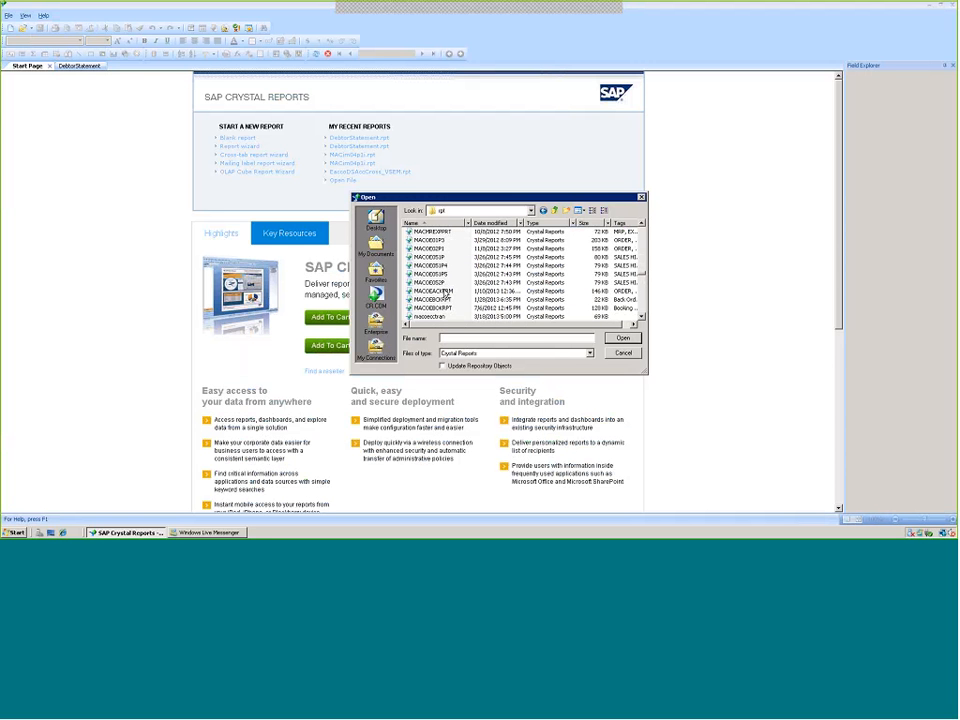
Navigate the Open dialog to the Modified ES Reports folder on the MacApps (F:) drive
{"action": "left_click", "coordinate": [446, 292]}
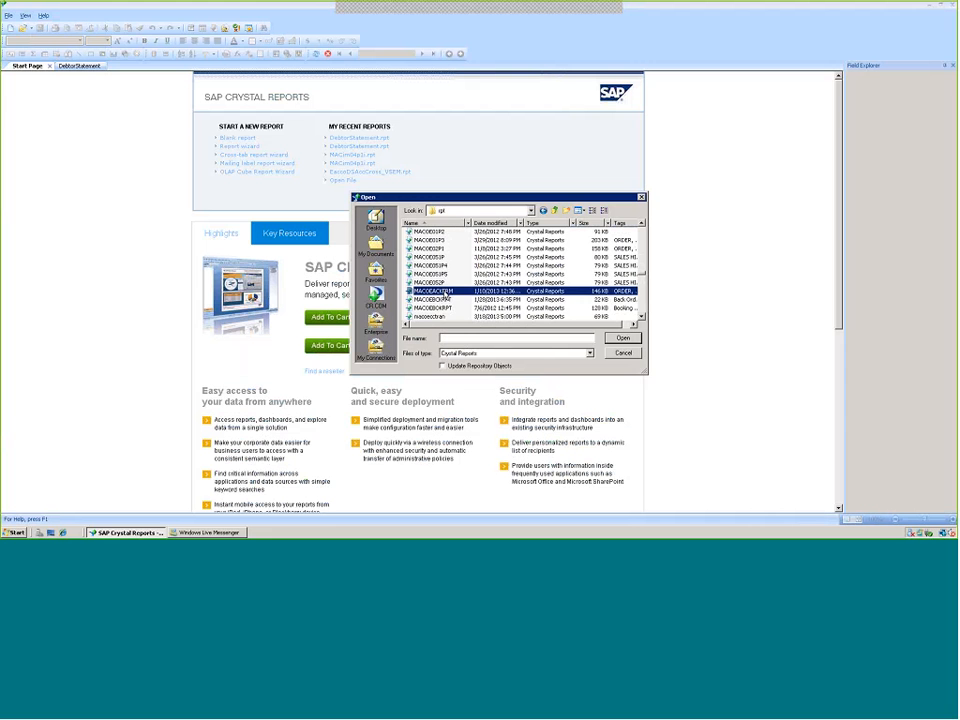
{"action": "left_click", "coordinate": [641, 317]}
{"action": "left_click", "coordinate": [641, 318]}
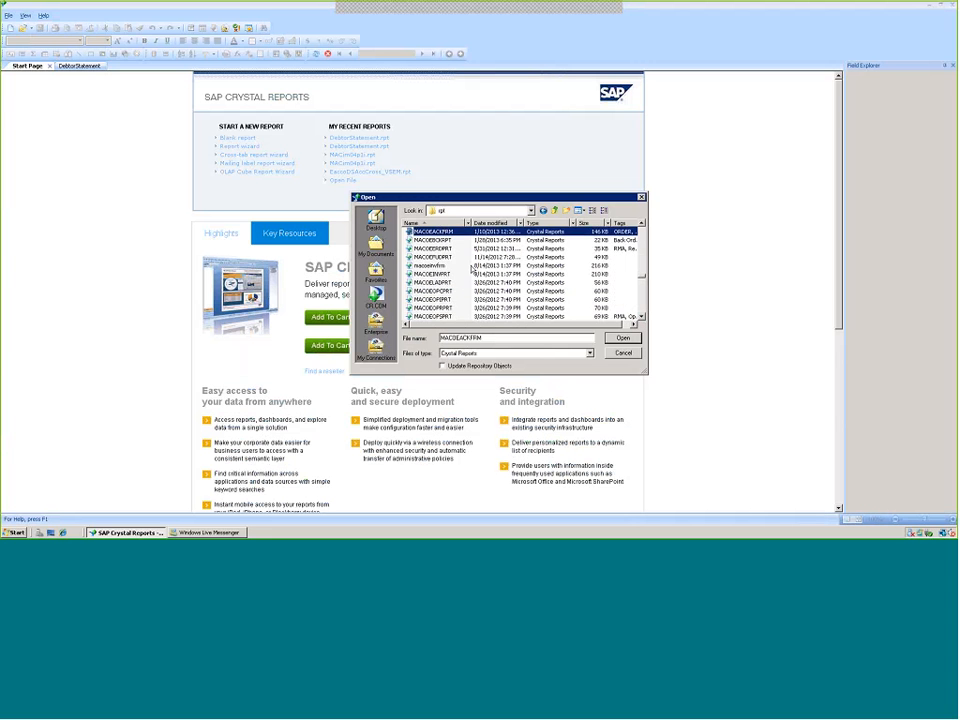
{"action": "left_click", "coordinate": [531, 211]}
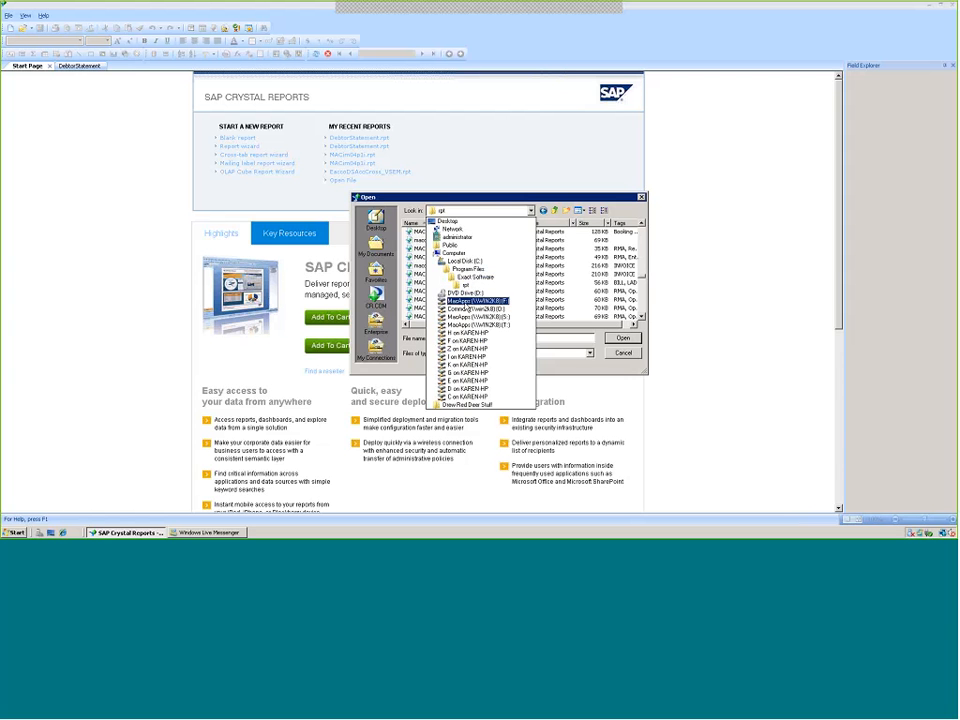
{"action": "left_click", "coordinate": [476, 301]}
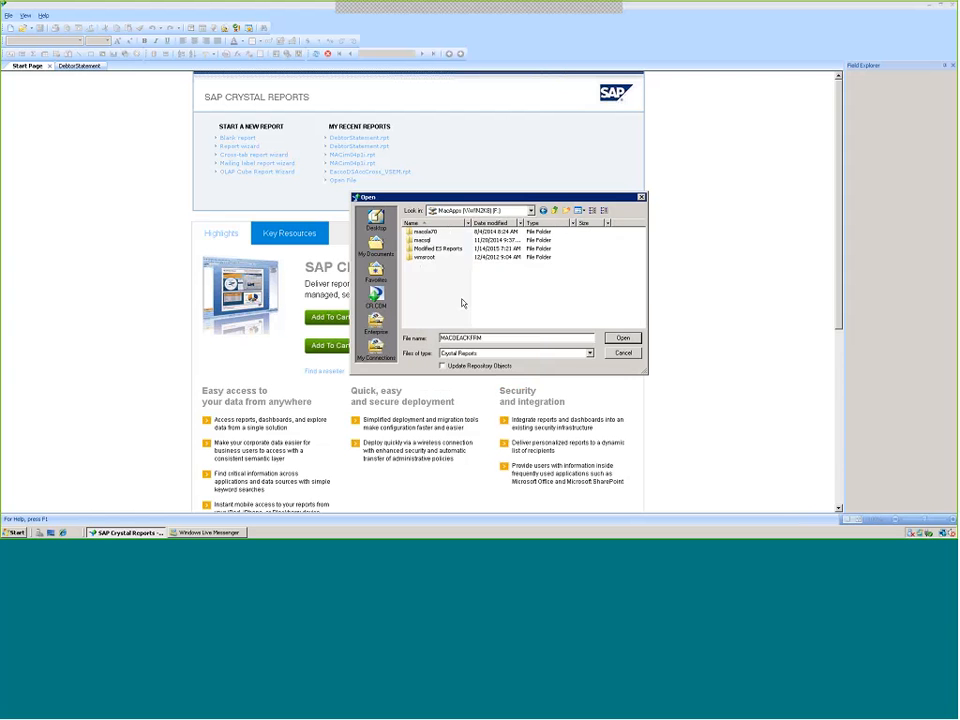
{"action": "left_click", "coordinate": [437, 251]}
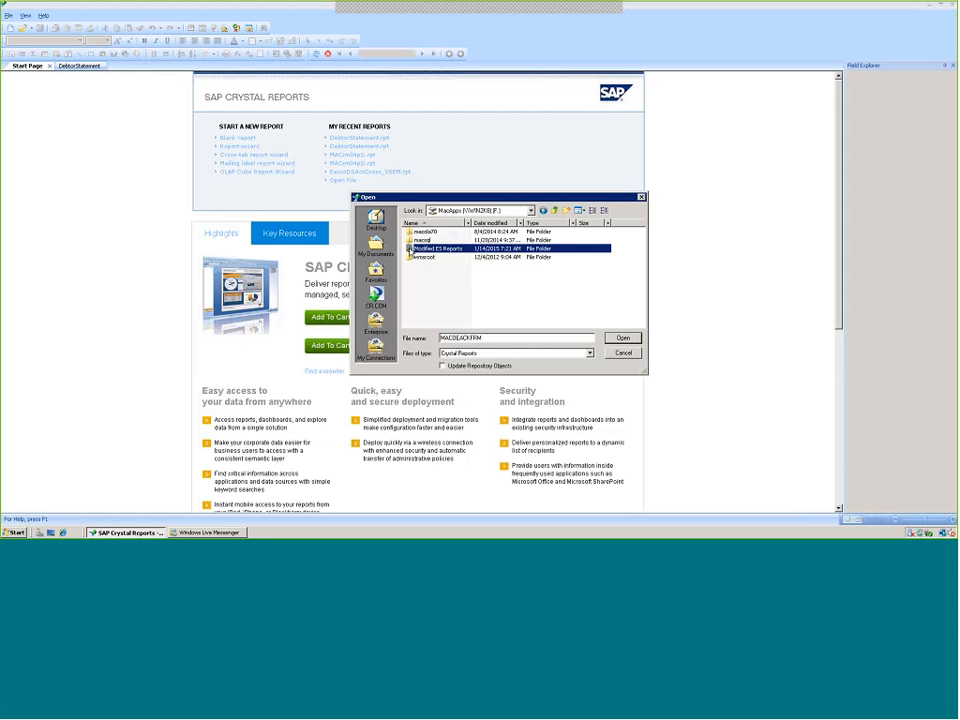
{"action": "double_click", "coordinate": [411, 249]}
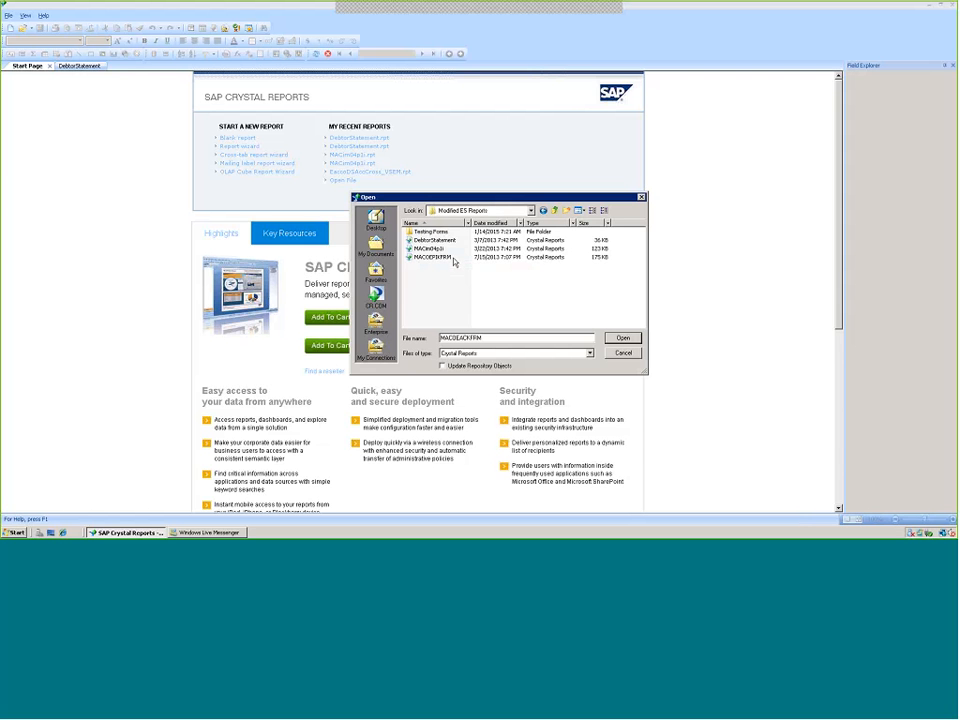
Copy the DebtorStatement report file from the Modified ES Reports folder
{"action": "left_click", "coordinate": [426, 241]}
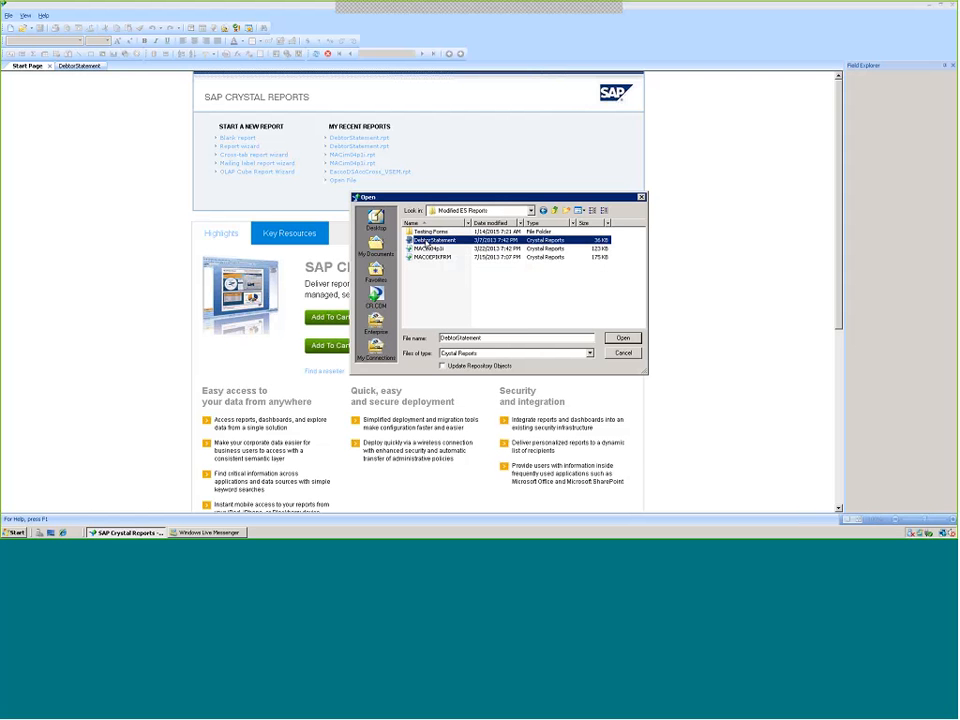
{"action": "left_click", "coordinate": [425, 258]}
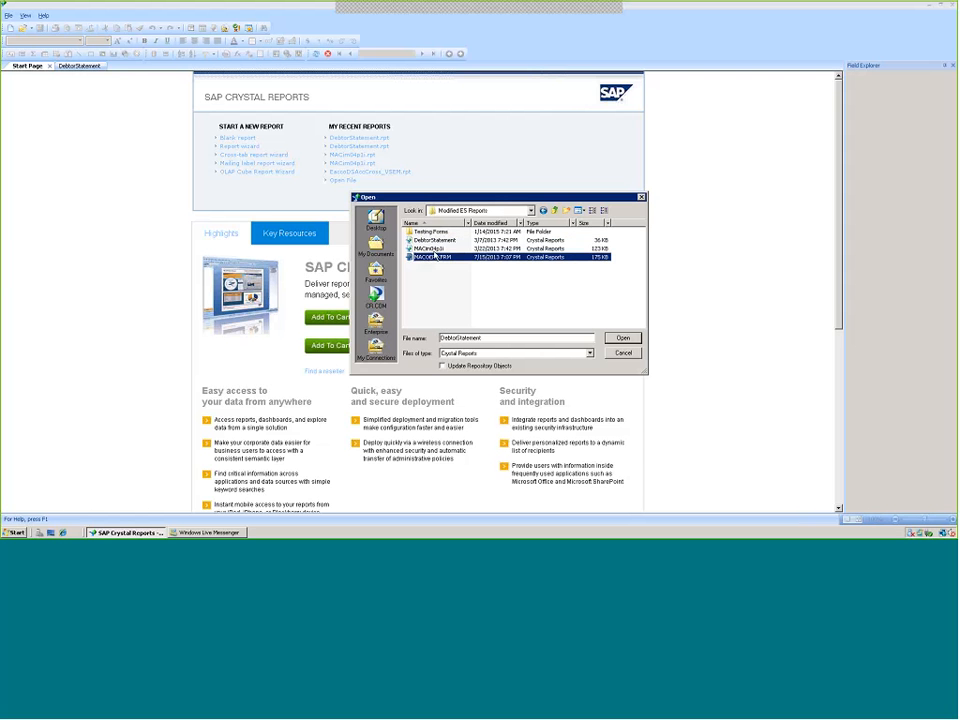
{"action": "left_click", "coordinate": [433, 241]}
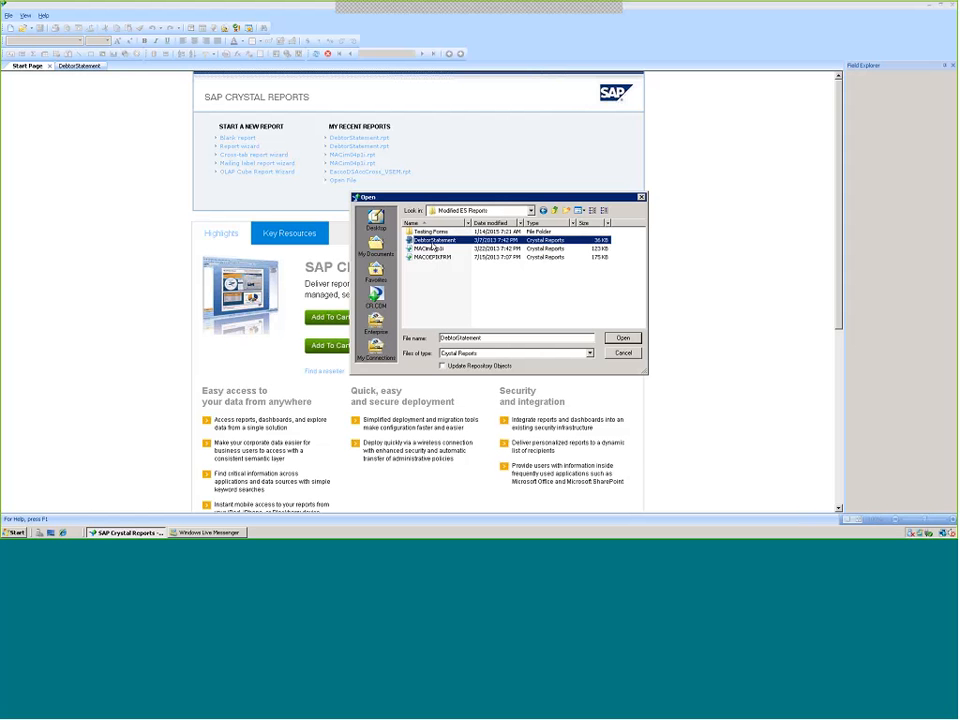
{"action": "right_click", "coordinate": [433, 246]}
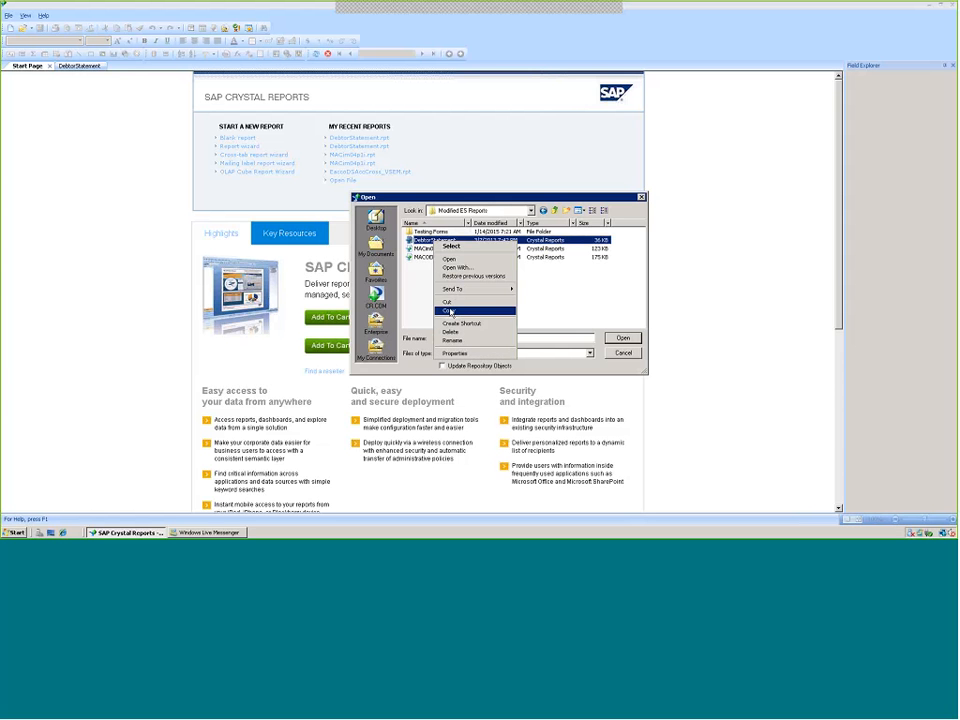
{"action": "left_click", "coordinate": [450, 311]}
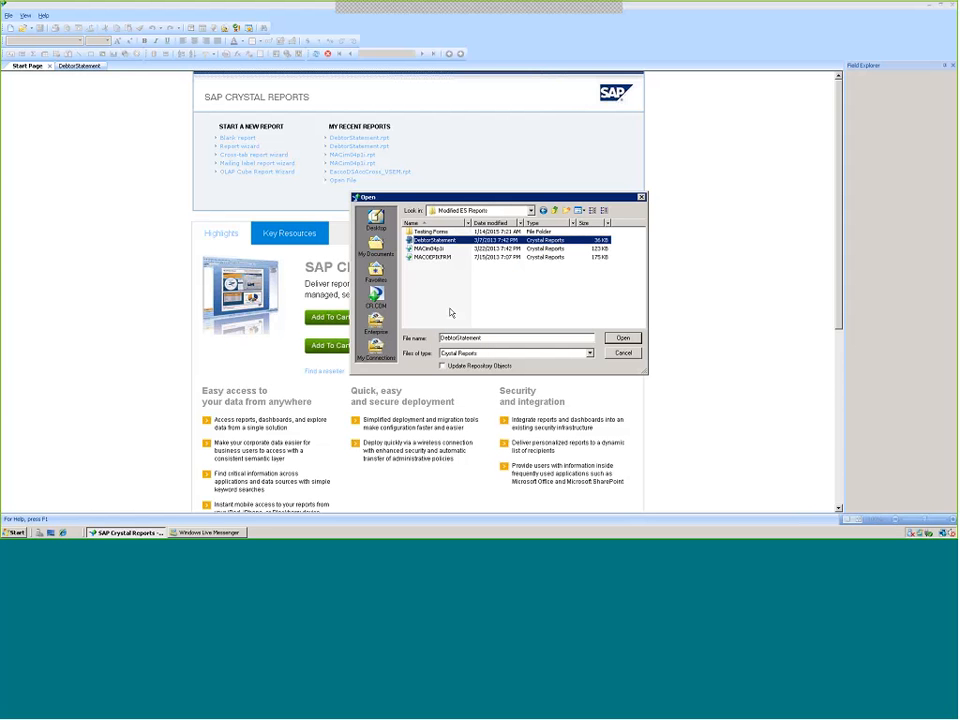
Navigate the Open dialog to the C:\Program Files\Exact Software\rpt folder
{"action": "left_click", "coordinate": [518, 211]}
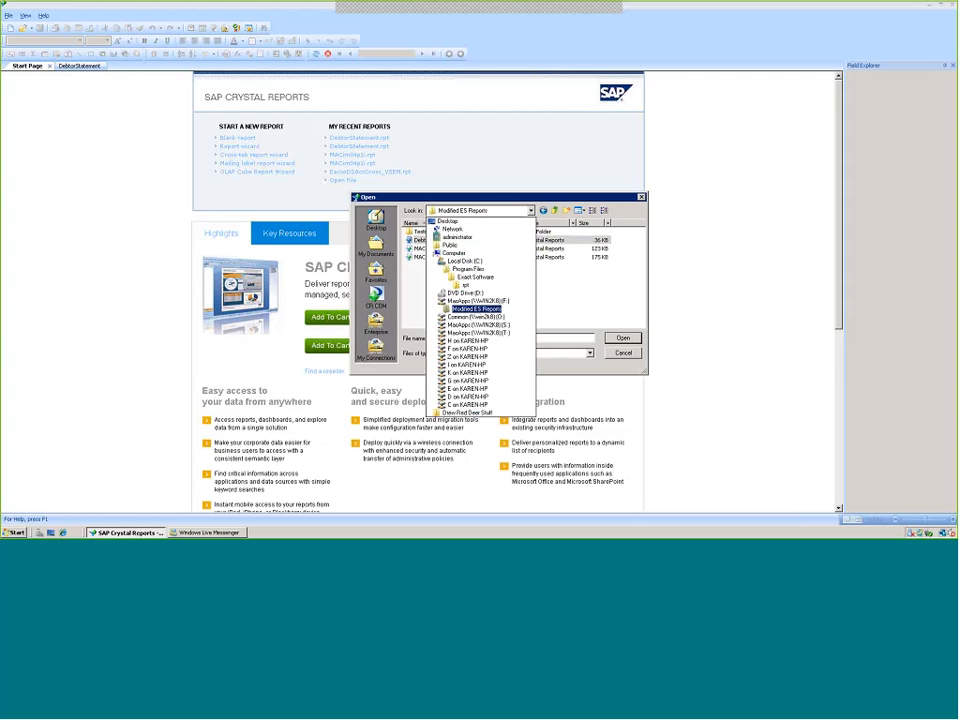
{"action": "left_click", "coordinate": [466, 261]}
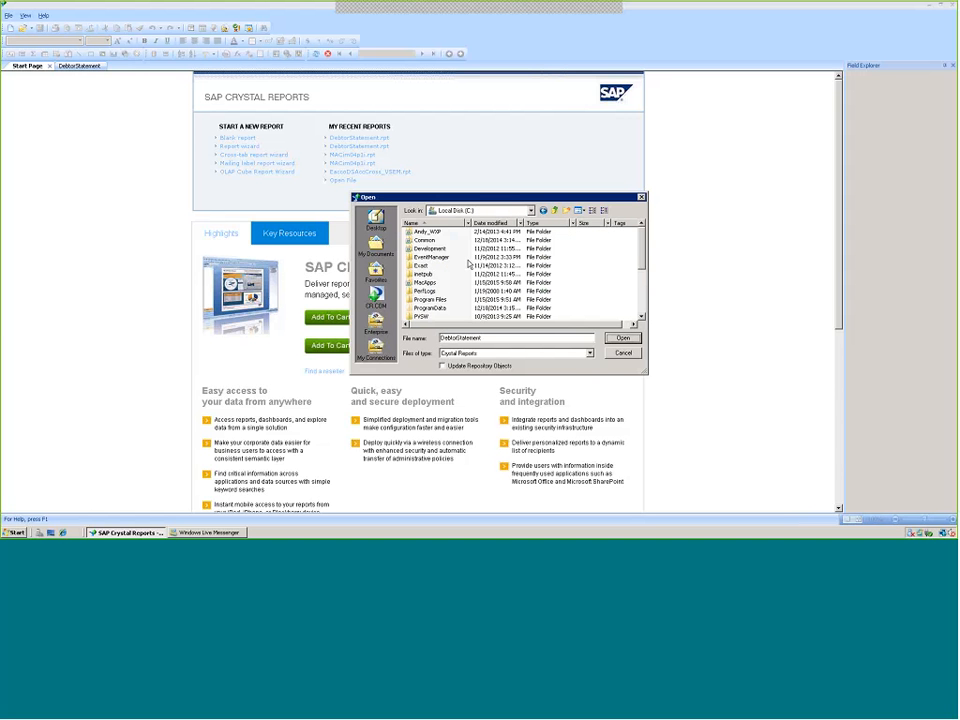
{"action": "double_click", "coordinate": [441, 300]}
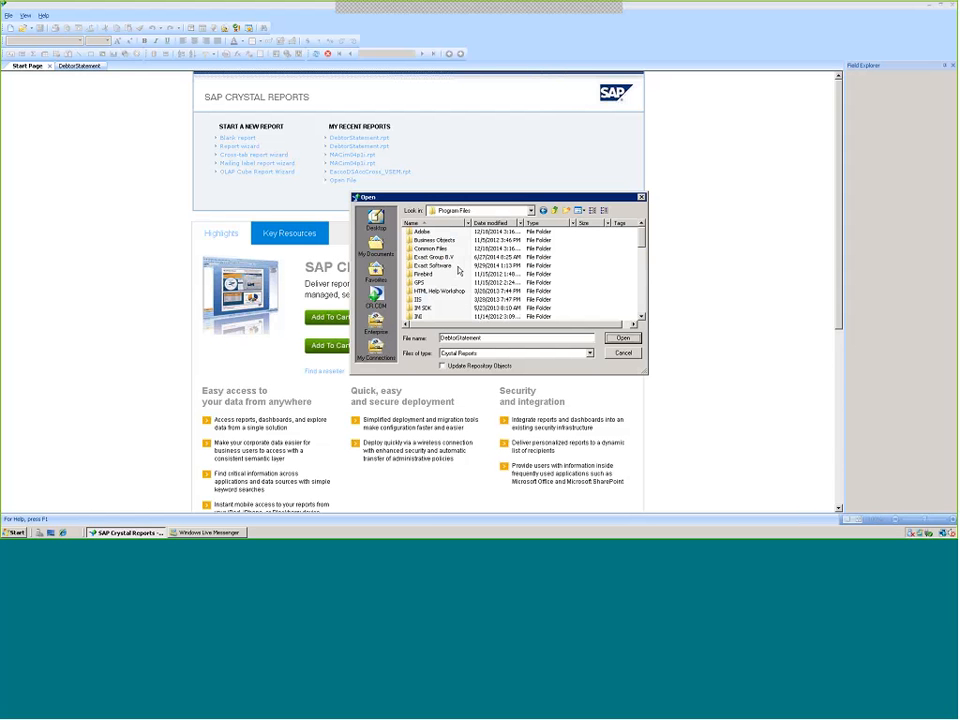
{"action": "double_click", "coordinate": [434, 266]}
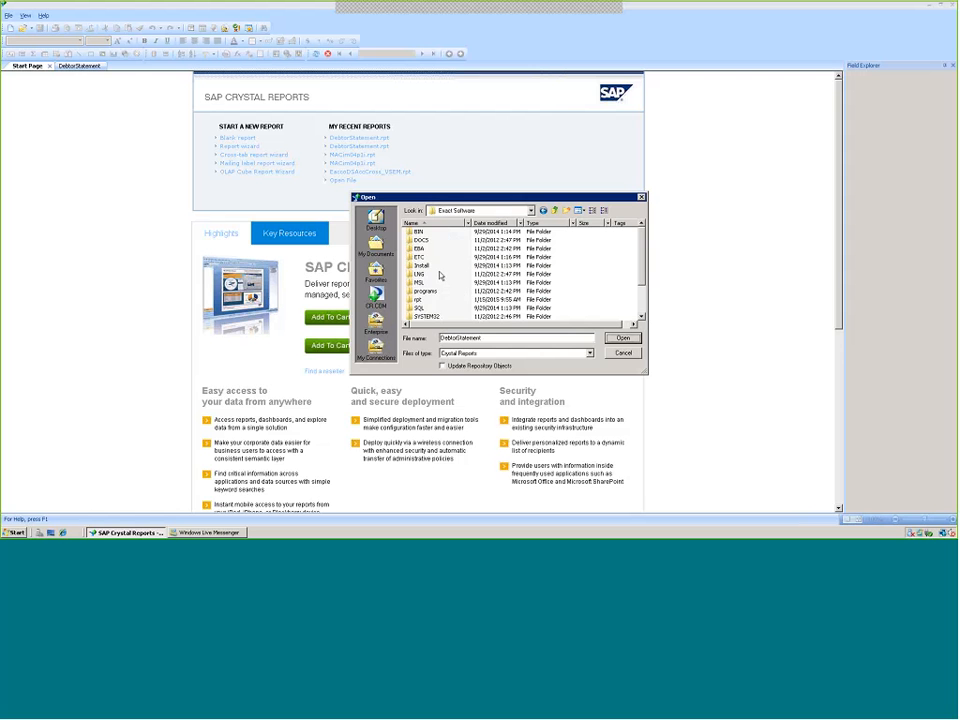
{"action": "double_click", "coordinate": [418, 299]}
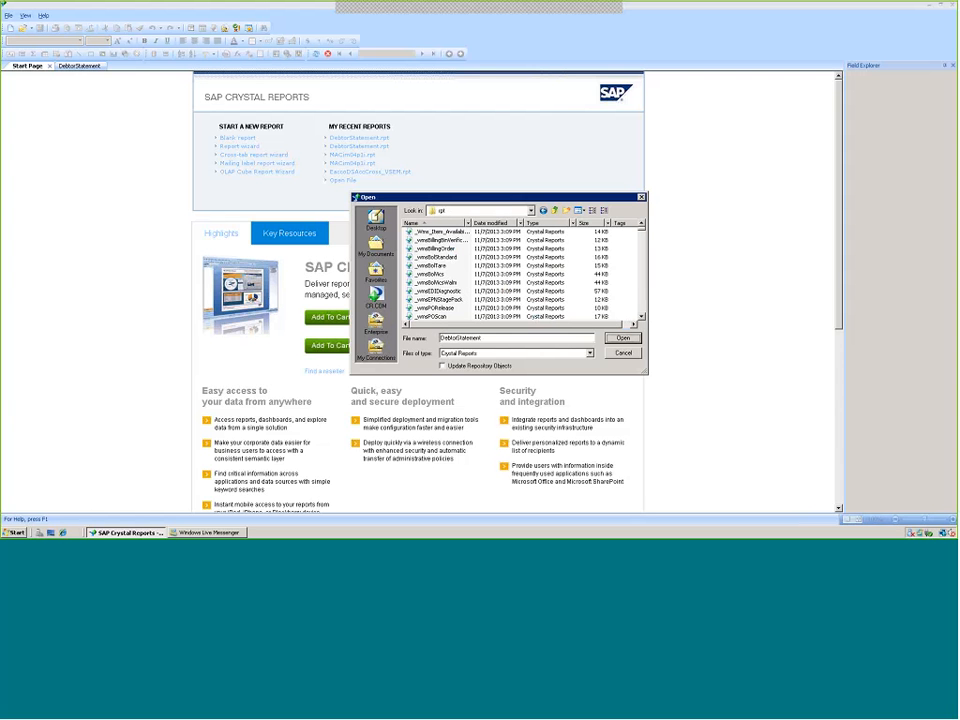
Try to paste the DebtorStatement file into the rpt folder, replacing the existing file, and close the Open dialog
{"action": "right_click", "coordinate": [438, 273]}
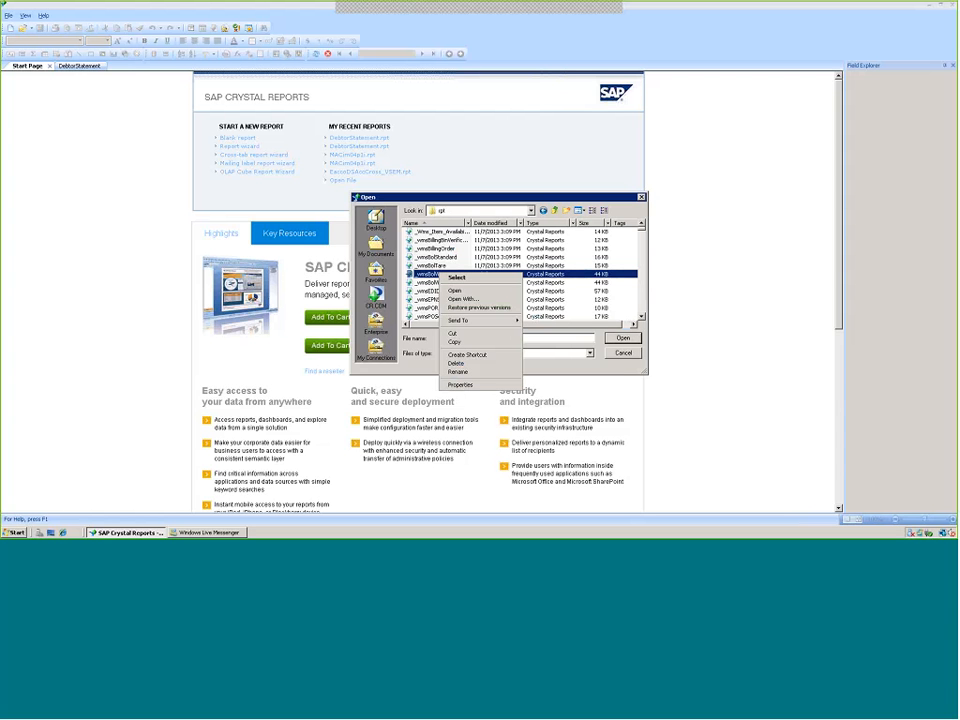
{"action": "left_click", "coordinate": [566, 299]}
{"action": "right_click", "coordinate": [465, 270]}
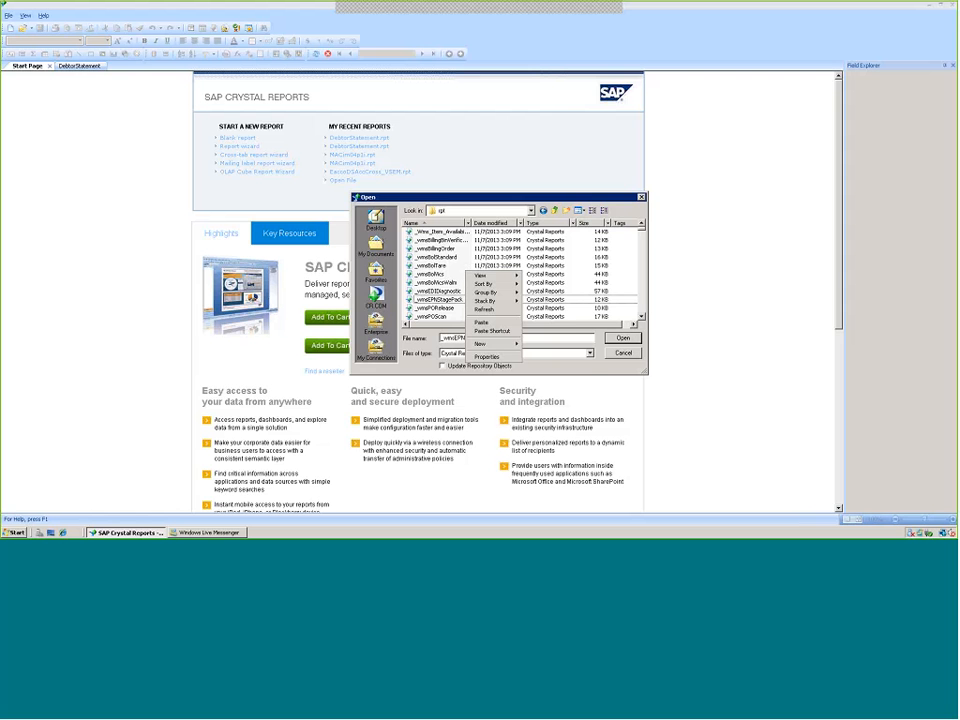
{"action": "left_click", "coordinate": [481, 322]}
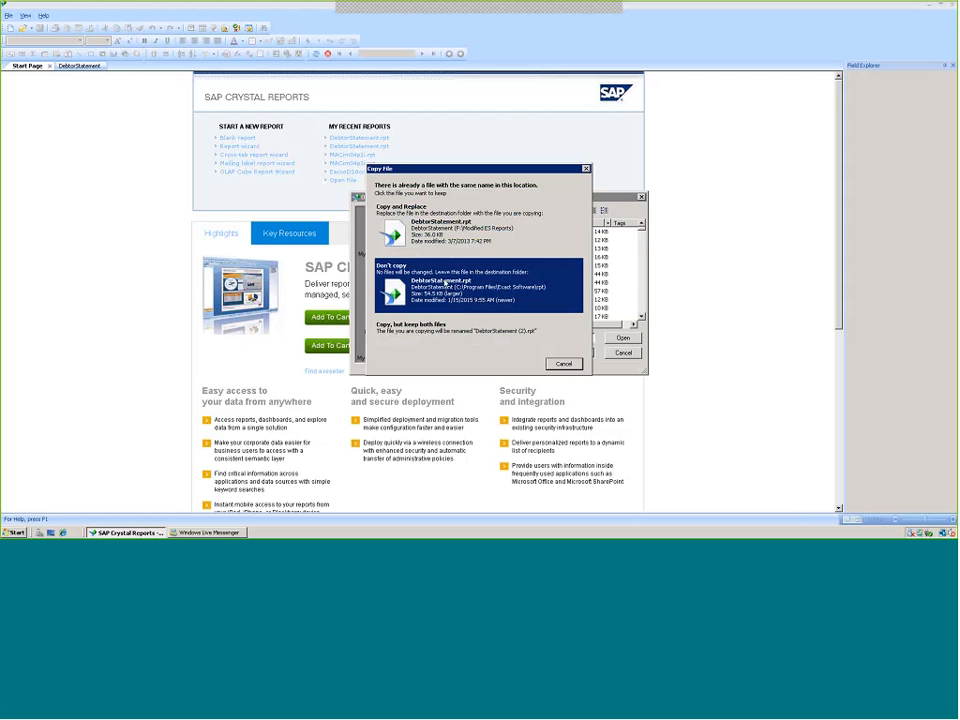
{"action": "left_click", "coordinate": [430, 231]}
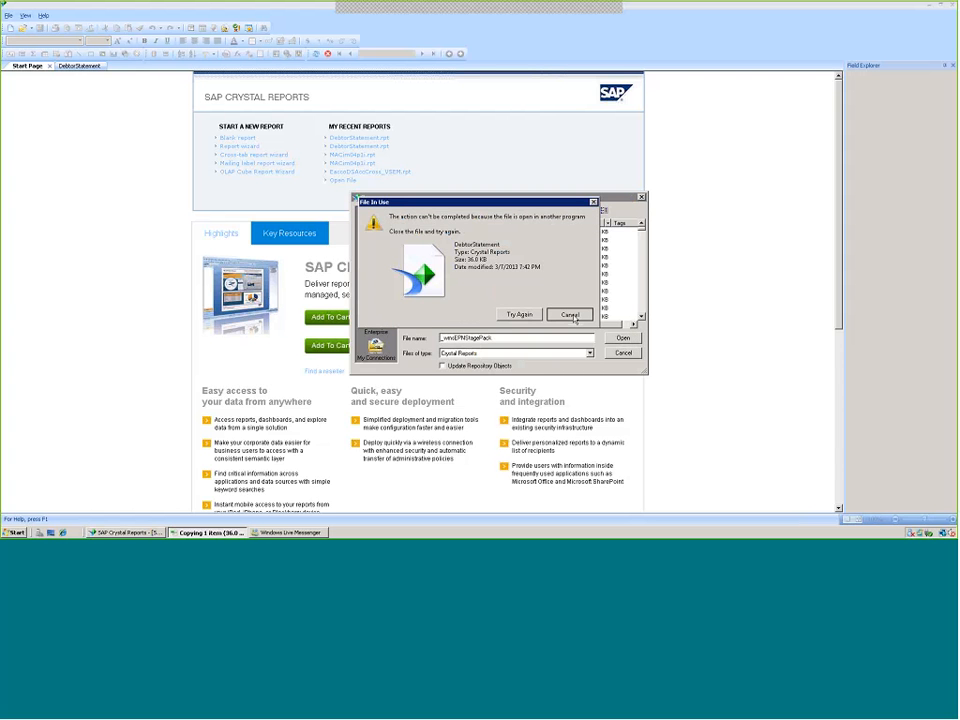
{"action": "left_click", "coordinate": [570, 315]}
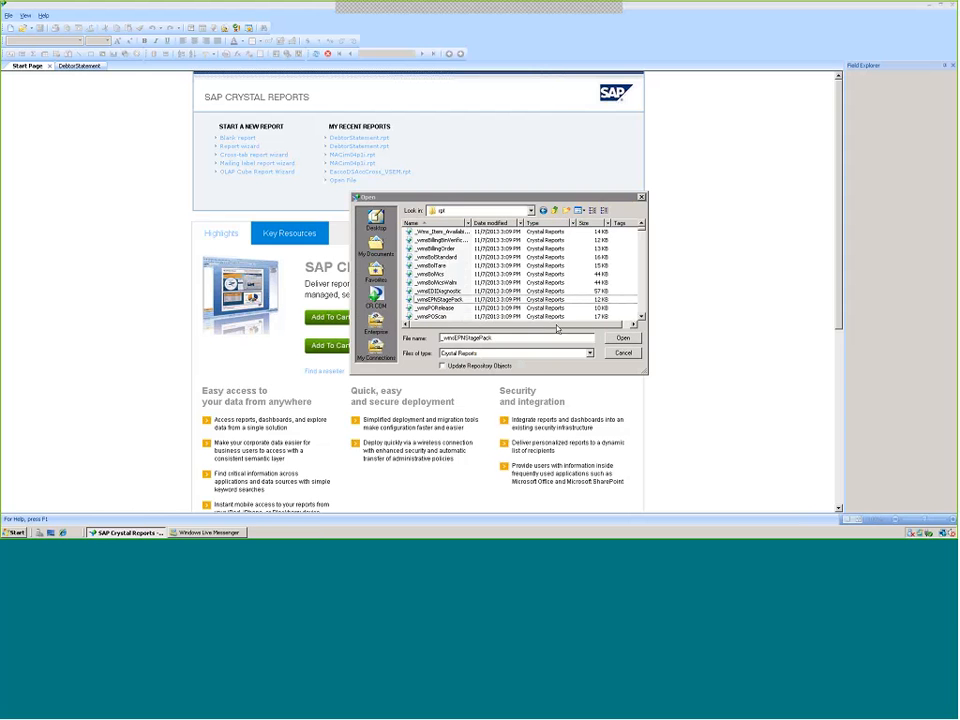
{"action": "left_click", "coordinate": [622, 353]}
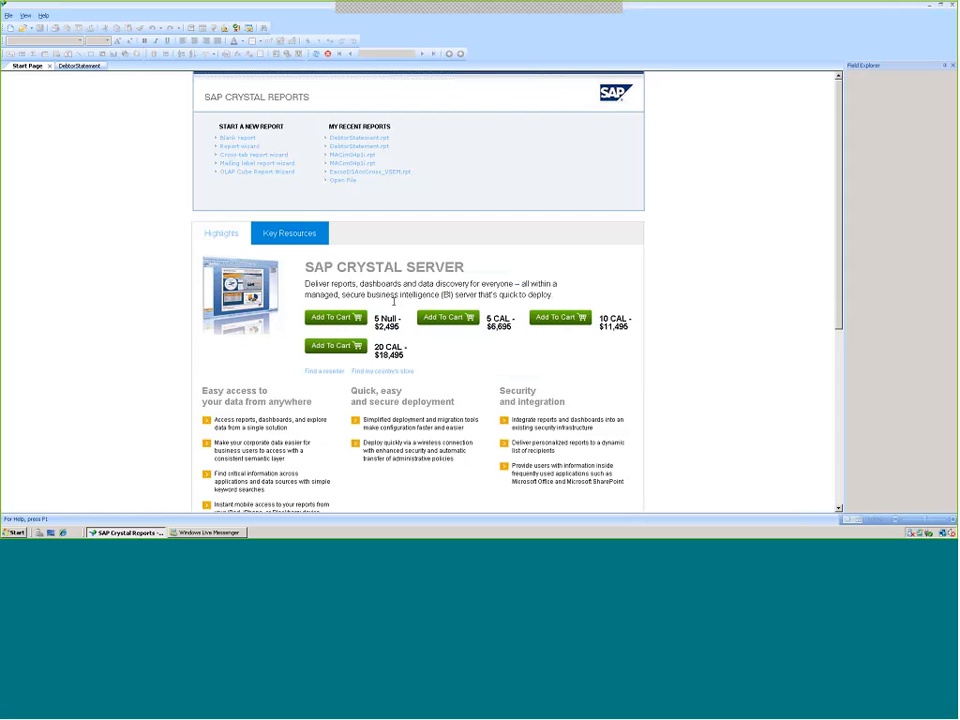
Open the recent DebtorStatement.rpt report and switch back to the Start Page
{"action": "left_click", "coordinate": [352, 140]}
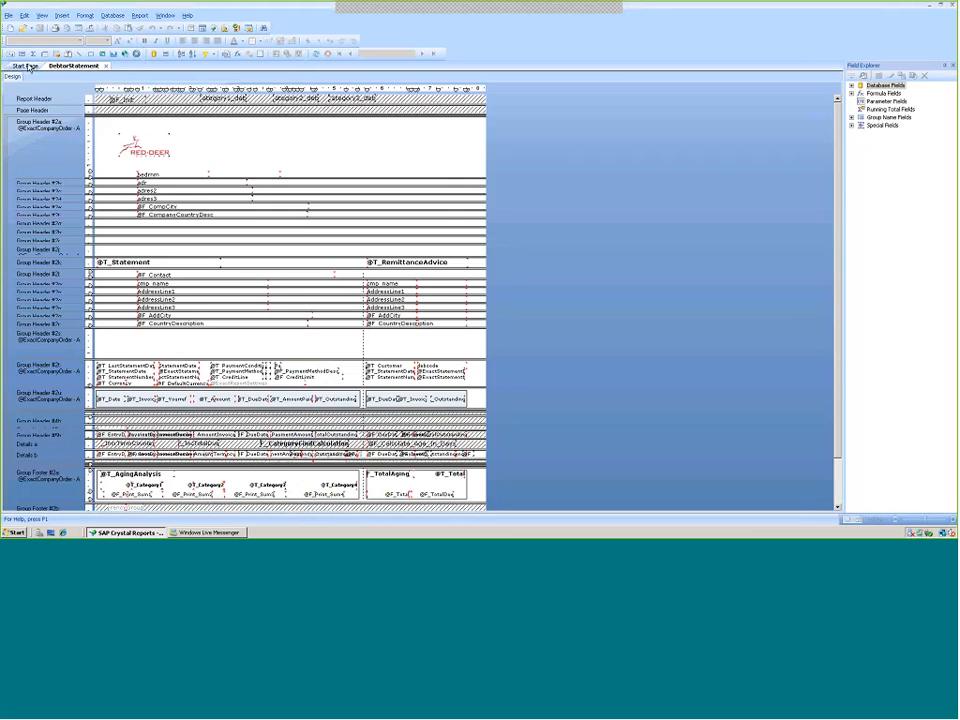
{"action": "left_click", "coordinate": [27, 66]}
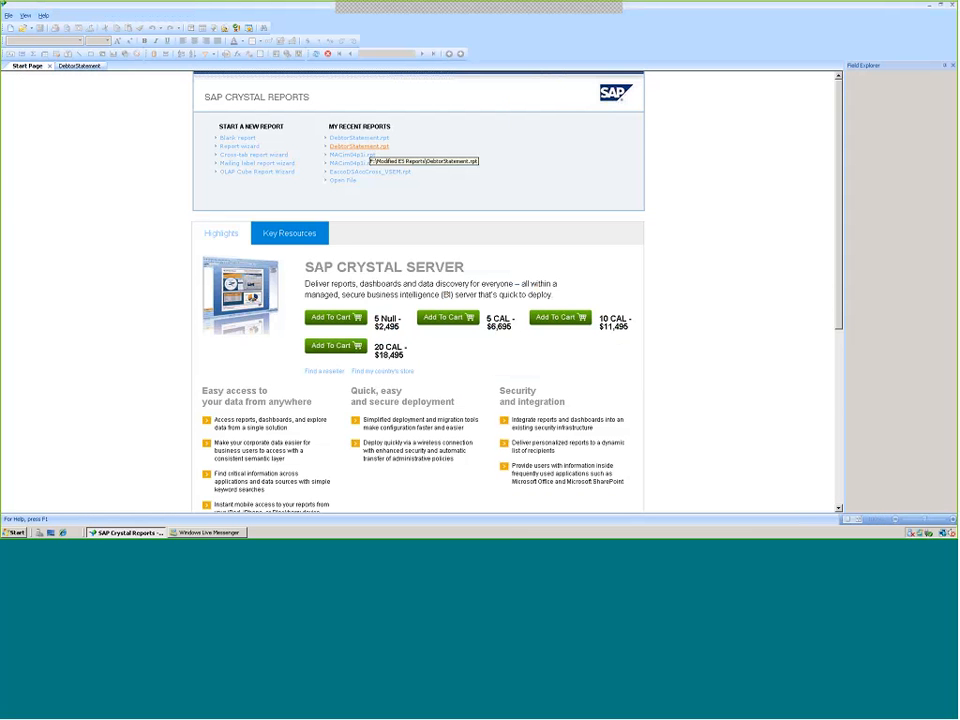
{"action": "left_click", "coordinate": [9, 16]}
{"action": "left_click", "coordinate": [24, 38]}
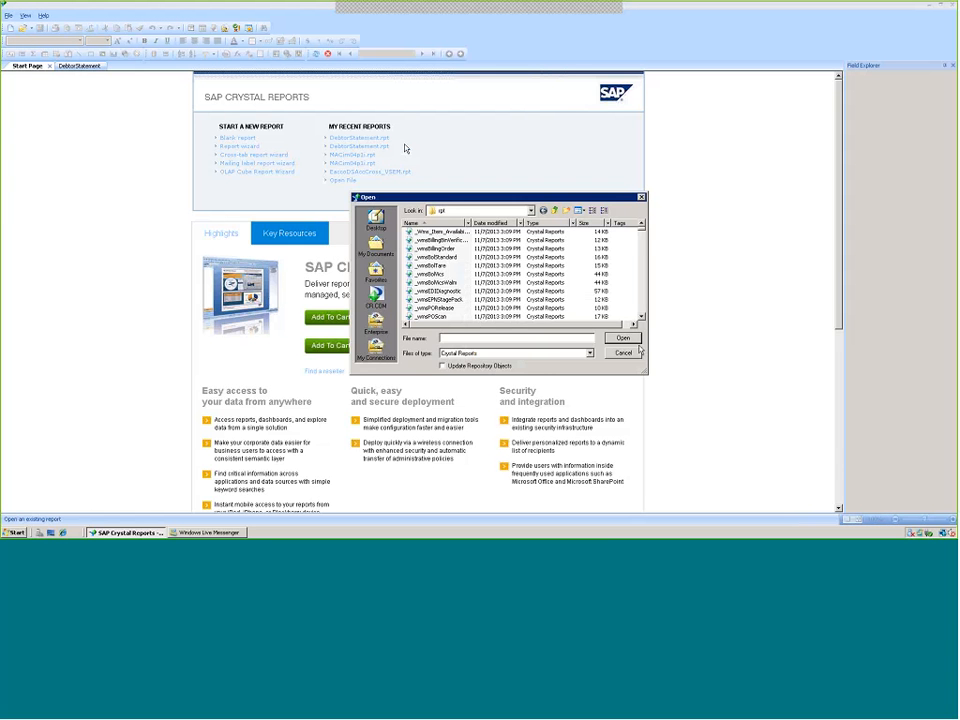
{"action": "left_click", "coordinate": [622, 354]}
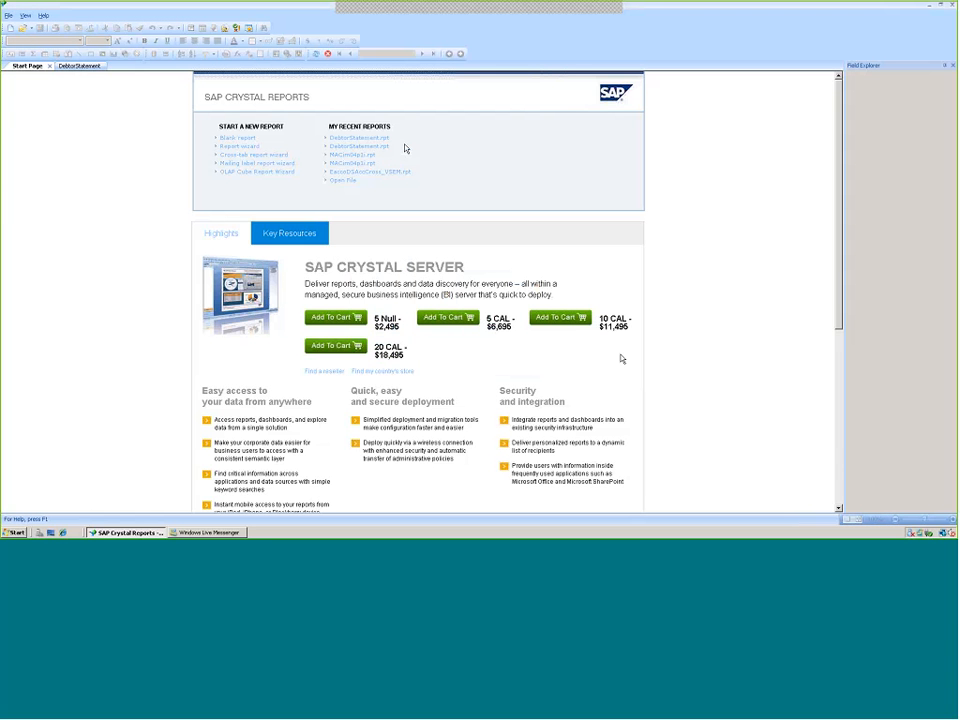
Open the MACOEPIKFRM report from the Modified ES Reports folder on the F: drive
{"action": "left_click", "coordinate": [9, 16]}
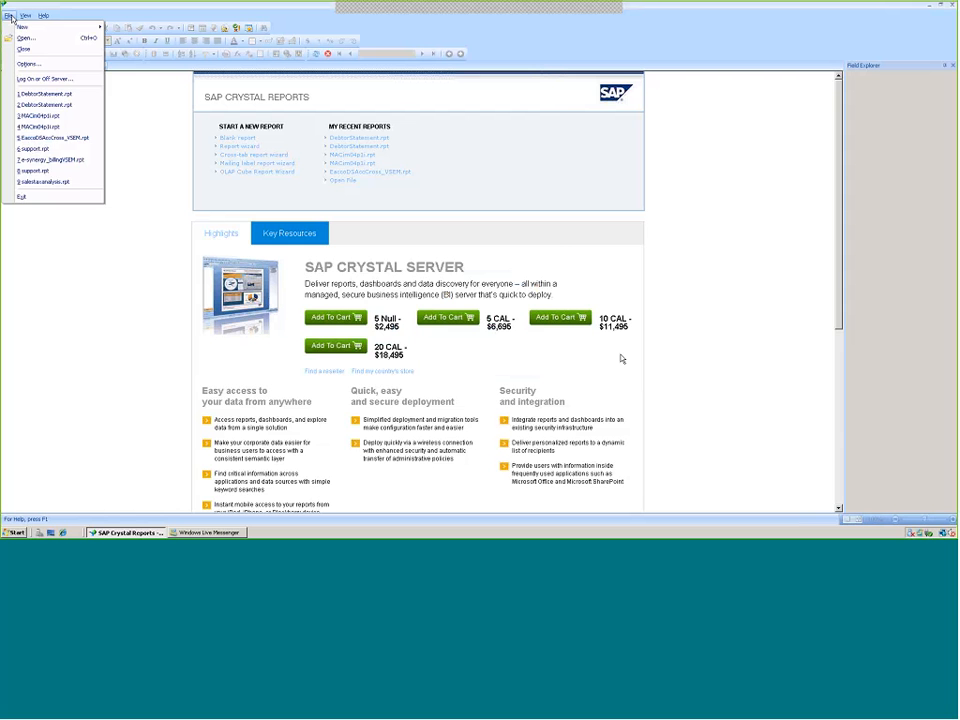
{"action": "left_click", "coordinate": [25, 39]}
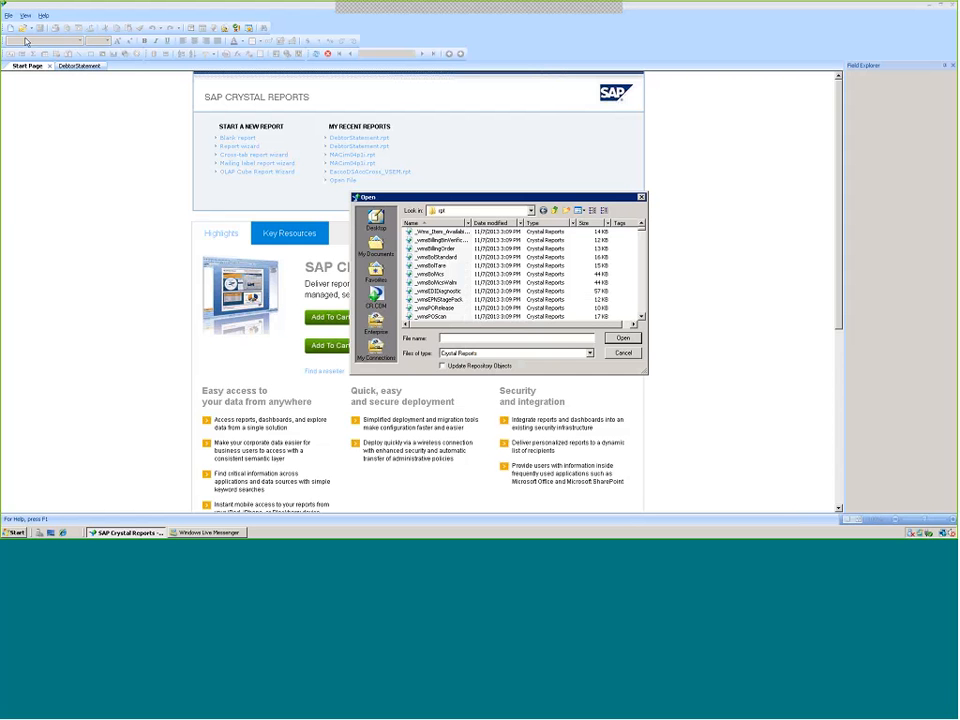
{"action": "left_click", "coordinate": [531, 211]}
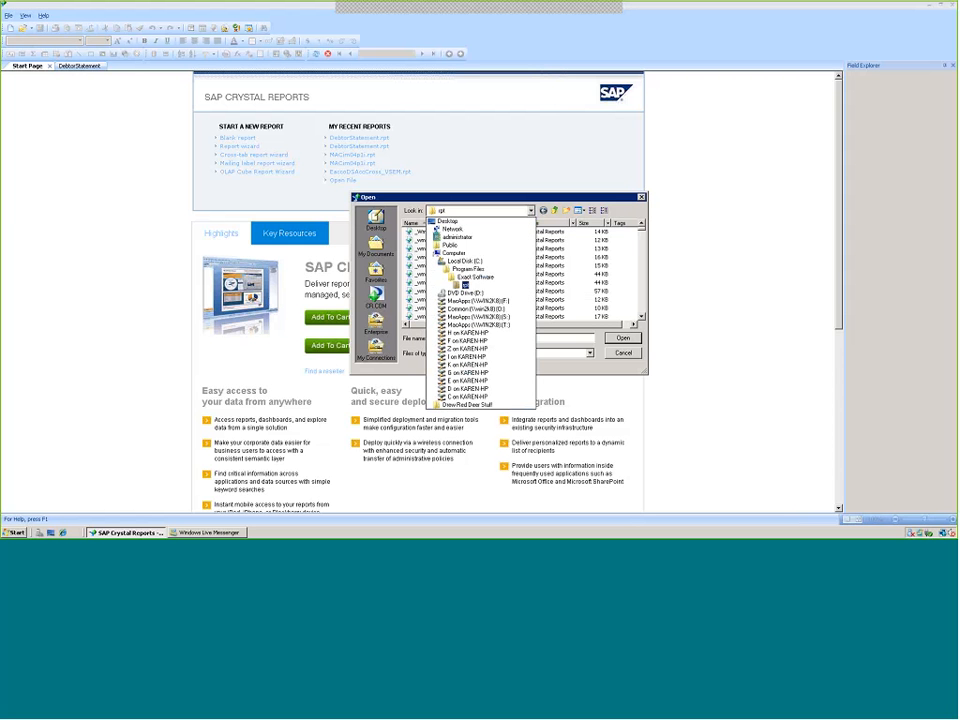
{"action": "left_click", "coordinate": [471, 300]}
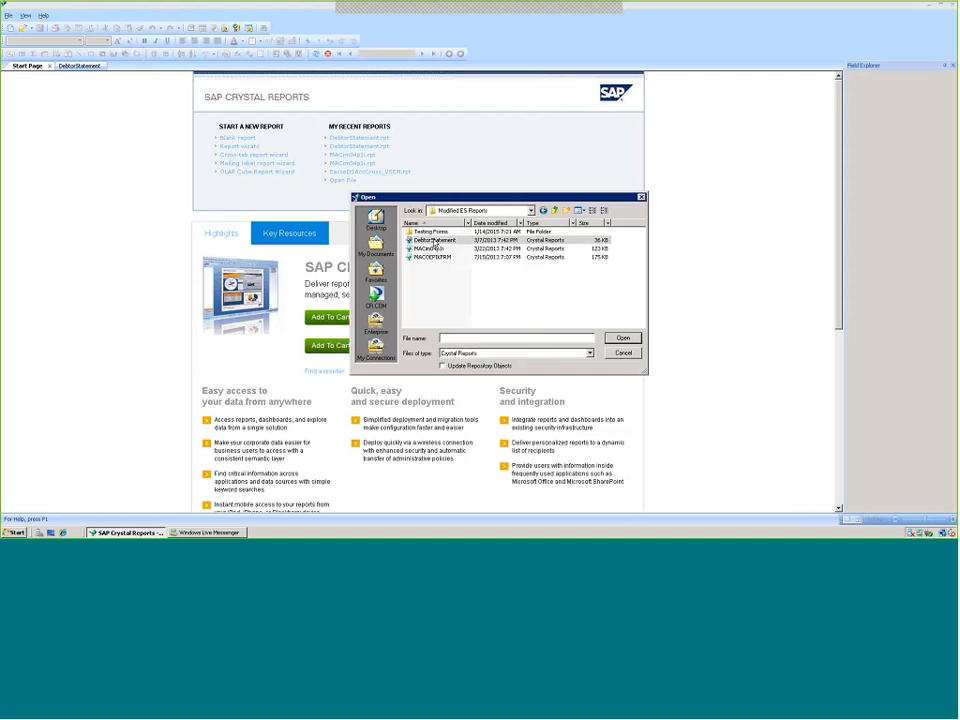
{"action": "left_click", "coordinate": [435, 241]}
{"action": "double_click", "coordinate": [436, 232]}
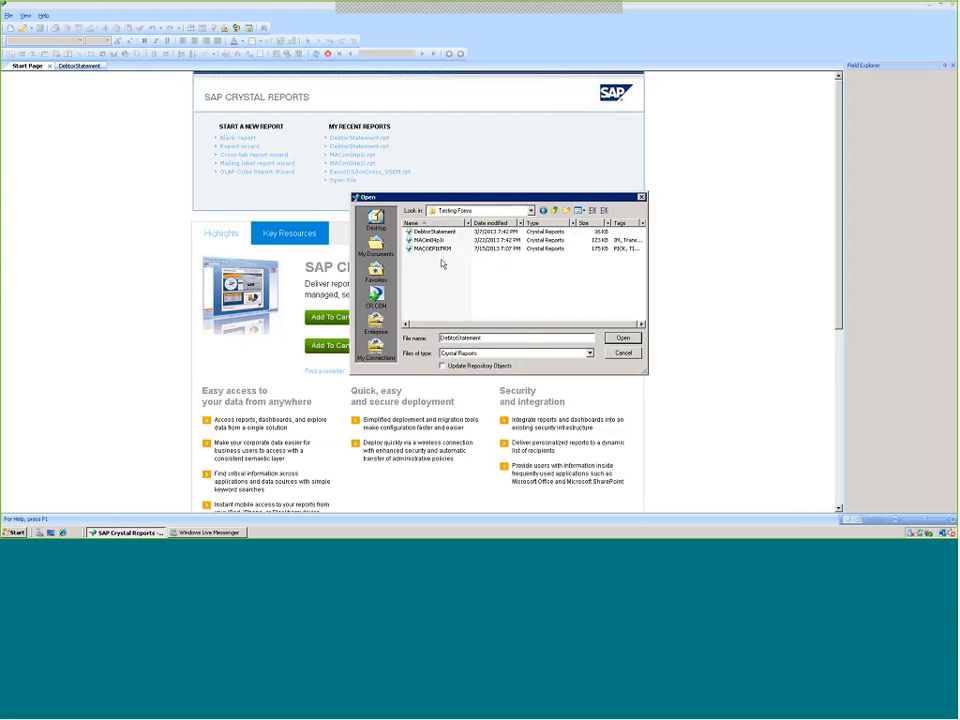
{"action": "left_click", "coordinate": [543, 210]}
{"action": "left_click", "coordinate": [420, 241]}
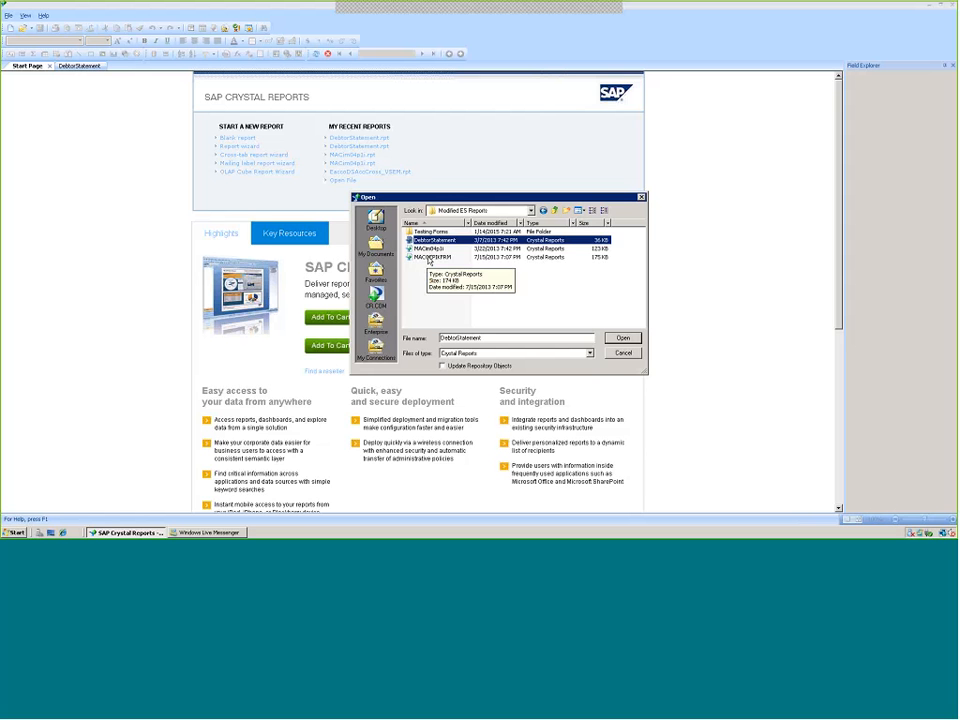
{"action": "double_click", "coordinate": [428, 257]}
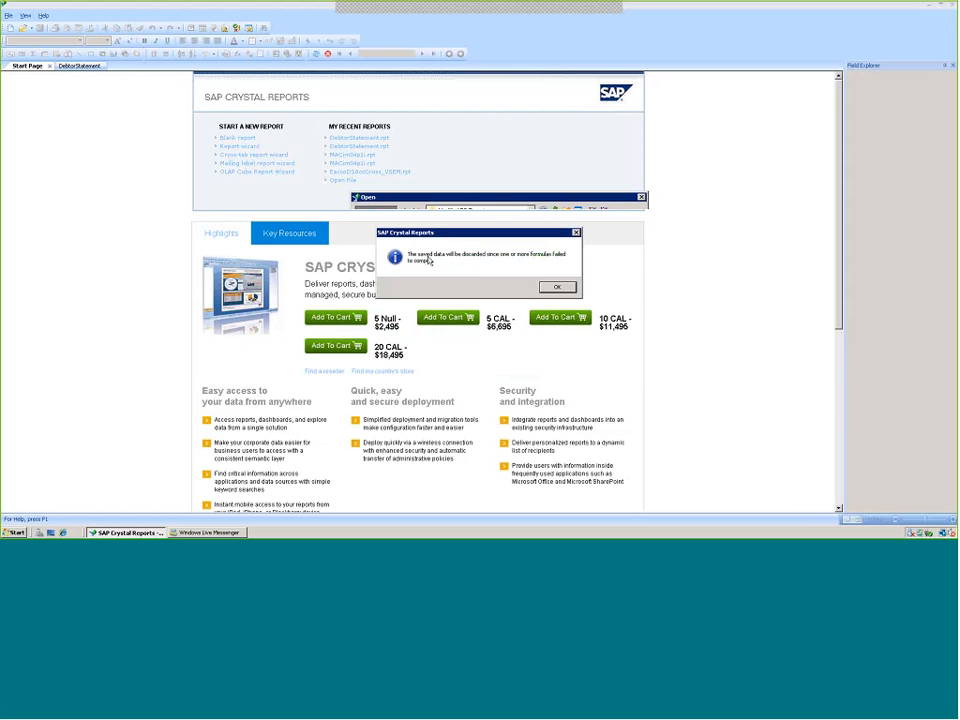
{"action": "left_click", "coordinate": [556, 287]}
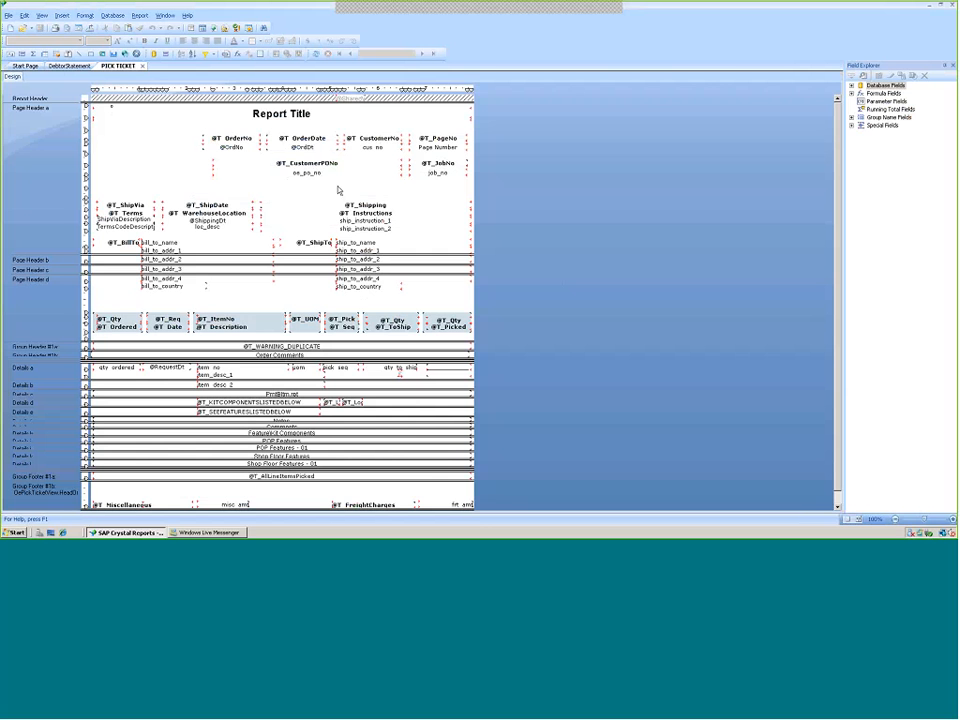
Expand the Database Fields list in the Field Explorer
{"action": "left_click", "coordinate": [852, 88]}
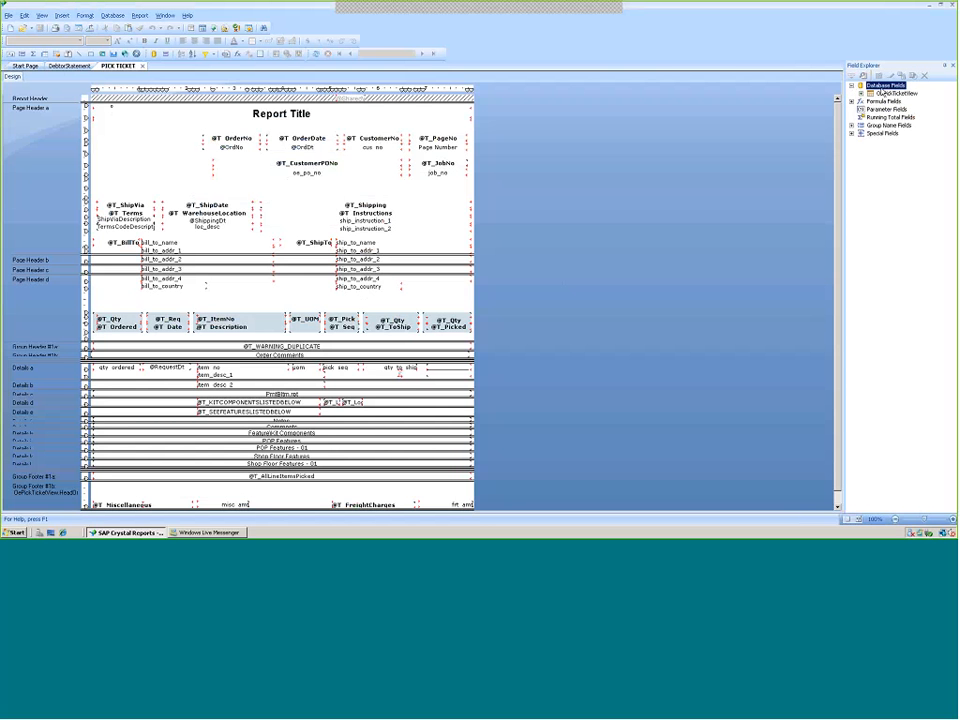
Expand the OePickTicketView table's fields and widen the Field Explorer panel
{"action": "double_click", "coordinate": [884, 93]}
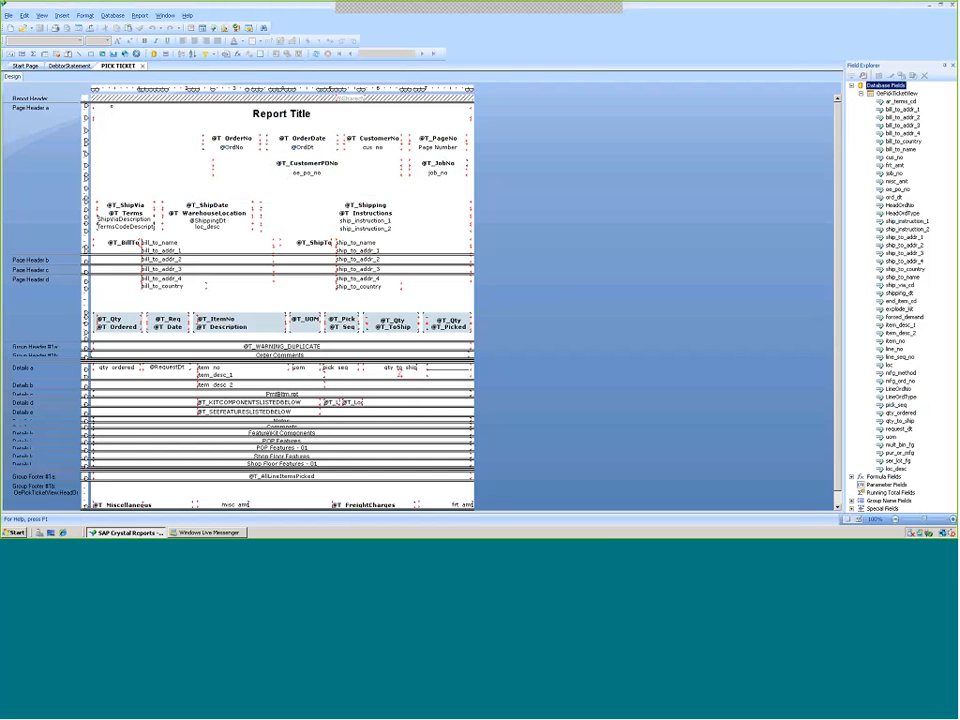
{"action": "left_click_drag", "start_coordinate": [844, 133], "coordinate": [559, 170]}
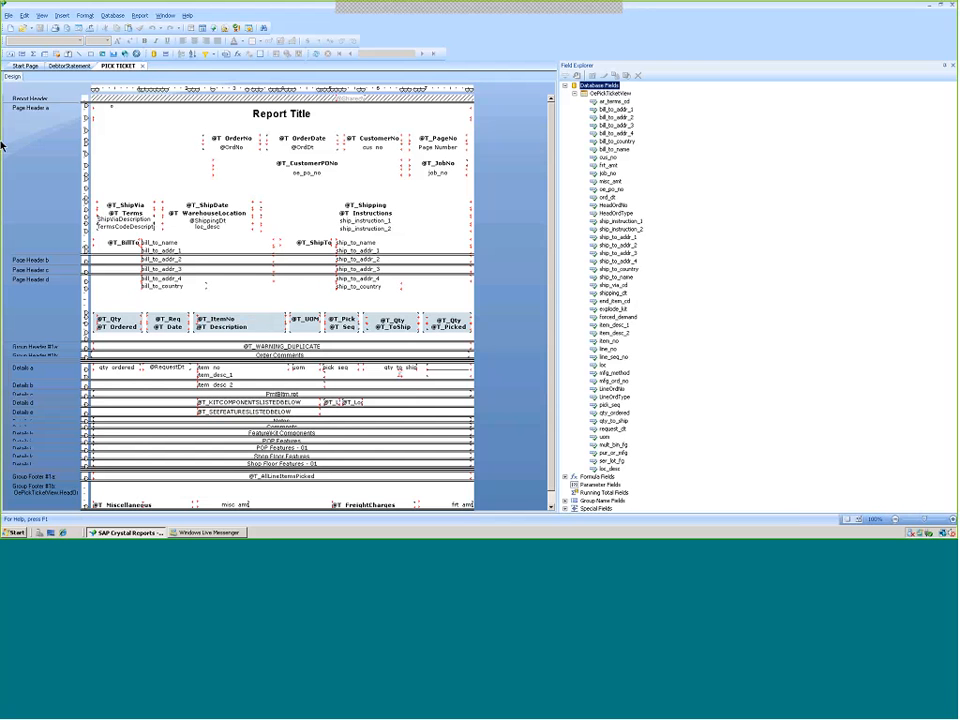
Launch Macola Enterprise Suite from the Start menu
{"action": "left_click", "coordinate": [8, 16]}
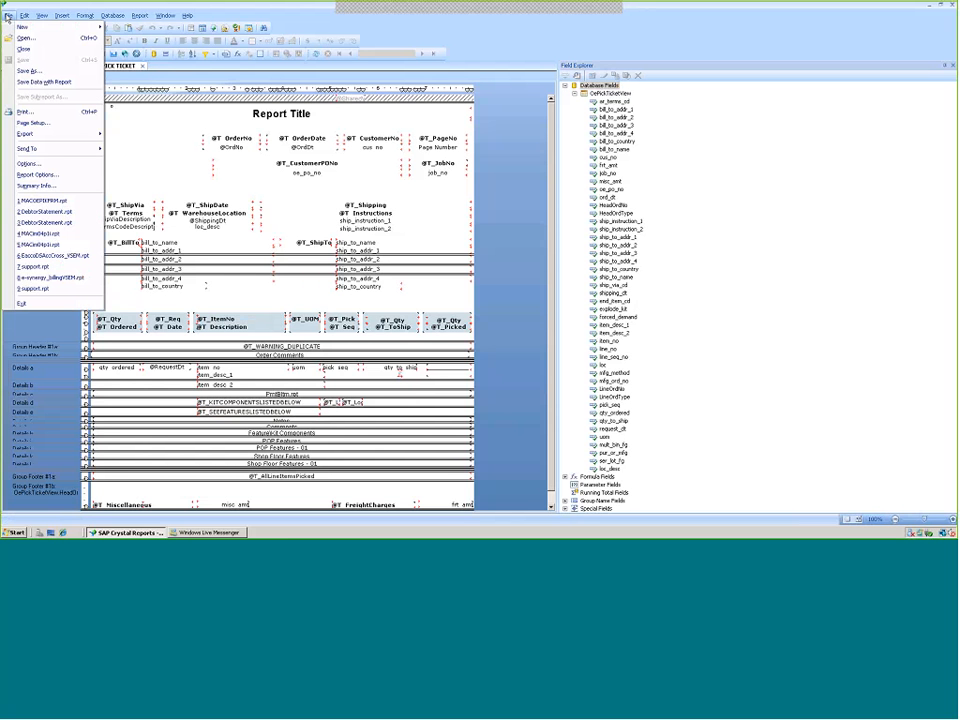
{"action": "left_click", "coordinate": [156, 147]}
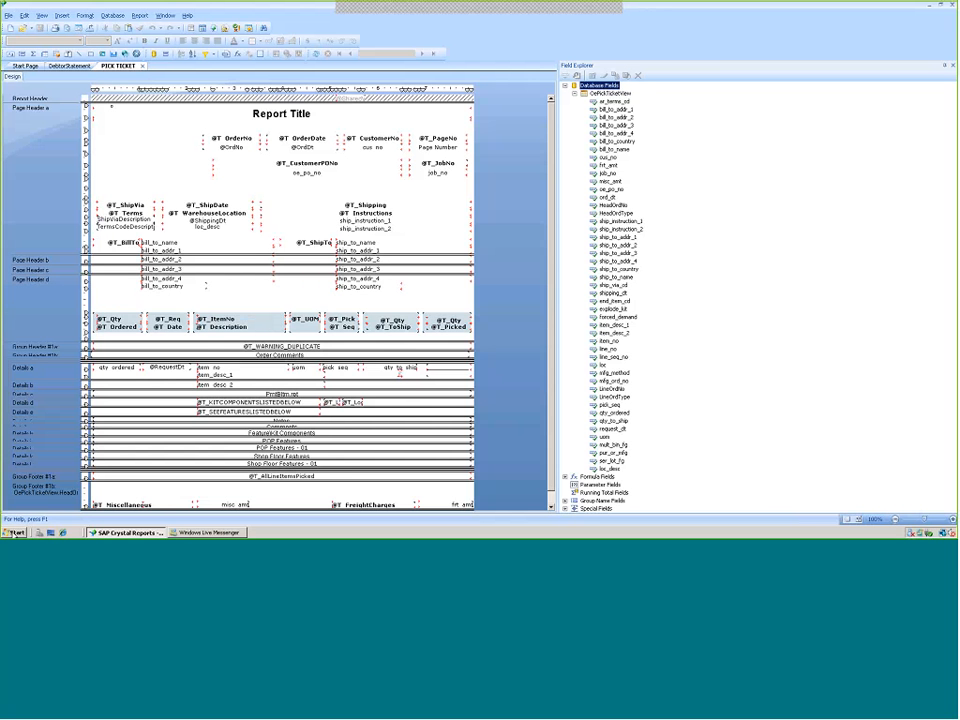
{"action": "left_click", "coordinate": [14, 532]}
{"action": "left_click", "coordinate": [44, 428]}
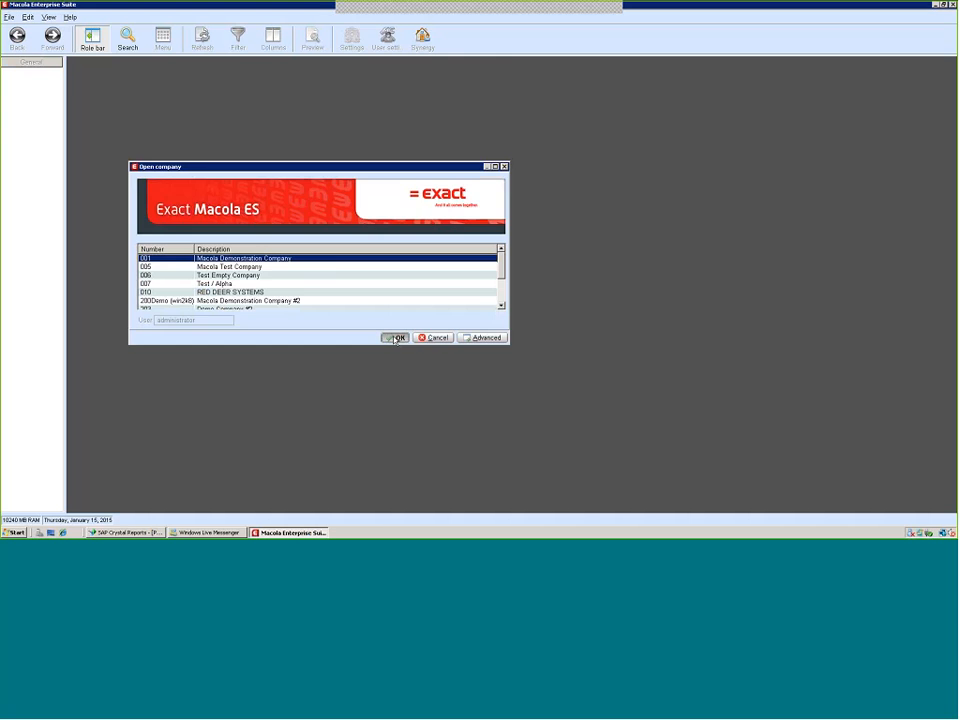
{"action": "left_click", "coordinate": [394, 337]}
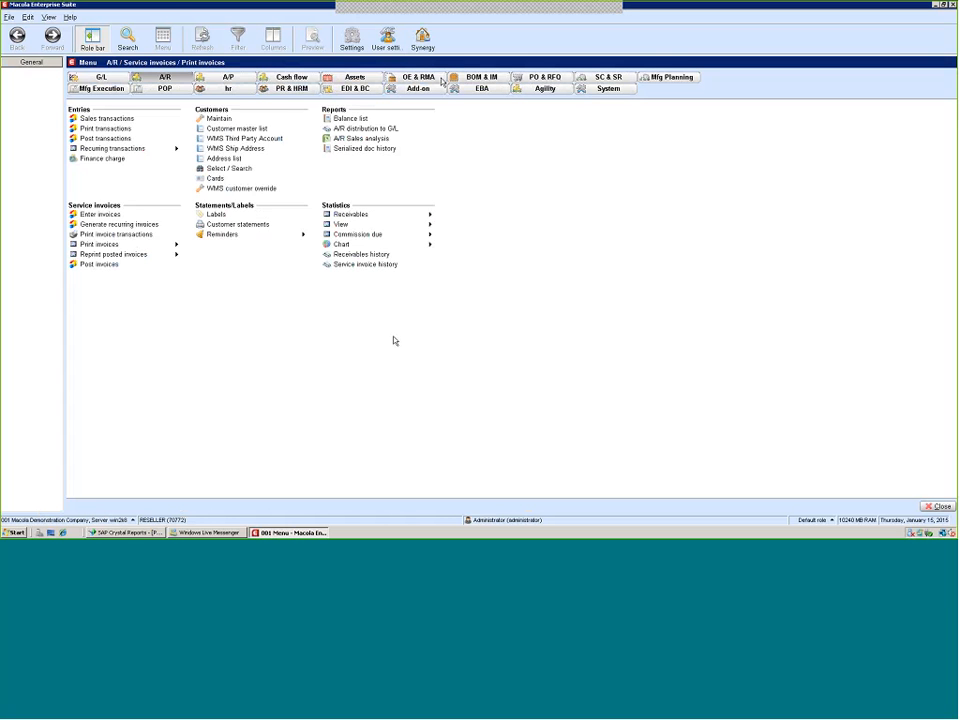
Open Print picking tickets under OE & RMA Picking
{"action": "left_click", "coordinate": [418, 77]}
{"action": "left_click", "coordinate": [345, 128]}
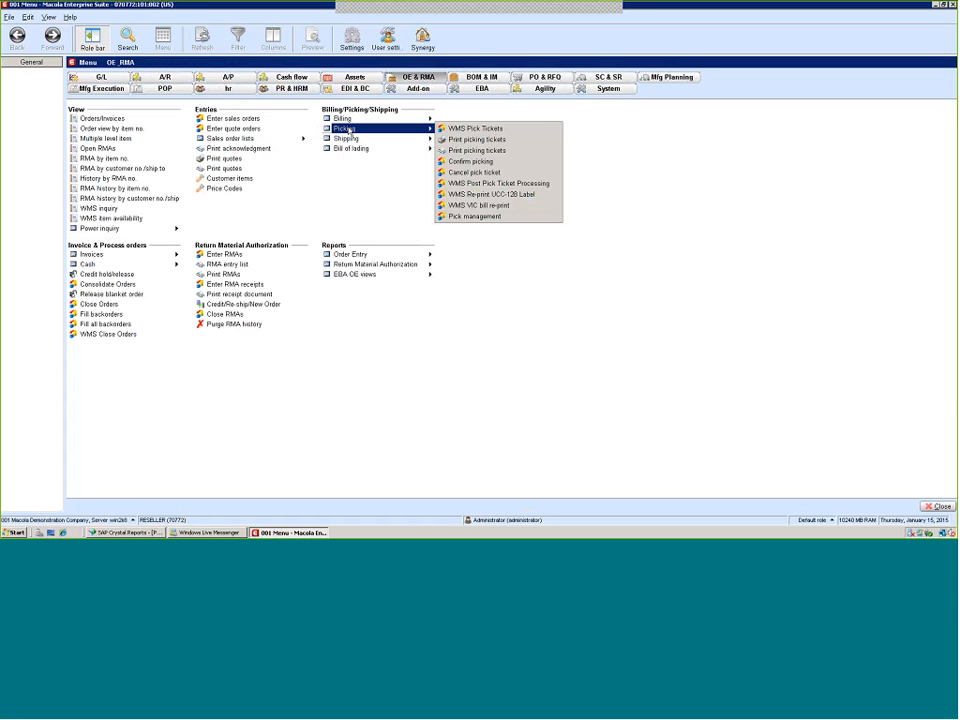
{"action": "left_click", "coordinate": [466, 151]}
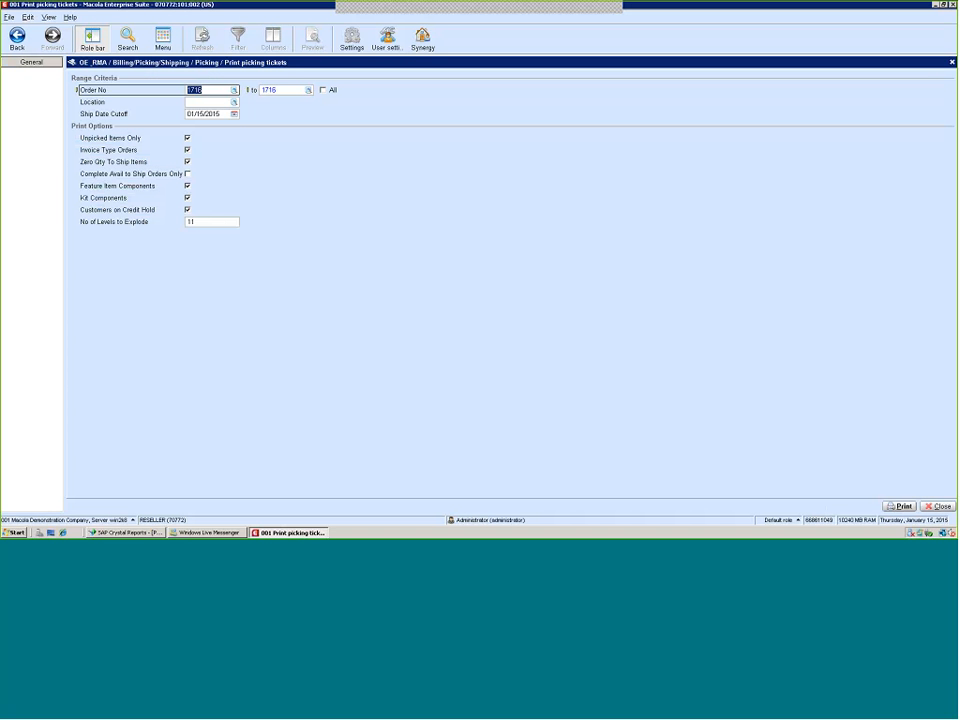
Print the pick ticket for order 1716, turning off Unpicked Items Only after the first attempt
{"action": "left_click", "coordinate": [899, 506]}
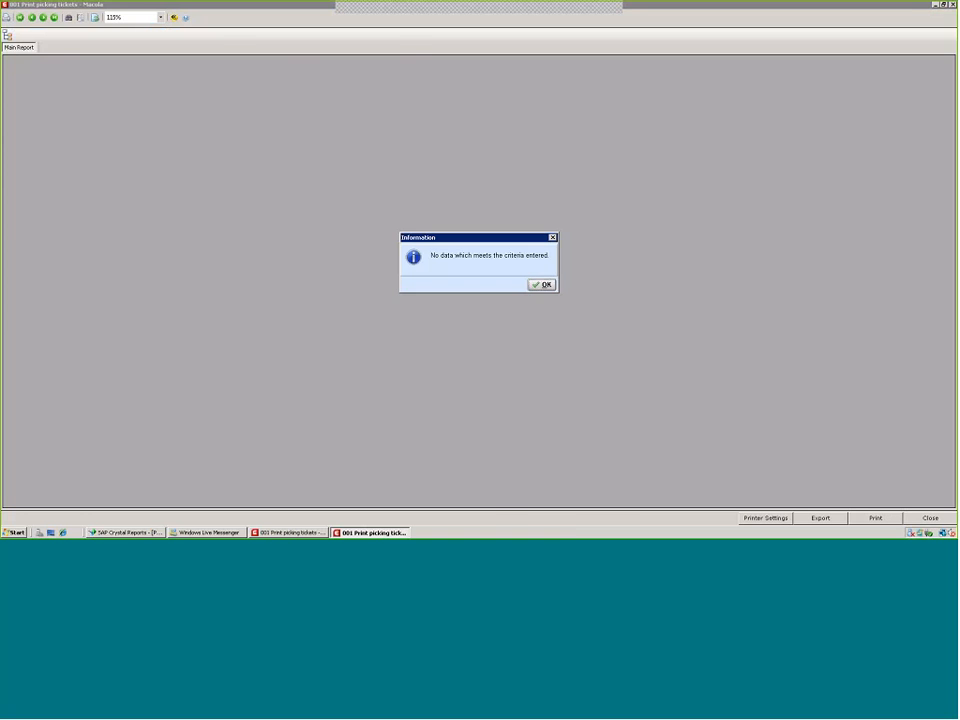
{"action": "left_click", "coordinate": [539, 286]}
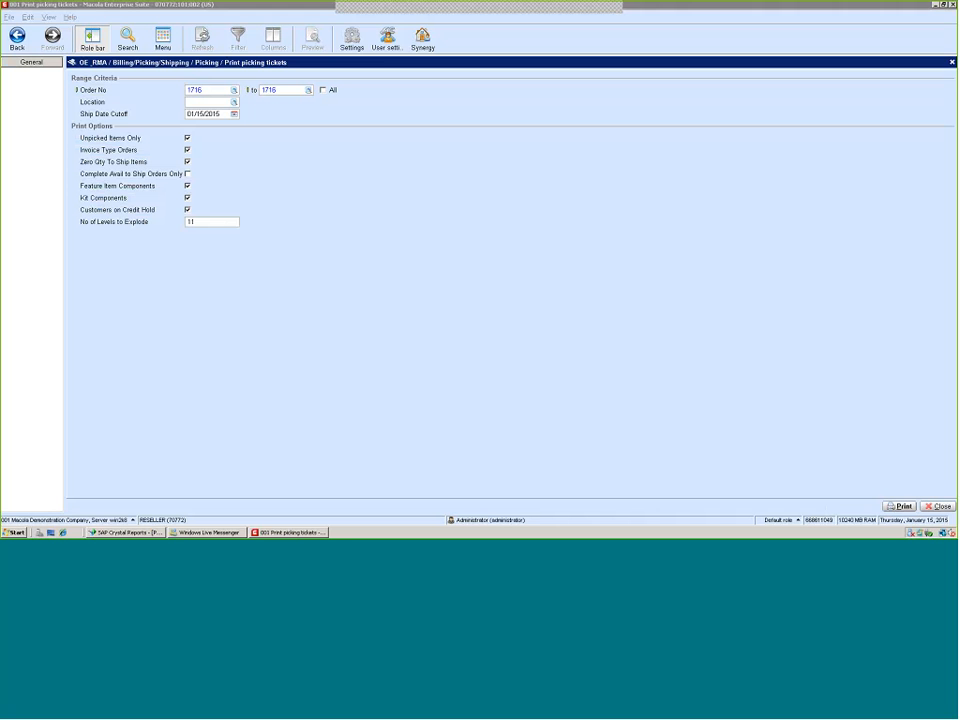
{"action": "left_click", "coordinate": [187, 138]}
{"action": "left_click", "coordinate": [899, 506]}
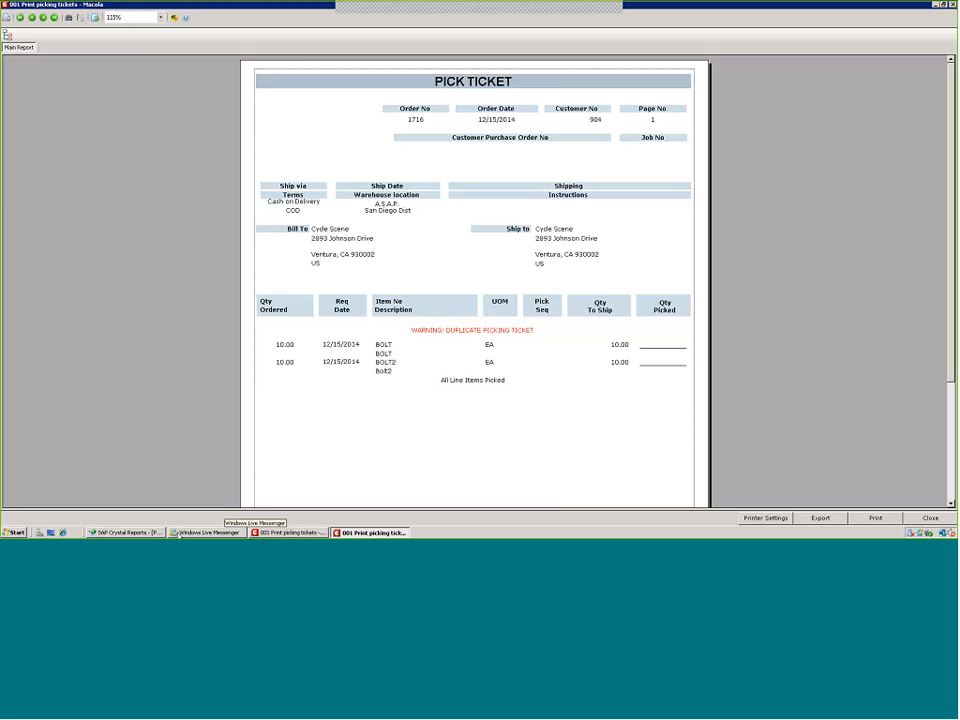
Switch back to Crystal Reports and copy the RED-DEER logo from the DebtorStatement report
{"action": "left_click", "coordinate": [118, 533]}
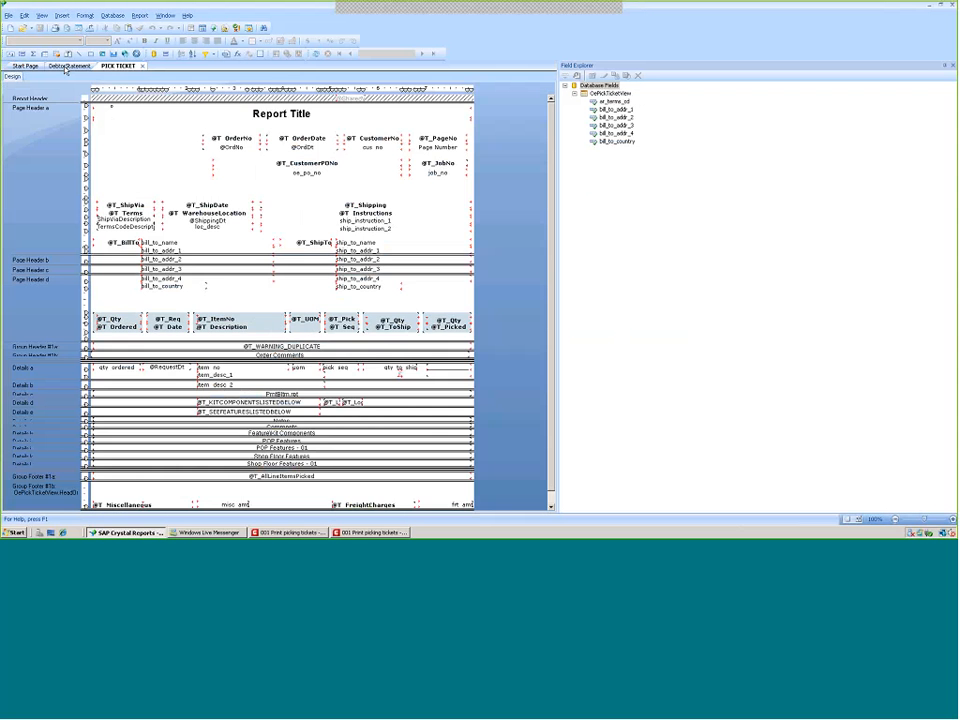
{"action": "left_click", "coordinate": [72, 65]}
{"action": "right_click", "coordinate": [138, 144]}
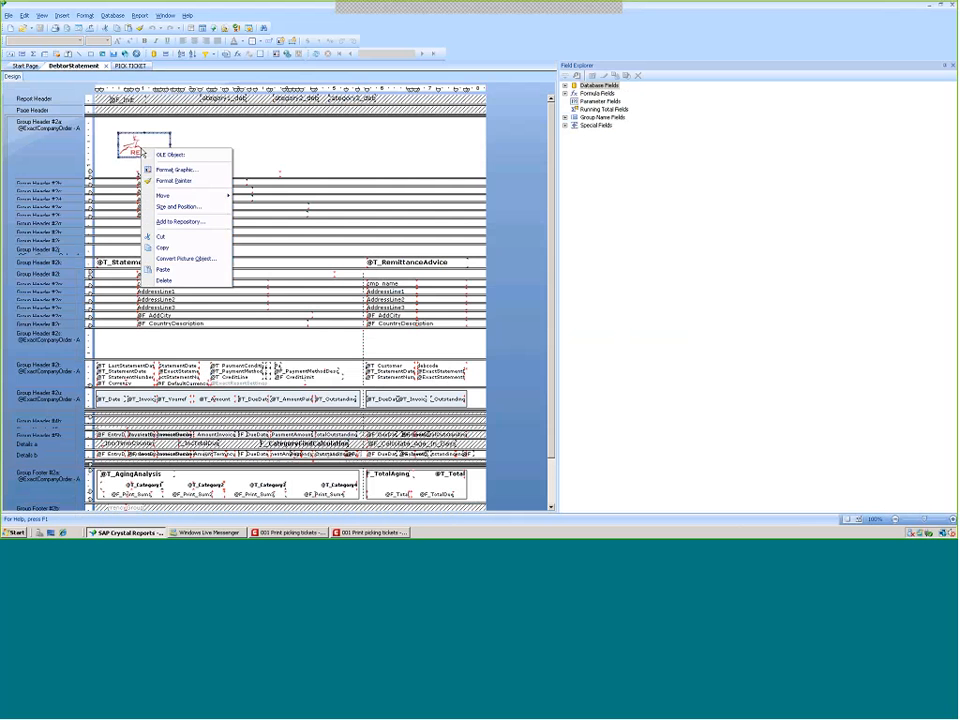
{"action": "left_click", "coordinate": [165, 247]}
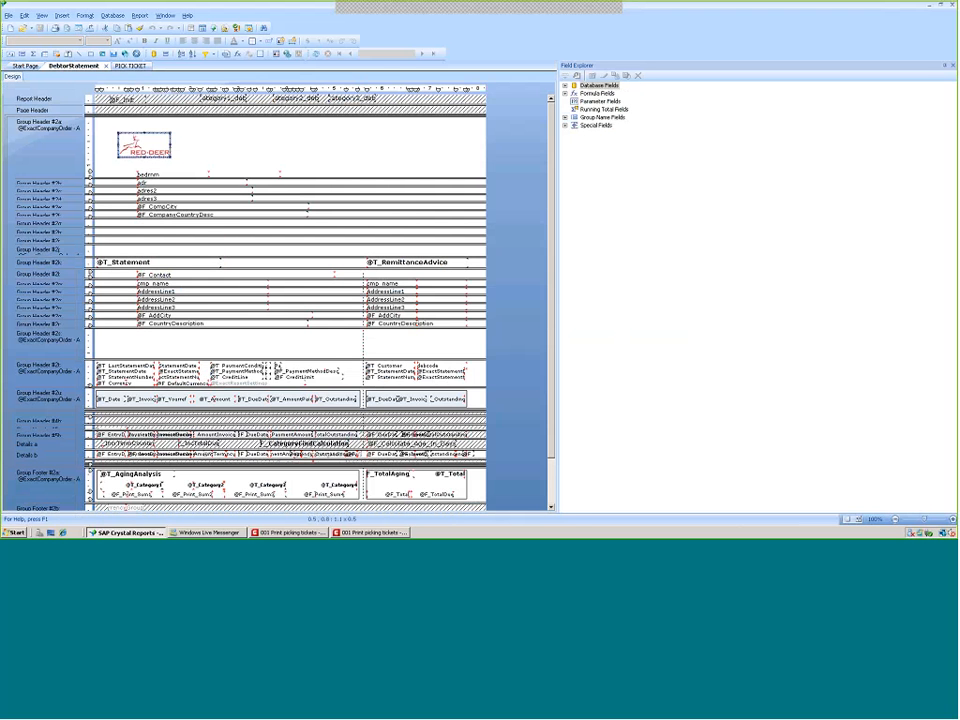
Paste the logo into the PICK TICKET page header near its top-left corner
{"action": "left_click", "coordinate": [132, 66]}
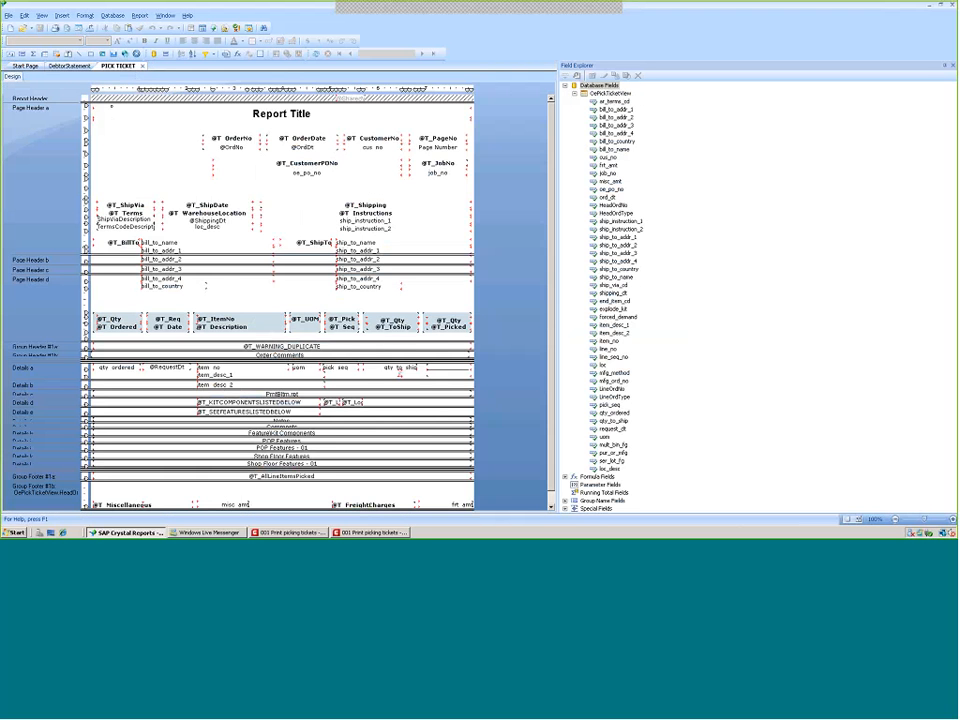
{"action": "right_click", "coordinate": [149, 138]}
{"action": "key", "text": "ctrl+v"}
{"action": "left_click", "coordinate": [117, 126]}
Inspect the Report Title field and the report's Summary Info document properties
{"action": "left_click", "coordinate": [270, 119]}
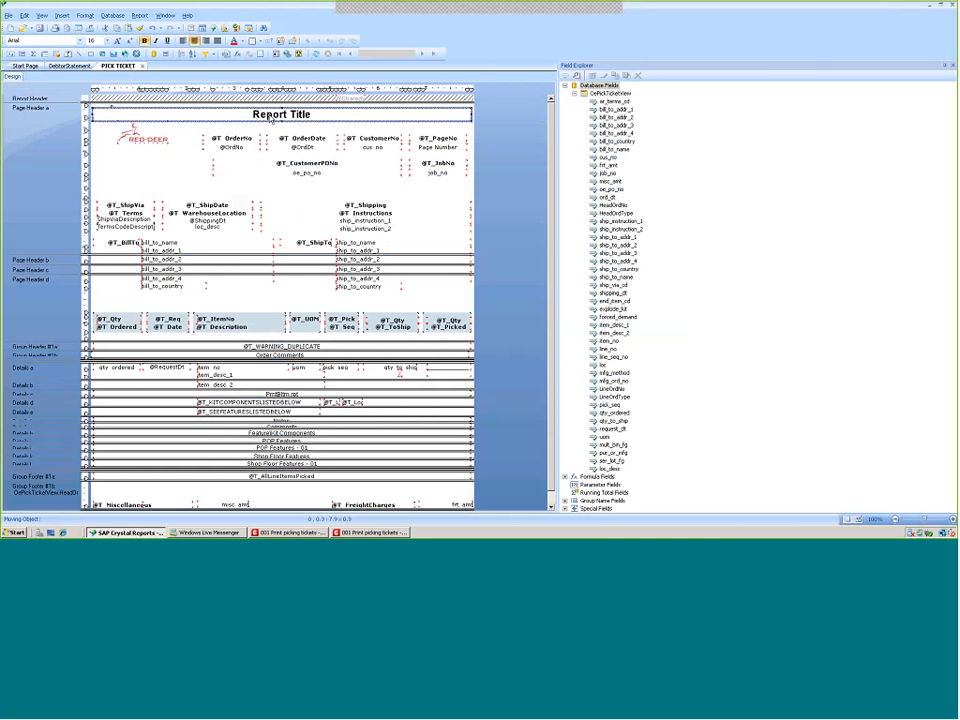
{"action": "right_click", "coordinate": [270, 118]}
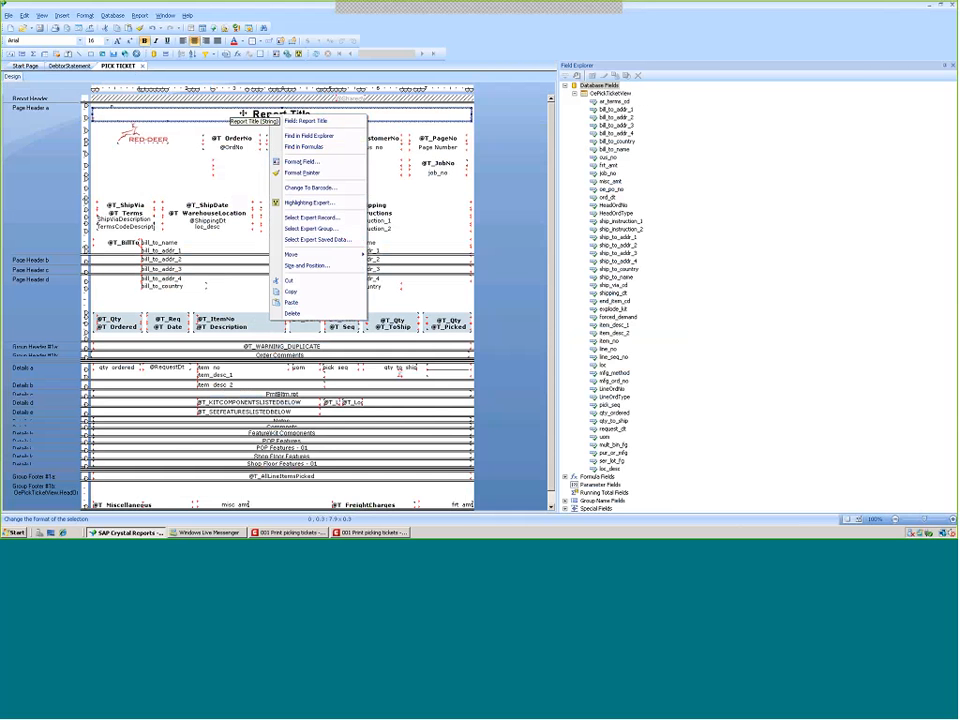
{"action": "left_click", "coordinate": [242, 113]}
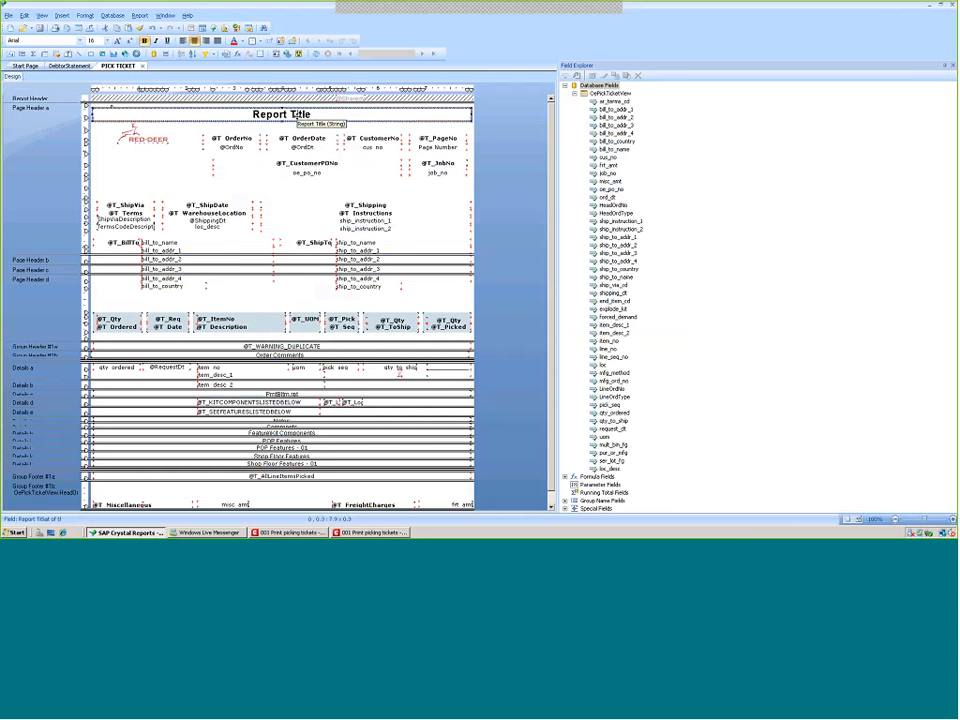
{"action": "left_click", "coordinate": [8, 16]}
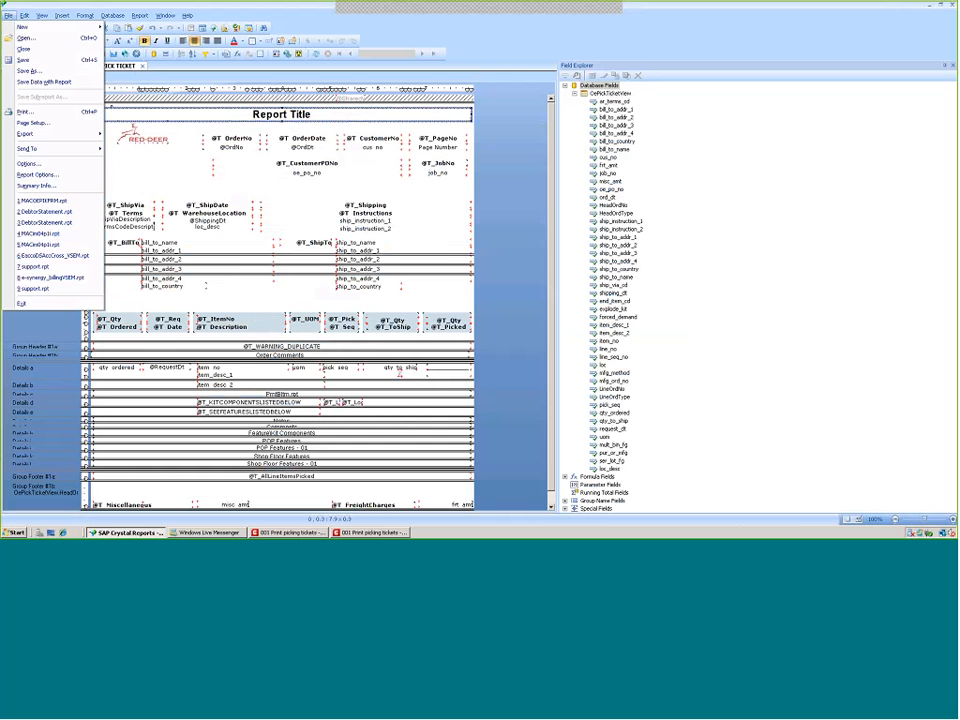
{"action": "left_click", "coordinate": [33, 186]}
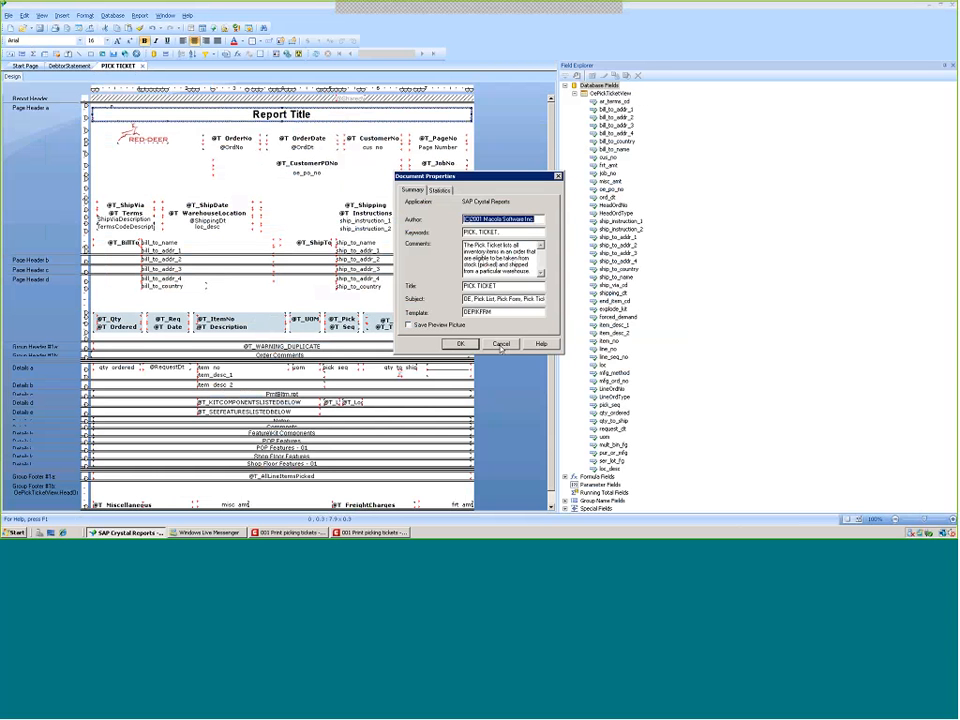
{"action": "left_click", "coordinate": [501, 344]}
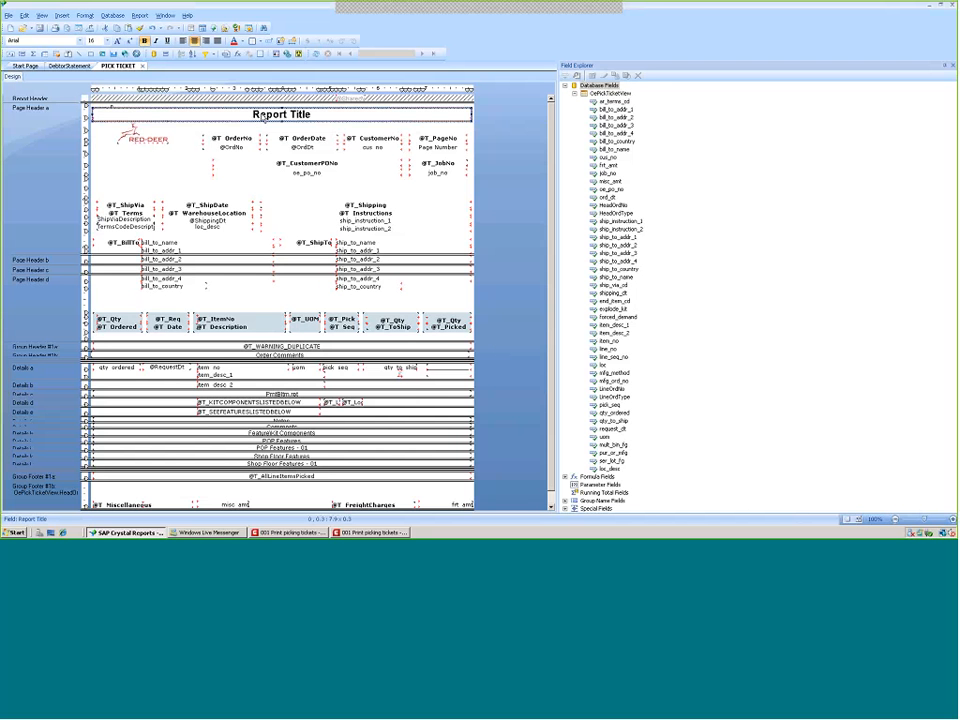
Compare the Report Title field in the design with the printed pick ticket preview
{"action": "left_click", "coordinate": [263, 116]}
{"action": "right_click", "coordinate": [263, 119]}
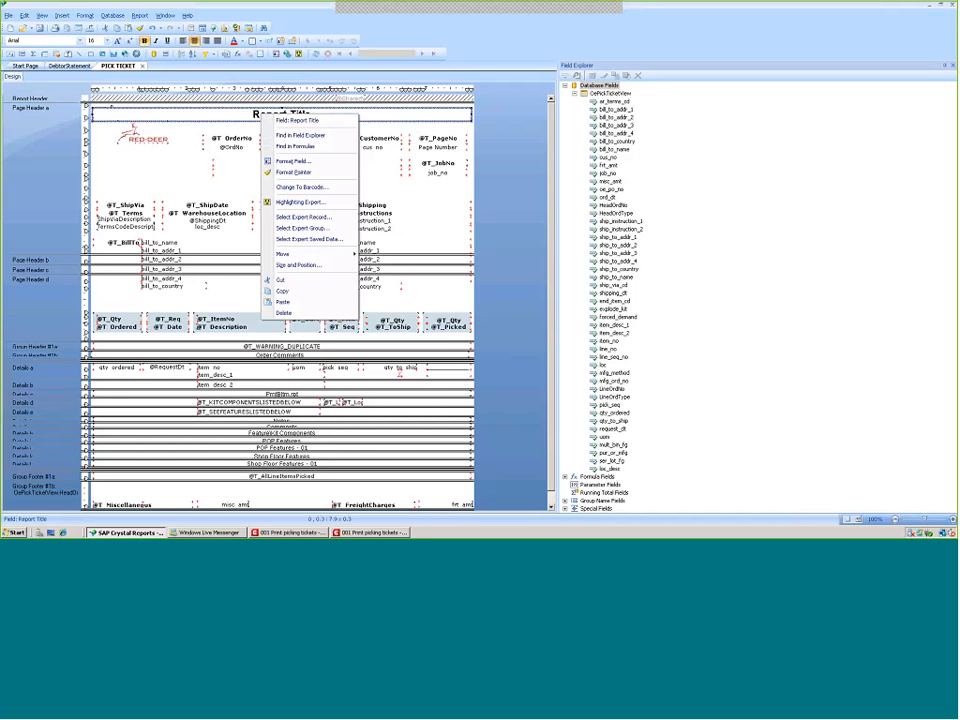
{"action": "left_click", "coordinate": [375, 532]}
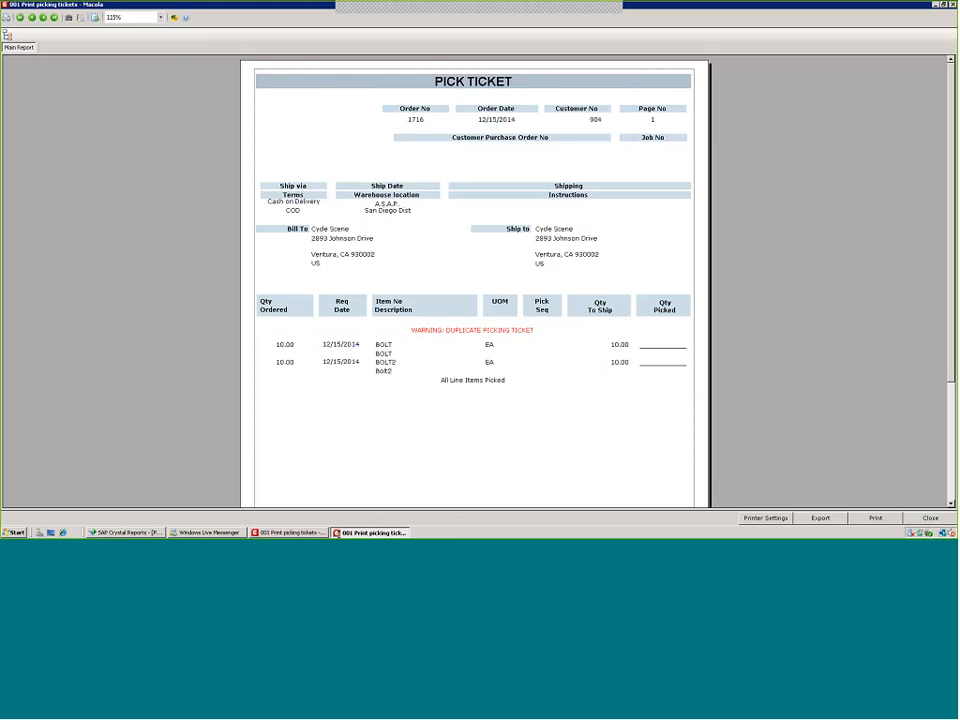
{"action": "left_click", "coordinate": [126, 533]}
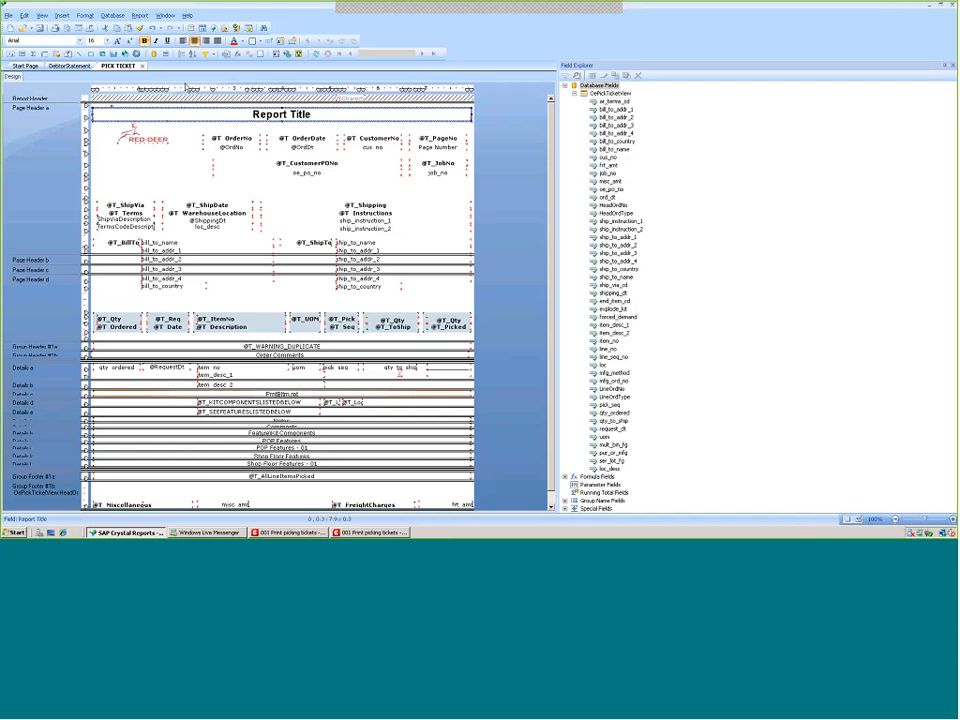
{"action": "right_click", "coordinate": [192, 119]}
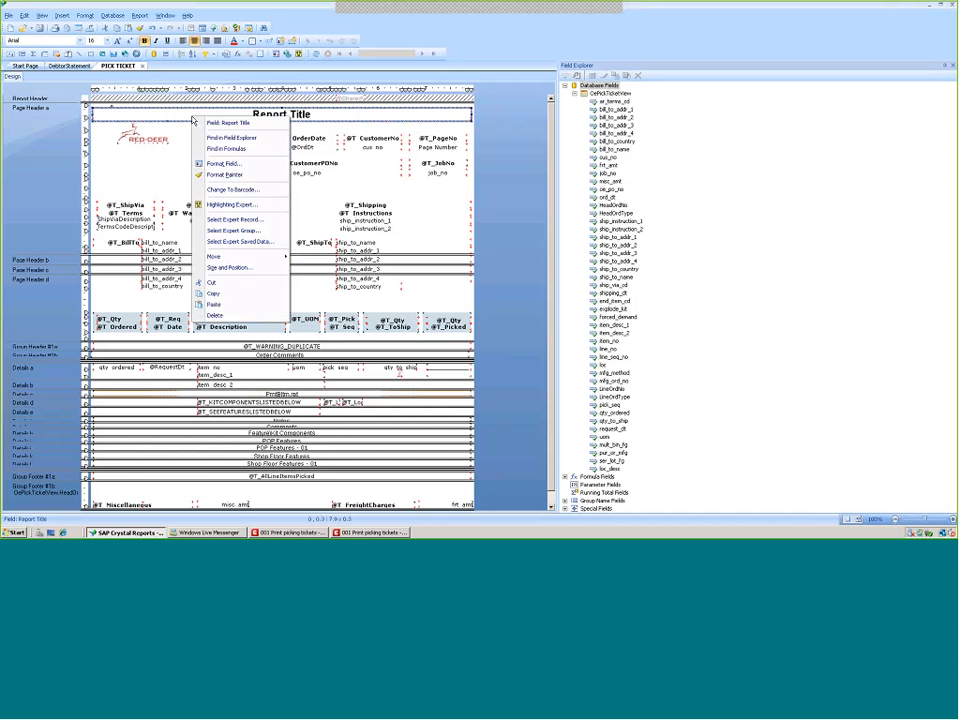
{"action": "left_click", "coordinate": [212, 166]}
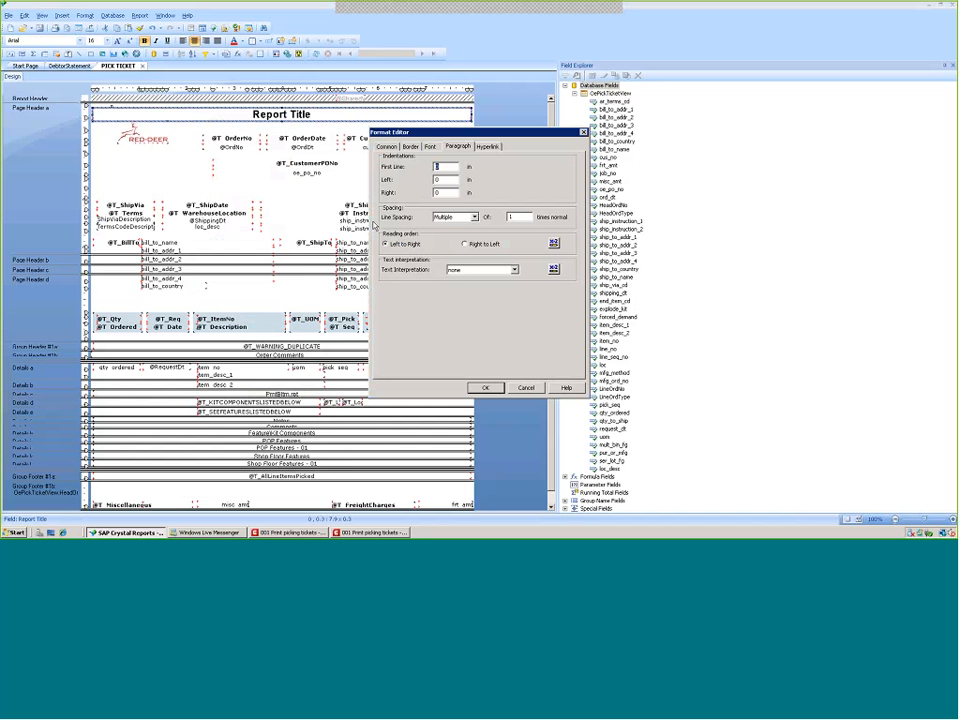
{"action": "left_click", "coordinate": [524, 387]}
Give the Report Title field a Silver background colour in the Format Editor
{"action": "right_click", "coordinate": [203, 119]}
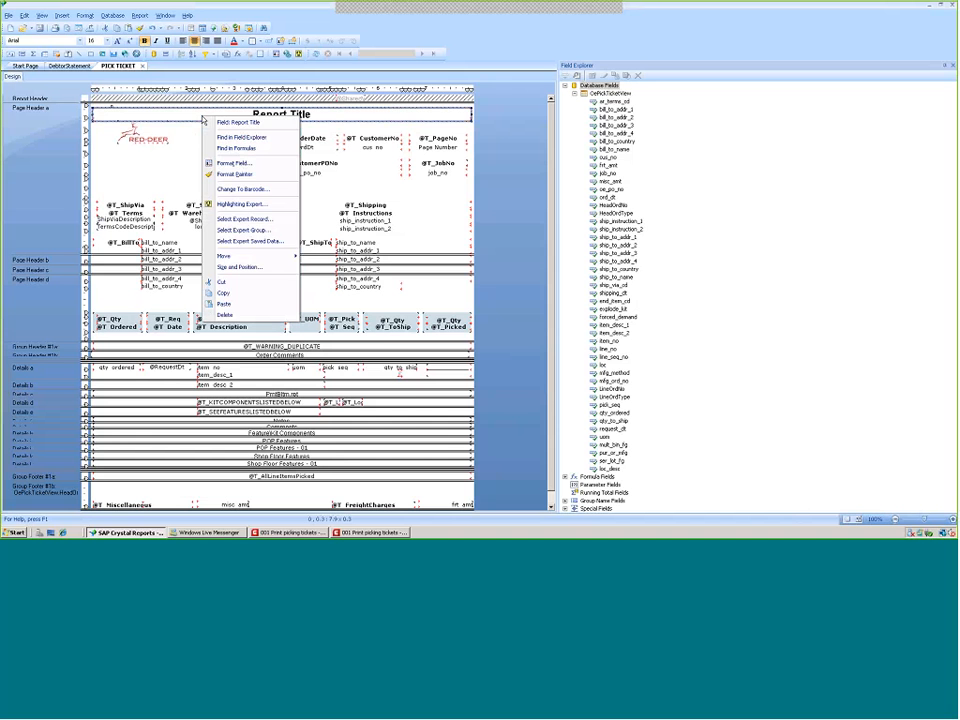
{"action": "left_click", "coordinate": [226, 163]}
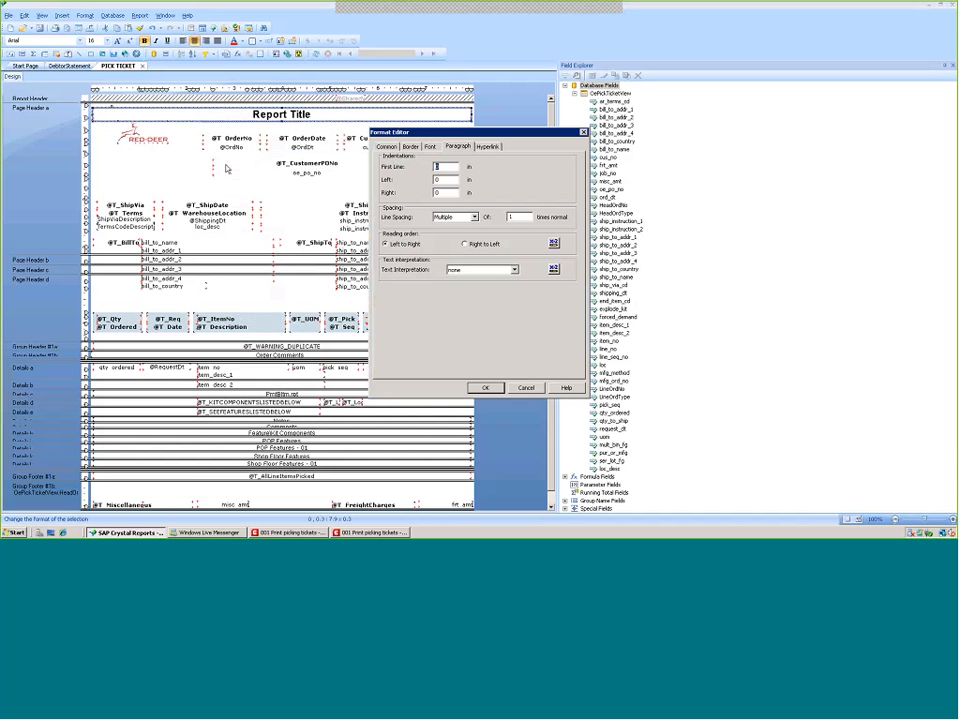
{"action": "left_click", "coordinate": [411, 147]}
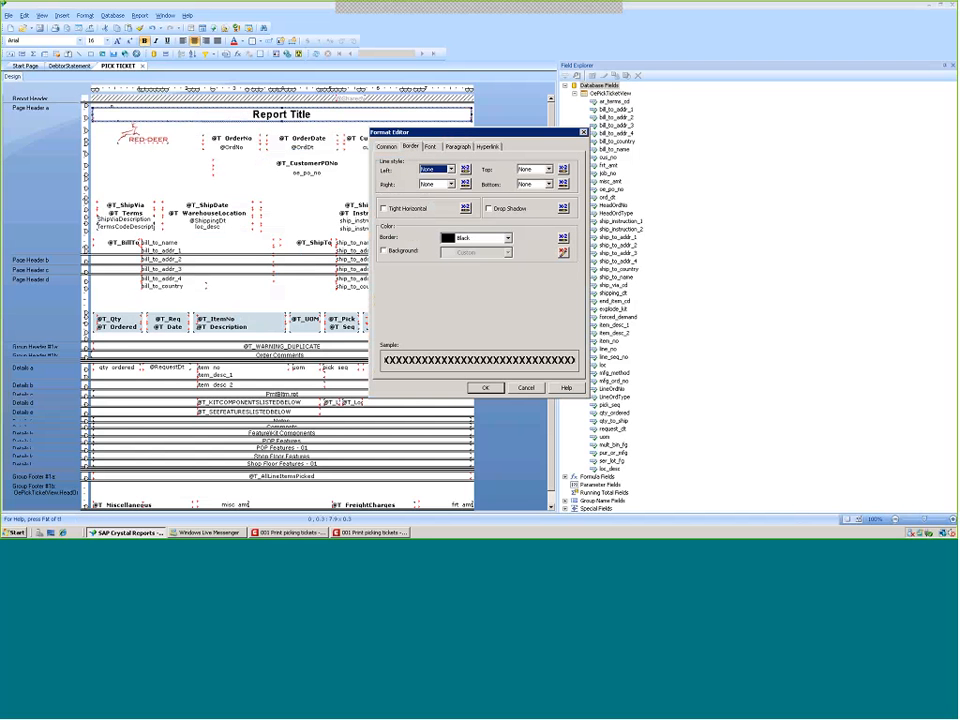
{"action": "left_click", "coordinate": [400, 254]}
{"action": "left_click", "coordinate": [507, 252]}
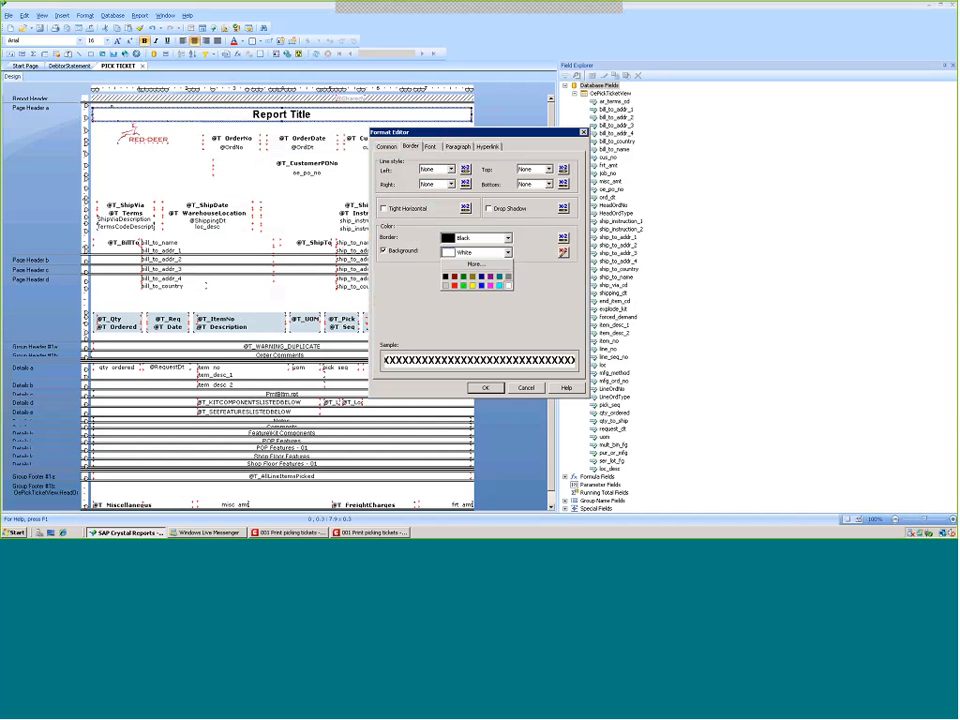
{"action": "left_click", "coordinate": [446, 285]}
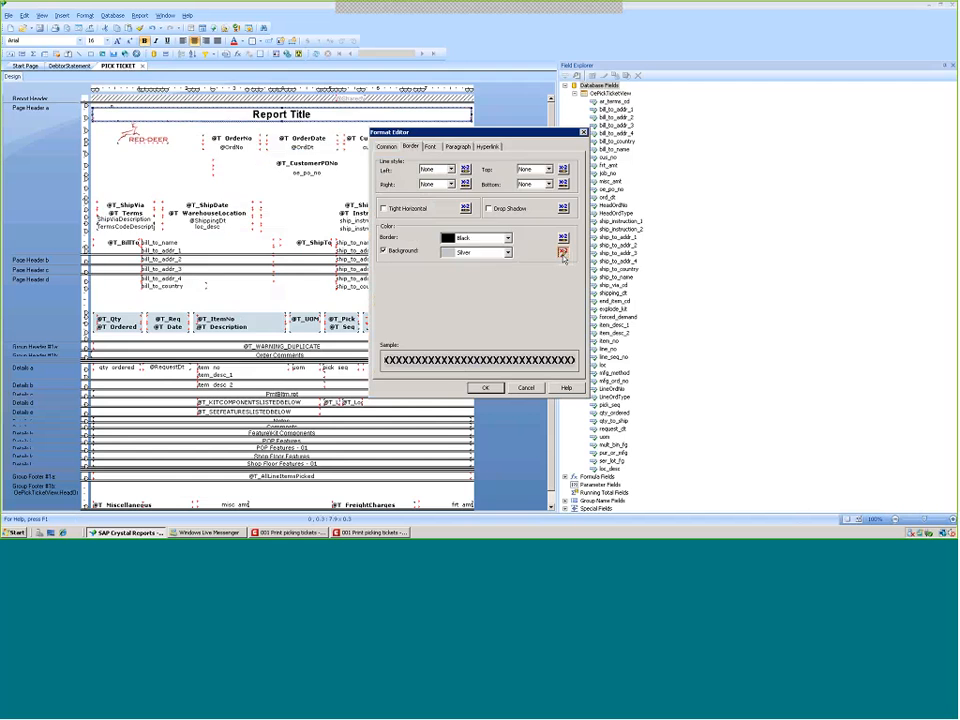
Delete the conditional background colour formula for the Report Title and apply the formatting
{"action": "left_click", "coordinate": [563, 254]}
{"action": "left_click_drag", "start_coordinate": [277, 190], "coordinate": [183, 192]}
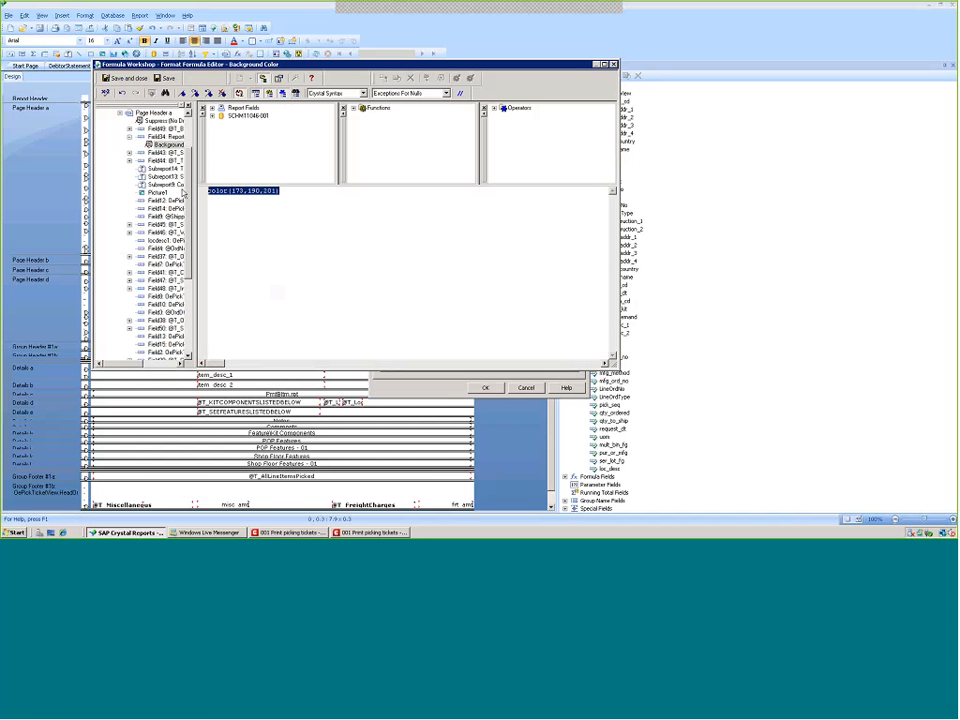
{"action": "key", "text": "Delete"}
{"action": "left_click", "coordinate": [142, 78]}
{"action": "left_click", "coordinate": [485, 388]}
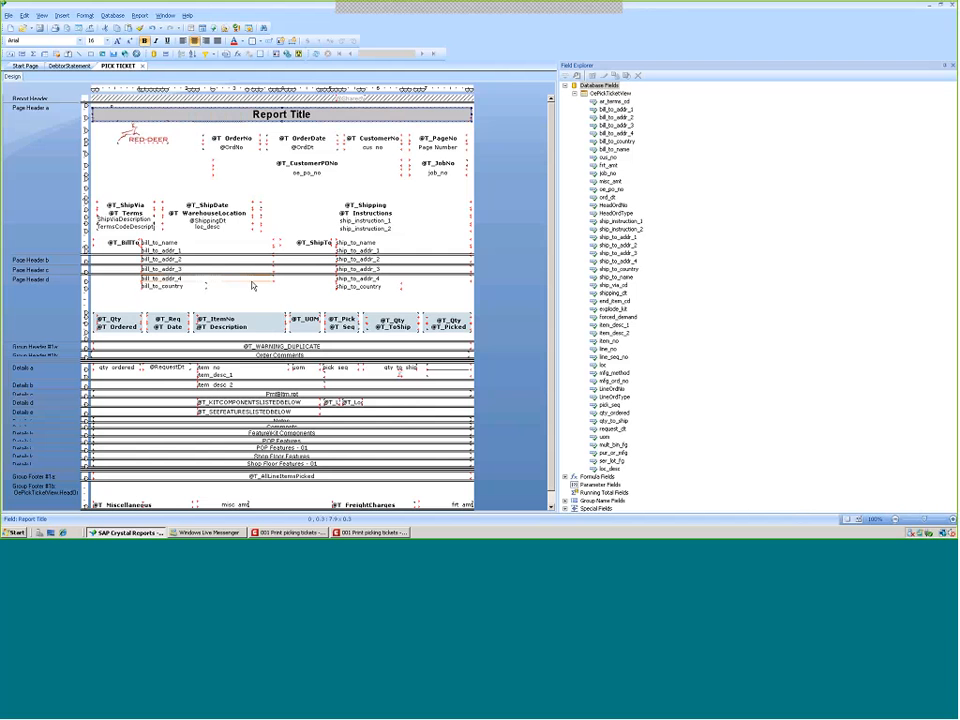
Delete the Page Number field from the page header
{"action": "left_click", "coordinate": [435, 150]}
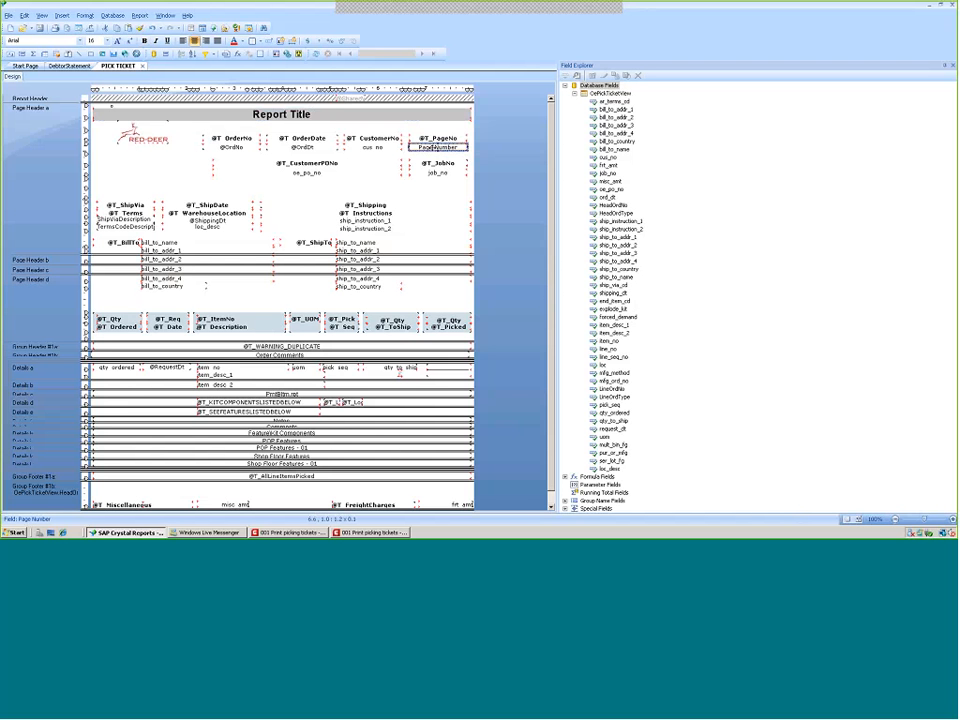
{"action": "key", "text": "Delete"}
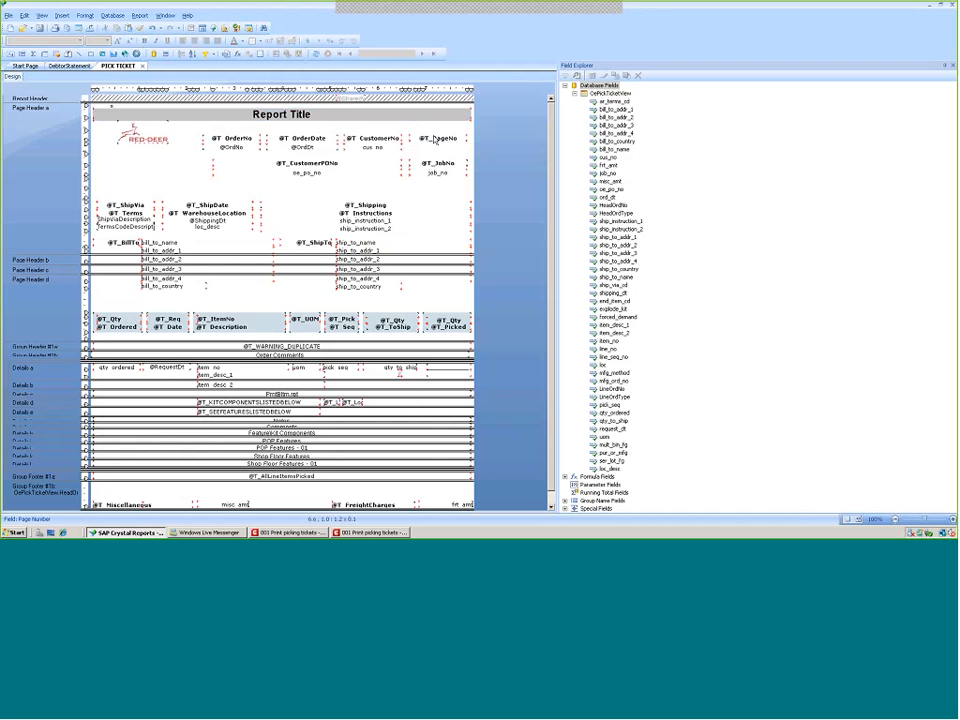
{"action": "left_click", "coordinate": [434, 141]}
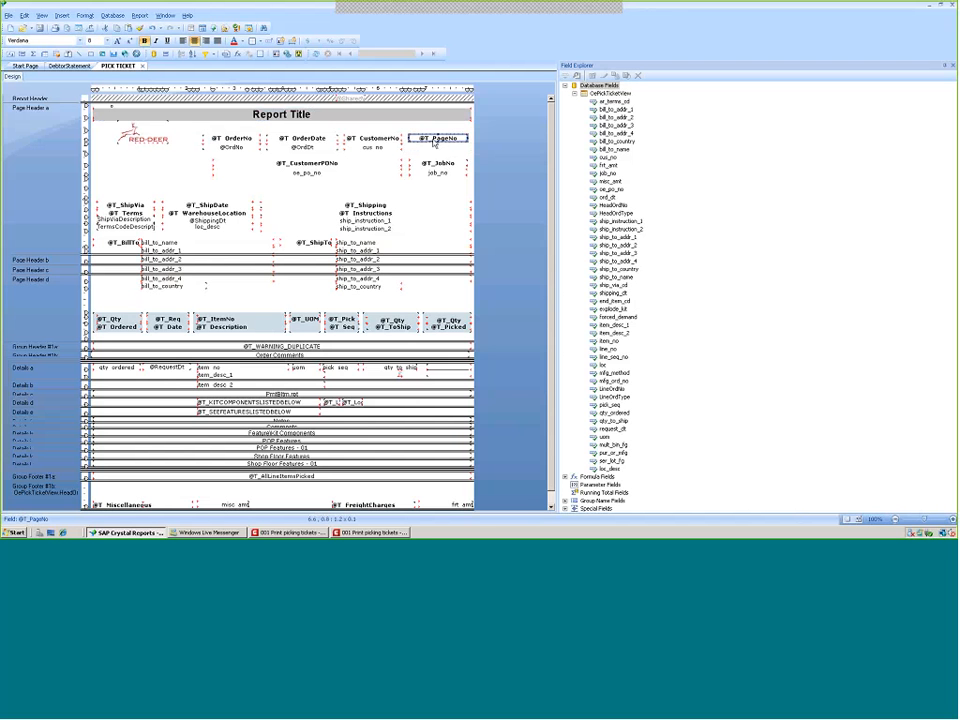
{"action": "key", "text": "Delete"}
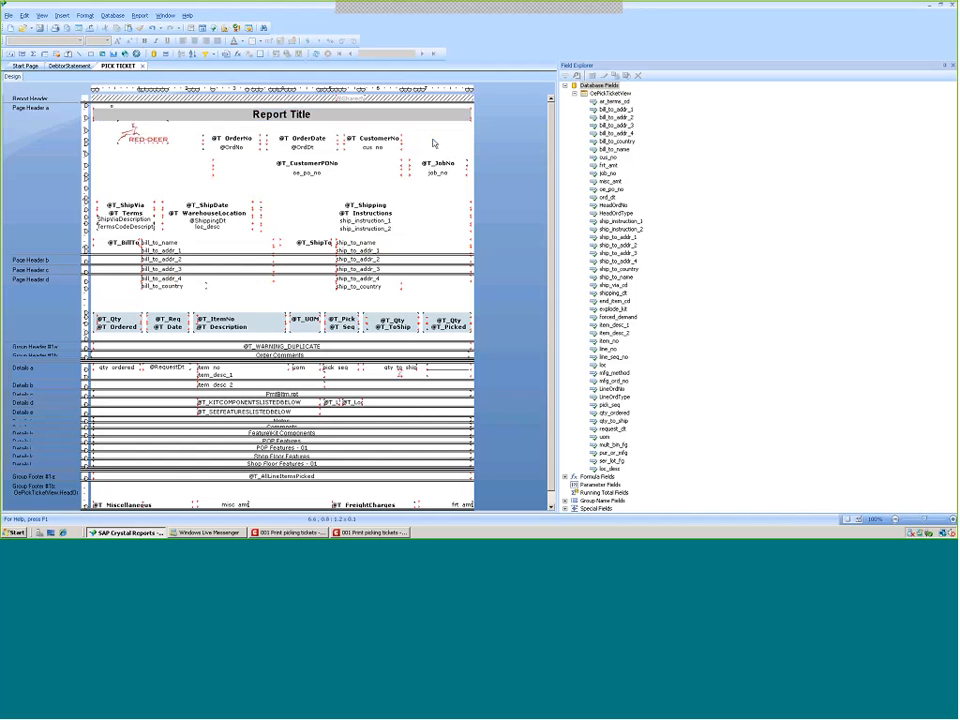
{"action": "left_click", "coordinate": [574, 93]}
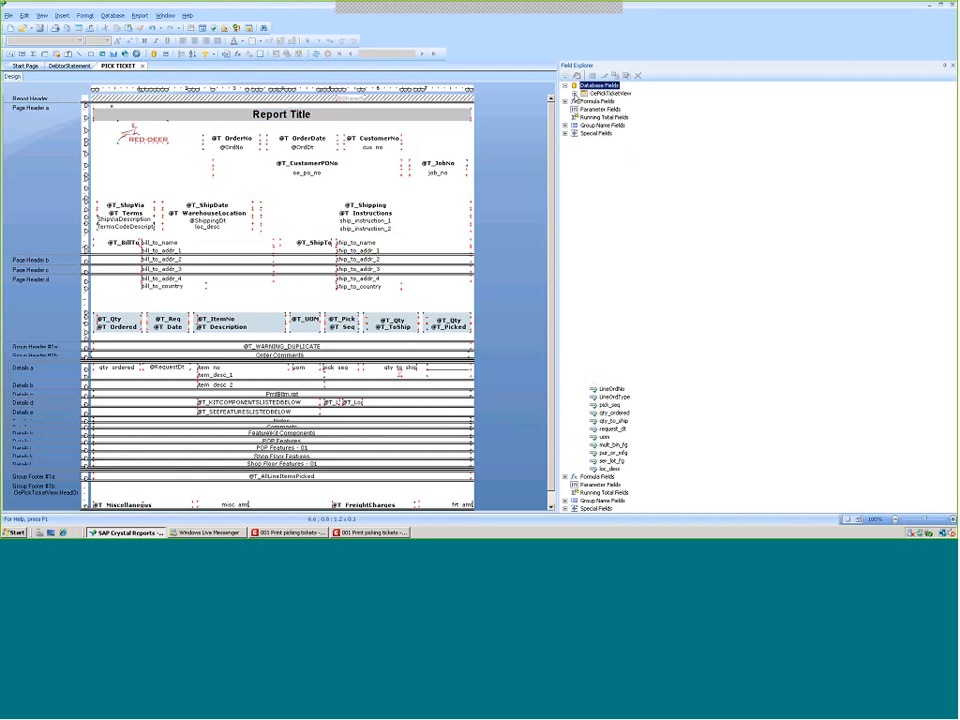
{"action": "left_click", "coordinate": [594, 134]}
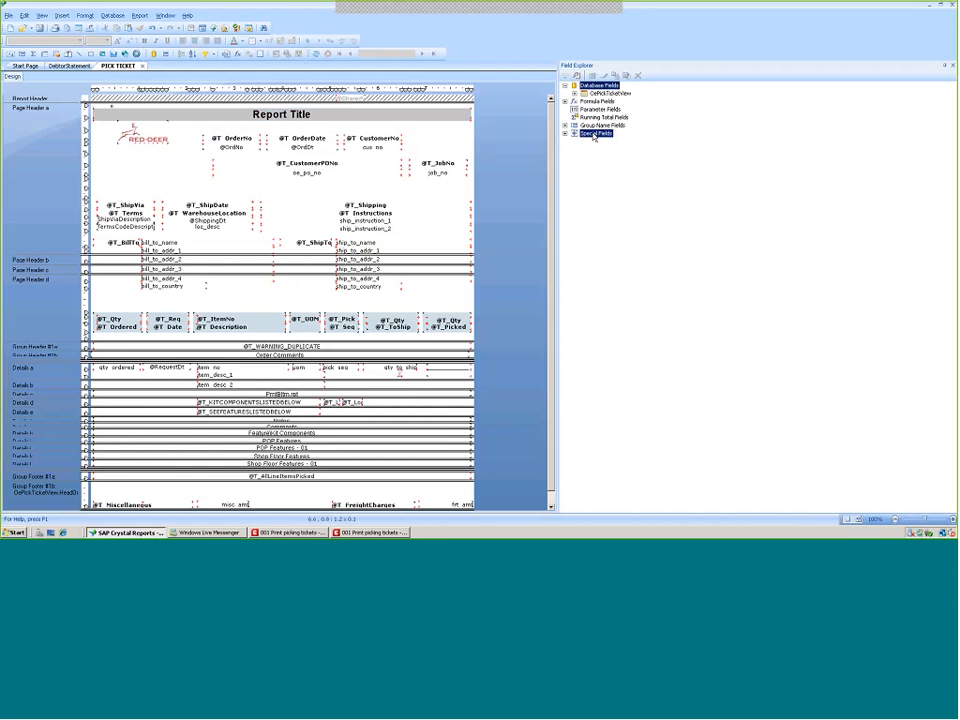
{"action": "left_click", "coordinate": [565, 133]}
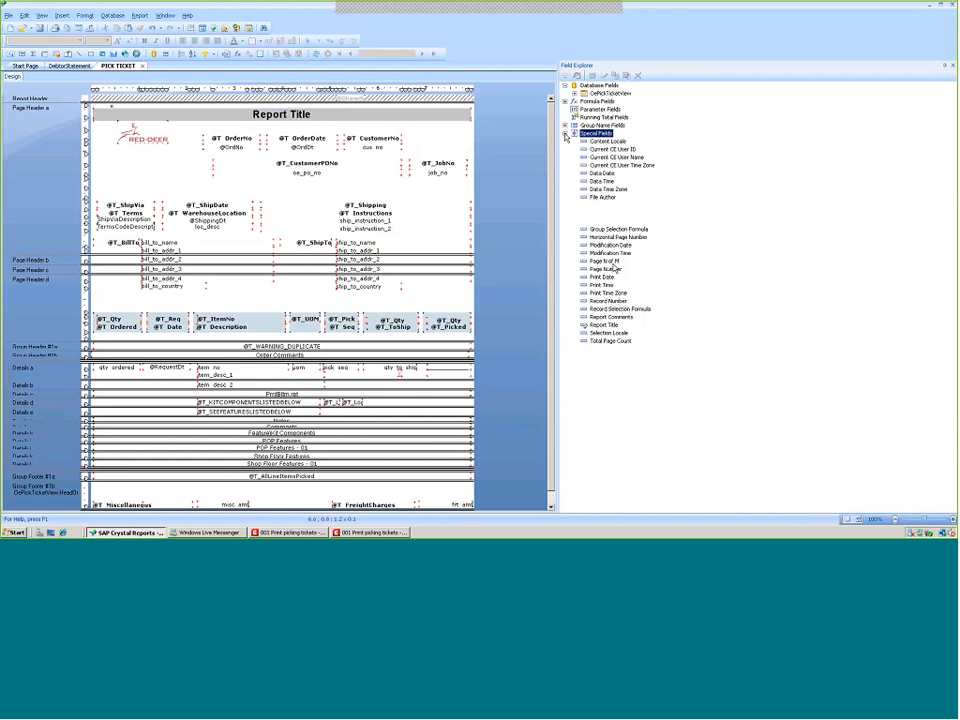
{"action": "left_click_drag", "start_coordinate": [606, 261], "coordinate": [410, 140]}
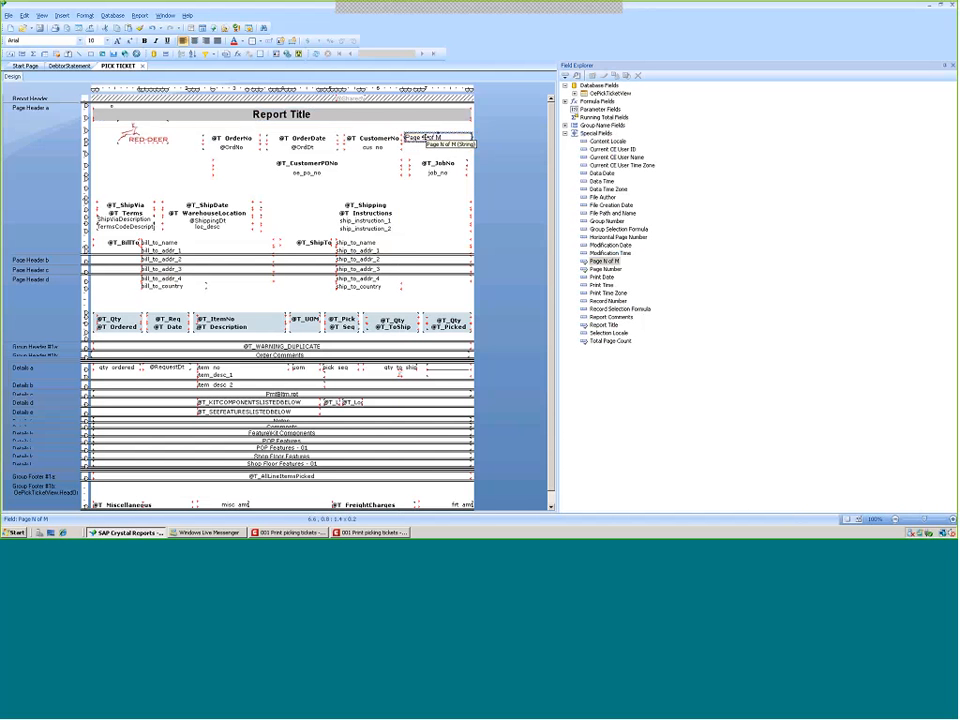
{"action": "left_click_drag", "start_coordinate": [423, 137], "coordinate": [409, 128]}
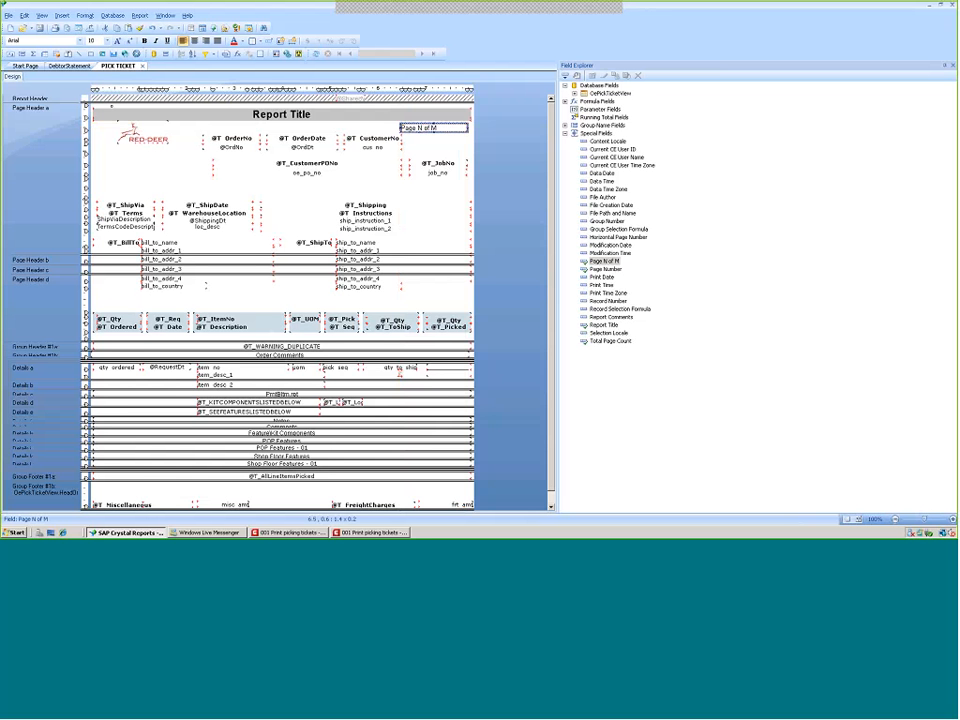
Save the report as MACOEPIKFRM in C:\Program Files\Exact Software\rpt, replacing the existing file
{"action": "left_click", "coordinate": [9, 16]}
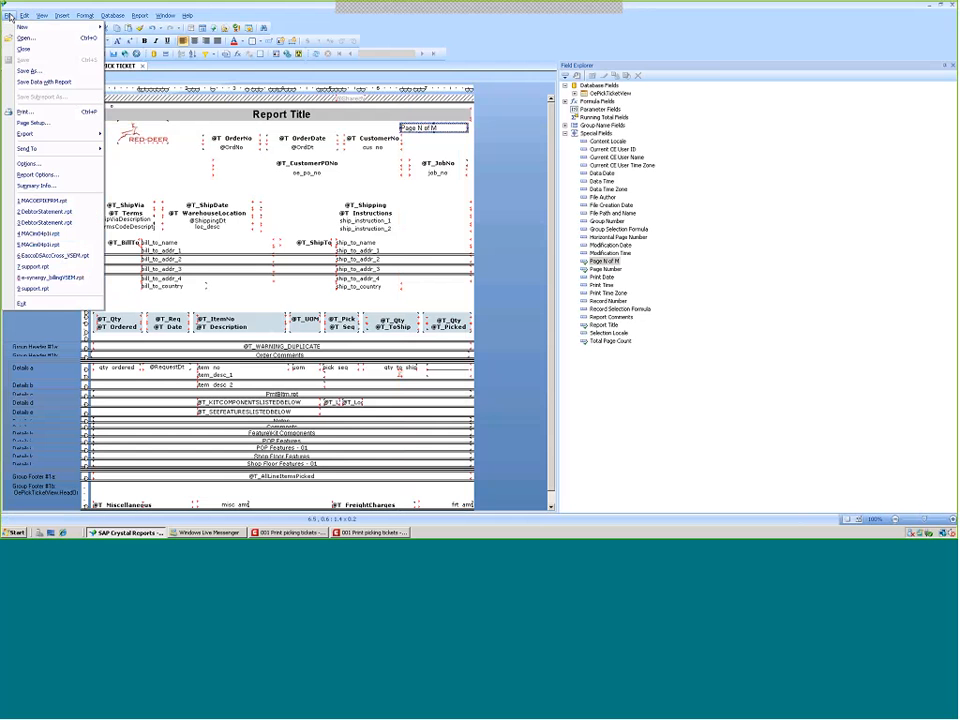
{"action": "left_click", "coordinate": [26, 72]}
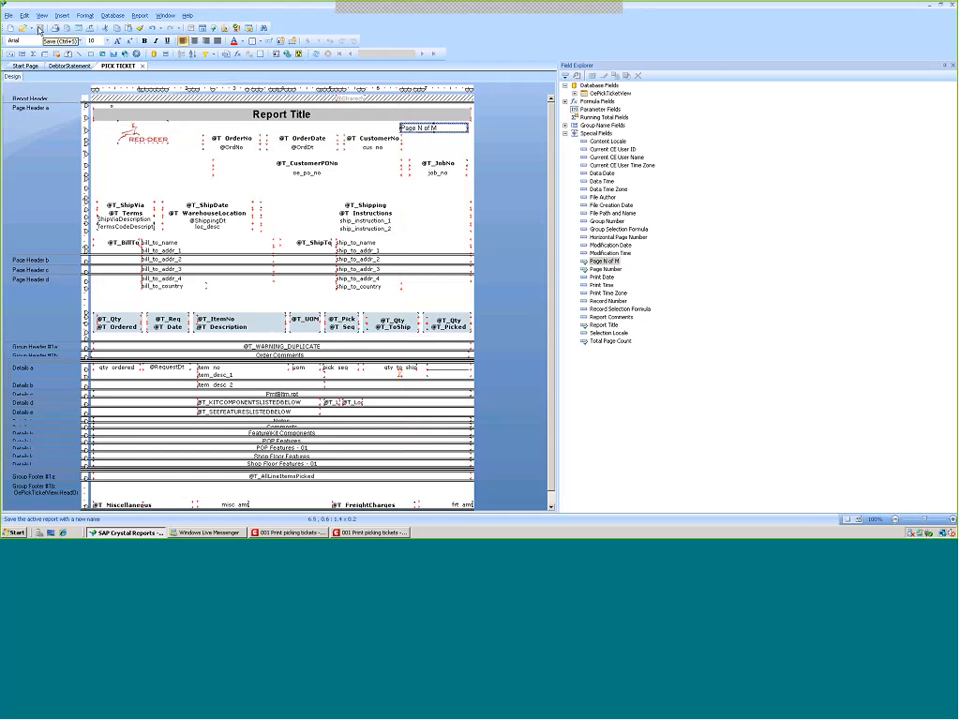
{"action": "left_click", "coordinate": [8, 15]}
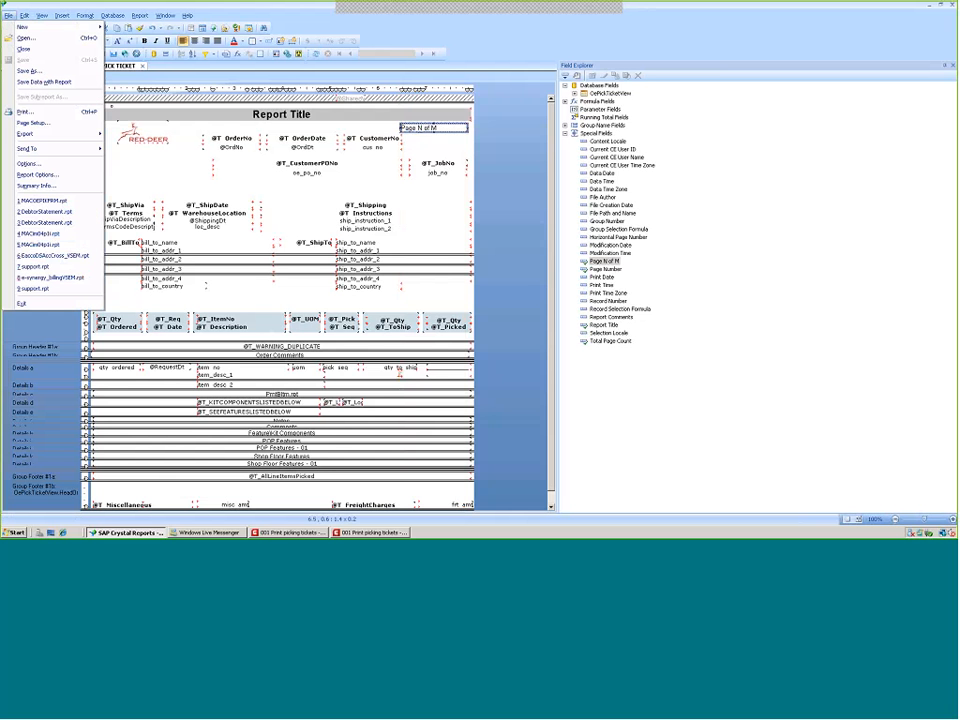
{"action": "left_click", "coordinate": [26, 71]}
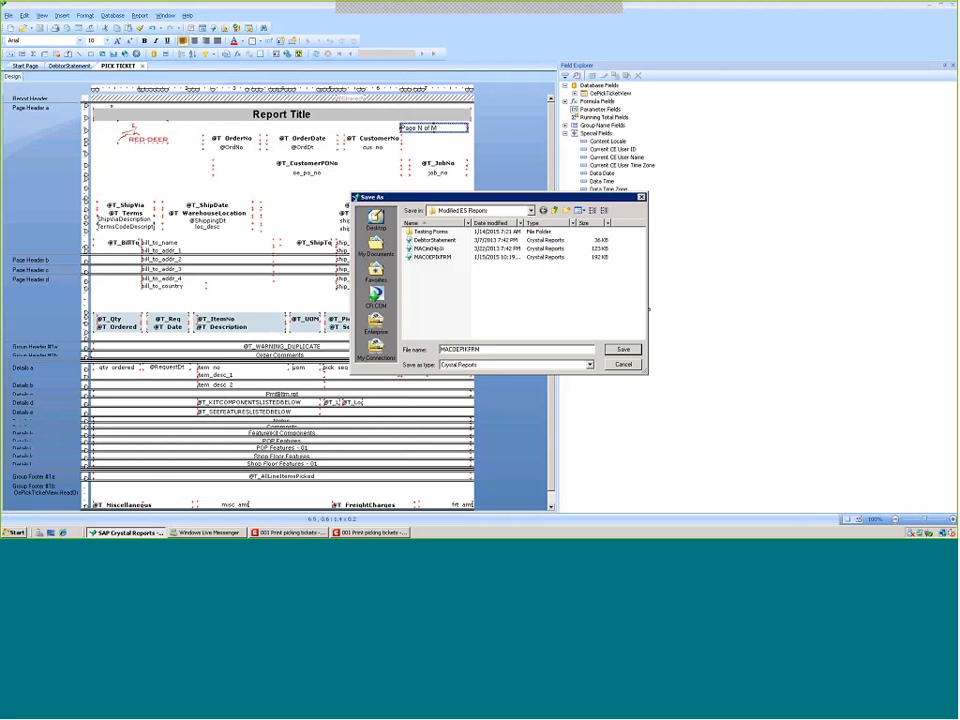
{"action": "left_click", "coordinate": [530, 210]}
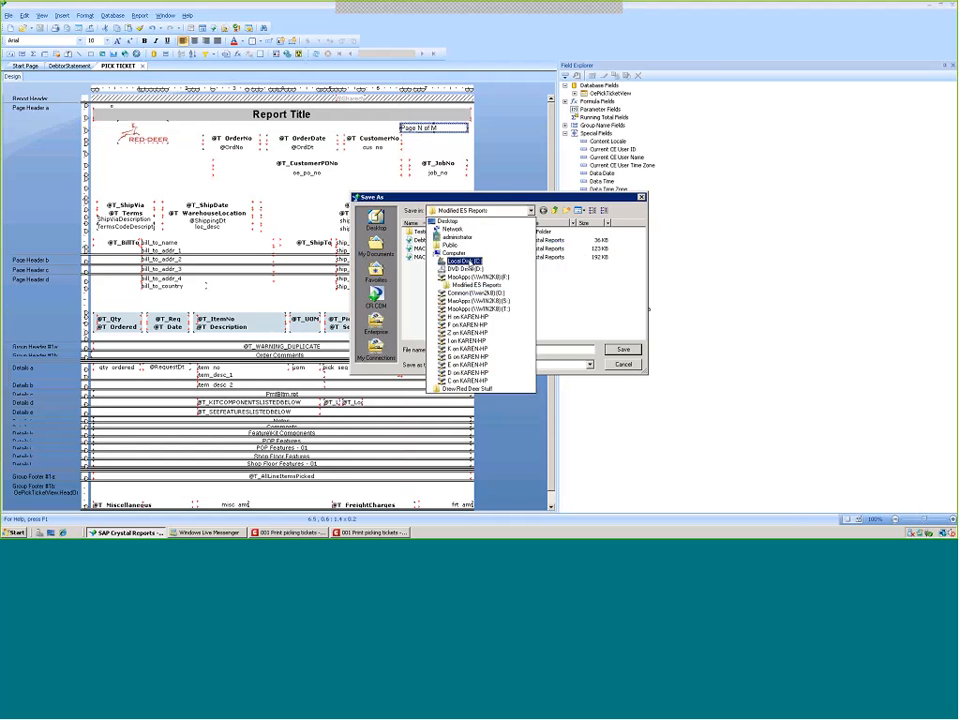
{"action": "left_click", "coordinate": [469, 263]}
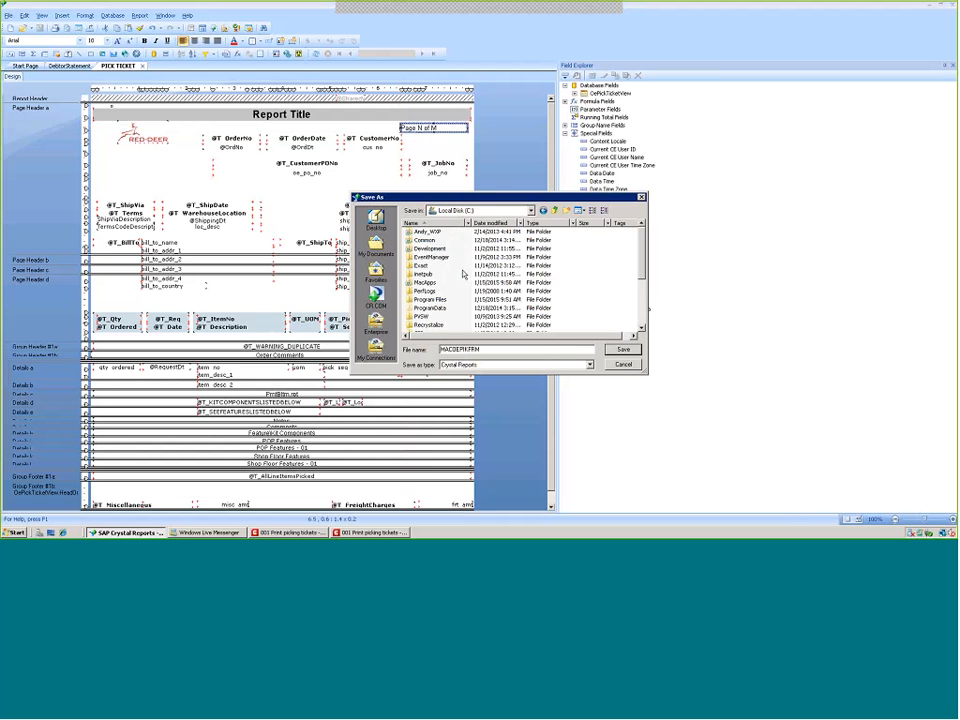
{"action": "double_click", "coordinate": [417, 265]}
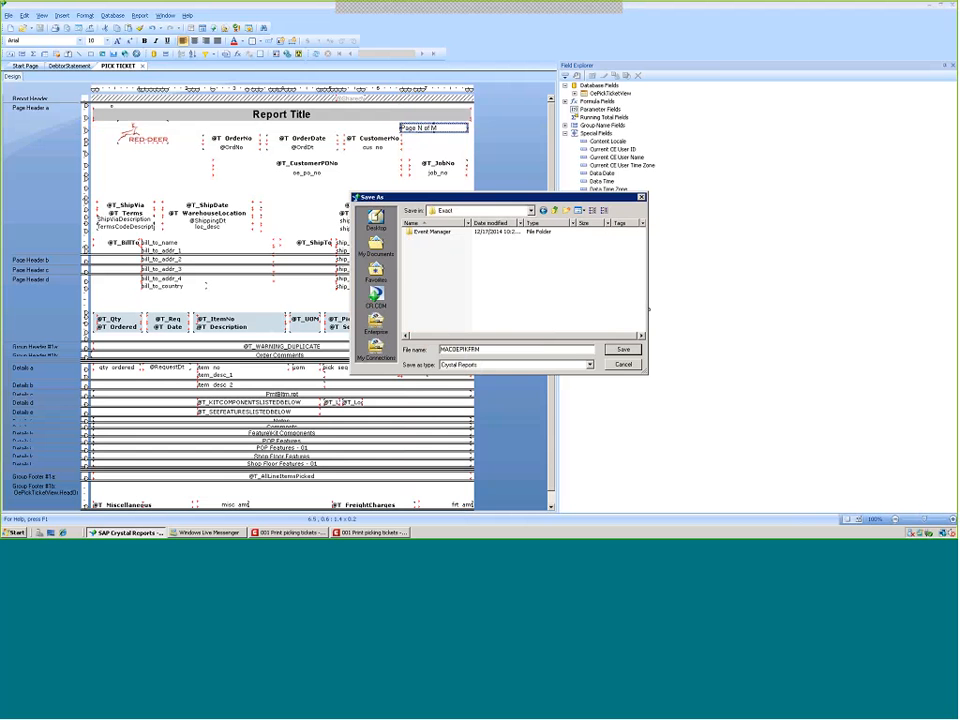
{"action": "left_click", "coordinate": [530, 210]}
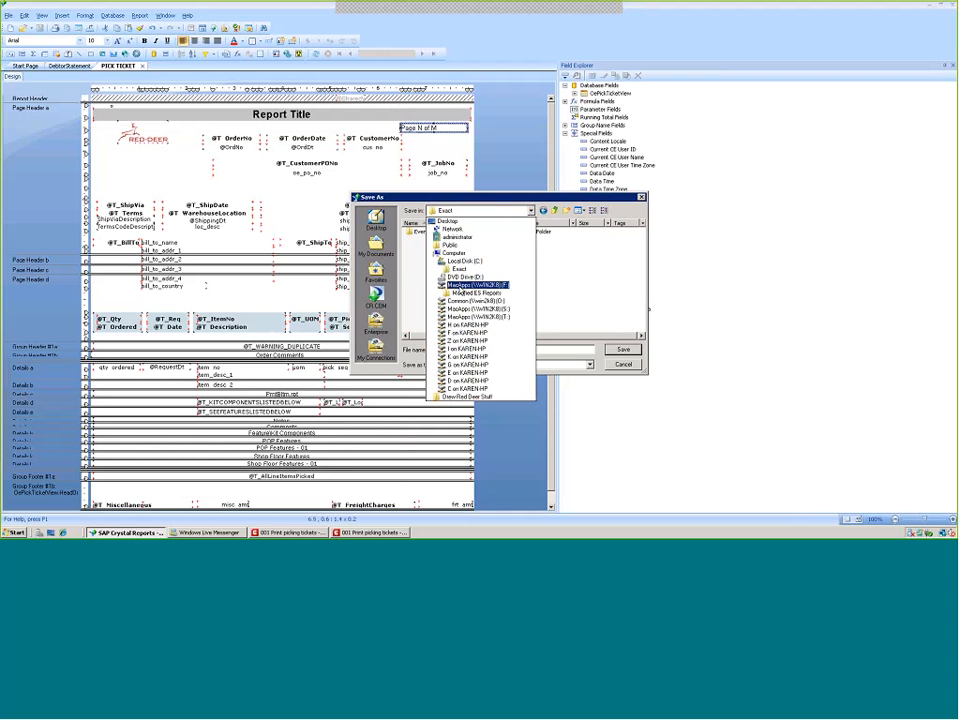
{"action": "left_click", "coordinate": [458, 262]}
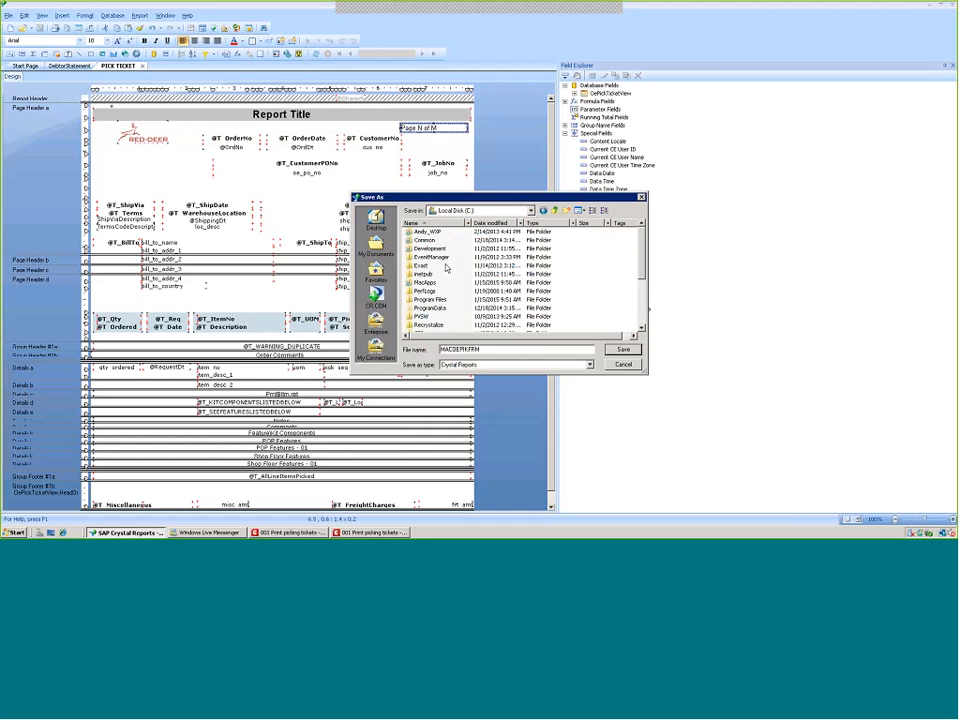
{"action": "double_click", "coordinate": [435, 300]}
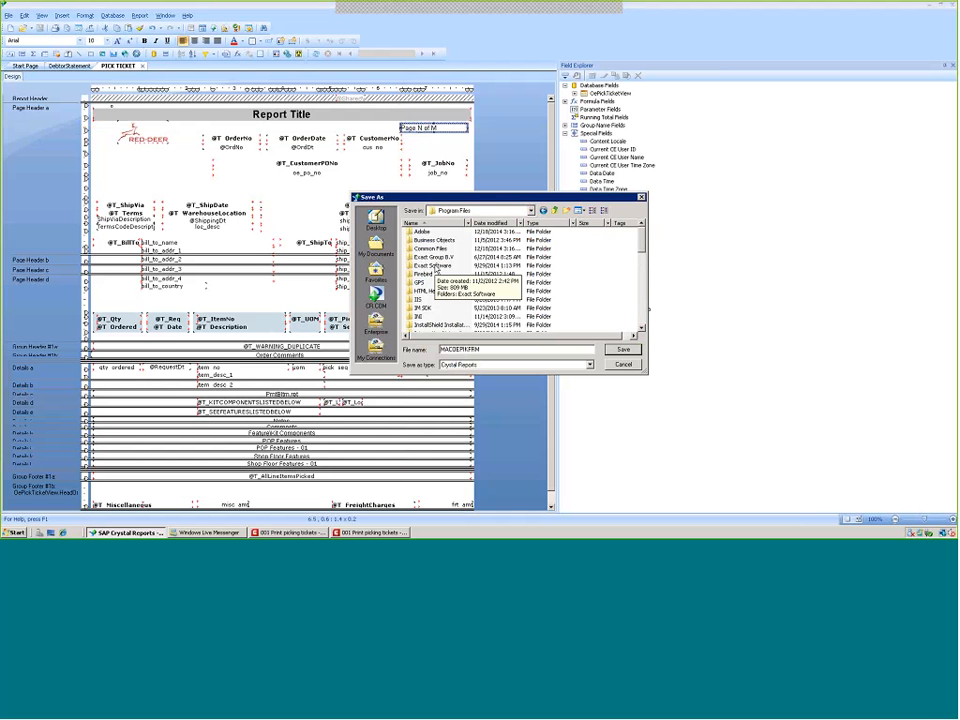
{"action": "double_click", "coordinate": [434, 265]}
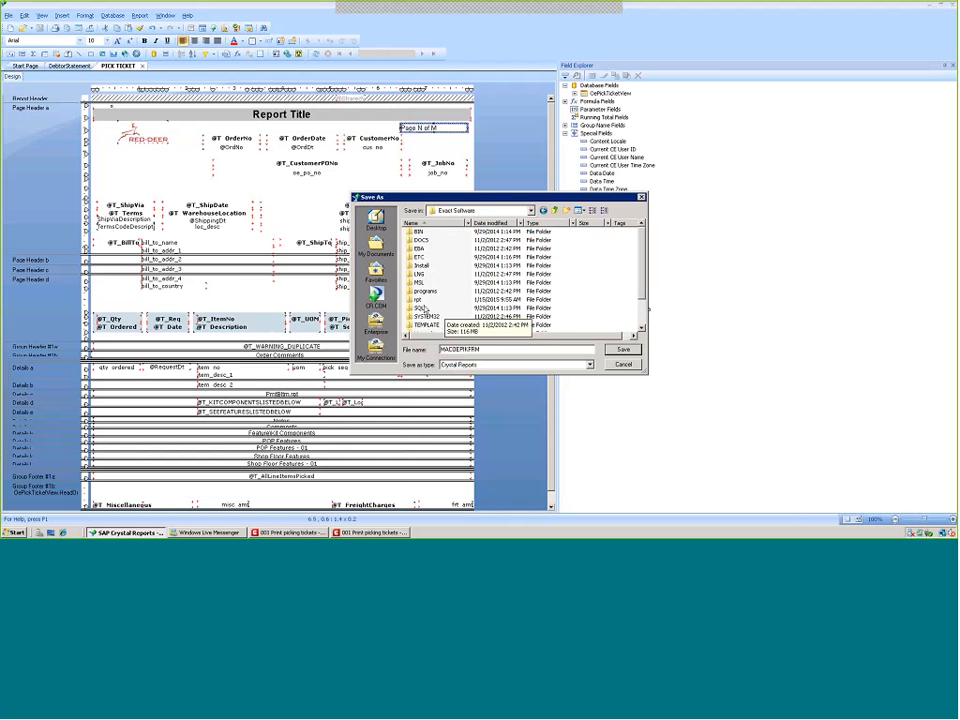
{"action": "double_click", "coordinate": [421, 299]}
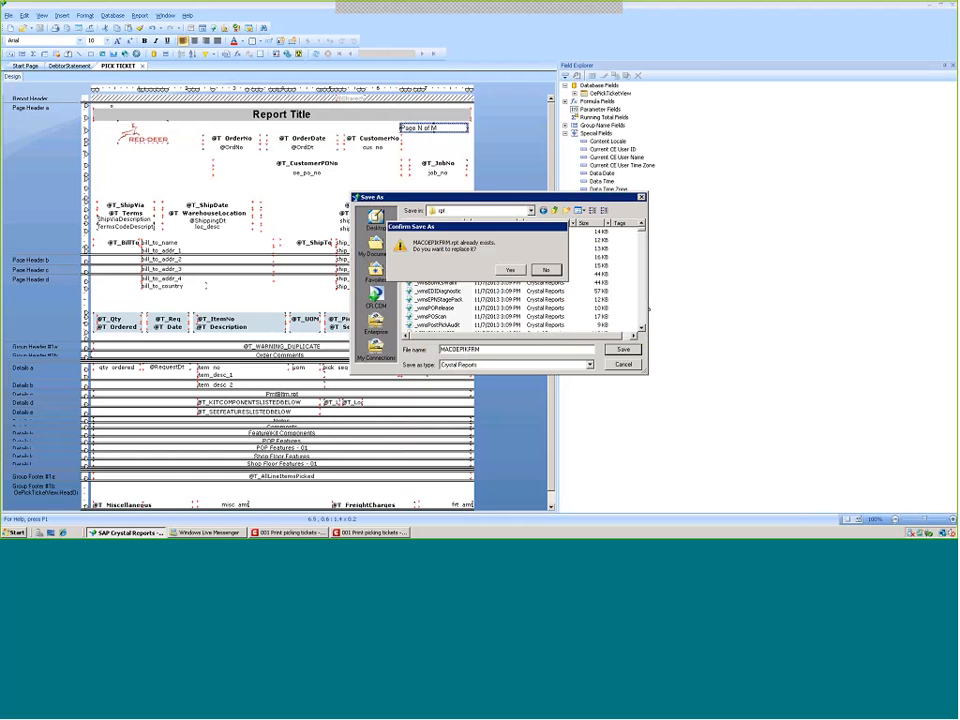
{"action": "left_click", "coordinate": [510, 270]}
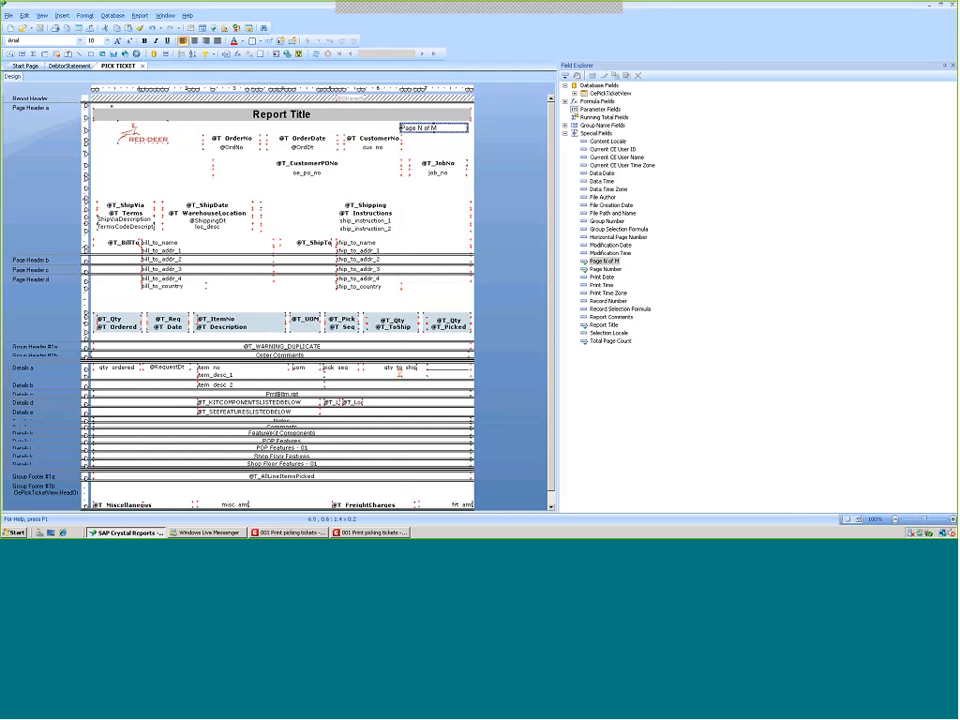
Close the pick ticket preview in Macola and regenerate it to check the updated page header
{"action": "left_click", "coordinate": [368, 532]}
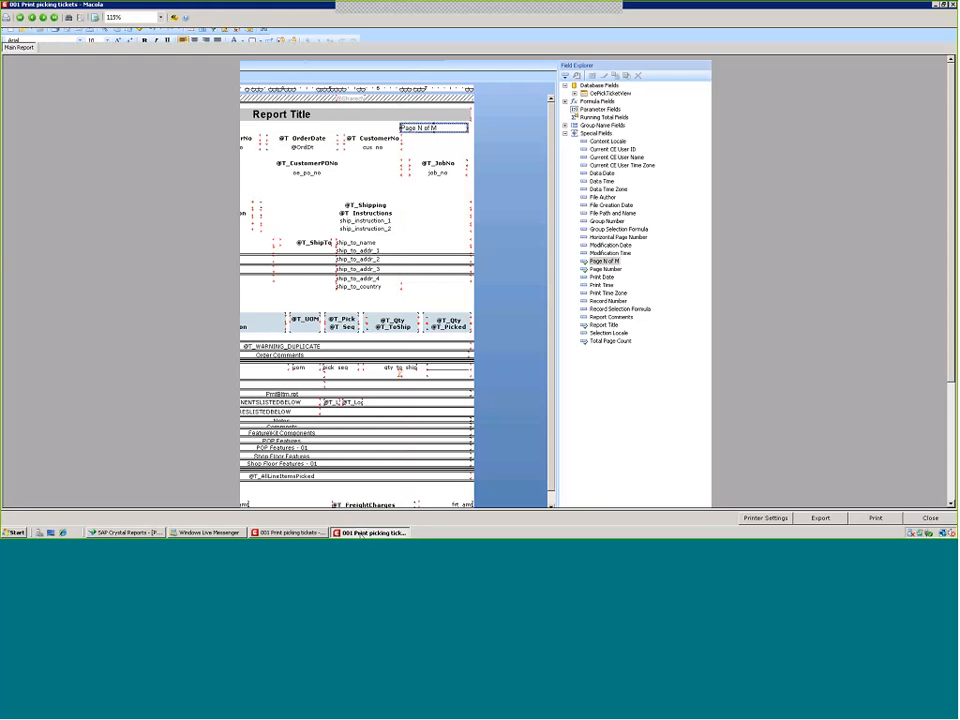
{"action": "left_click", "coordinate": [930, 517]}
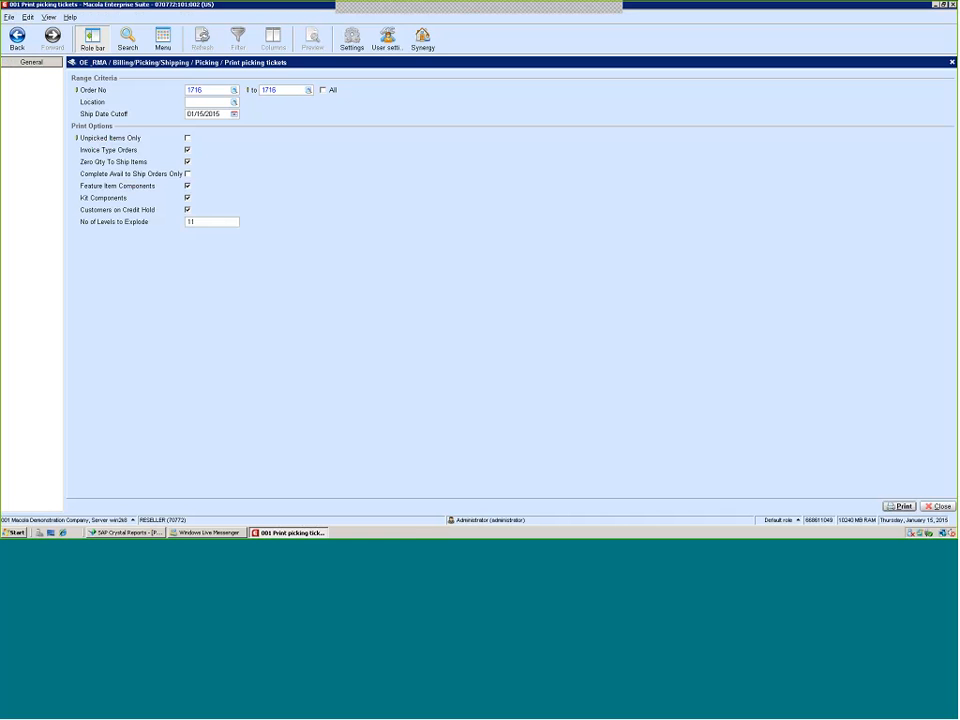
{"action": "left_click", "coordinate": [899, 506]}
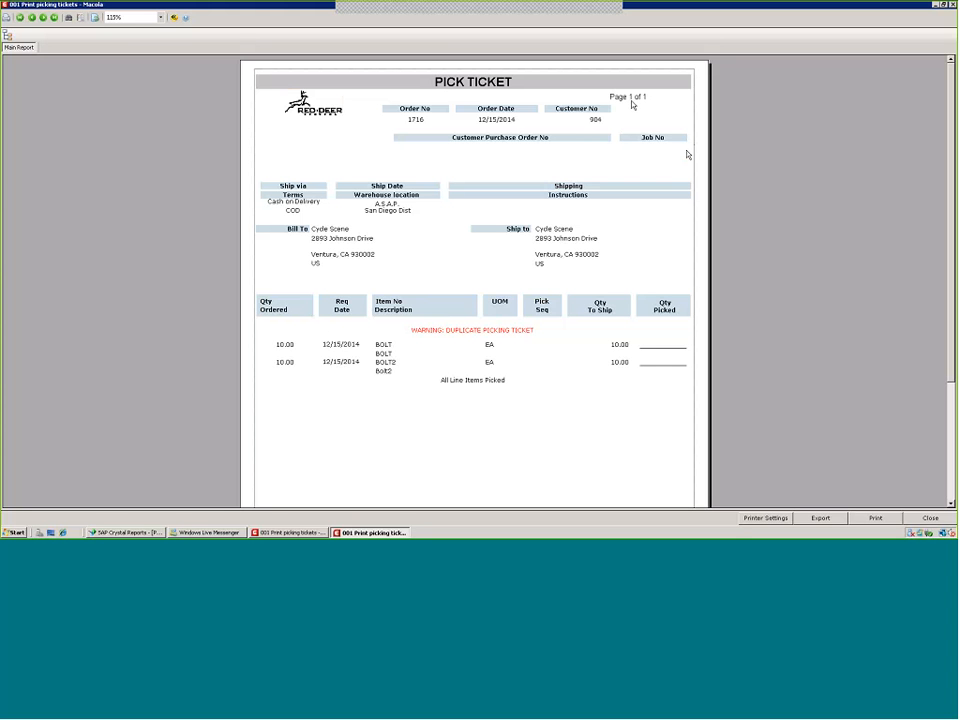
{"action": "left_click", "coordinate": [330, 115]}
{"action": "left_click", "coordinate": [100, 532]}
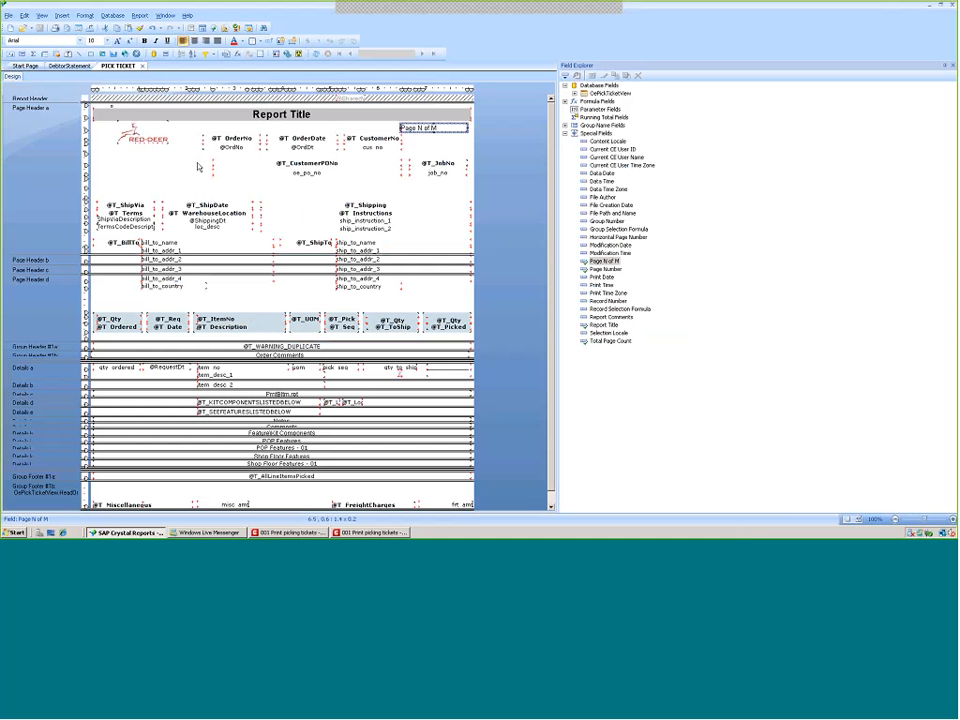
{"action": "left_click", "coordinate": [125, 205]}
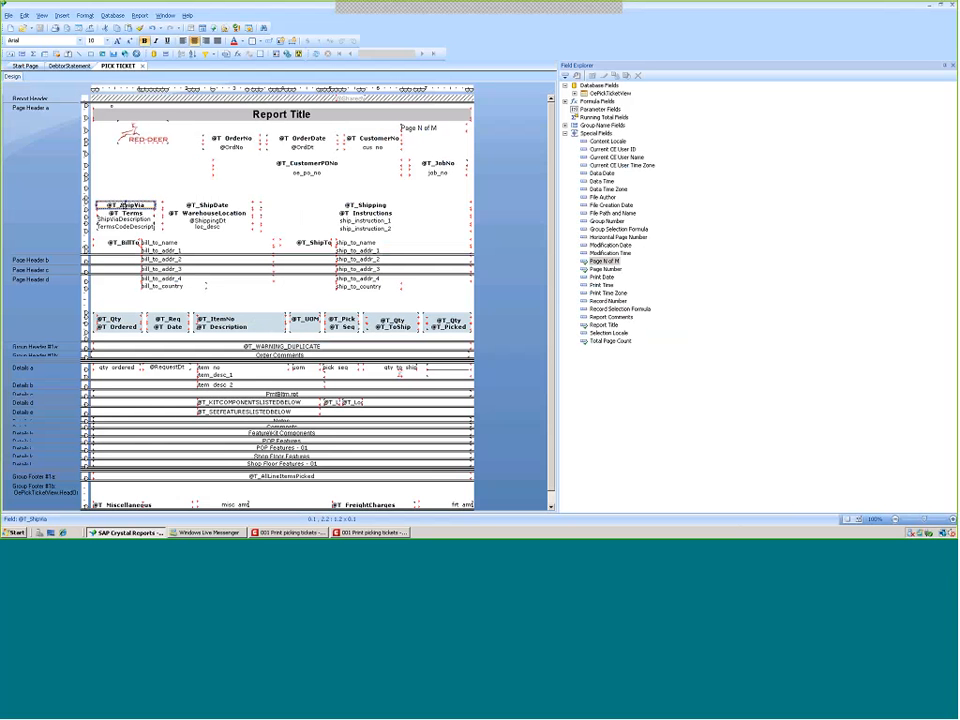
{"action": "left_click", "coordinate": [367, 533]}
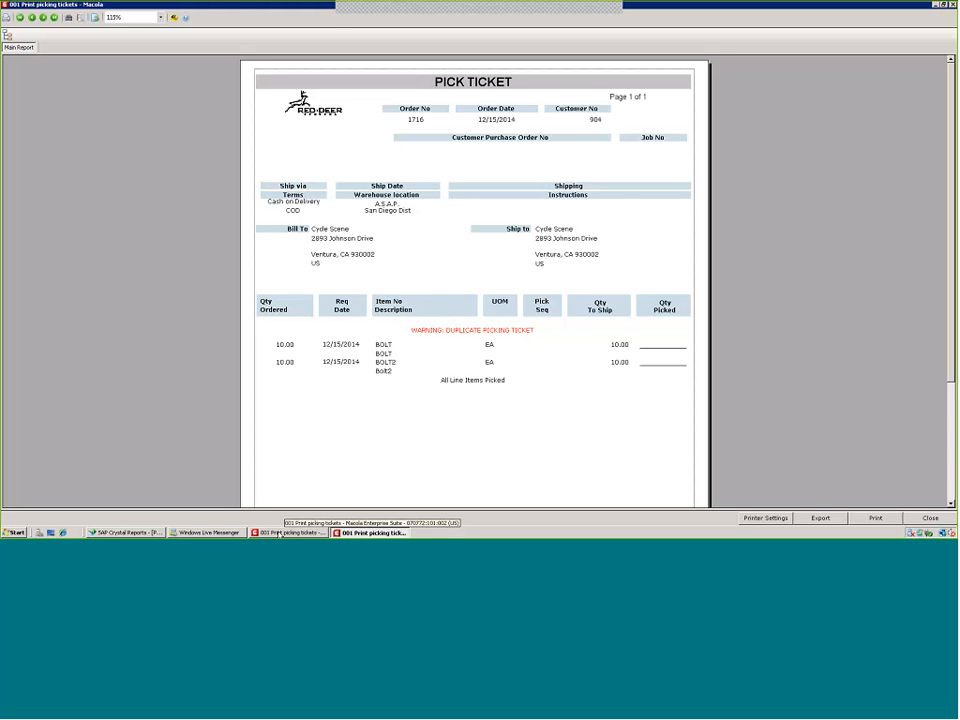
{"action": "left_click", "coordinate": [125, 532]}
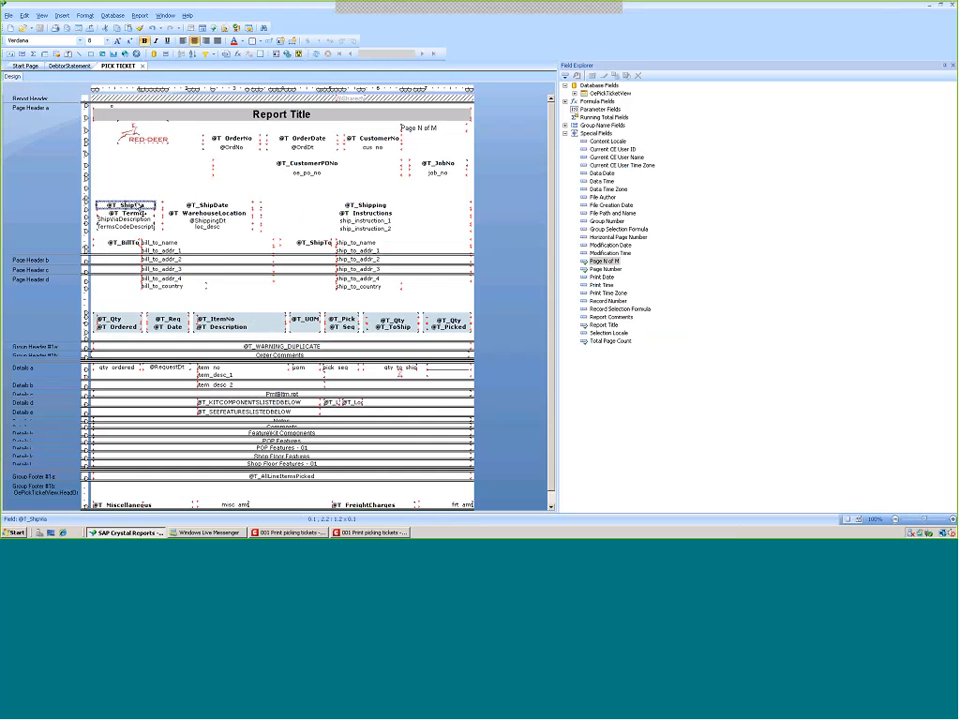
{"action": "right_click", "coordinate": [124, 208]}
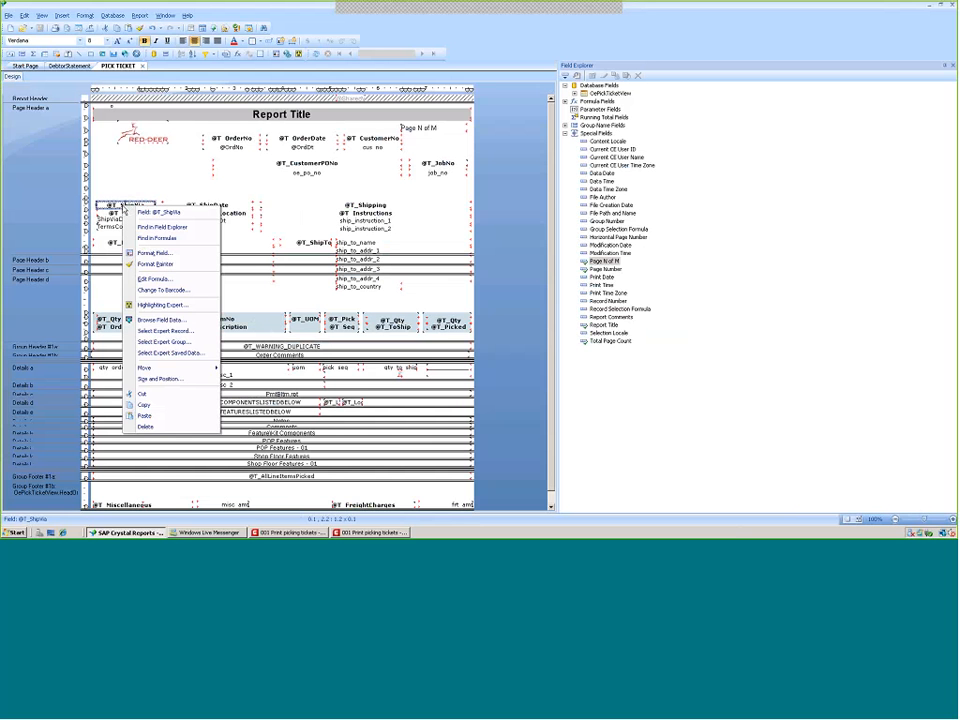
{"action": "key", "text": "Escape"}
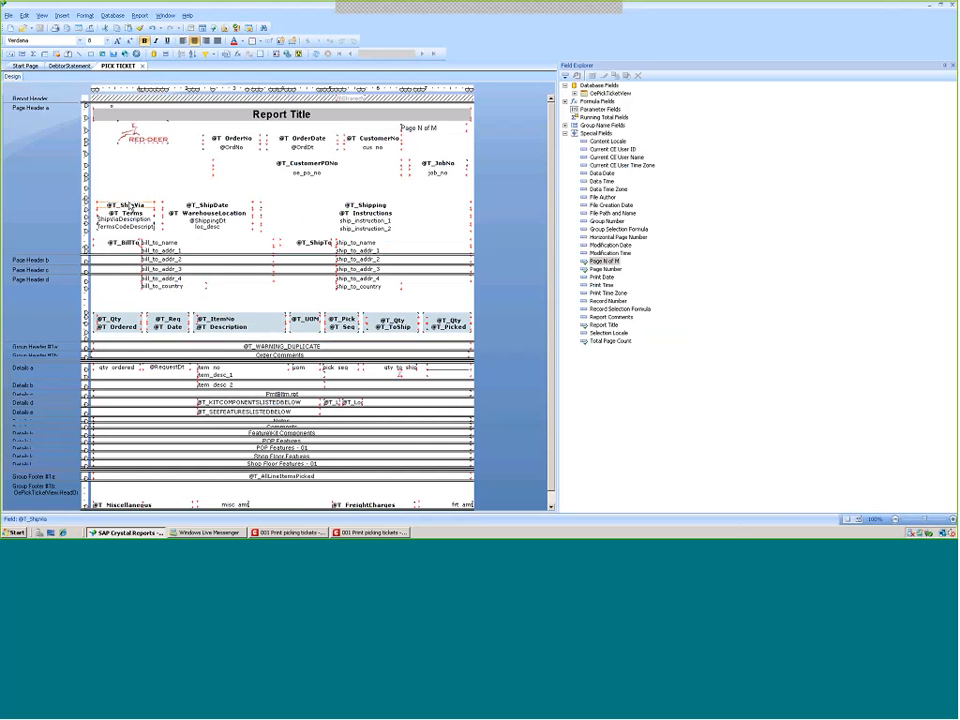
{"action": "right_click", "coordinate": [129, 206]}
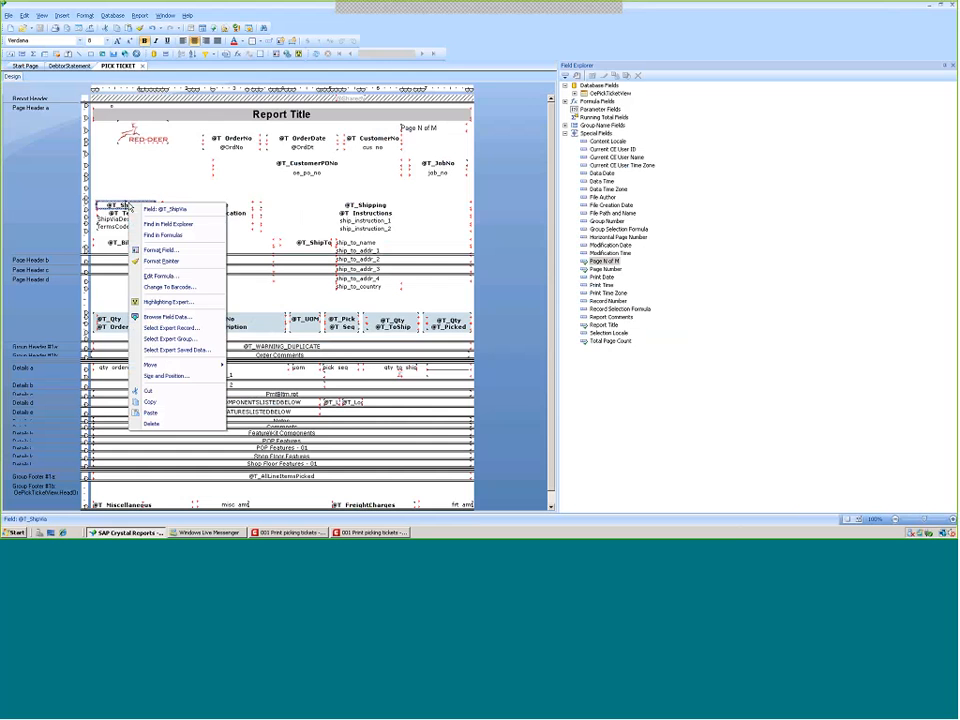
{"action": "left_click", "coordinate": [157, 276]}
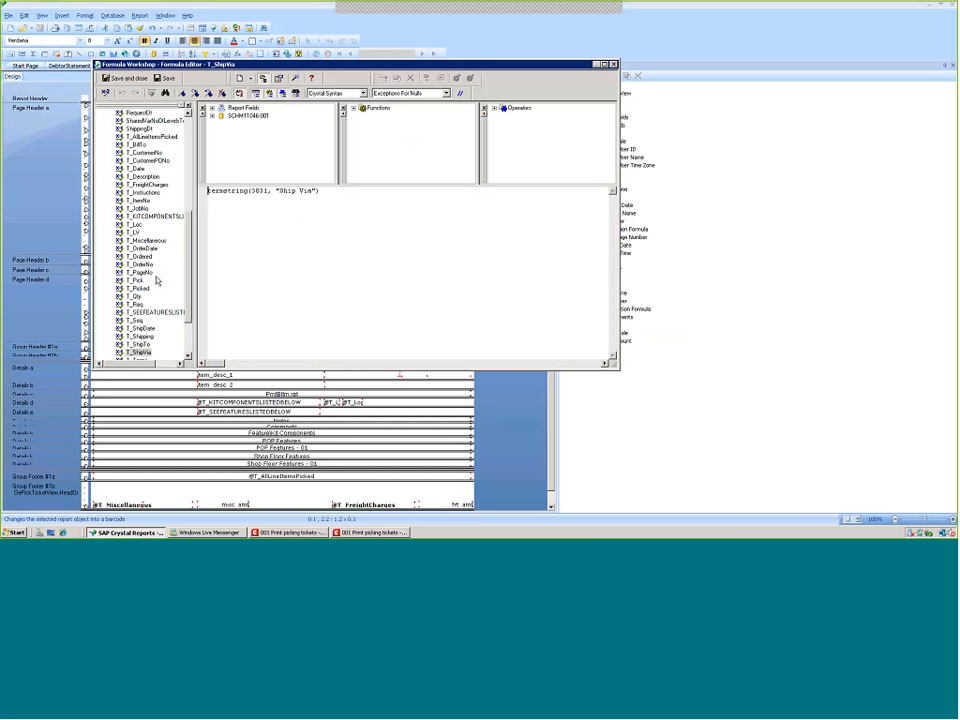
{"action": "left_click_drag", "start_coordinate": [266, 190], "coordinate": [204, 191]}
{"action": "key", "text": "Delete"}
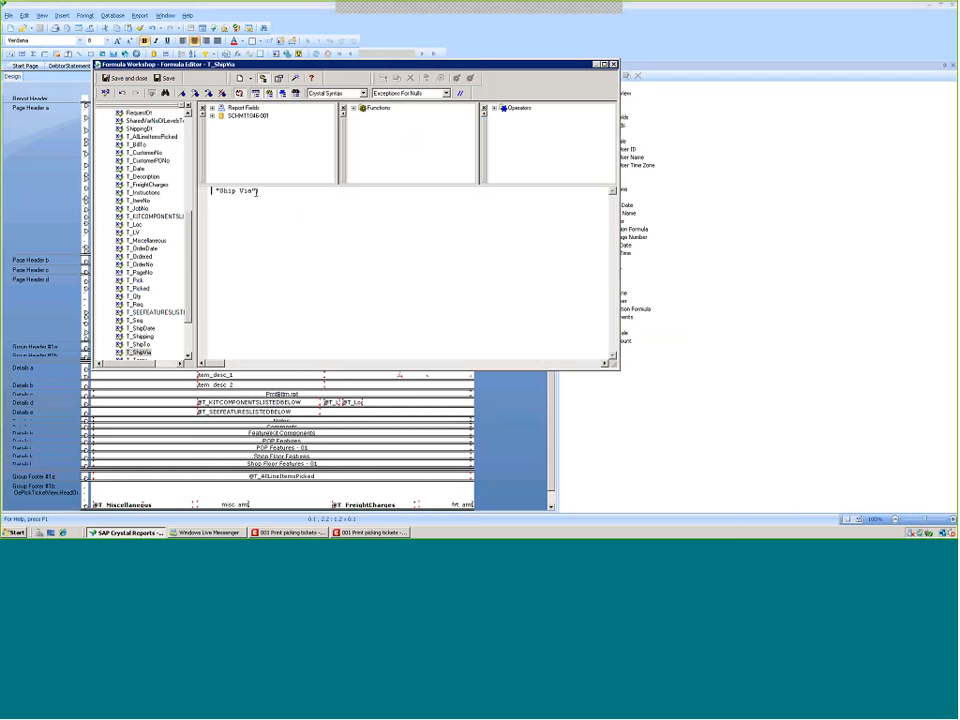
{"action": "left_click", "coordinate": [257, 191]}
{"action": "key", "text": "BackSpace"}
{"action": "left_click", "coordinate": [134, 79]}
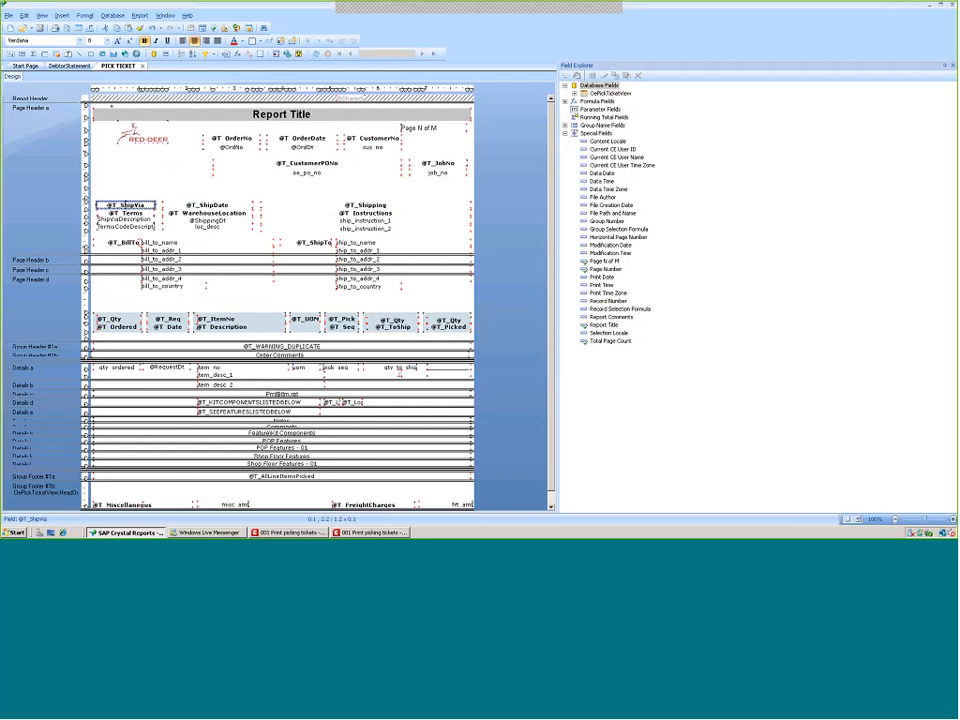
{"action": "left_click", "coordinate": [116, 368]}
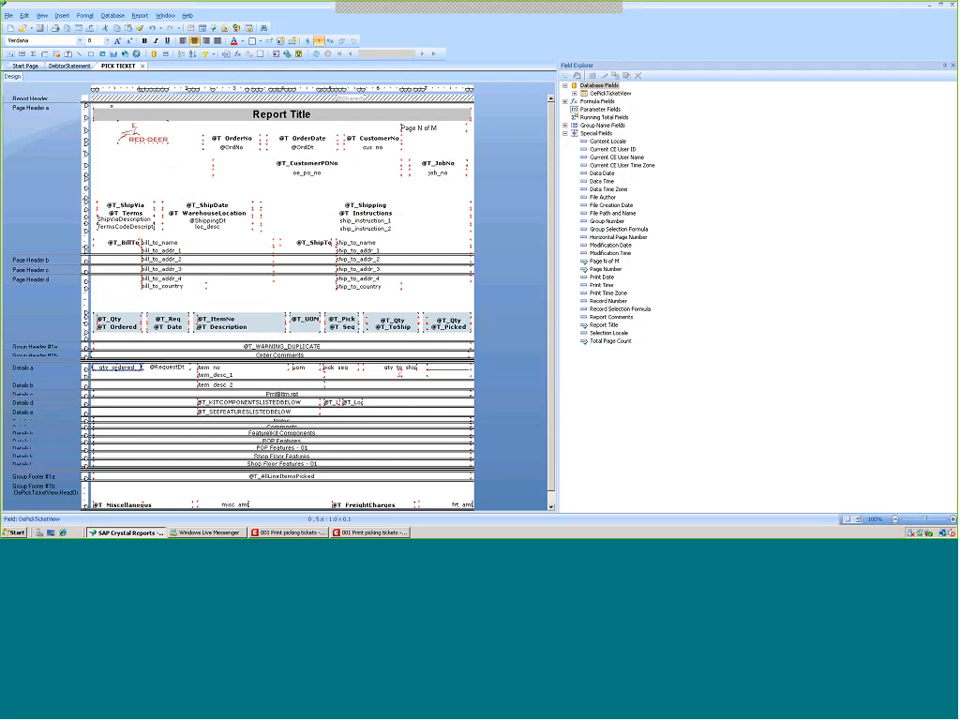
{"action": "left_click", "coordinate": [139, 16]}
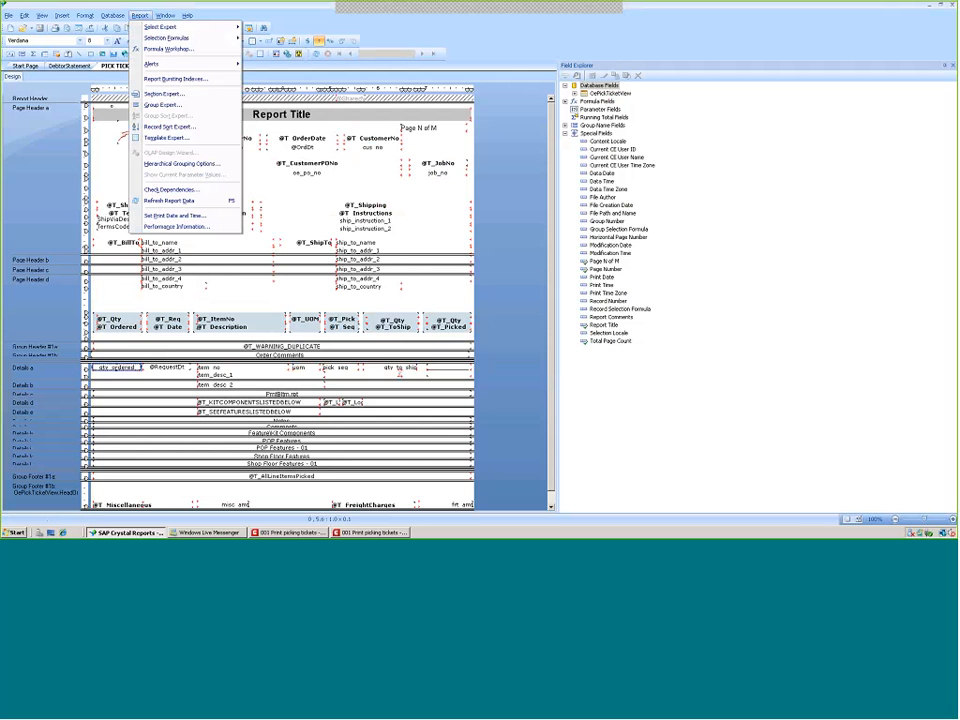
{"action": "left_click", "coordinate": [160, 105]}
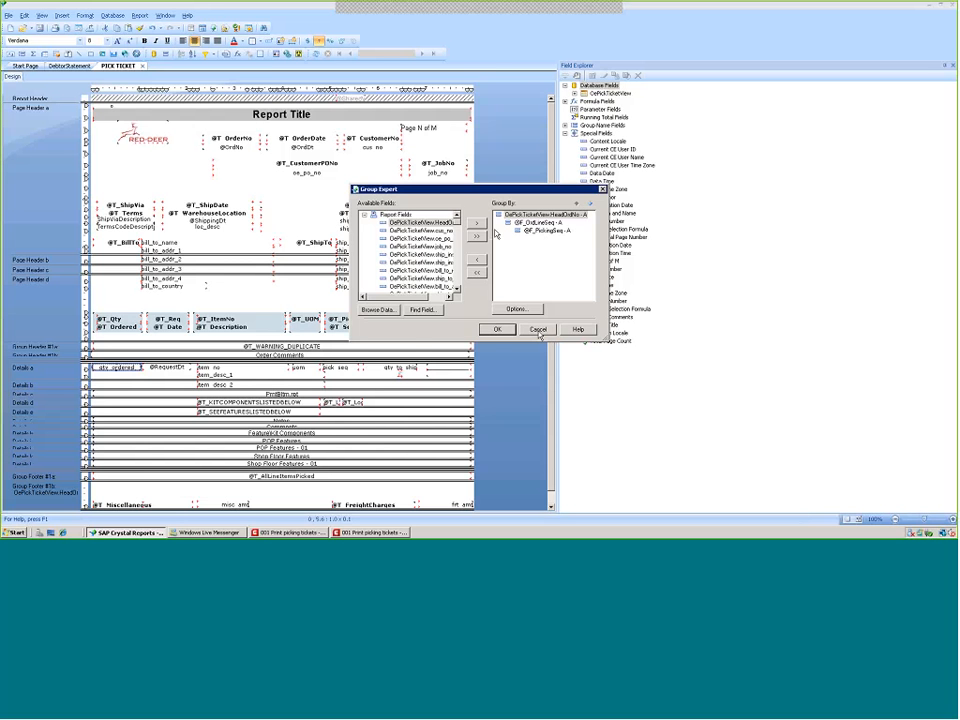
{"action": "left_click", "coordinate": [538, 330]}
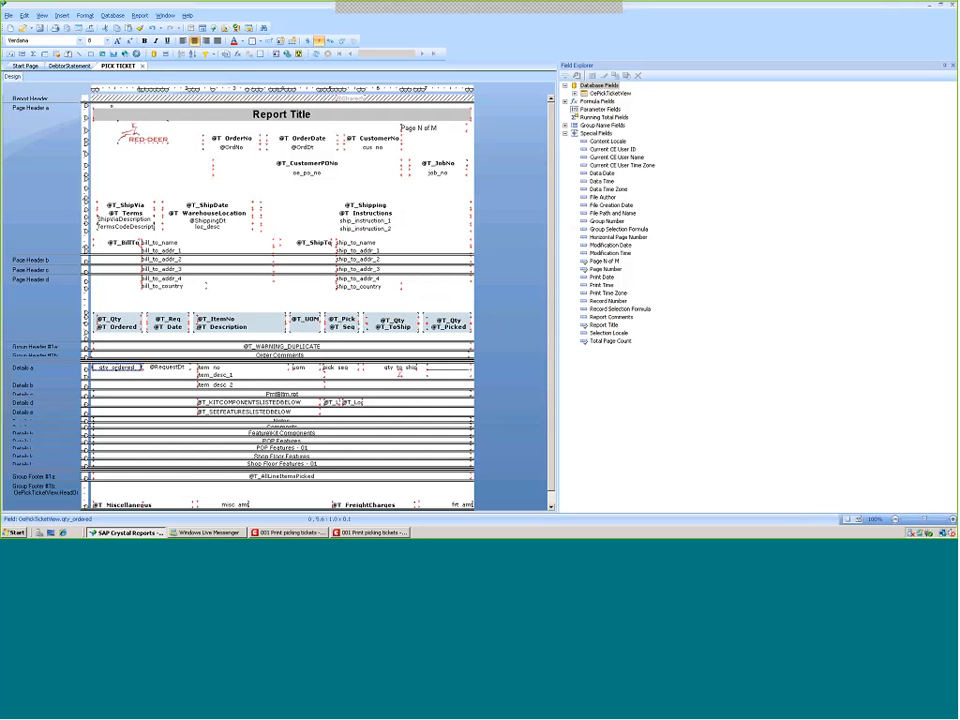
Compare the qty ordered field in the design with the Qty Ordered values on the Macola preview
{"action": "left_click", "coordinate": [355, 532]}
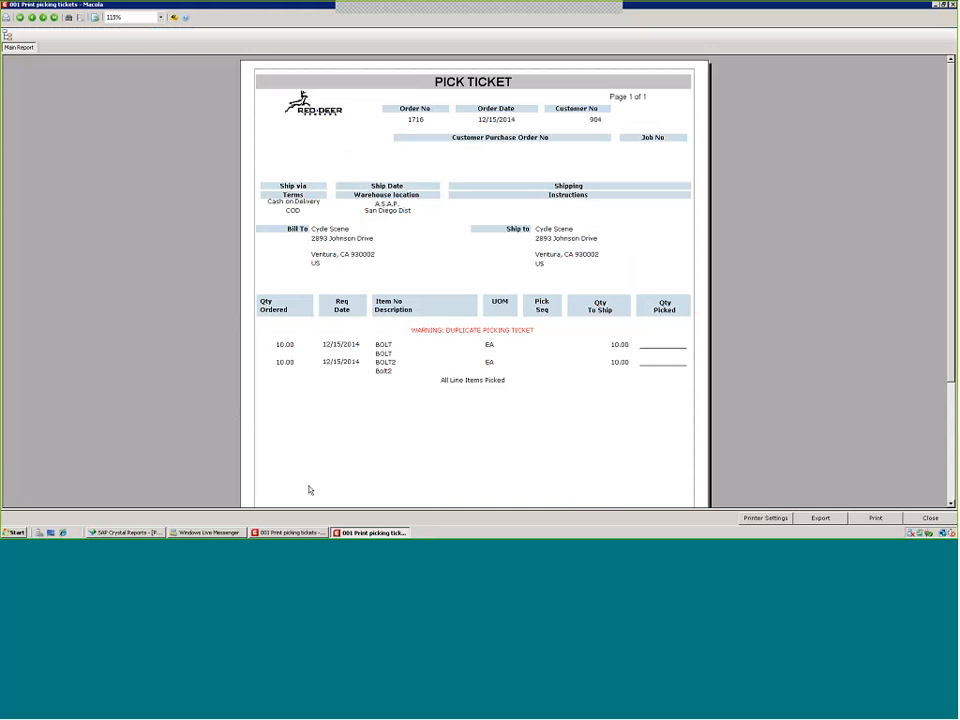
{"action": "key", "text": "alt+Tab"}
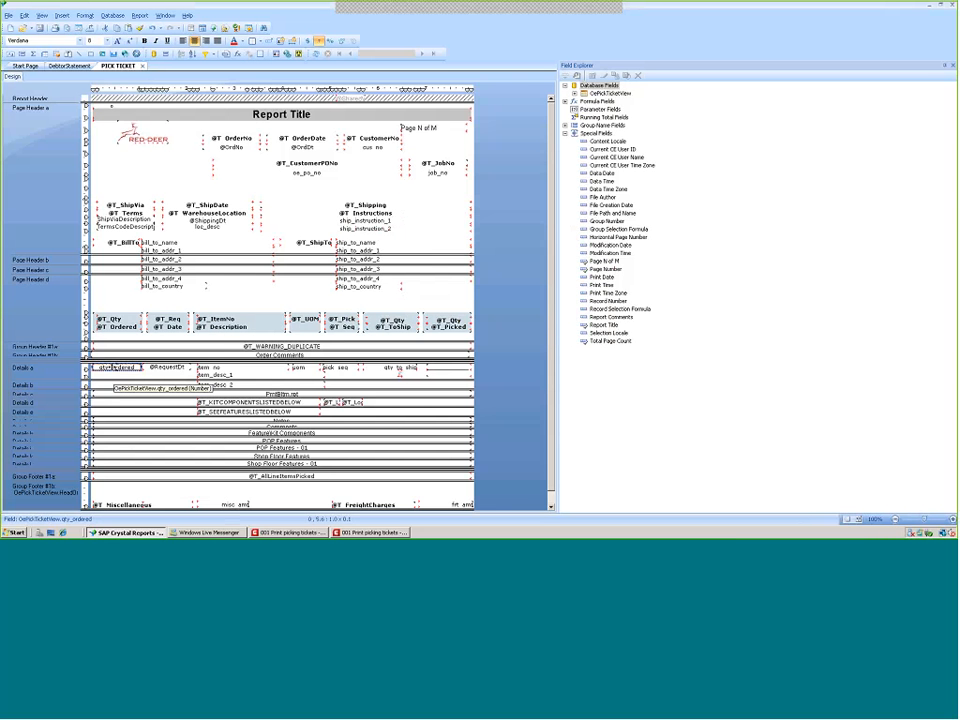
Remove the conditional Decimals formula from the qty ordered field's custom number format
{"action": "right_click", "coordinate": [115, 369]}
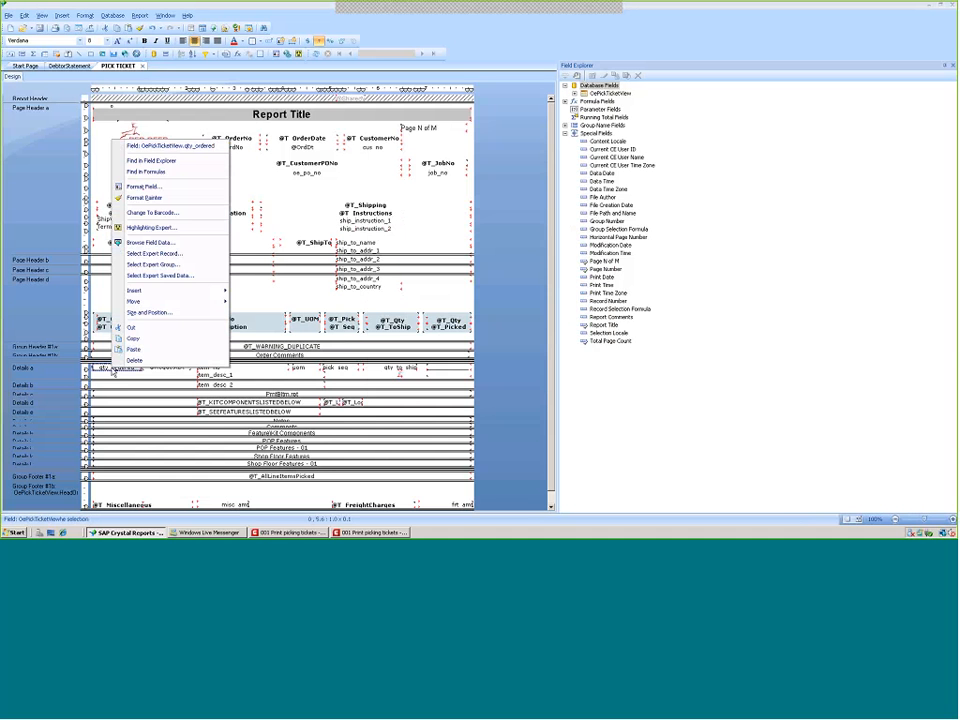
{"action": "left_click", "coordinate": [139, 187]}
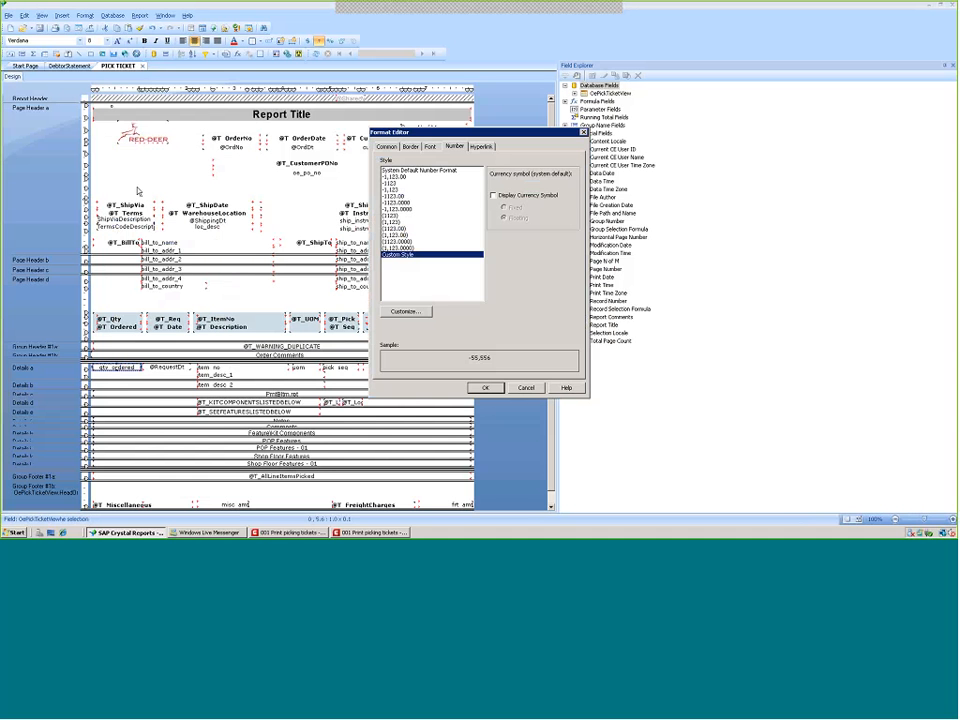
{"action": "left_click", "coordinate": [405, 311]}
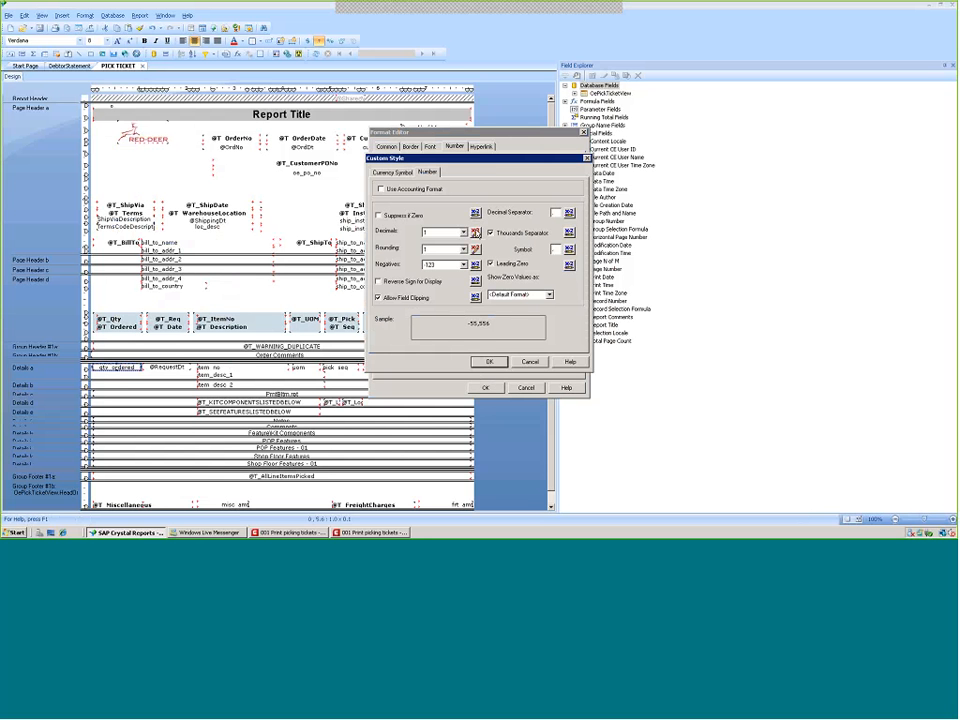
{"action": "left_click", "coordinate": [475, 232]}
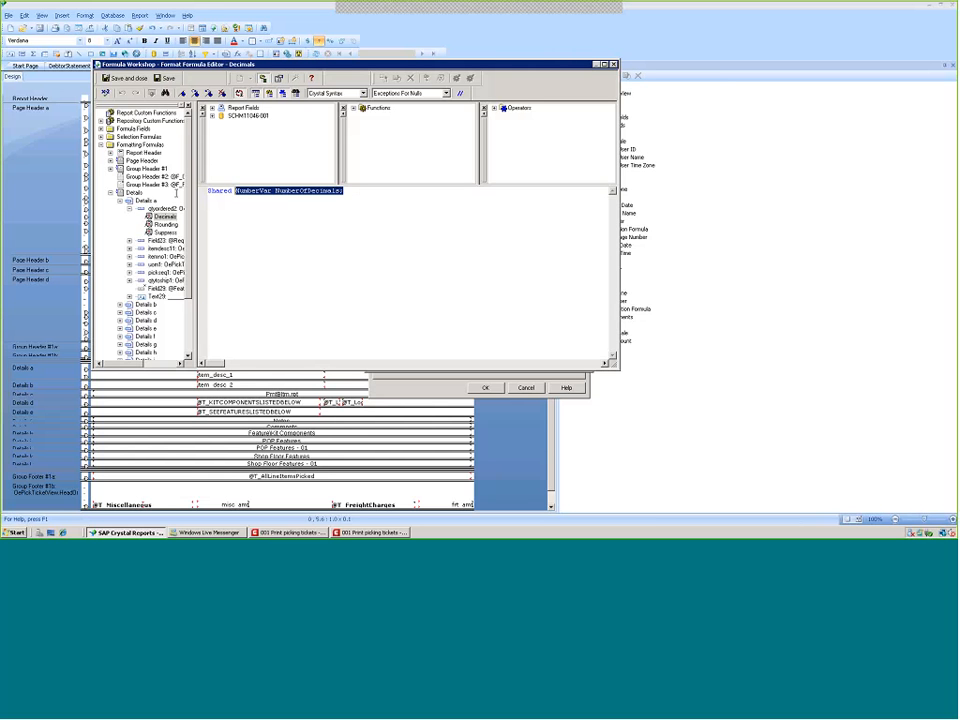
{"action": "key", "text": "ctrl+a"}
{"action": "key", "text": "Delete"}
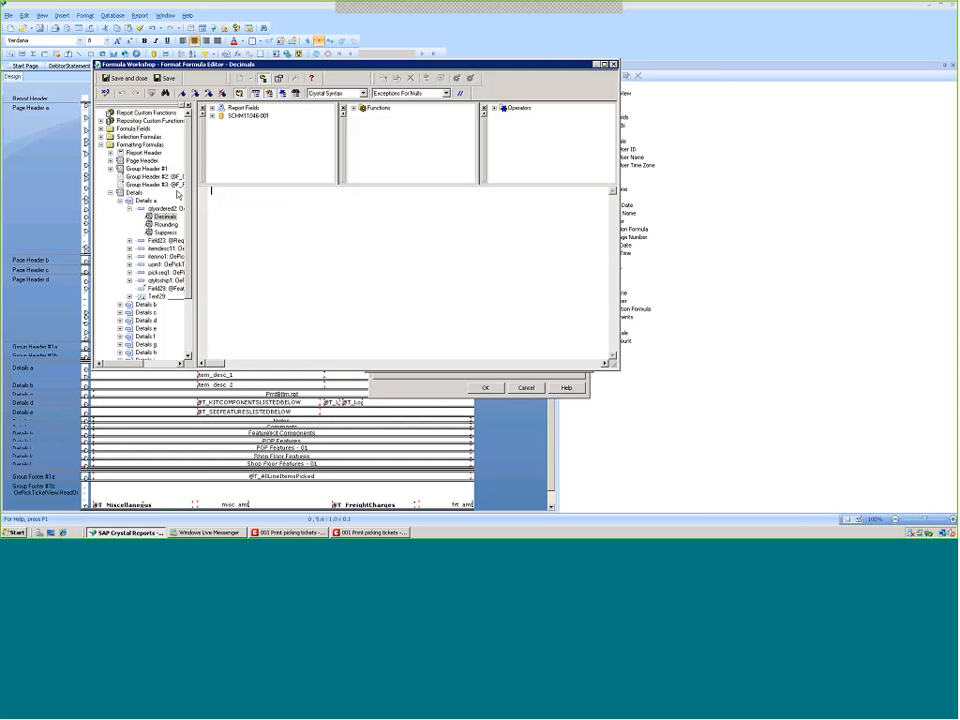
{"action": "left_click", "coordinate": [131, 79]}
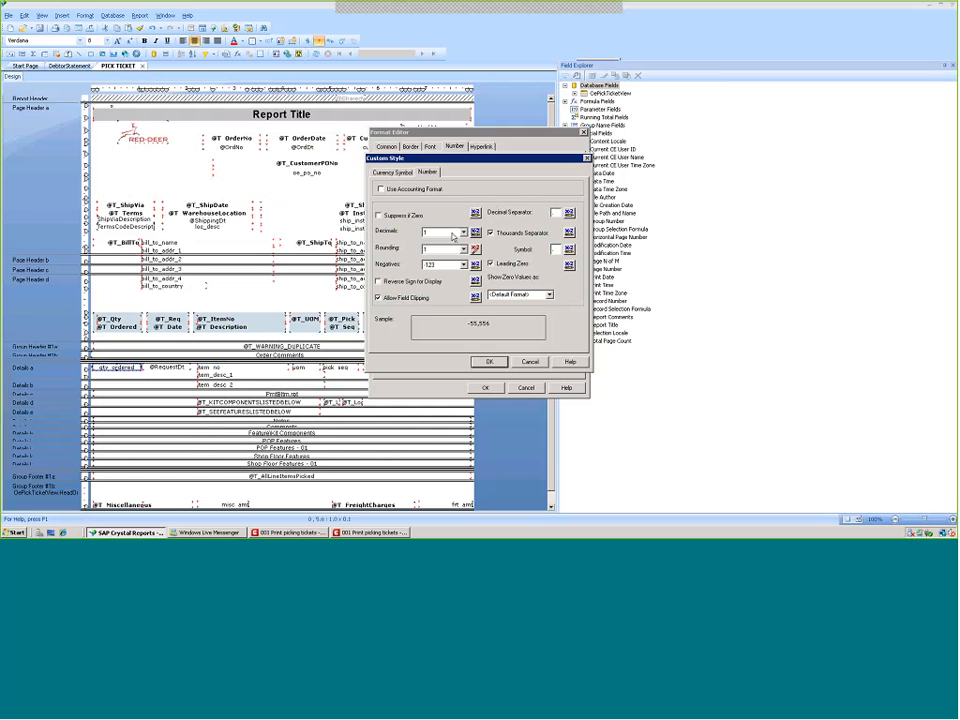
Set the qty ordered field's custom number format to 1 decimal and rounding to 1
{"action": "left_click", "coordinate": [462, 232]}
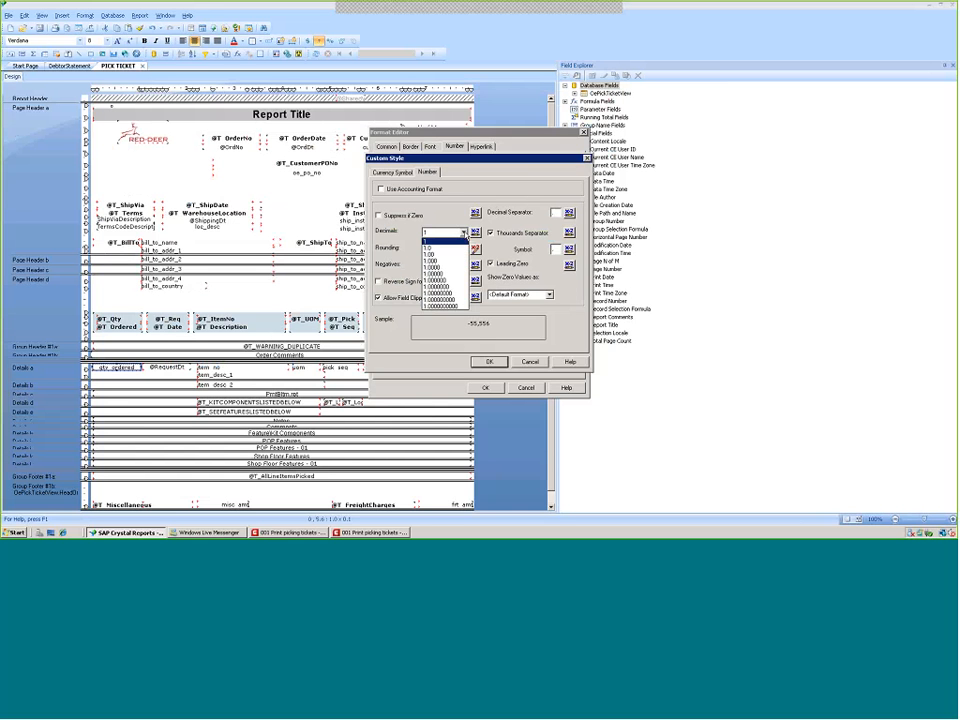
{"action": "left_click", "coordinate": [453, 240]}
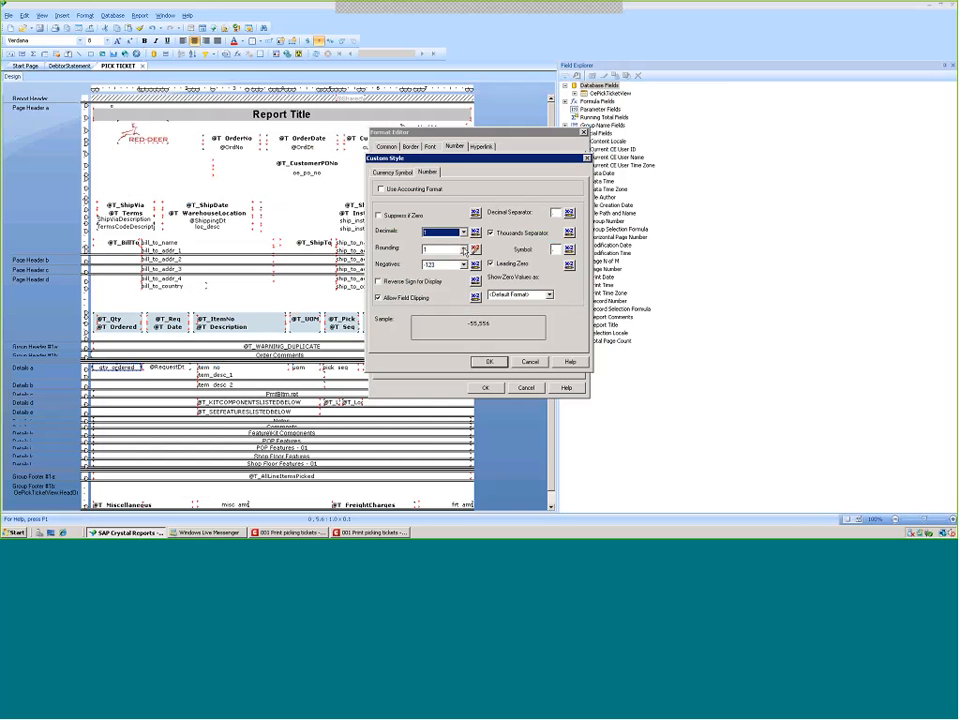
{"action": "left_click", "coordinate": [463, 249]}
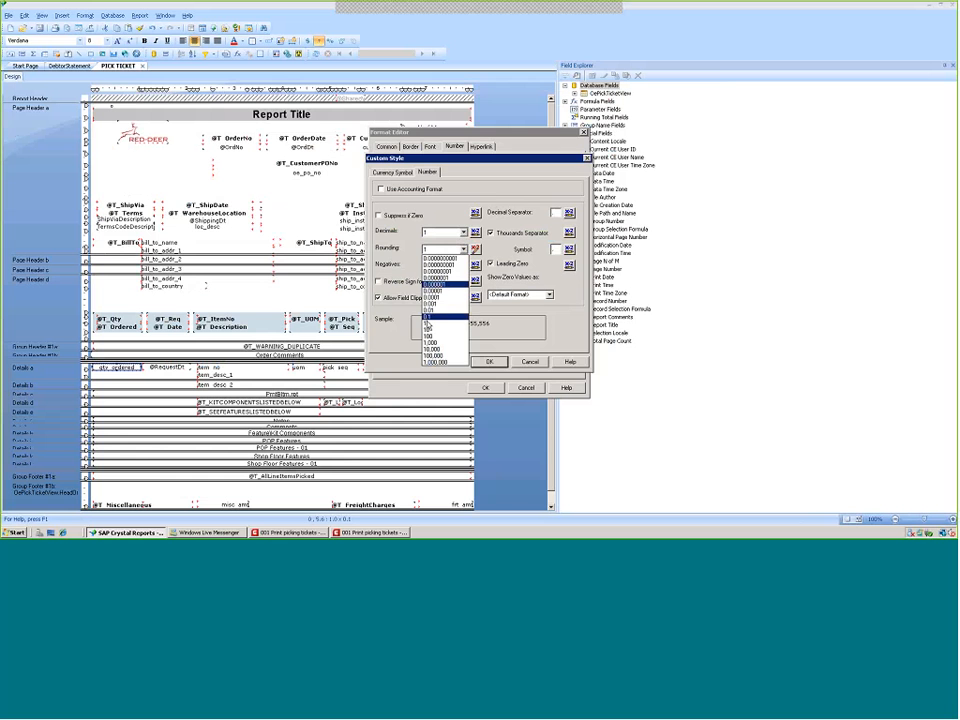
{"action": "left_click", "coordinate": [428, 326]}
Delete the conditional Rounding formula for the qty ordered field and apply the format changes
{"action": "left_click", "coordinate": [476, 250]}
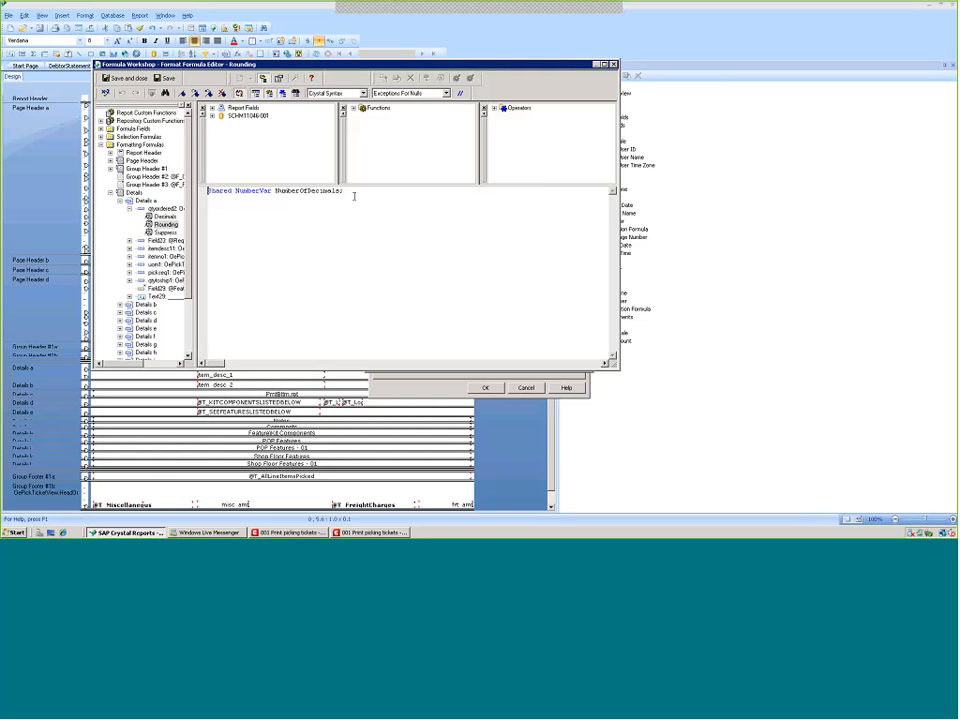
{"action": "left_click_drag", "start_coordinate": [354, 196], "coordinate": [186, 199]}
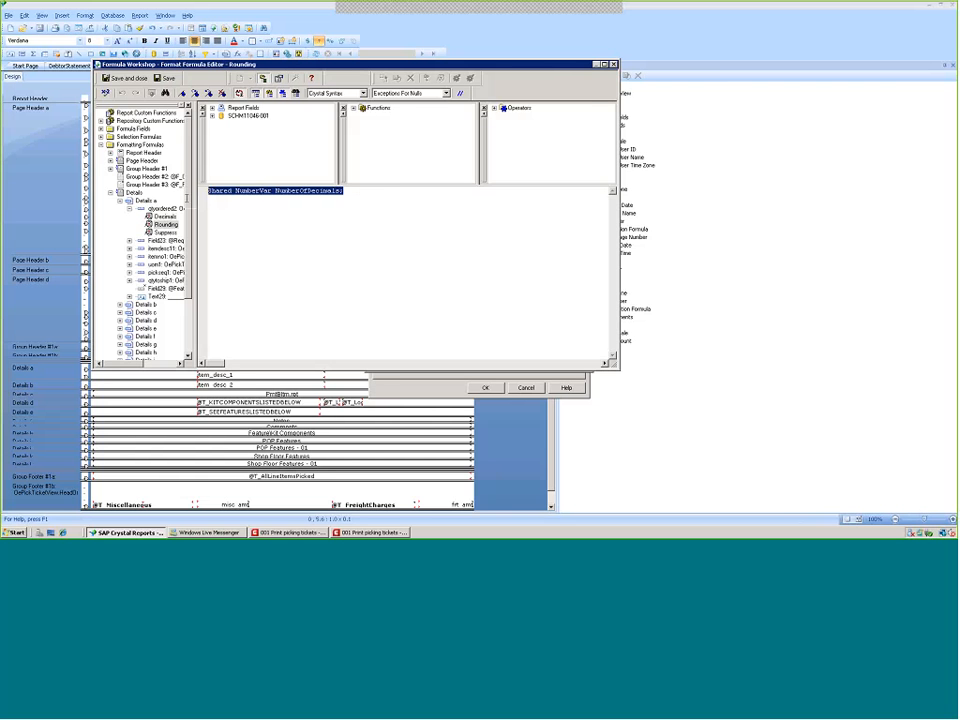
{"action": "key", "text": "Delete"}
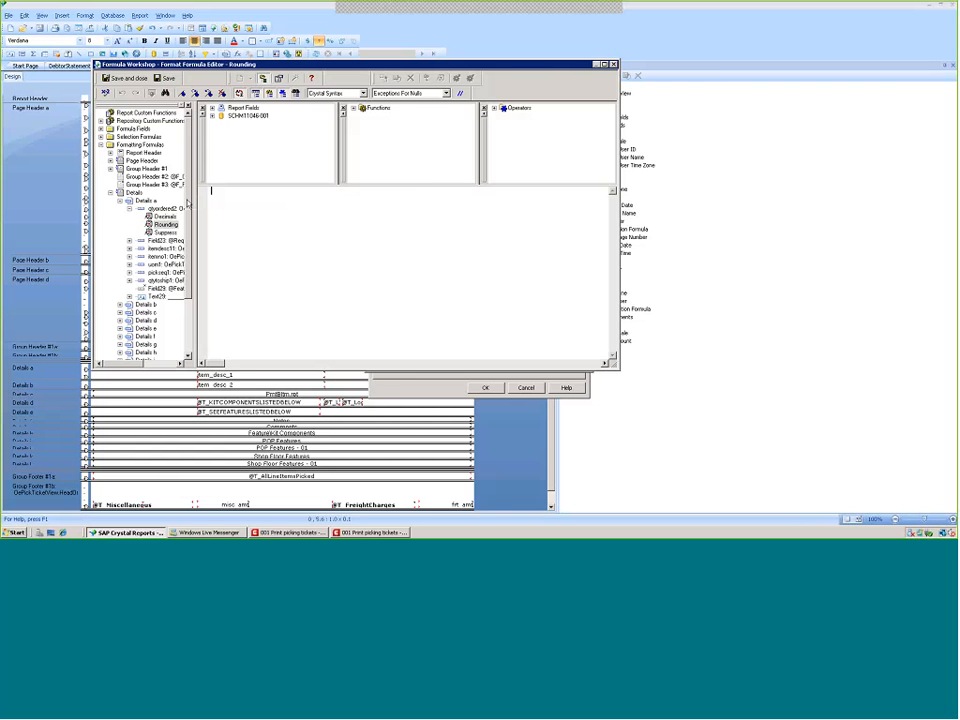
{"action": "left_click", "coordinate": [133, 79]}
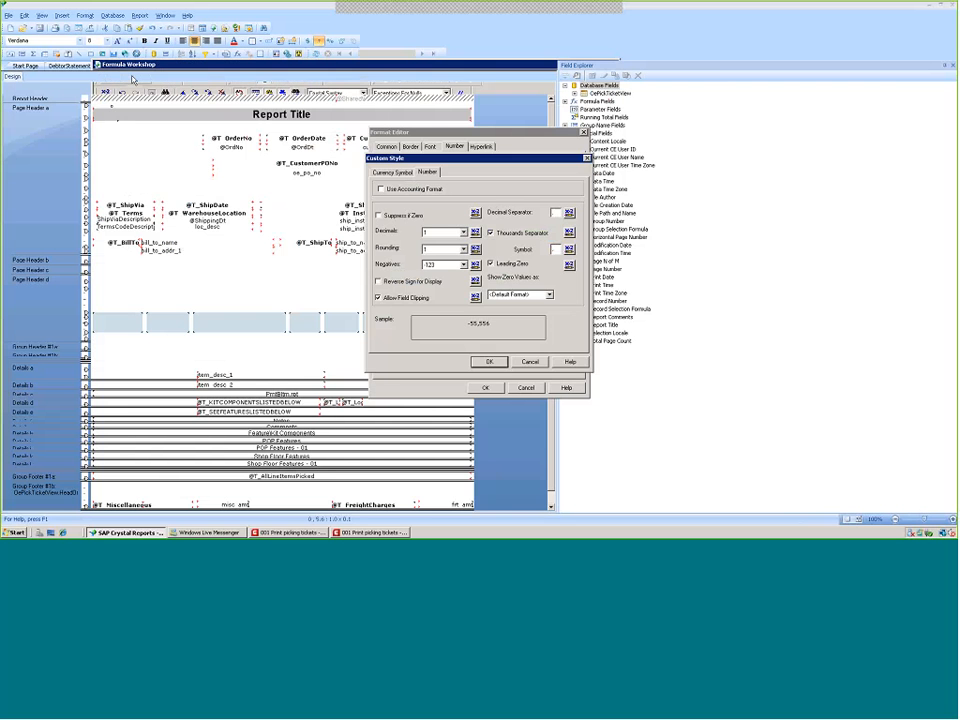
{"action": "left_click", "coordinate": [489, 361]}
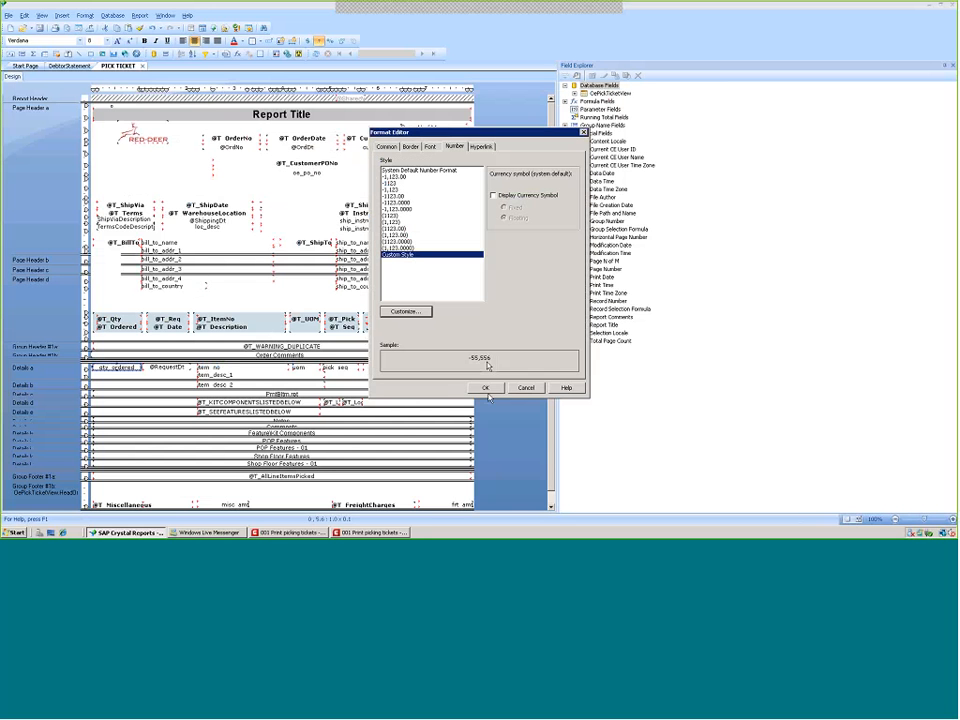
{"action": "left_click", "coordinate": [487, 390]}
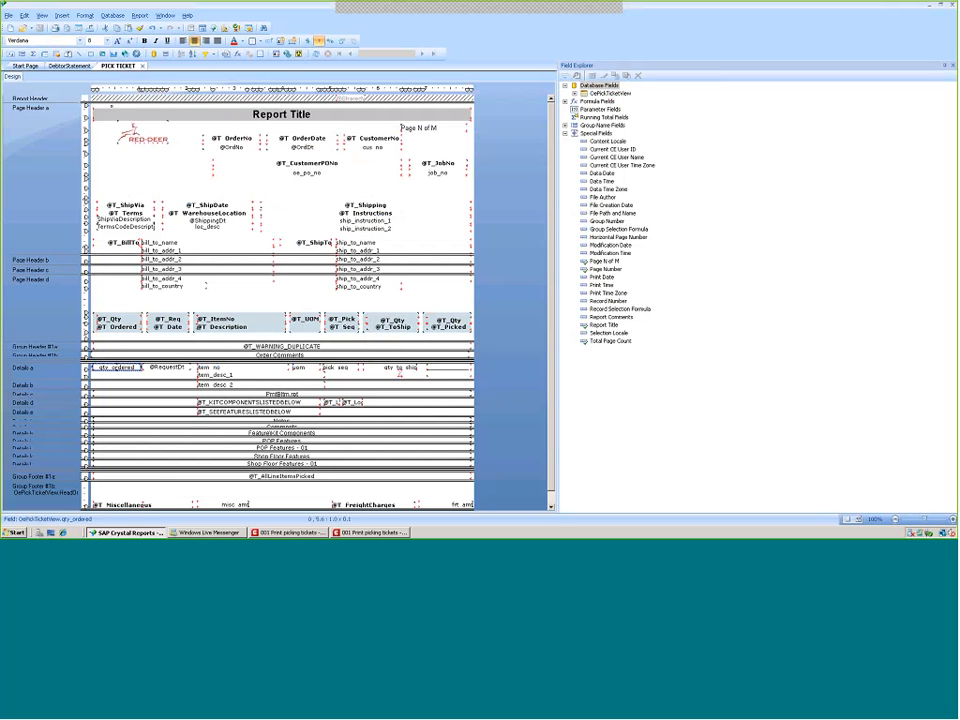
{"action": "left_click", "coordinate": [8, 16]}
{"action": "left_click", "coordinate": [28, 71]}
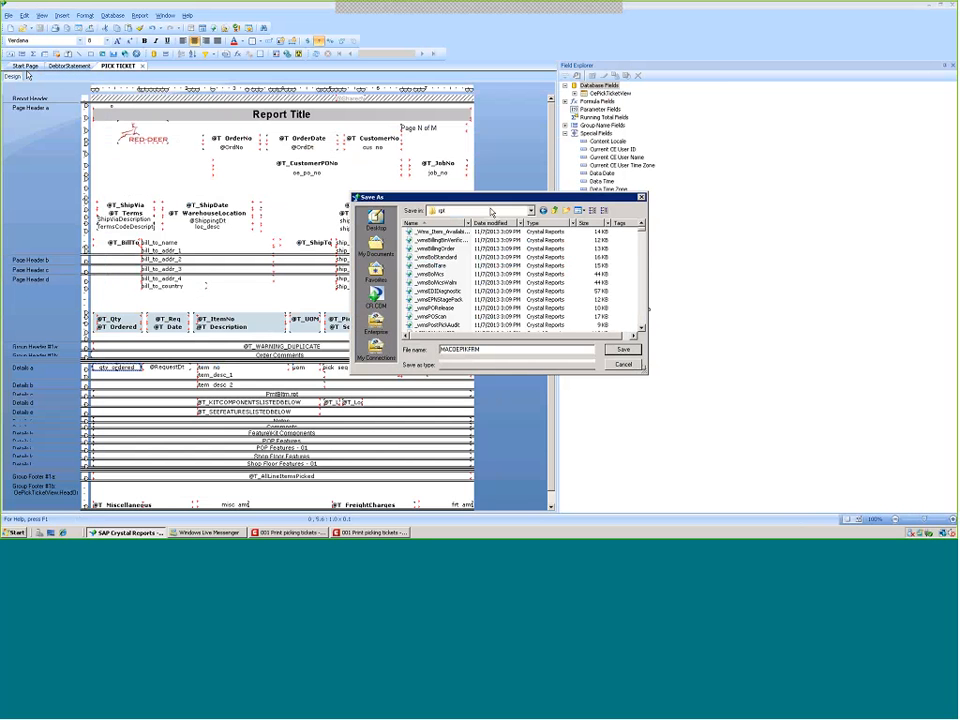
{"action": "left_click", "coordinate": [624, 365]}
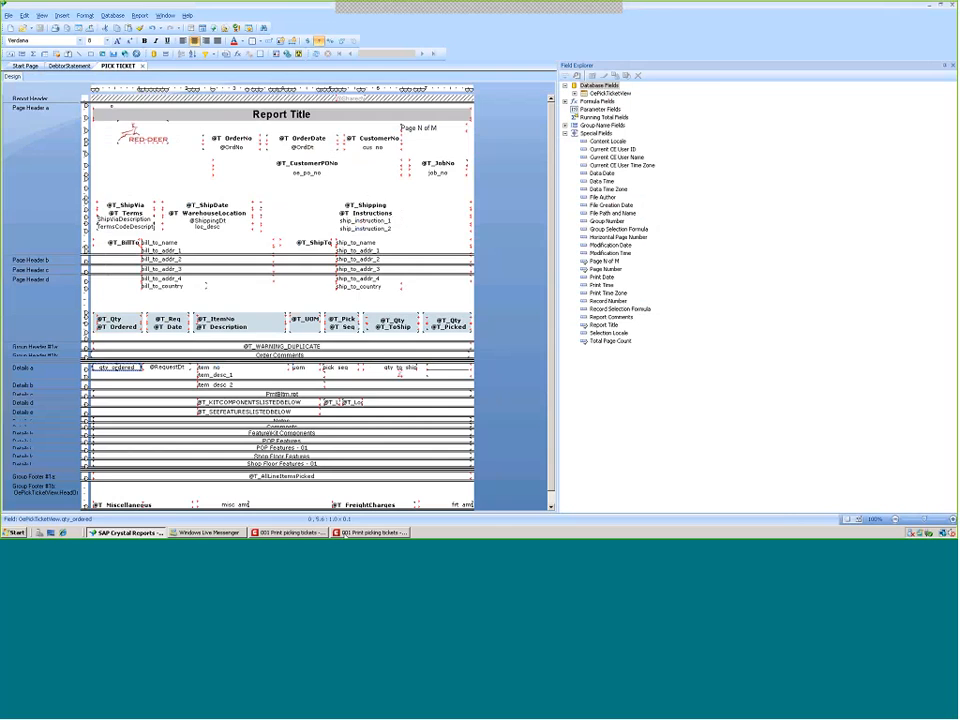
Close the pick ticket preview in Macola and regenerate it to check the Qty Ordered formatting
{"action": "left_click", "coordinate": [372, 532]}
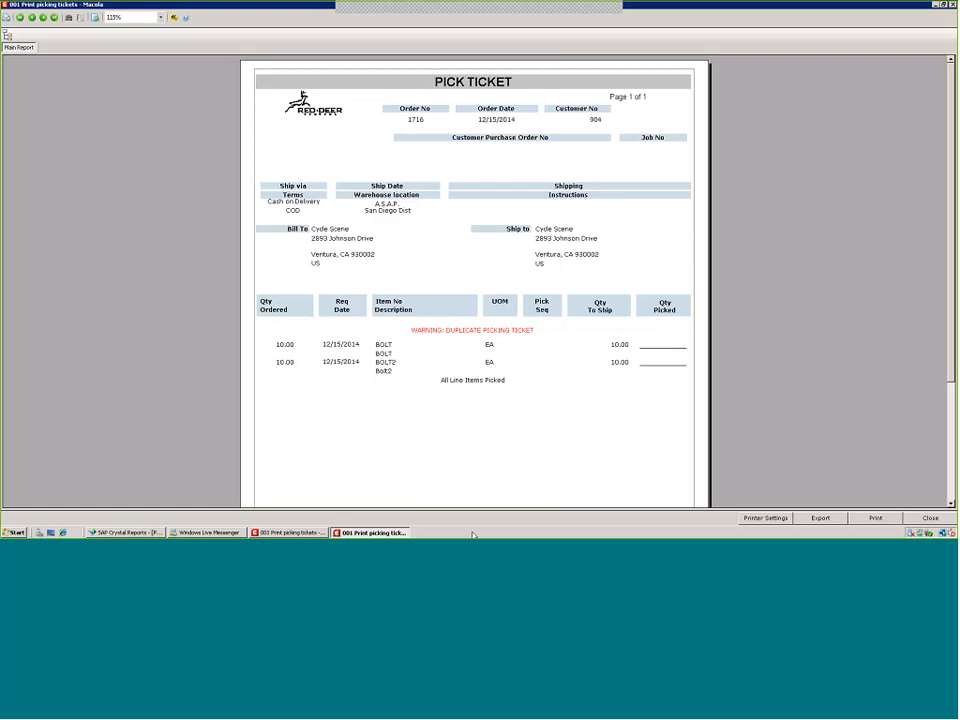
{"action": "left_click", "coordinate": [930, 518]}
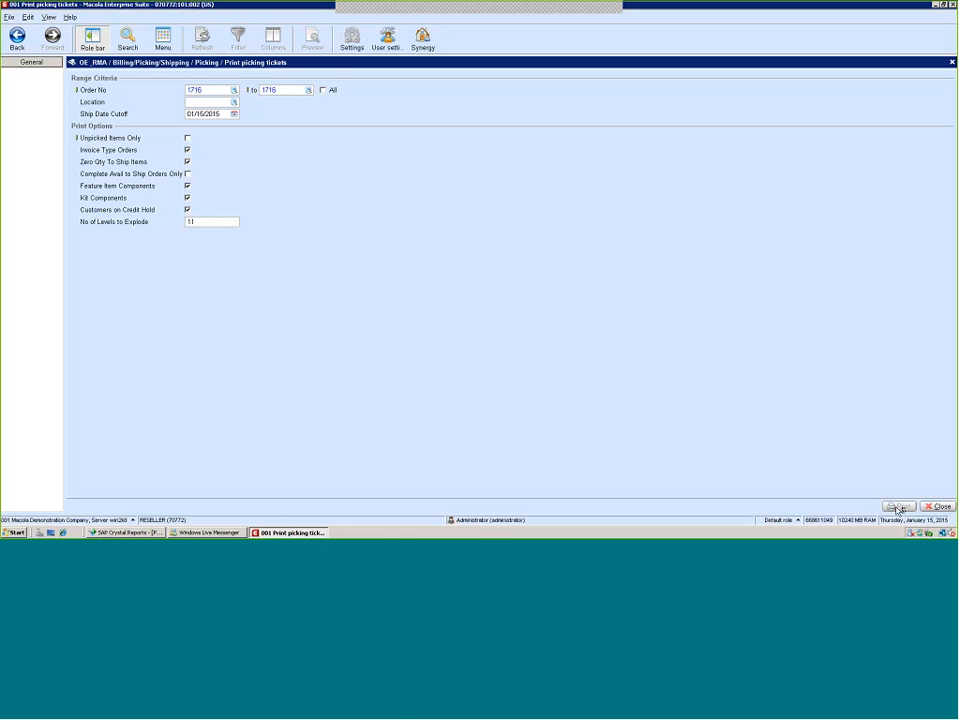
{"action": "left_click", "coordinate": [899, 507]}
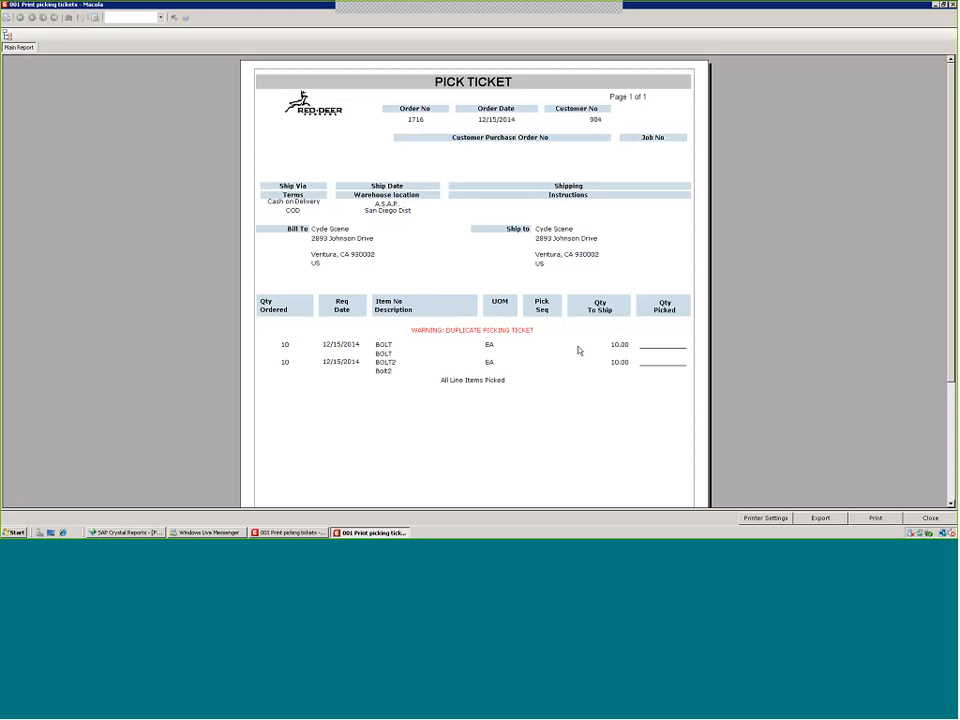
Inspect the regenerated pick ticket preview's header and line objects, then return to the report design
{"action": "left_click", "coordinate": [289, 334]}
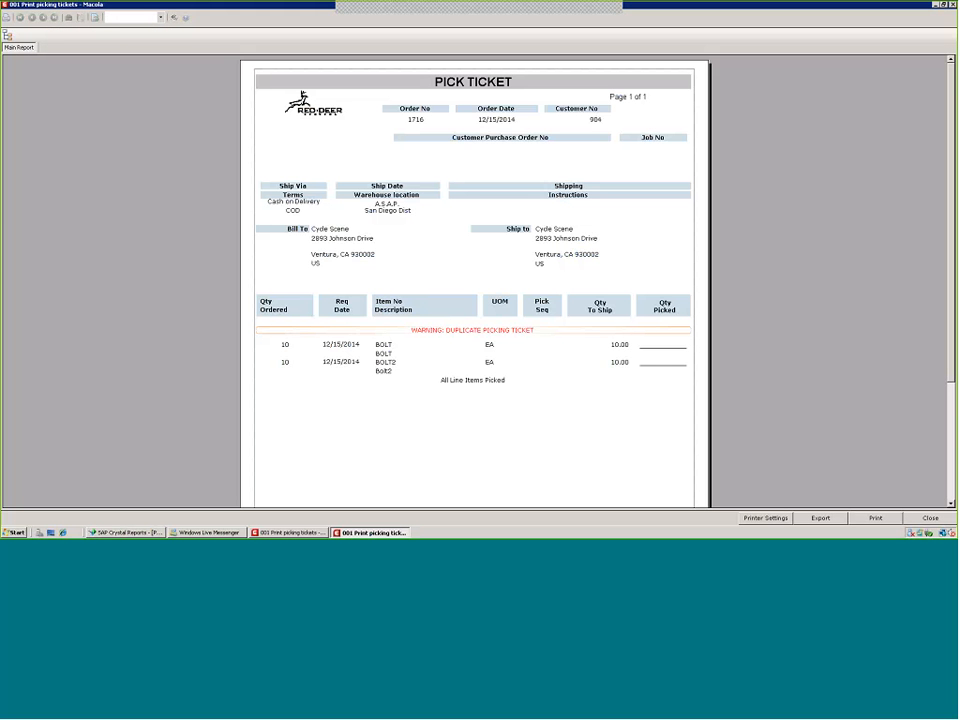
{"action": "left_click", "coordinate": [294, 188]}
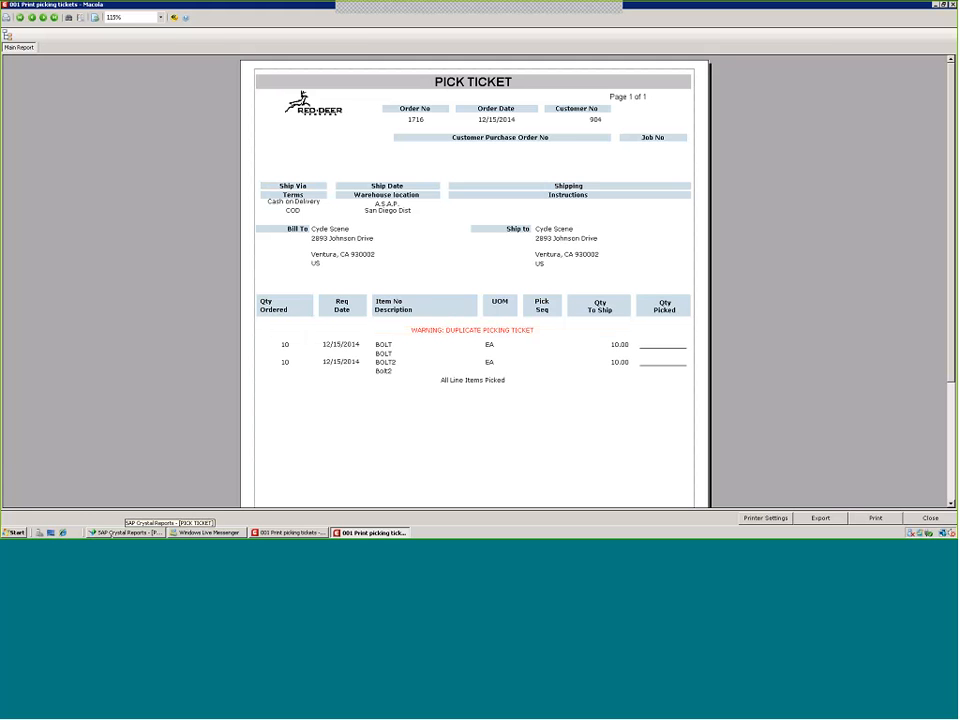
{"action": "left_click", "coordinate": [108, 534]}
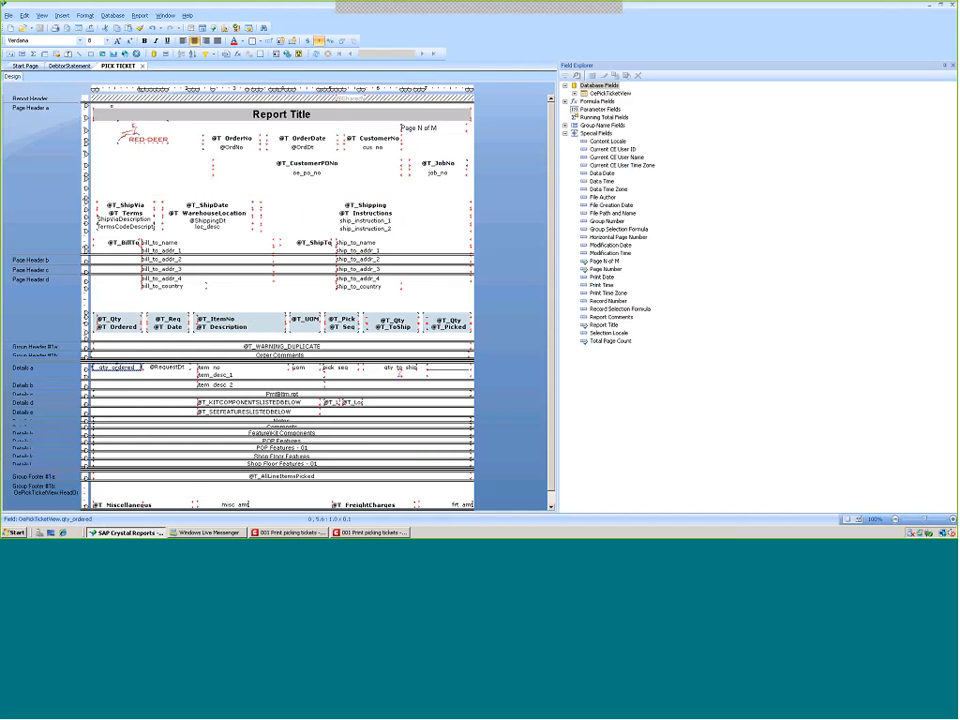
Expand the OePickTicketView table in the field list to browse its database fields
{"action": "left_click", "coordinate": [575, 93]}
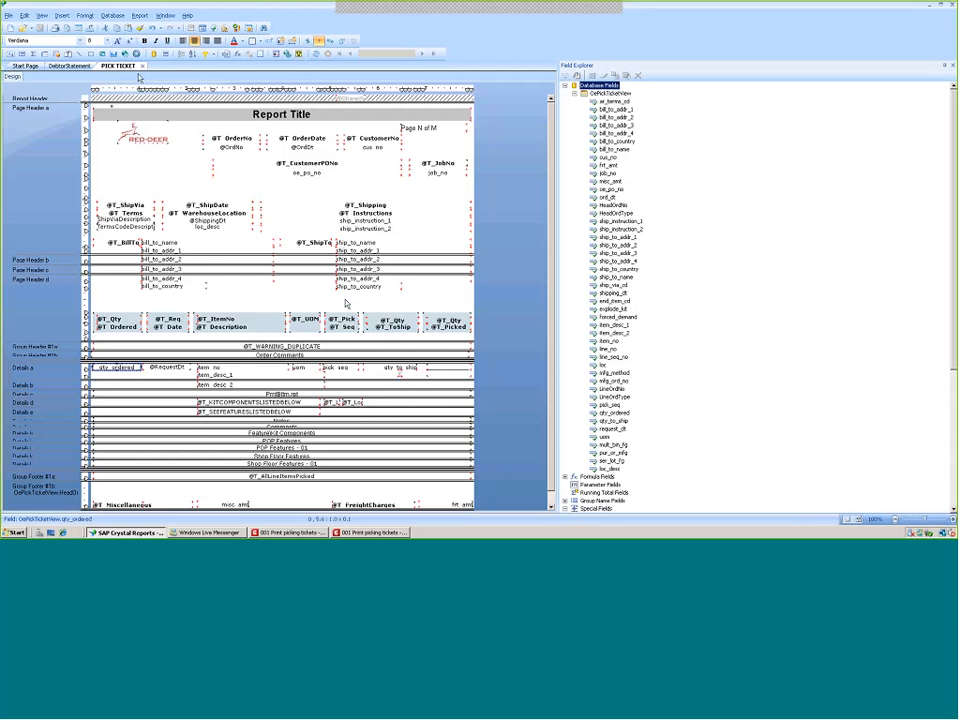
{"action": "left_click", "coordinate": [112, 17]}
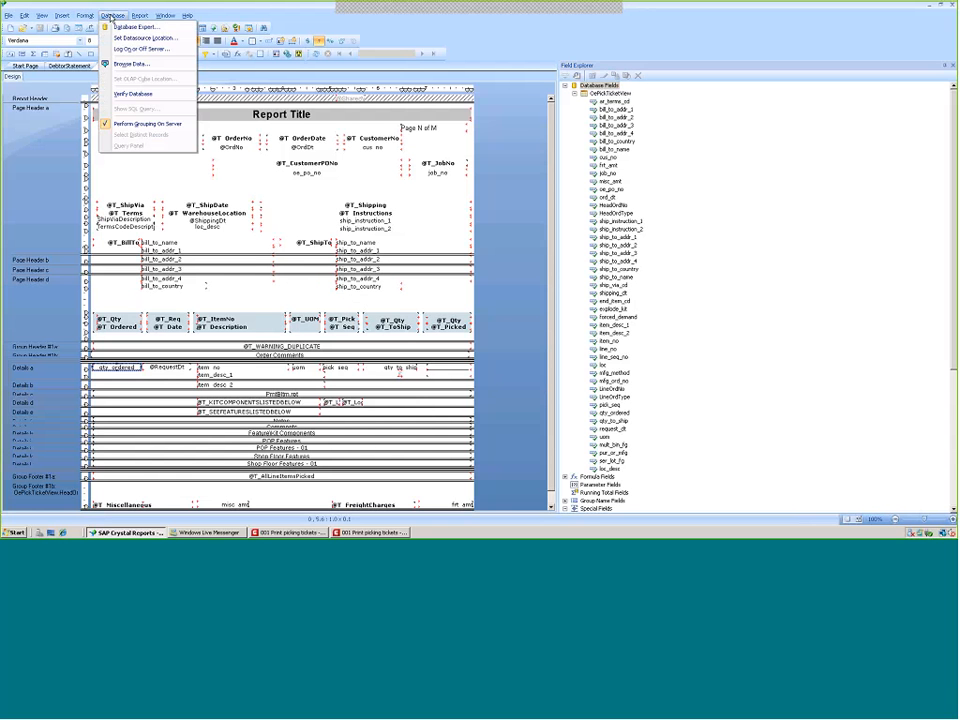
{"action": "left_click", "coordinate": [225, 183]}
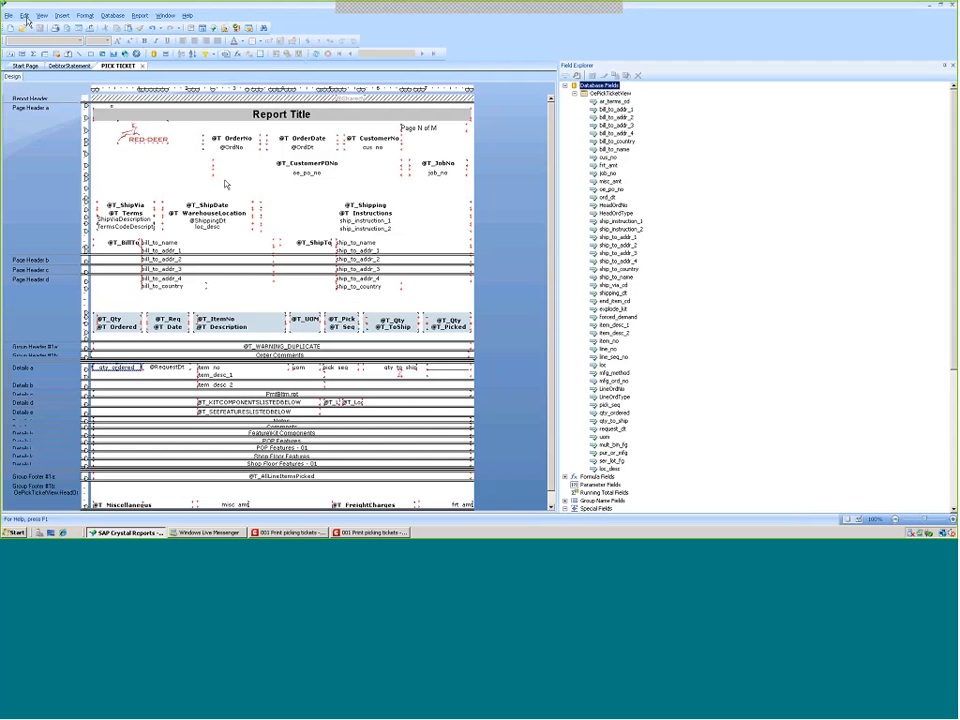
Start inserting a new subreport named CUSTOMER PHONE and open its Report Wizard
{"action": "left_click", "coordinate": [60, 16]}
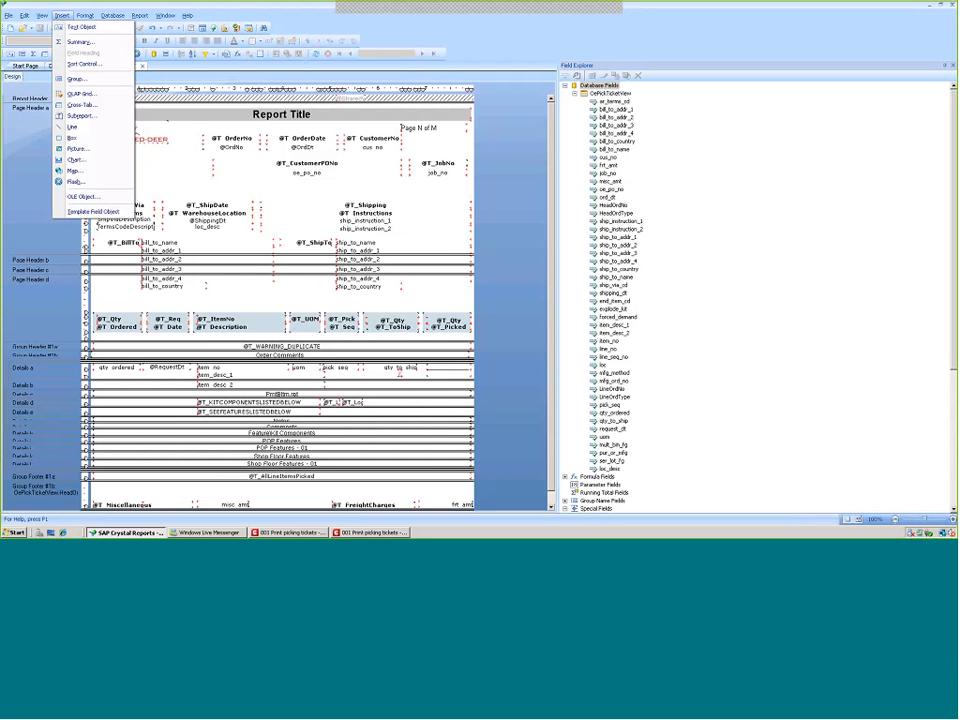
{"action": "left_click", "coordinate": [78, 117]}
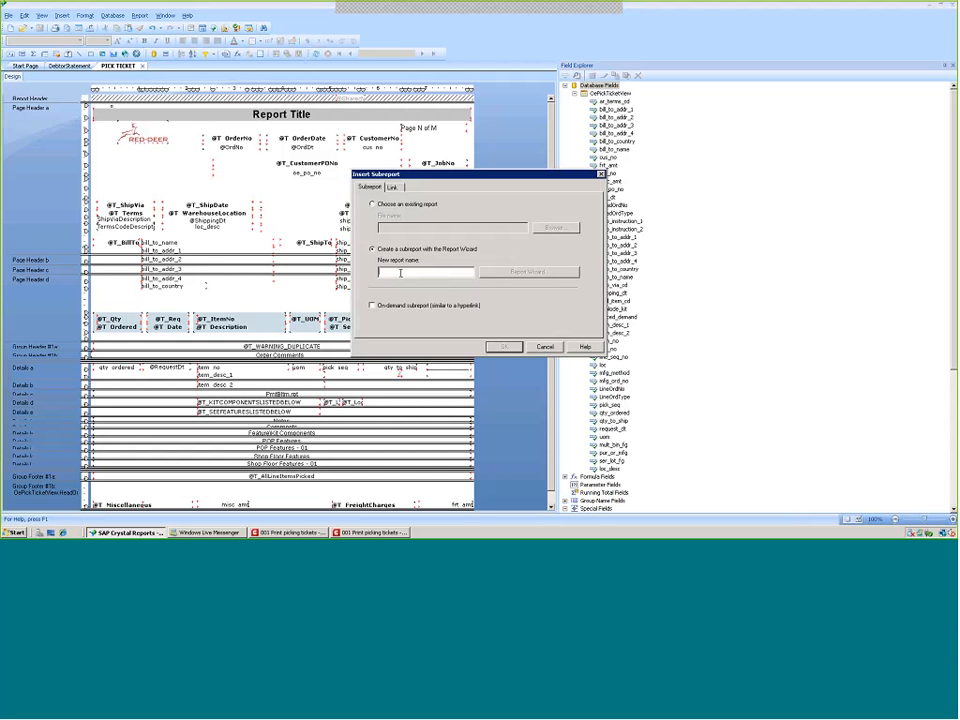
{"action": "type", "text": "d"}
{"action": "type", "text": "USTOMER"}
{"action": "type", "text": " HIN"}
{"action": "key", "text": "BackSpace"}
{"action": "key", "text": "BackSpace"}
{"action": "key", "text": "BackSpace"}
{"action": "key", "text": "BackSpace"}
{"action": "key", "text": "BackSpace"}
{"action": "key", "text": "BackSpace"}
{"action": "key", "text": "BackSpace"}
{"action": "key", "text": "BackSpace"}
{"action": "key", "text": "BackSpace"}
{"action": "key", "text": "BackSpace"}
{"action": "key", "text": "BackSpace"}
{"action": "key", "text": "BackSpace"}
{"action": "type", "text": "CUSTOMER PHONE"}
{"action": "left_click", "coordinate": [528, 273]}
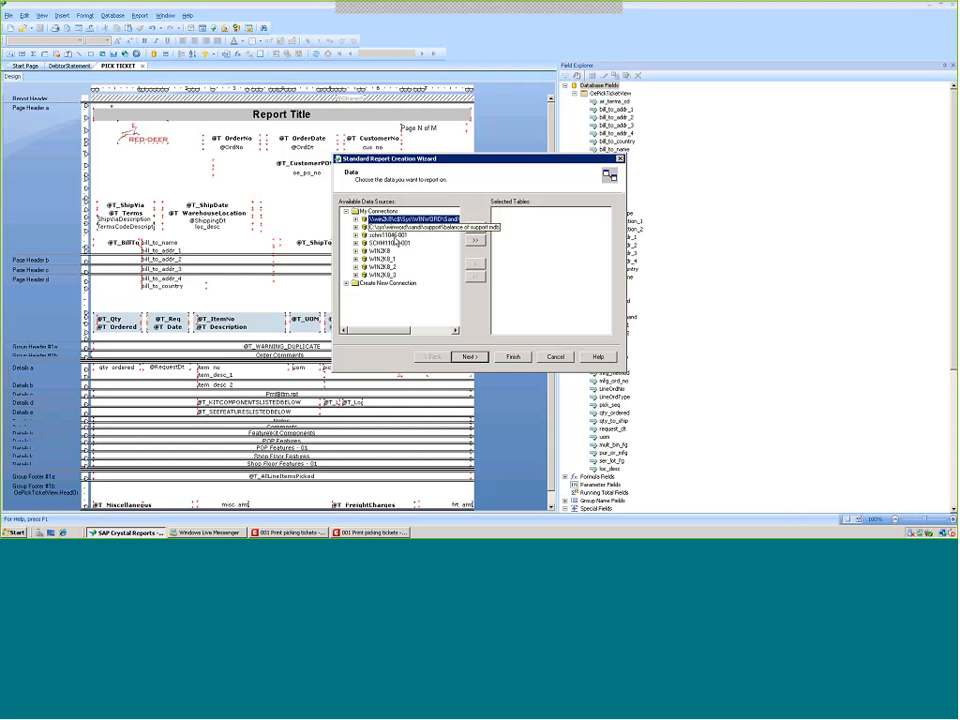
Try to browse the wizard's available data source connections, then cancel the subreport insertion
{"action": "left_click", "coordinate": [346, 284]}
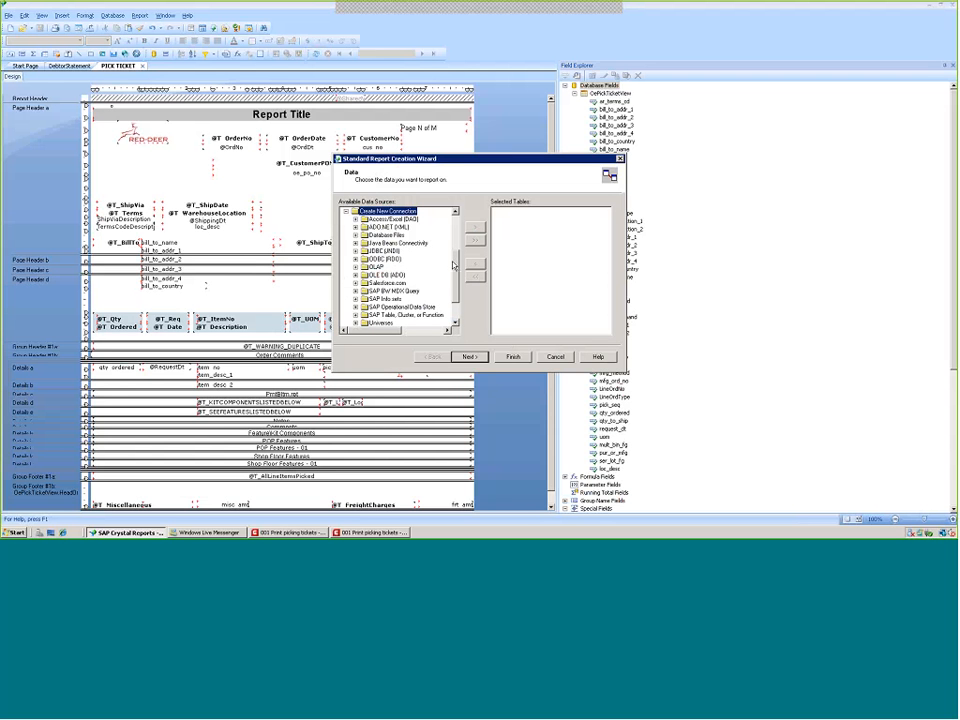
{"action": "left_click_drag", "start_coordinate": [453, 265], "coordinate": [459, 219]}
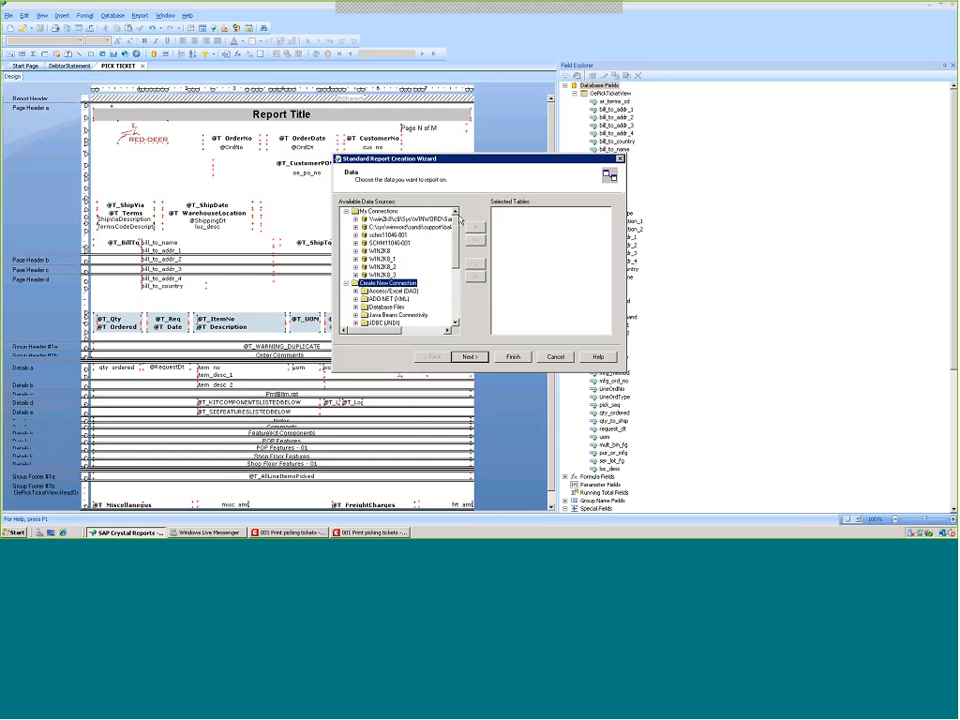
{"action": "left_click", "coordinate": [377, 245]}
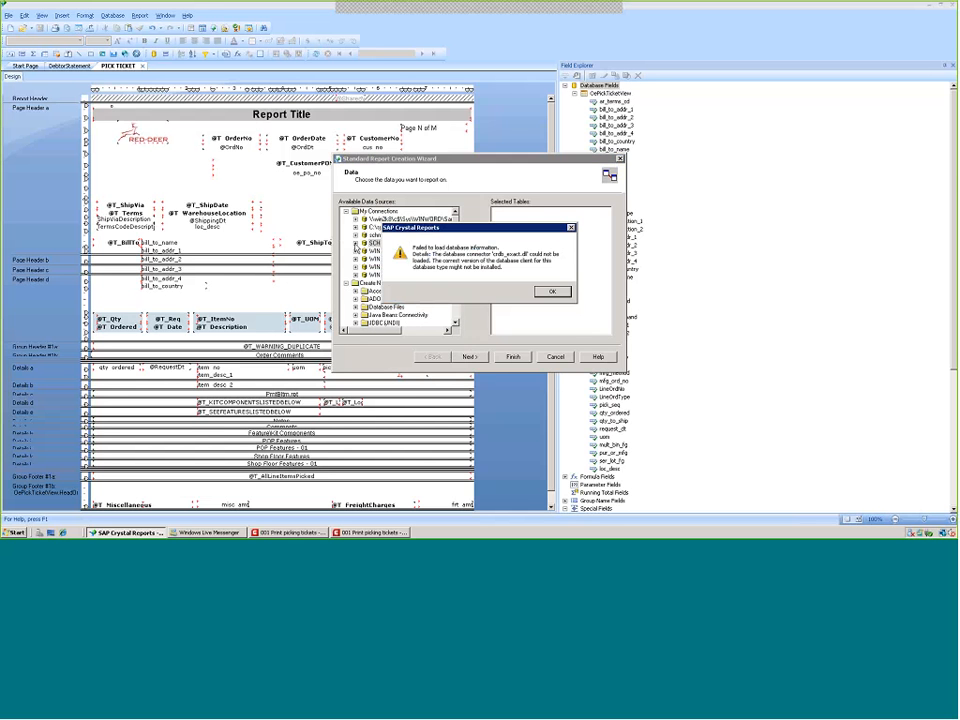
{"action": "key", "text": "Return"}
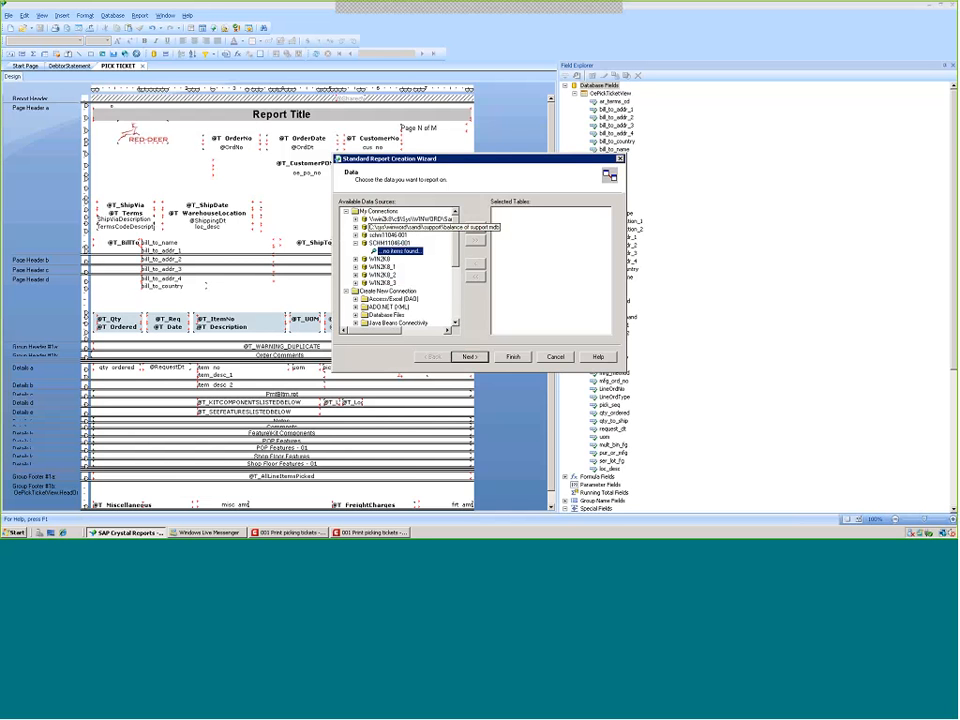
{"action": "key", "text": "Escape"}
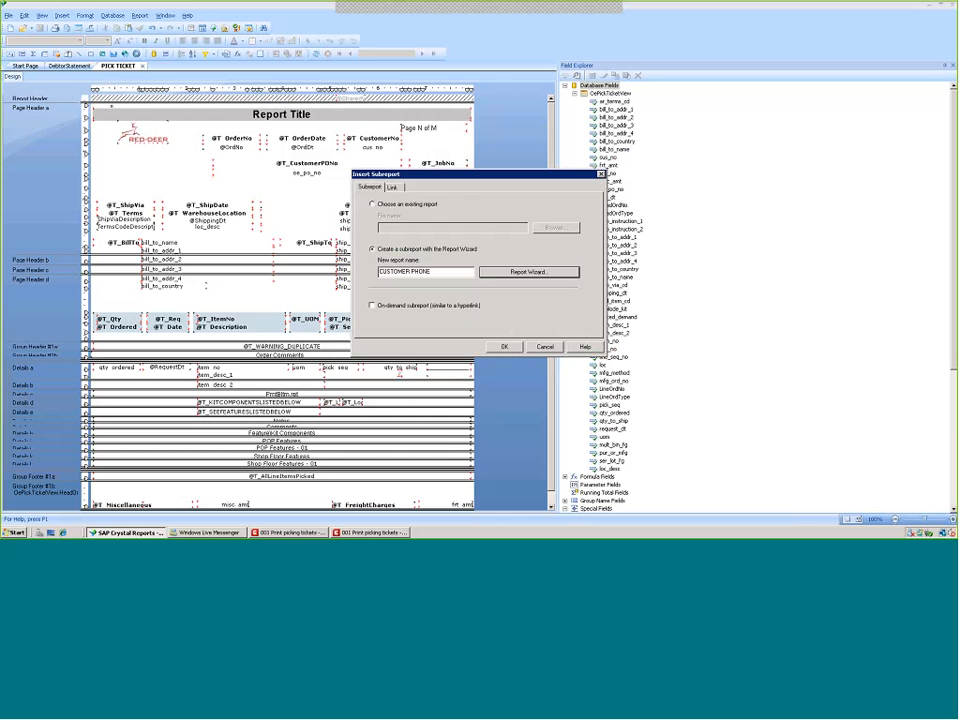
{"action": "key", "text": "Escape"}
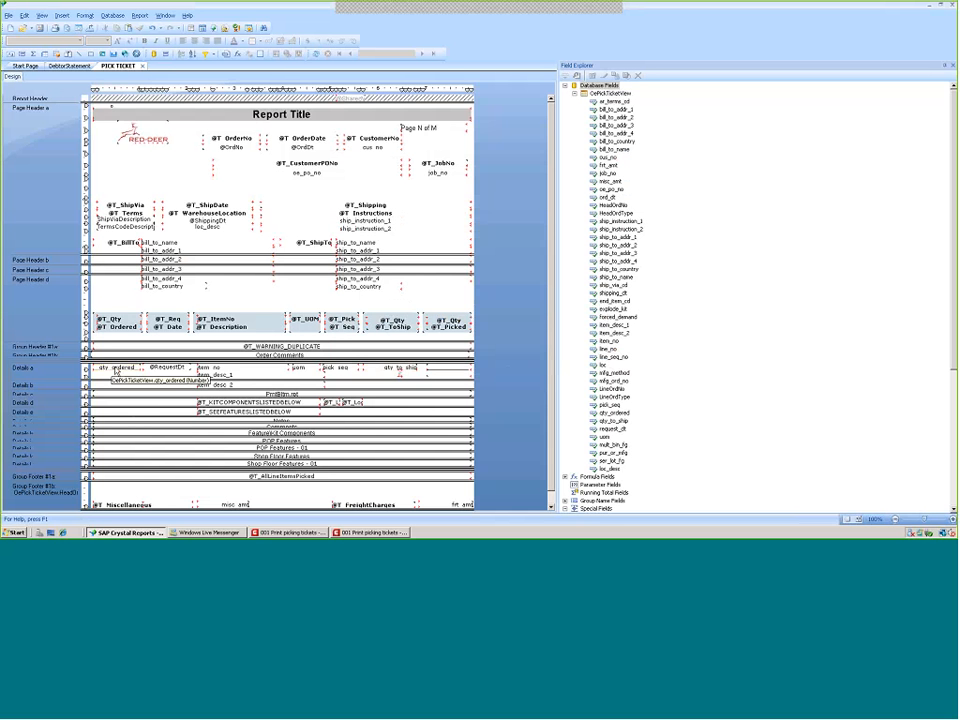
Insert a Sum summary of the qty ordered field in the Group #1 HeadOrdNo footer
{"action": "left_click", "coordinate": [115, 369]}
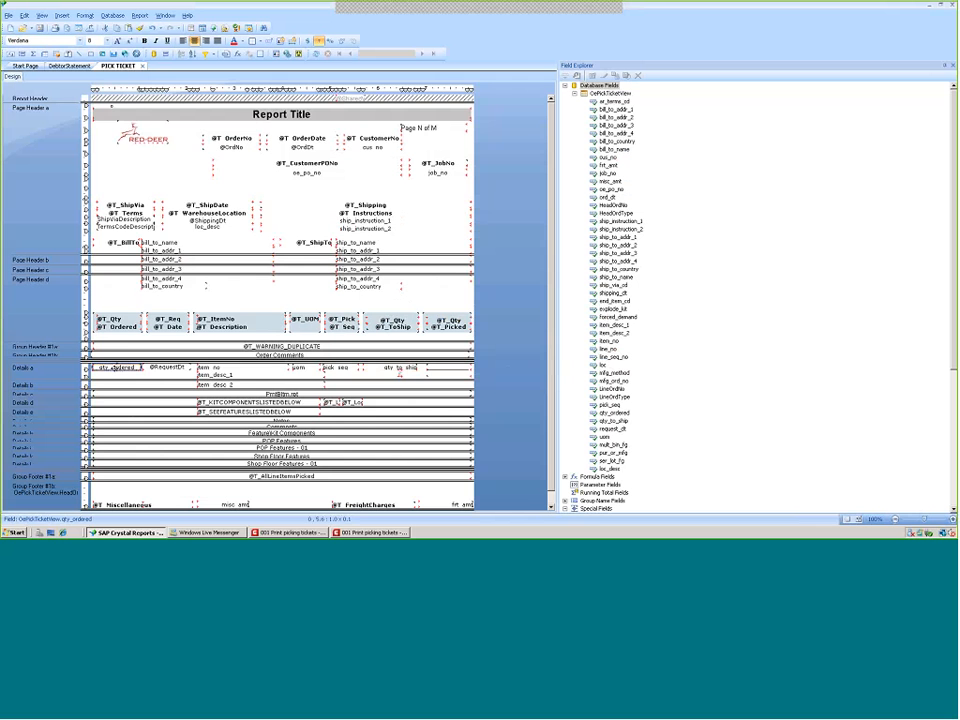
{"action": "right_click", "coordinate": [116, 370]}
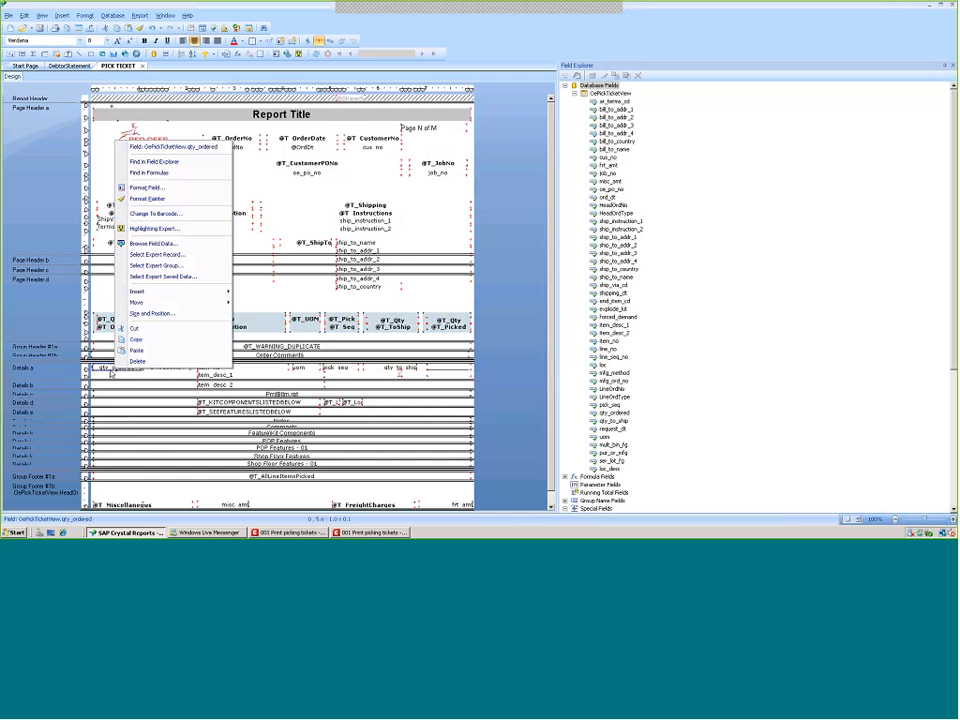
{"action": "mouse_move", "coordinate": [143, 293]}
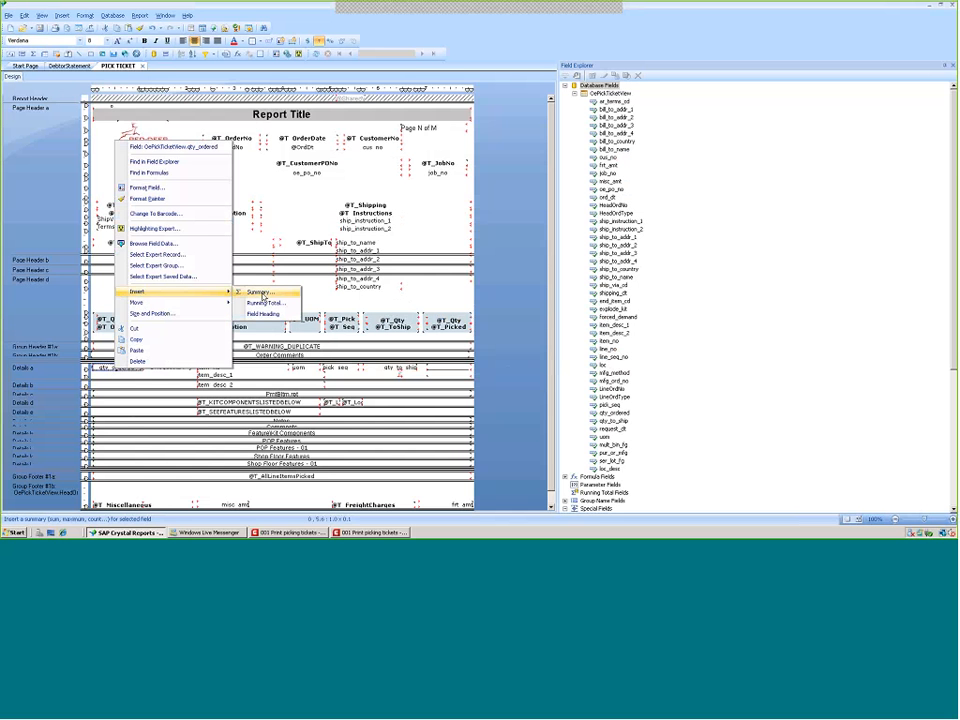
{"action": "left_click", "coordinate": [263, 294]}
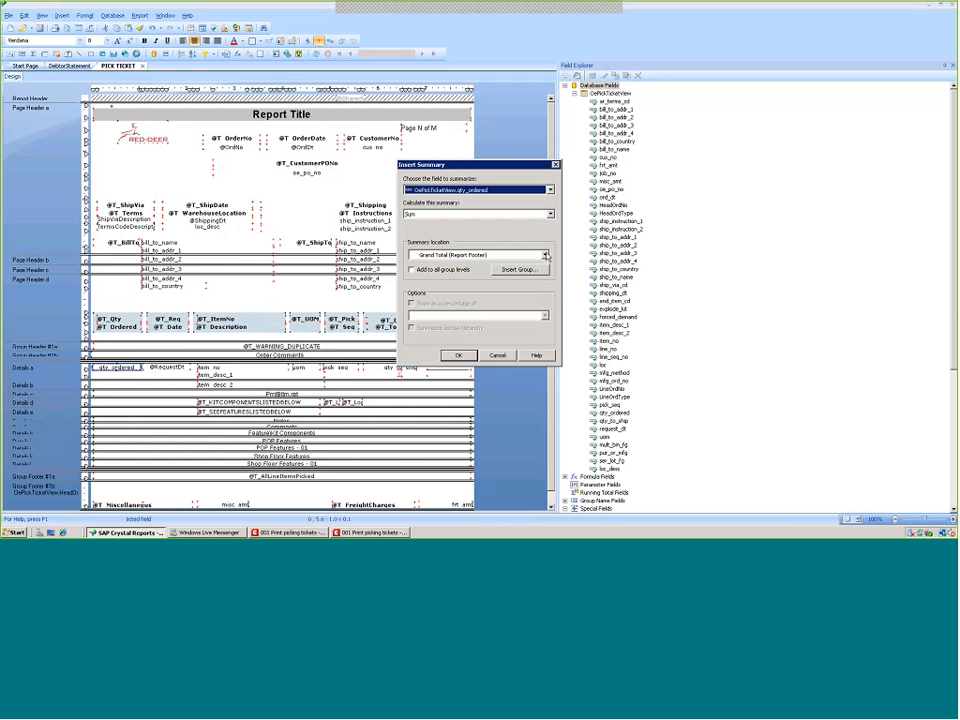
{"action": "left_click", "coordinate": [545, 255]}
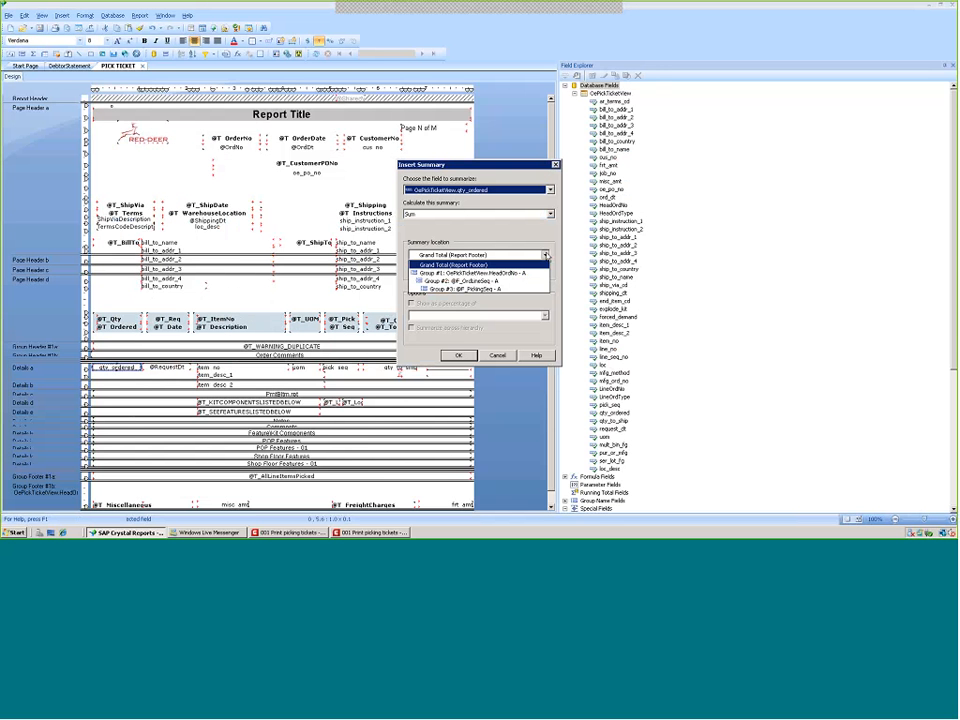
{"action": "left_click", "coordinate": [496, 273]}
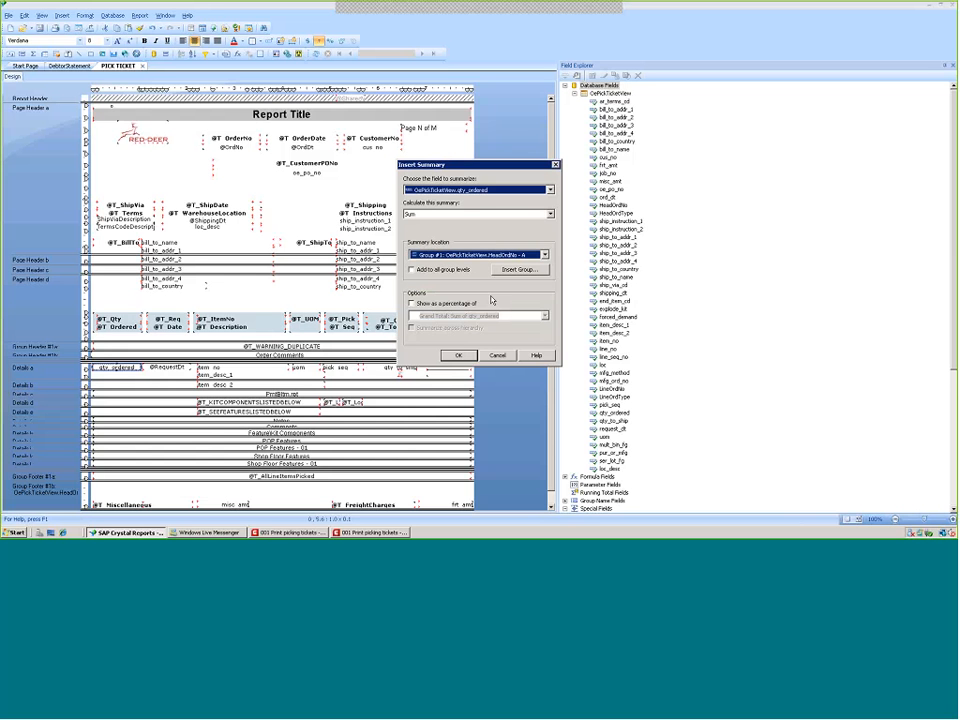
{"action": "left_click", "coordinate": [458, 357]}
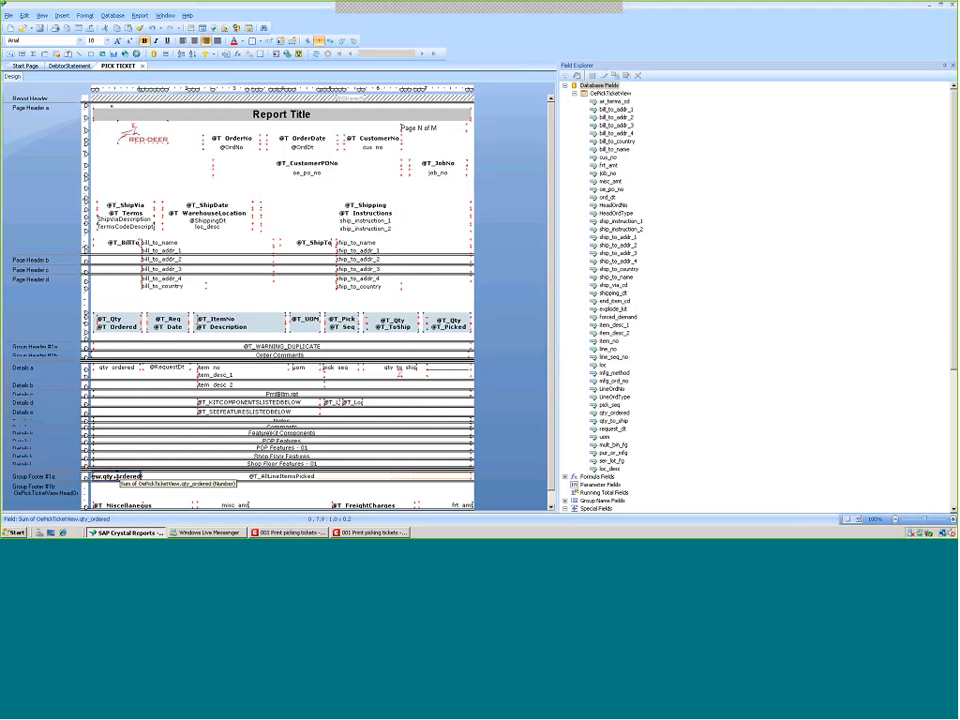
Move the summary field right and add a text object reading Total Qty Ordered in the group footer
{"action": "left_click_drag", "start_coordinate": [117, 477], "coordinate": [178, 484]}
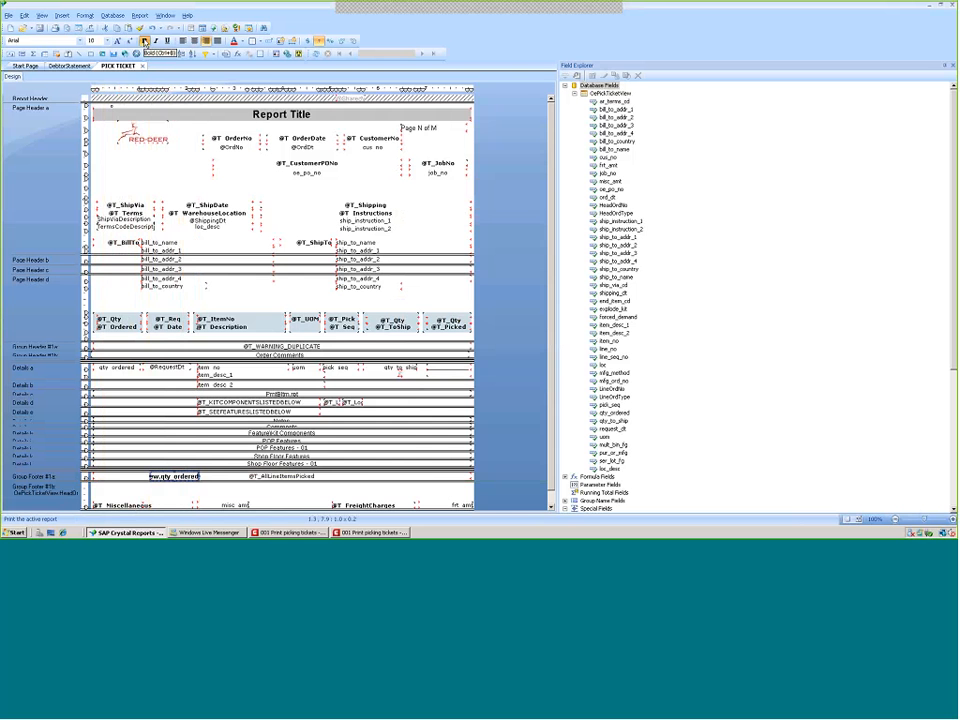
{"action": "left_click", "coordinate": [61, 15]}
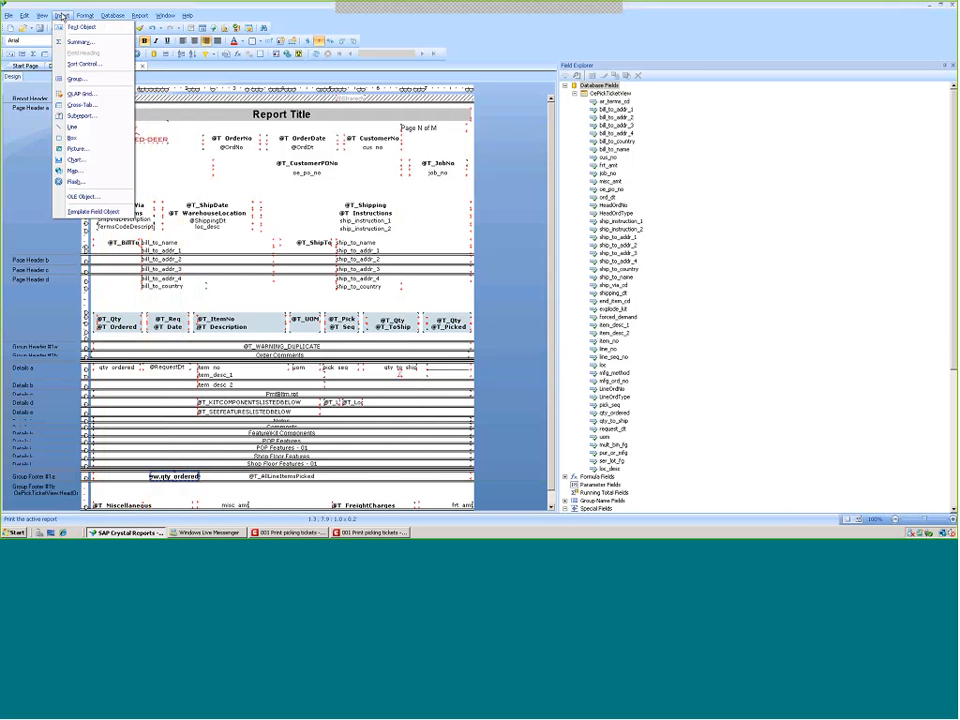
{"action": "left_click", "coordinate": [73, 28]}
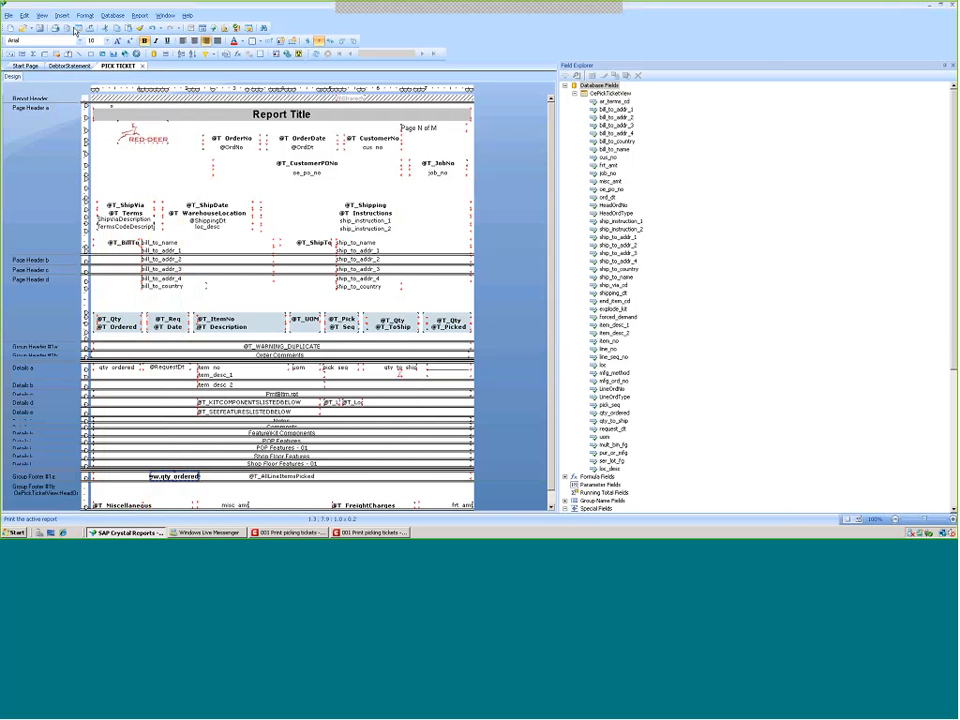
{"action": "left_click", "coordinate": [100, 479]}
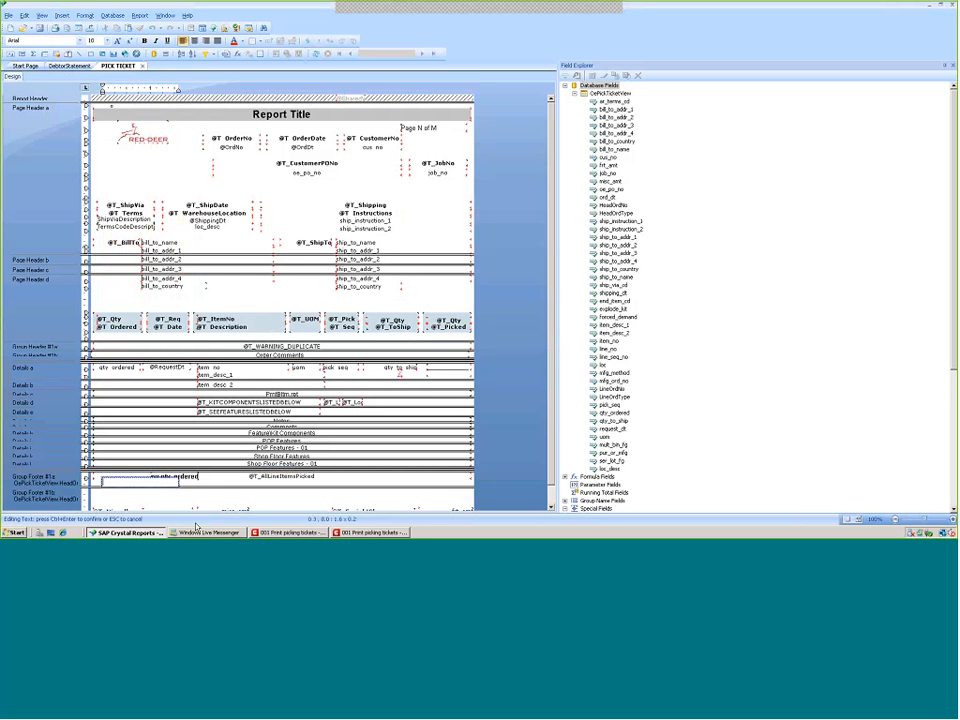
{"action": "type", "text": "tOtal Qty Ordered"}
{"action": "left_click", "coordinate": [237, 492]}
Position the Total Qty Ordered label and the summary field side by side in the group footer
{"action": "left_click_drag", "start_coordinate": [120, 485], "coordinate": [110, 485]}
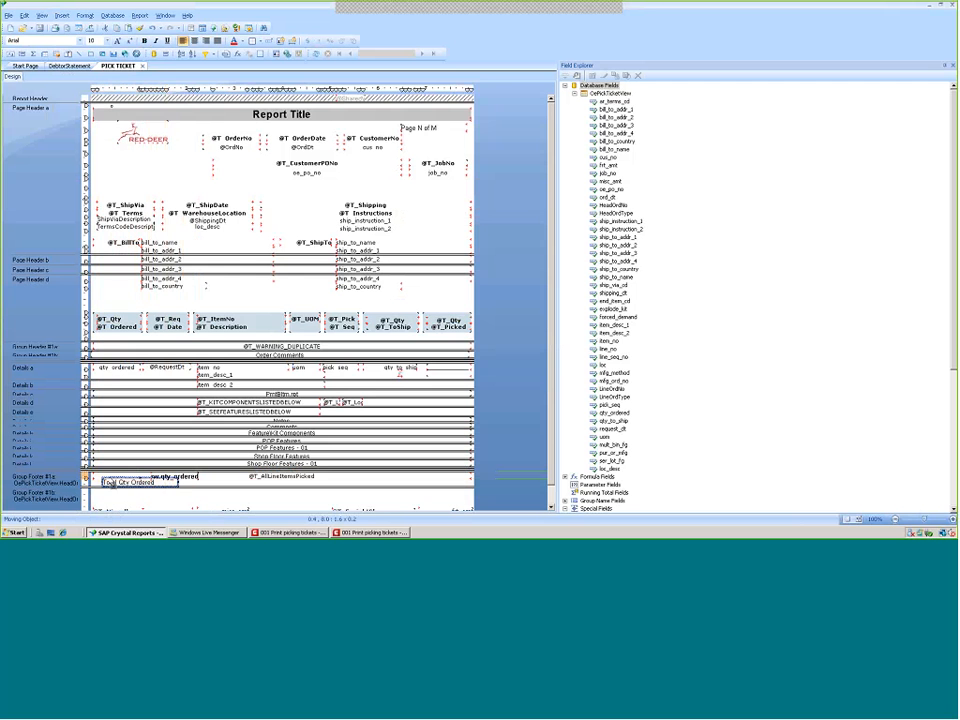
{"action": "left_click_drag", "start_coordinate": [182, 478], "coordinate": [204, 478]}
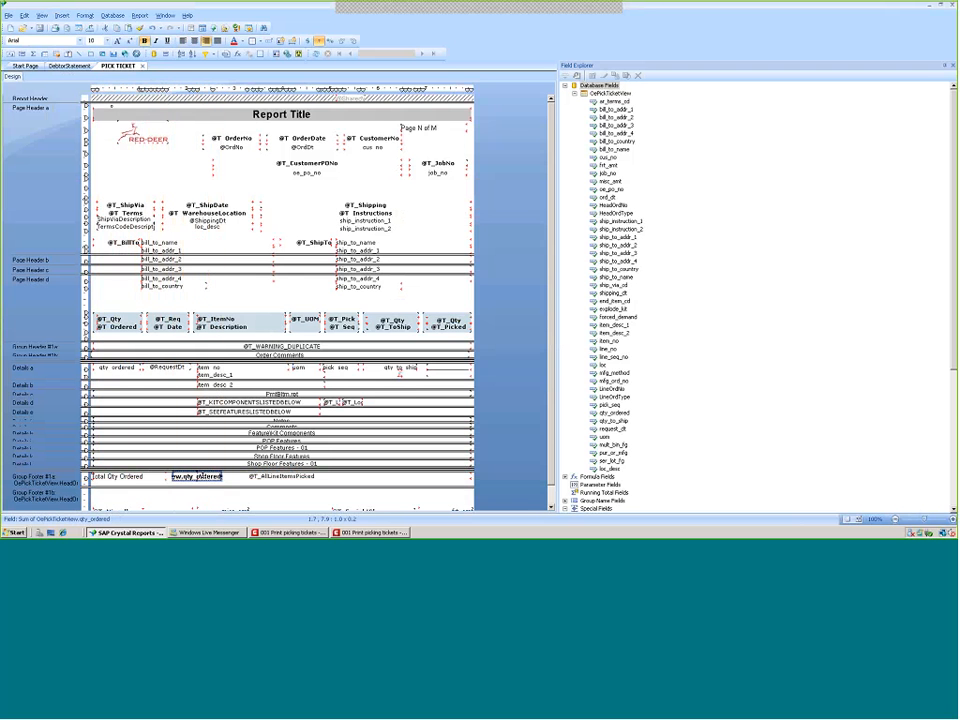
{"action": "left_click", "coordinate": [148, 480]}
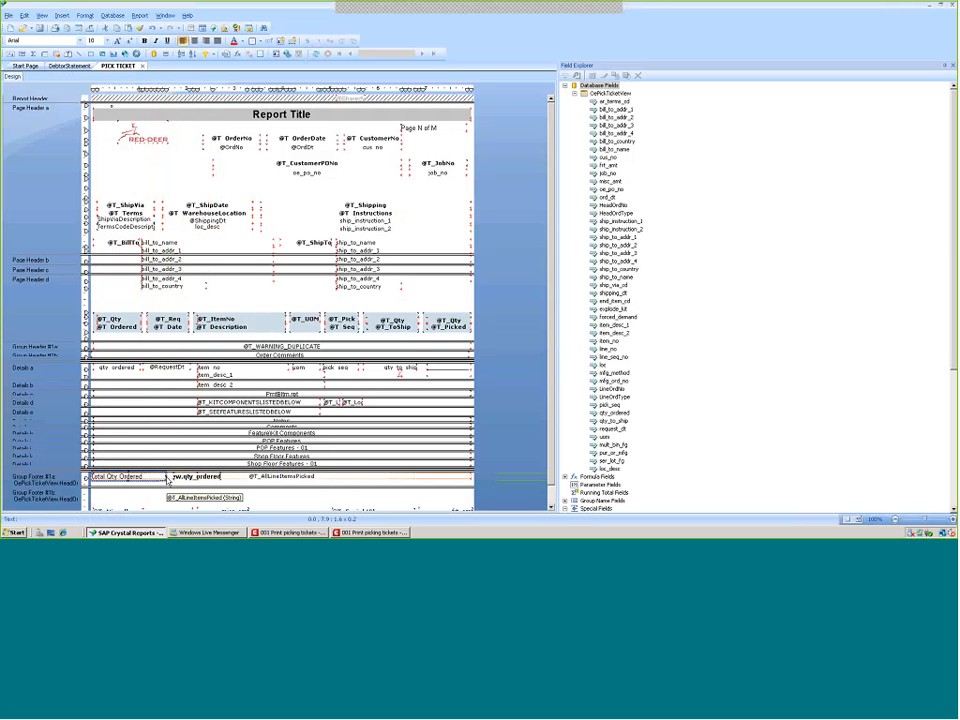
{"action": "mouse_move", "coordinate": [166, 477]}
{"action": "left_mouse_down"}
{"action": "mouse_move", "coordinate": [151, 477]}
{"action": "mouse_move", "coordinate": [187, 481]}
{"action": "mouse_move", "coordinate": [175, 485]}
{"action": "left_mouse_up"}
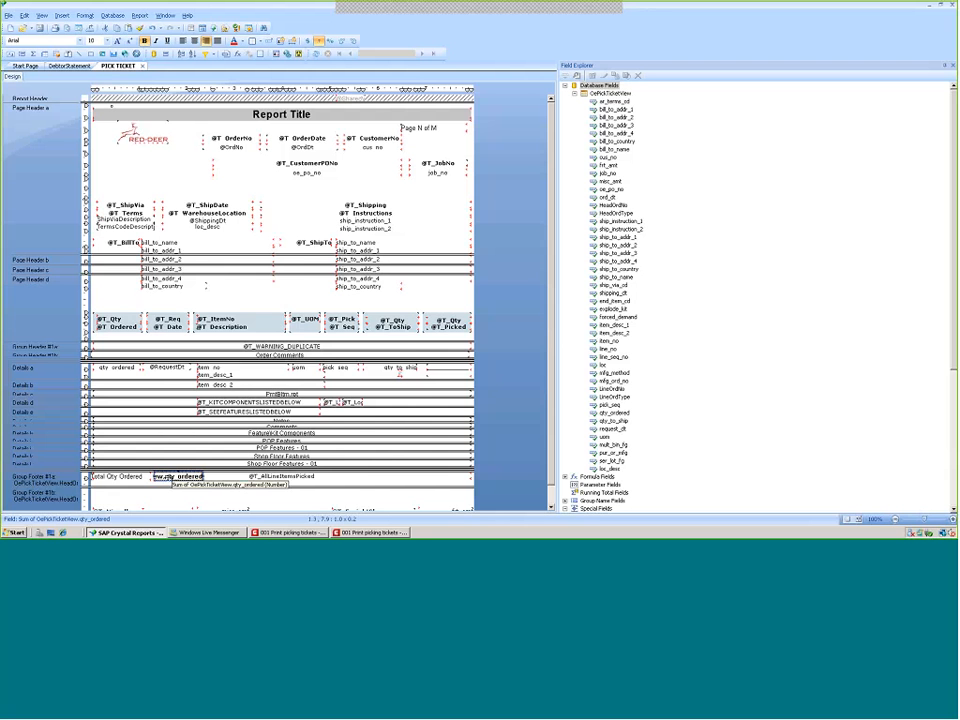
Customise the summary field's number format with Decimals set to 1 and Rounding set to 1
{"action": "right_click", "coordinate": [170, 477]}
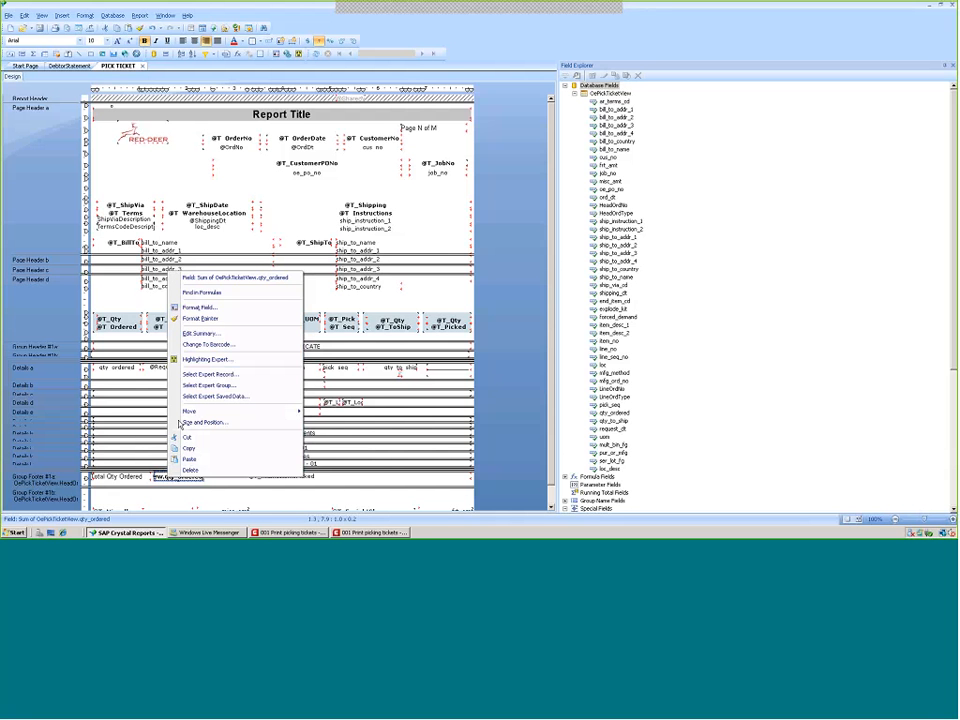
{"action": "left_click", "coordinate": [192, 308]}
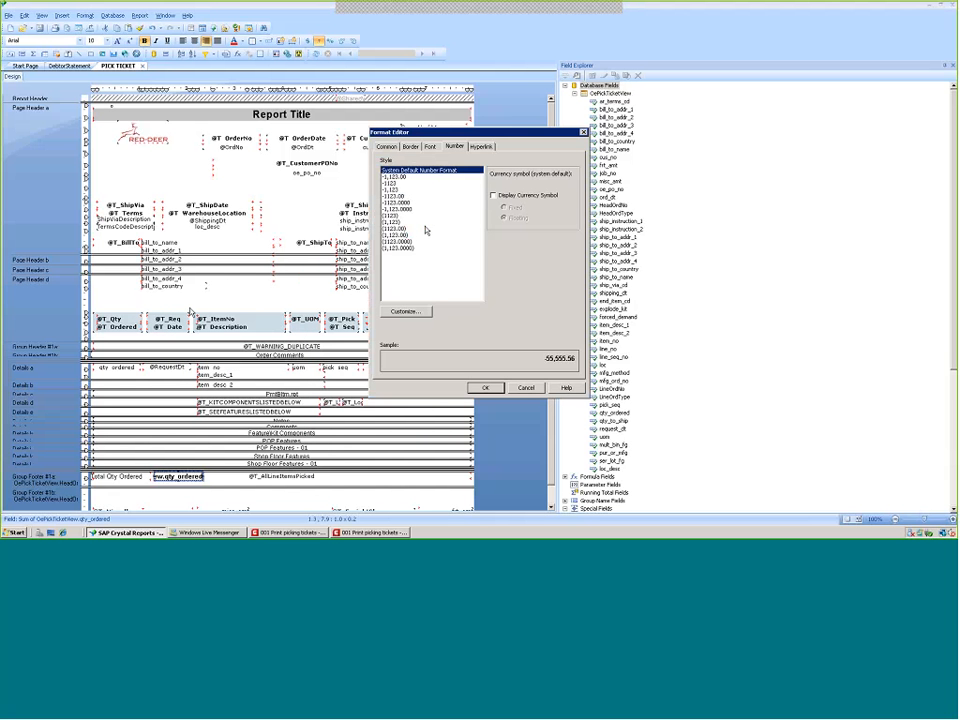
{"action": "left_click", "coordinate": [405, 312]}
{"action": "left_click", "coordinate": [463, 232]}
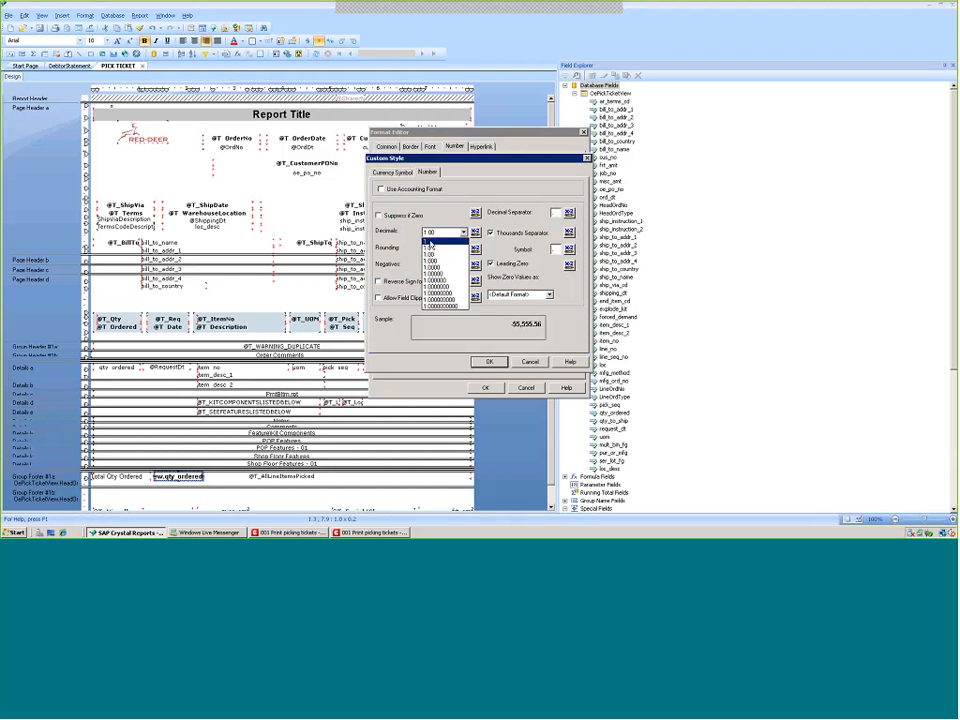
{"action": "left_click", "coordinate": [440, 239]}
{"action": "left_click", "coordinate": [463, 248]}
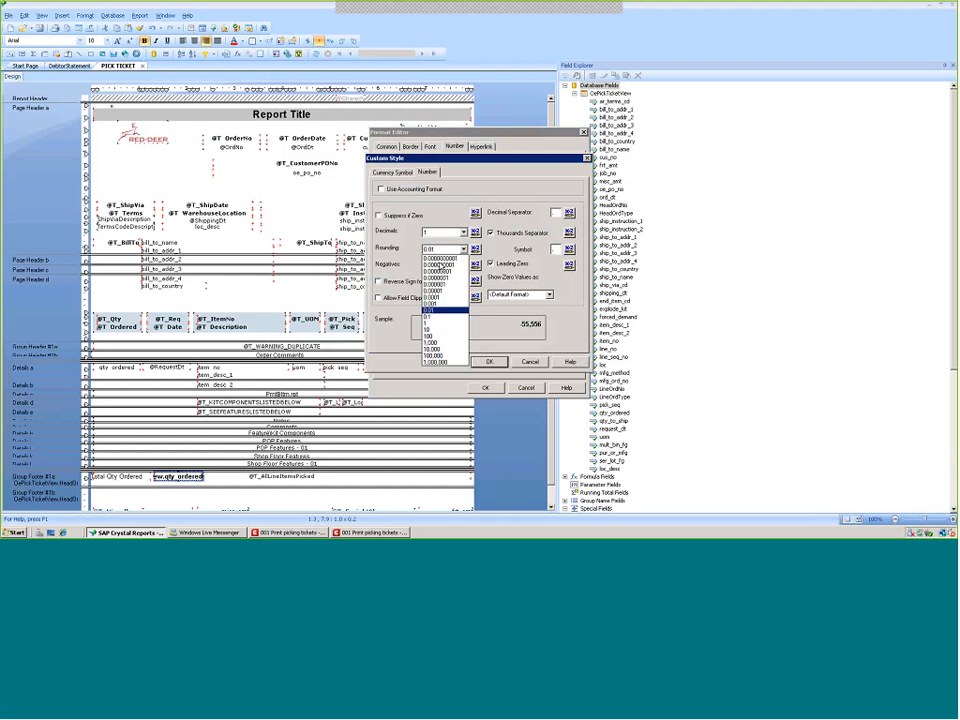
{"action": "left_click", "coordinate": [427, 327]}
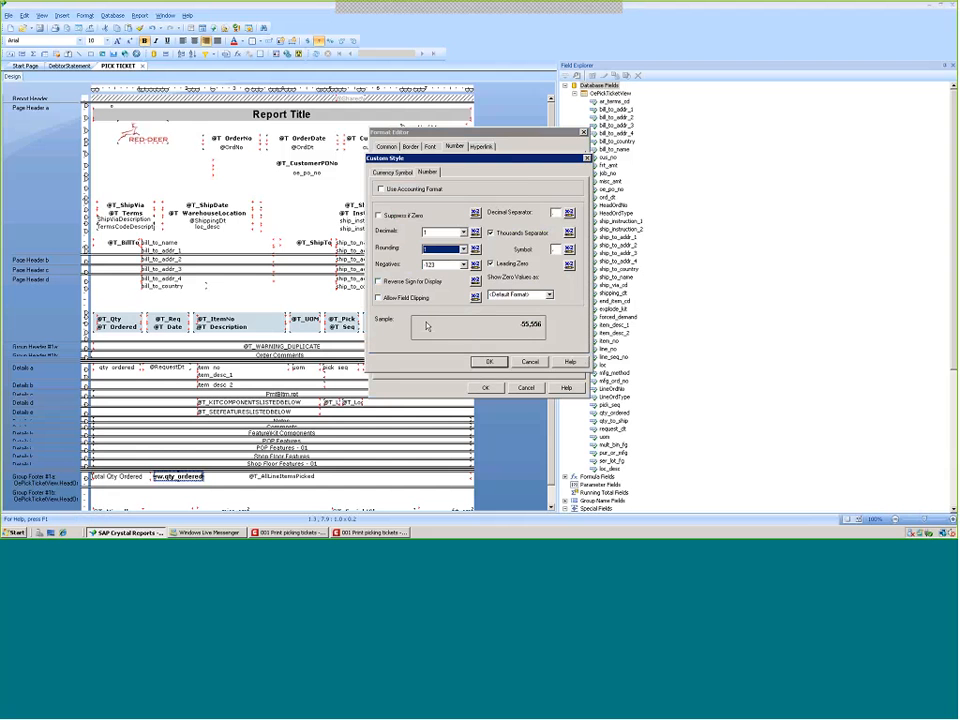
{"action": "left_click", "coordinate": [489, 362]}
{"action": "left_click", "coordinate": [486, 388]}
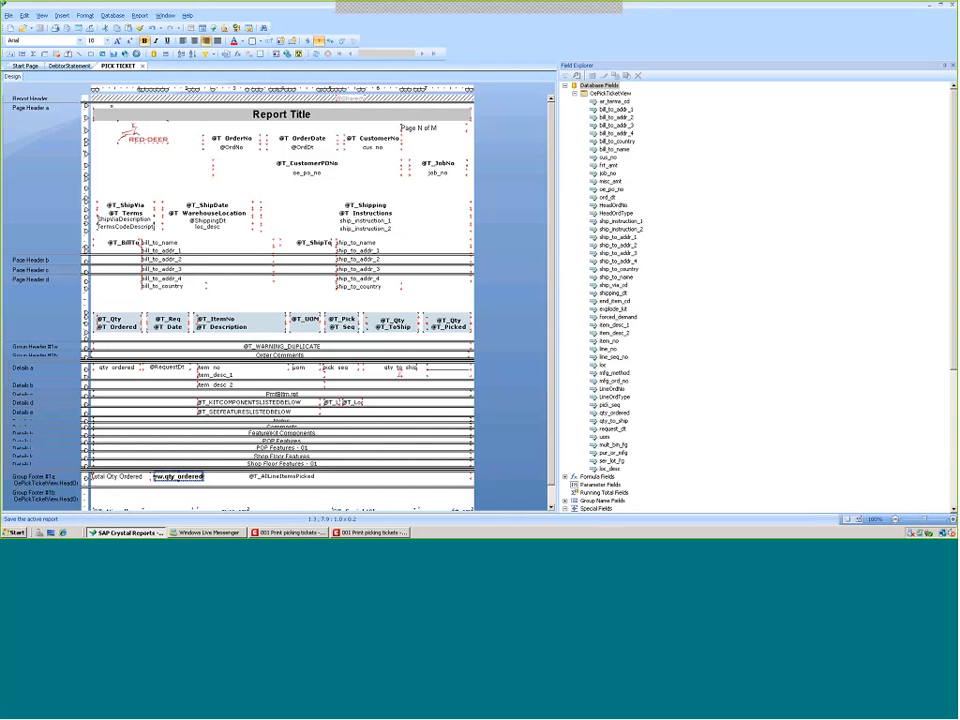
Close the pick ticket preview in Macola and regenerate it to check the Total Qty Ordered line
{"action": "left_click", "coordinate": [371, 533]}
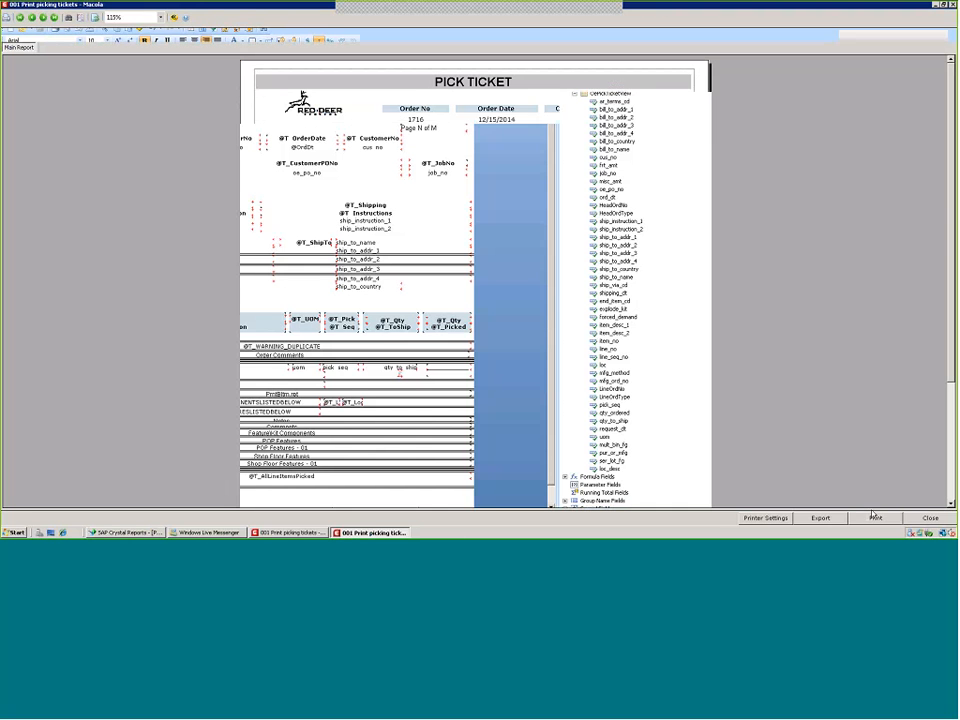
{"action": "left_click", "coordinate": [935, 519]}
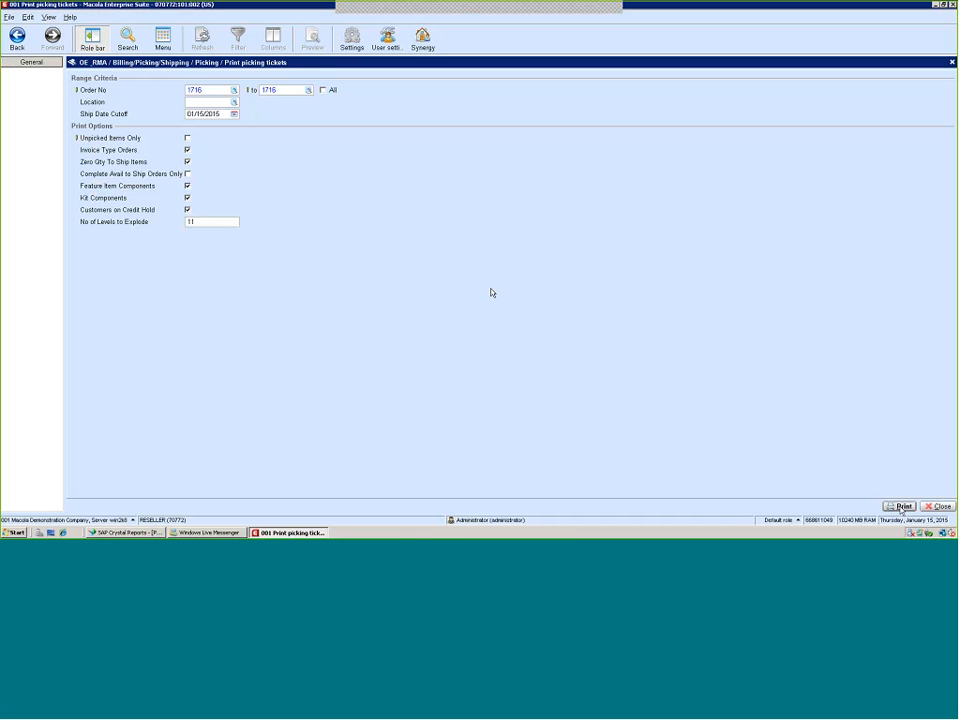
{"action": "left_click", "coordinate": [902, 508]}
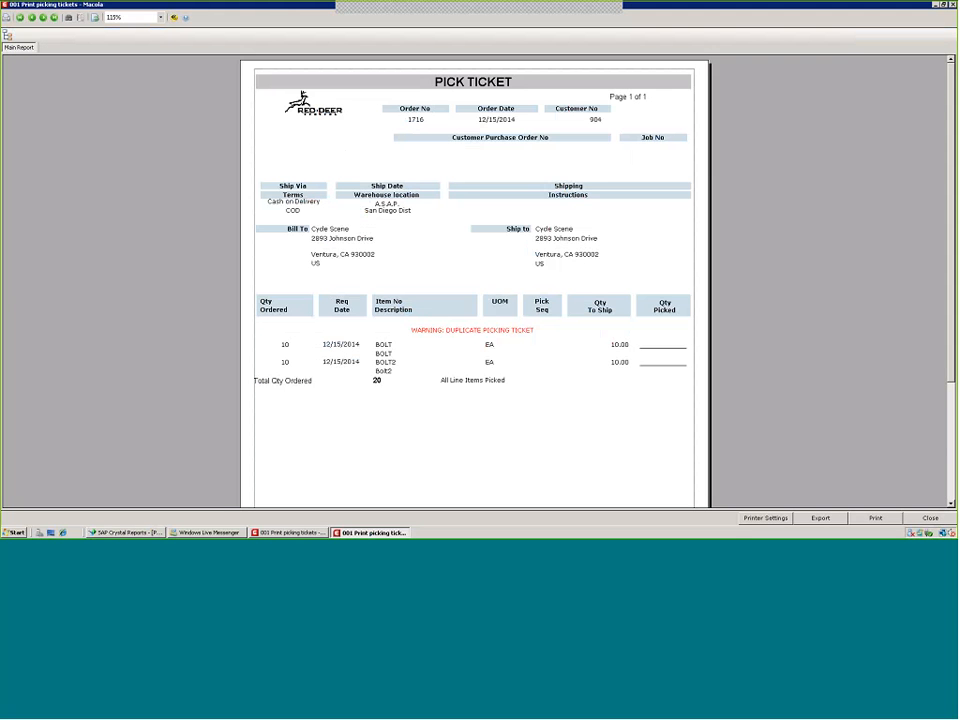
{"action": "left_click", "coordinate": [300, 384]}
{"action": "left_click", "coordinate": [300, 345]}
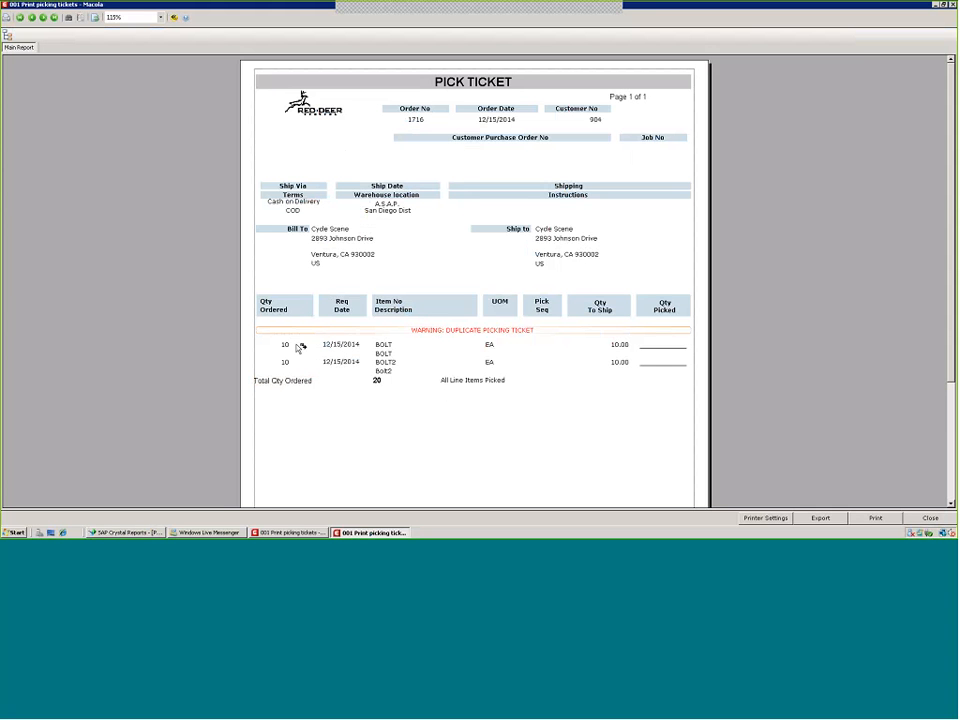
Compare the Total Qty Ordered line in the pick ticket preview with the group footer layout in the report design
{"action": "left_click", "coordinate": [346, 381]}
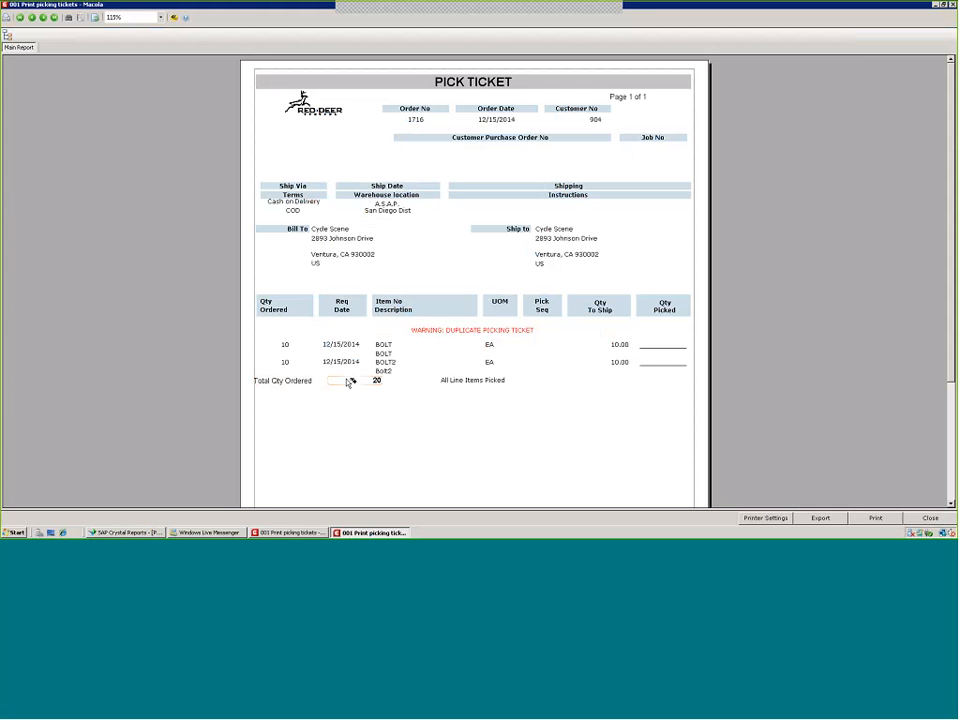
{"action": "left_click", "coordinate": [461, 383]}
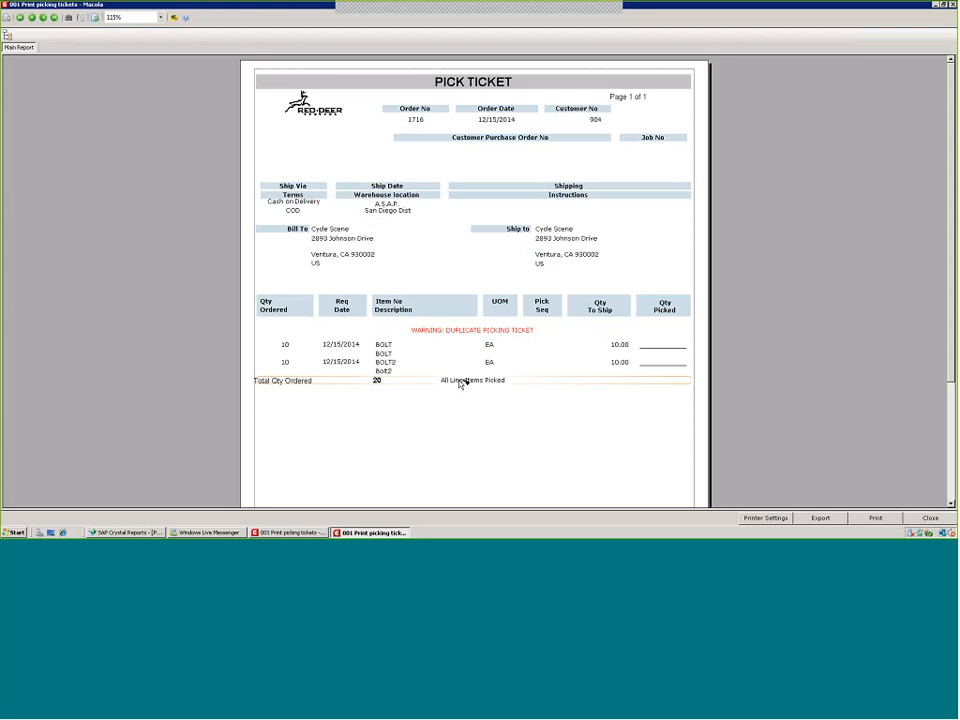
{"action": "left_click", "coordinate": [461, 383]}
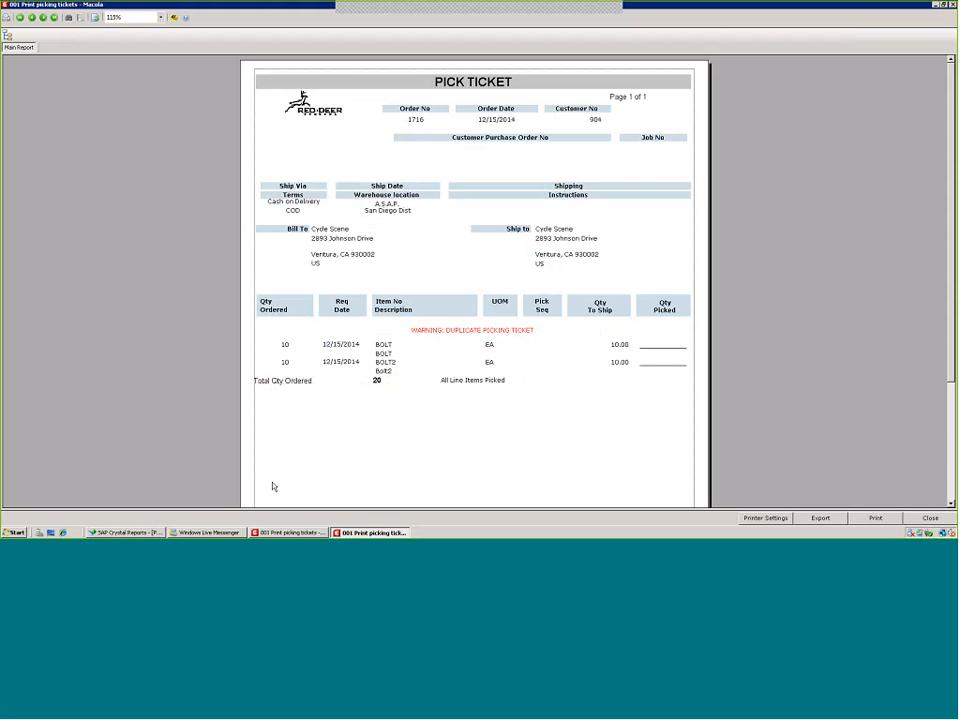
{"action": "left_click", "coordinate": [104, 534]}
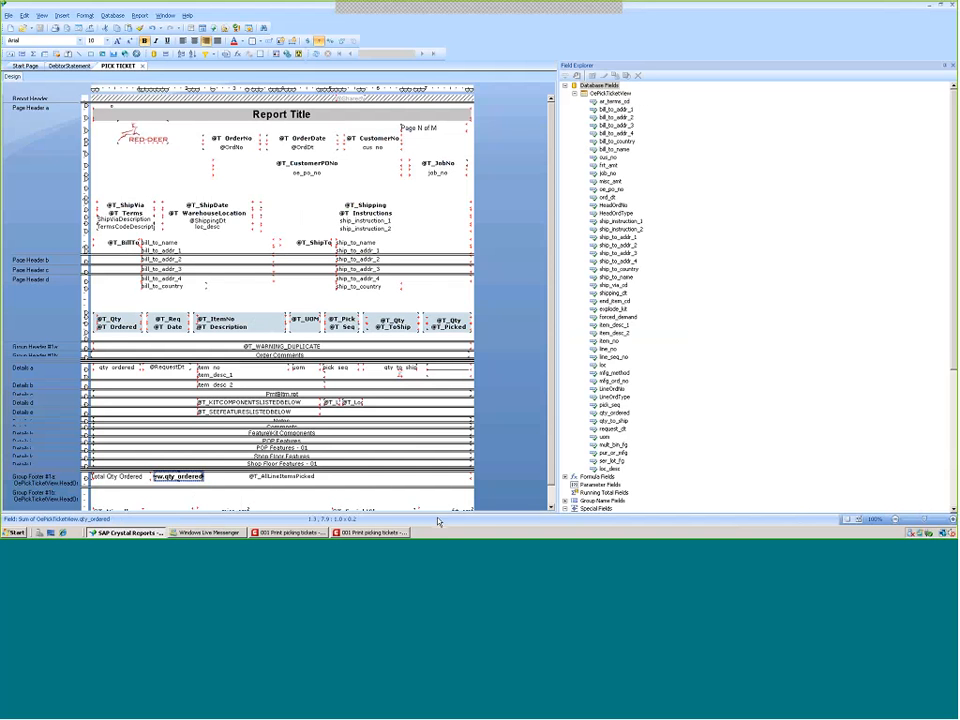
{"action": "left_click", "coordinate": [550, 510]}
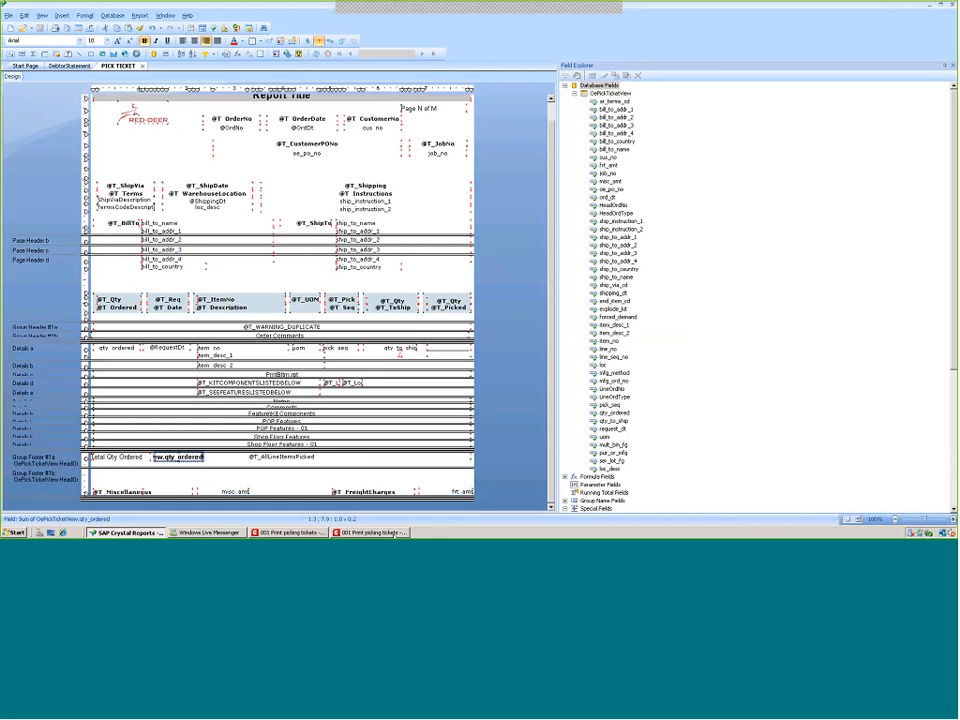
{"action": "left_click", "coordinate": [400, 532]}
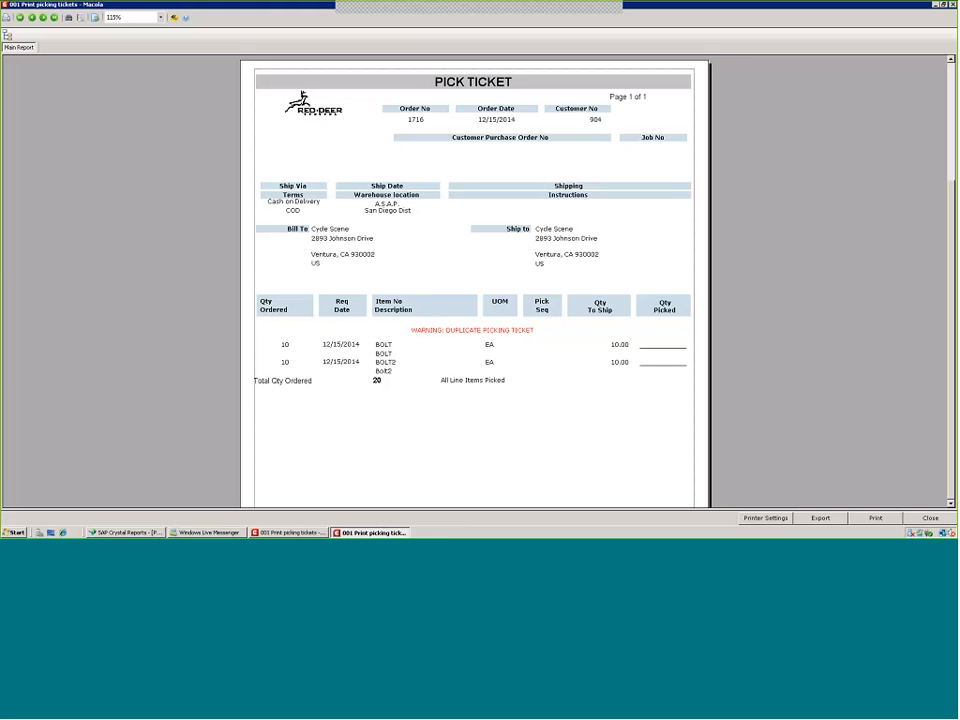
{"action": "scroll", "coordinate": [475, 284], "scroll_direction": "down", "scroll_amount": 3}
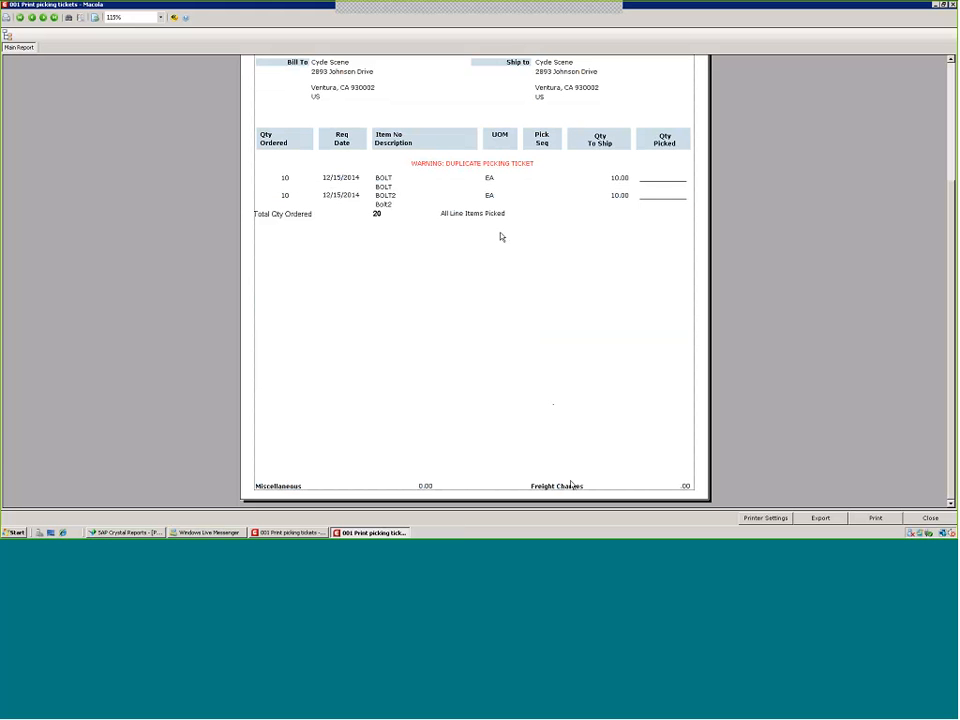
{"action": "left_click", "coordinate": [110, 533]}
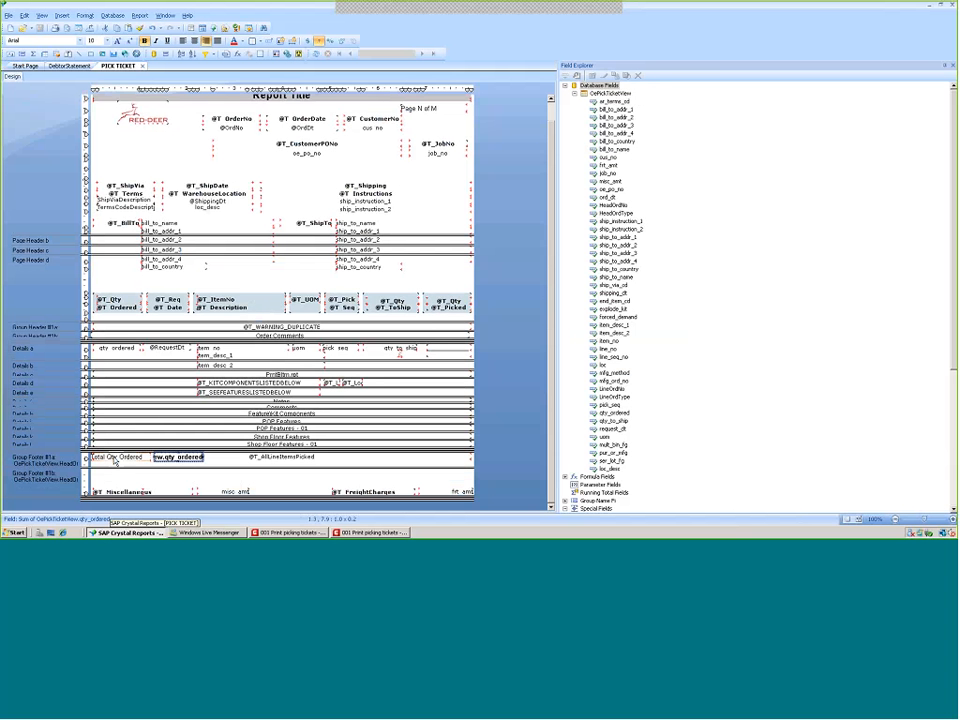
Move the Total Qty Ordered label and summary field down into Group Footer #1b, and suppress Group Footer #1a in the Section Expert
{"action": "left_click_drag", "start_coordinate": [114, 461], "coordinate": [113, 480]}
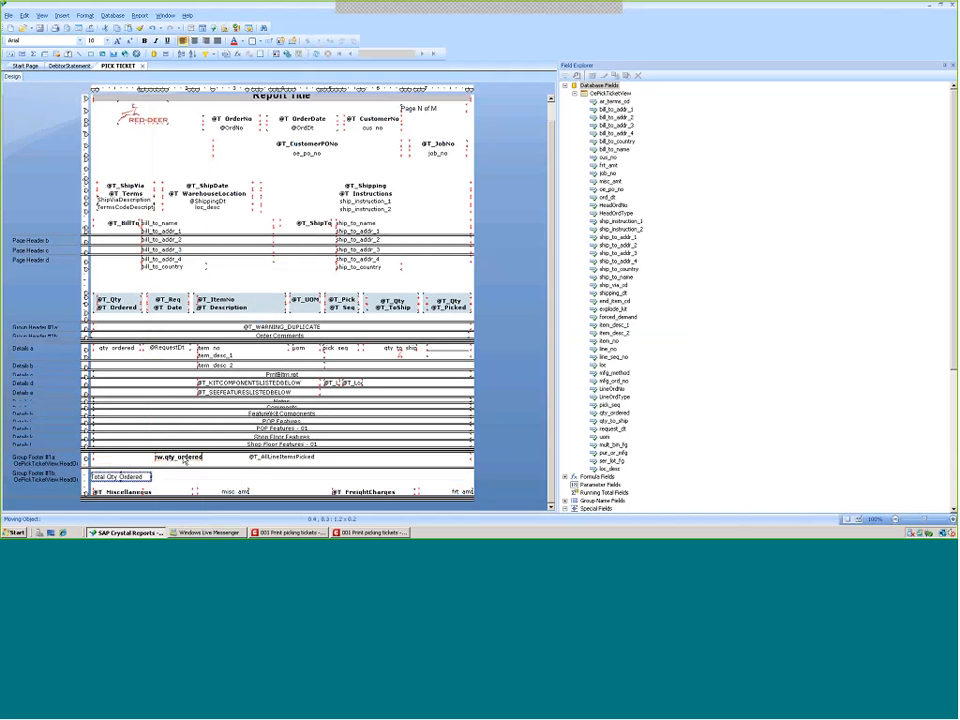
{"action": "left_click_drag", "start_coordinate": [185, 461], "coordinate": [189, 481]}
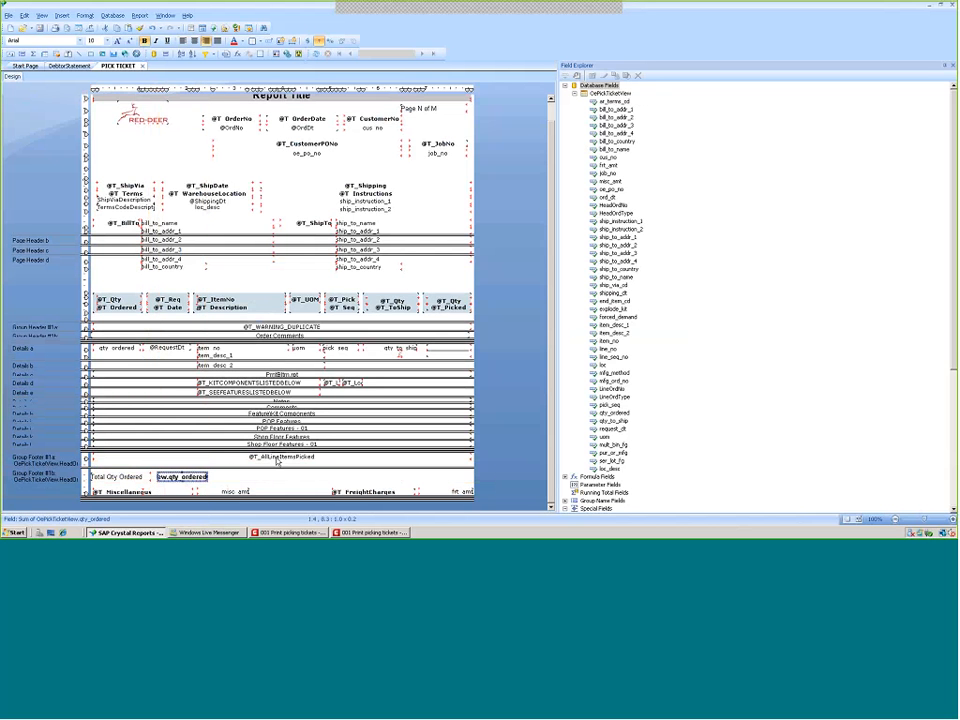
{"action": "left_click", "coordinate": [277, 458]}
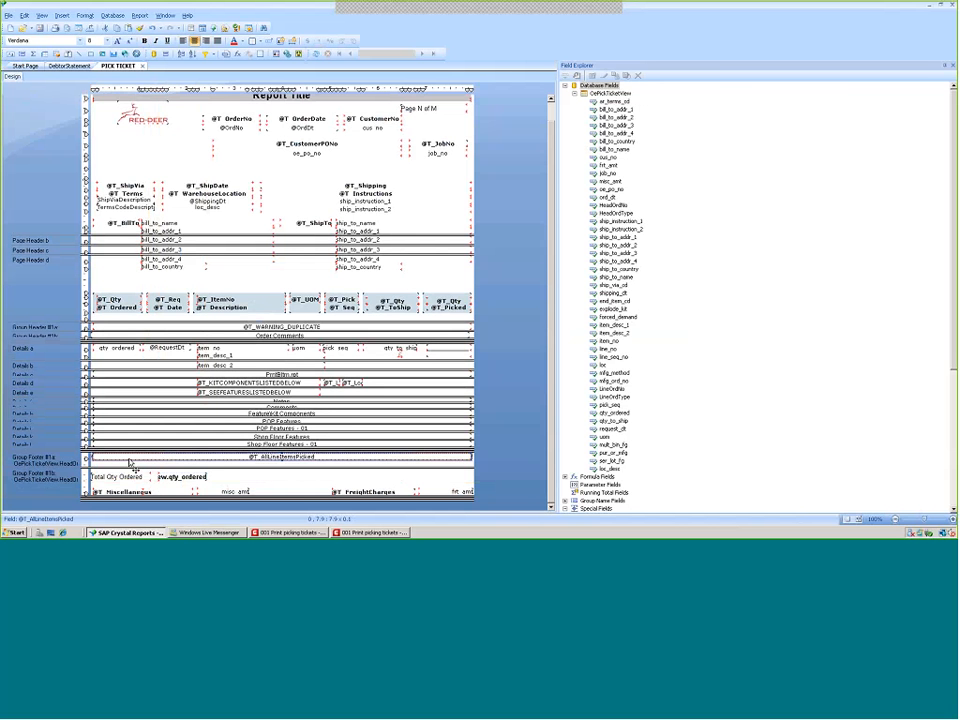
{"action": "right_click", "coordinate": [52, 461]}
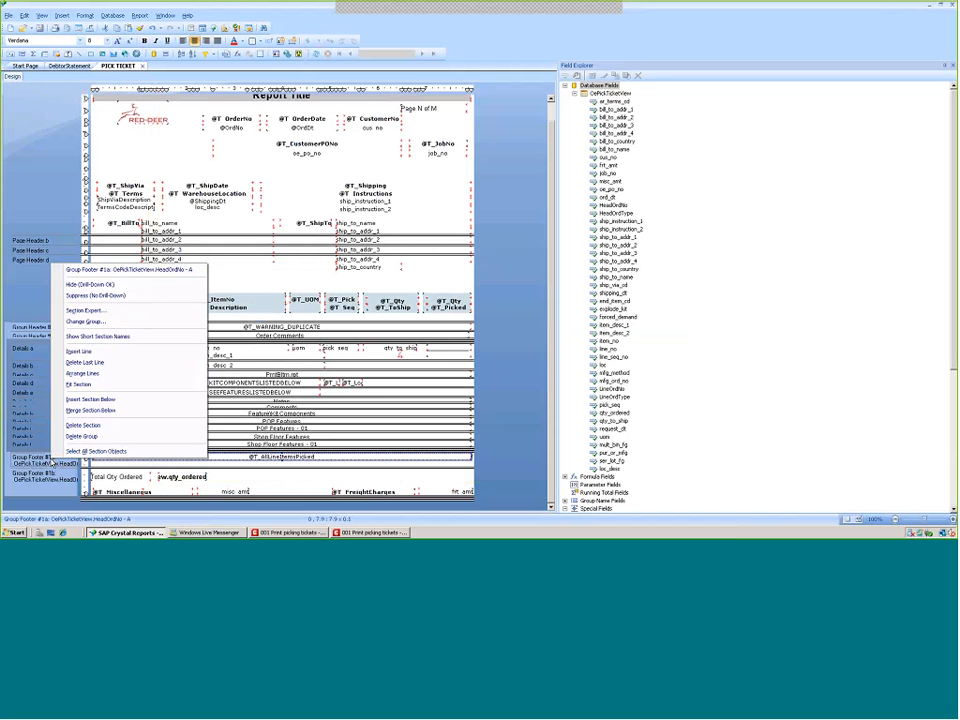
{"action": "left_click", "coordinate": [80, 311]}
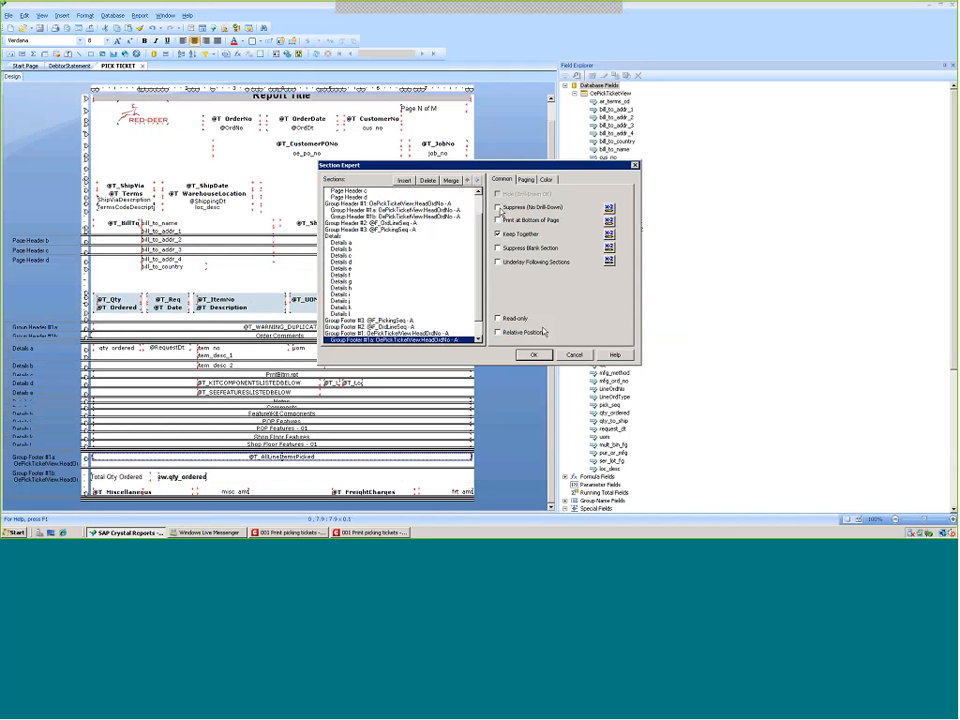
{"action": "left_click", "coordinate": [499, 208]}
{"action": "left_click", "coordinate": [535, 356]}
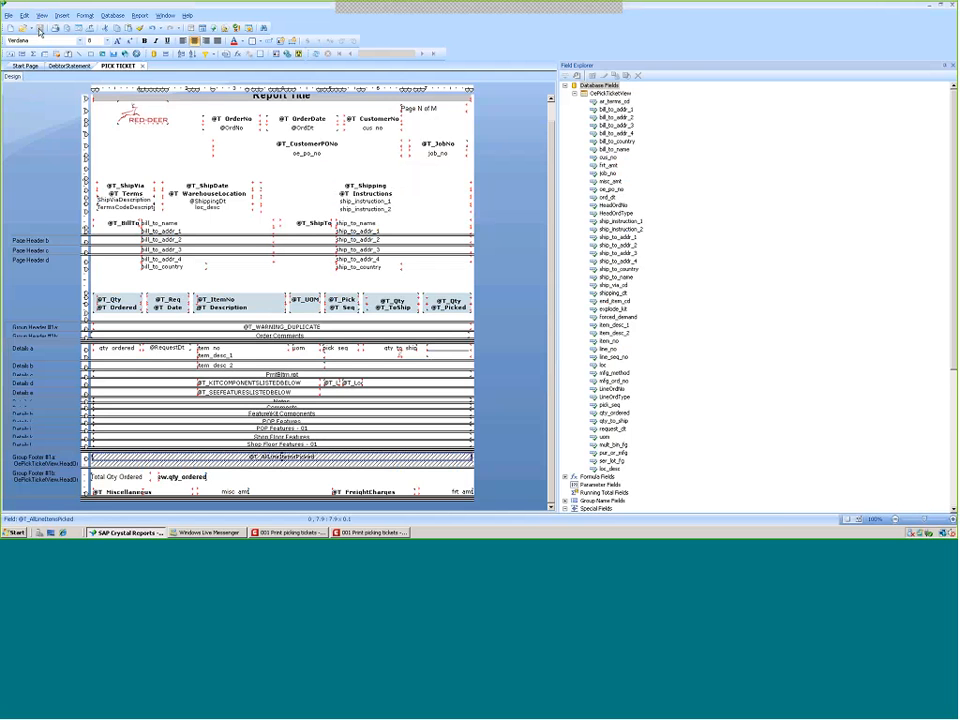
Close the pick ticket preview in Macola and print the pick ticket for order 1716 again
{"action": "left_click", "coordinate": [370, 533]}
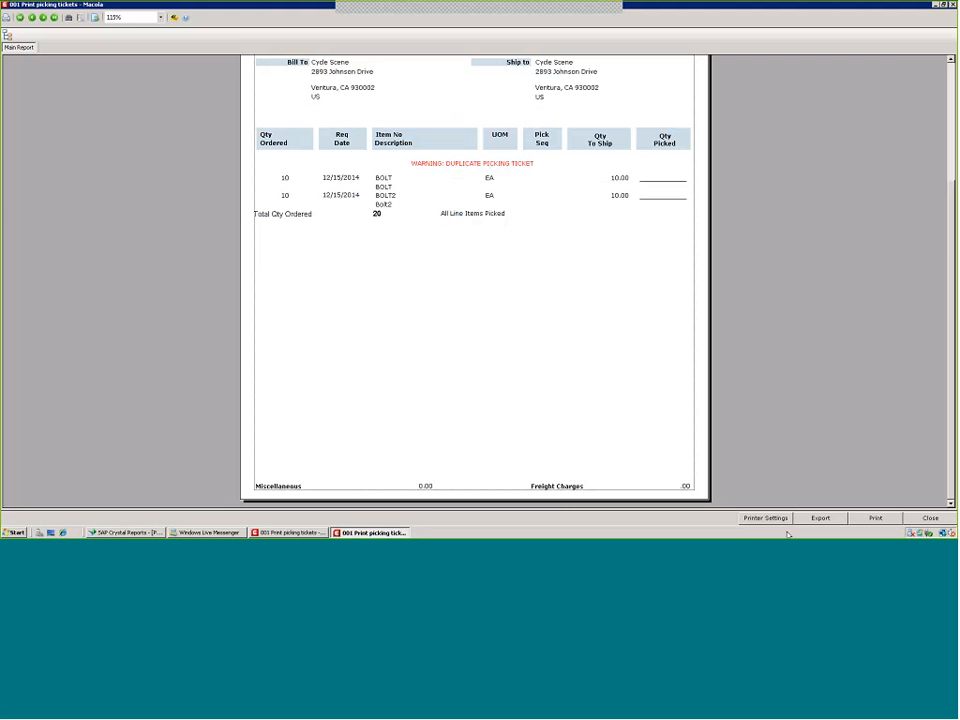
{"action": "left_click", "coordinate": [930, 518]}
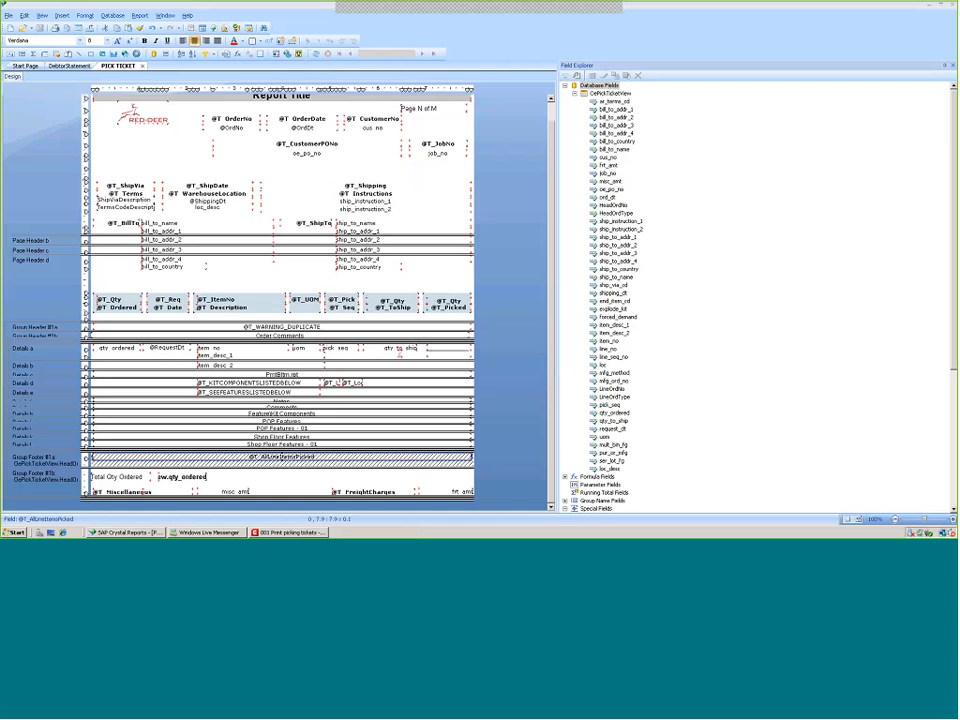
{"action": "left_click", "coordinate": [284, 533]}
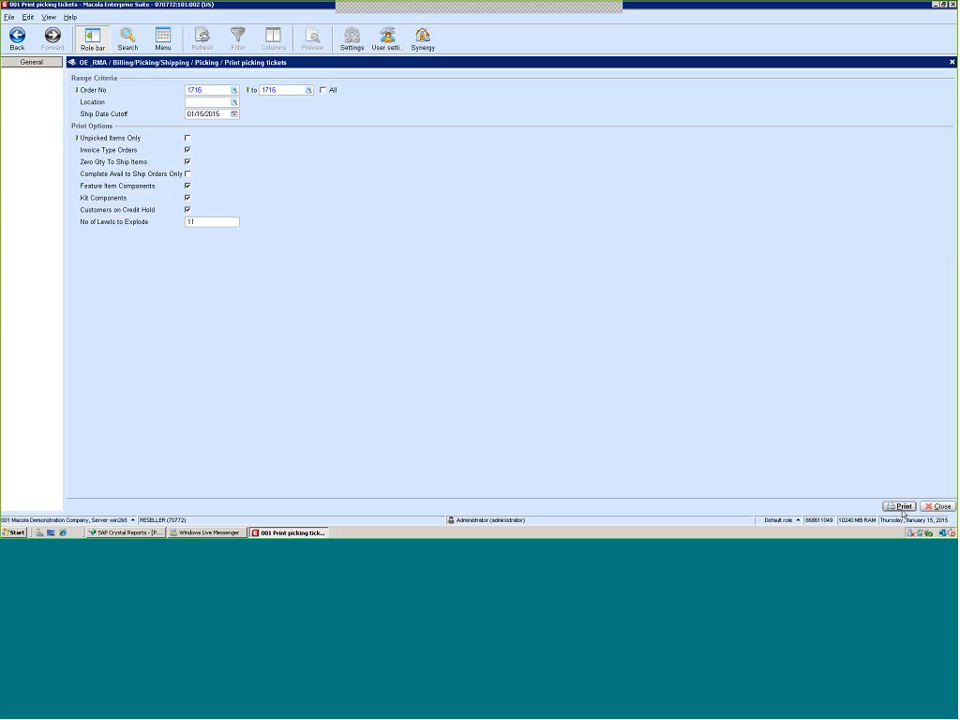
{"action": "left_click", "coordinate": [901, 507]}
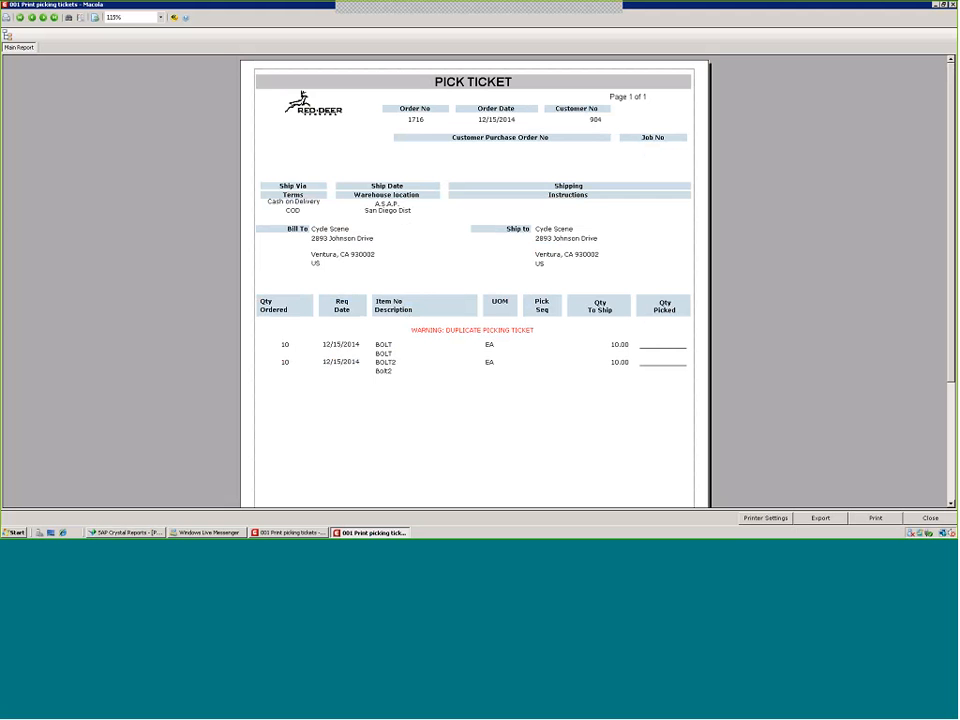
Scroll through the regenerated pick ticket to check the Total Qty Ordered line, then close the preview
{"action": "left_click", "coordinate": [951, 503]}
{"action": "left_click", "coordinate": [951, 503]}
{"action": "left_click", "coordinate": [951, 503]}
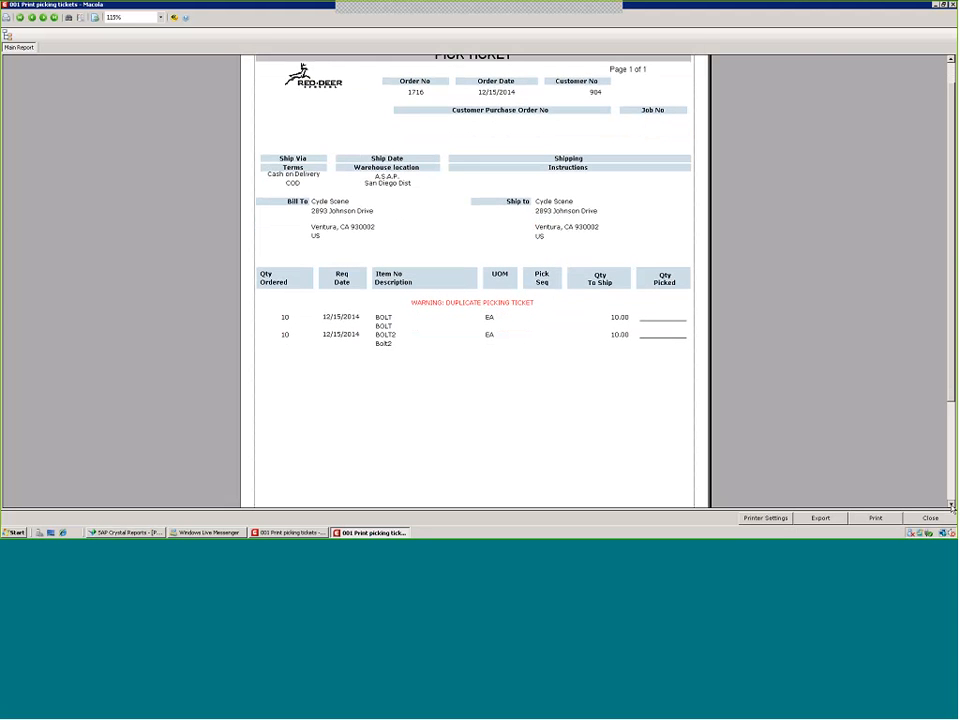
{"action": "left_click", "coordinate": [951, 503]}
{"action": "left_click", "coordinate": [951, 503]}
{"action": "left_click", "coordinate": [951, 505]}
{"action": "left_click", "coordinate": [951, 505]}
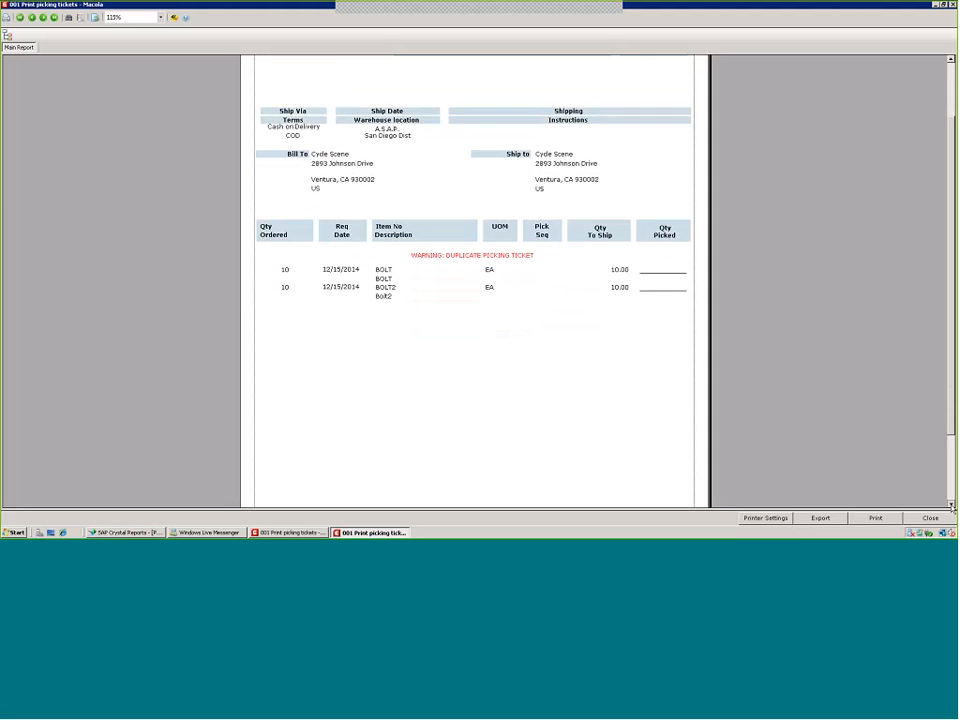
{"action": "left_click_drag", "start_coordinate": [952, 414], "coordinate": [952, 482]}
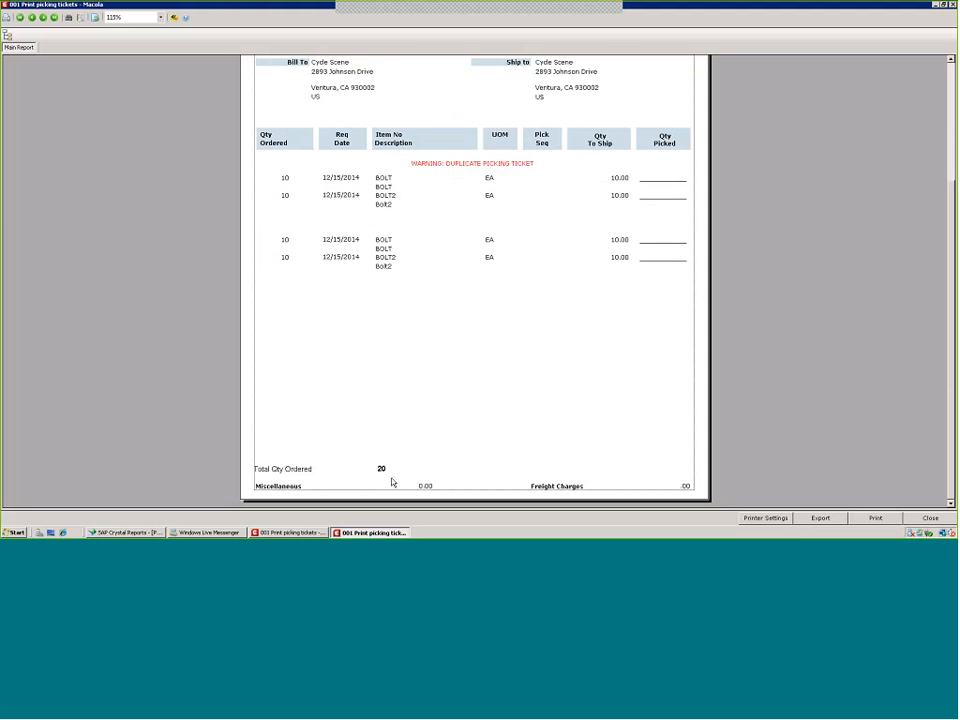
{"action": "left_click", "coordinate": [314, 470]}
{"action": "left_click", "coordinate": [381, 468]}
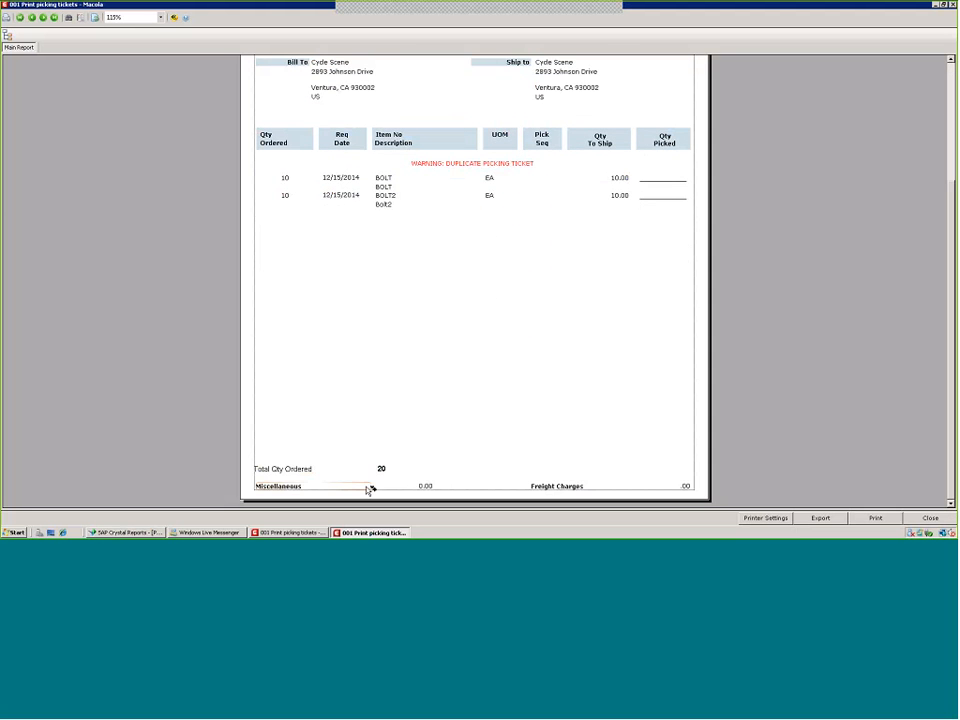
{"action": "left_click", "coordinate": [686, 486]}
{"action": "left_click", "coordinate": [280, 177]}
{"action": "left_click", "coordinate": [719, 168]}
{"action": "left_click", "coordinate": [930, 518]}
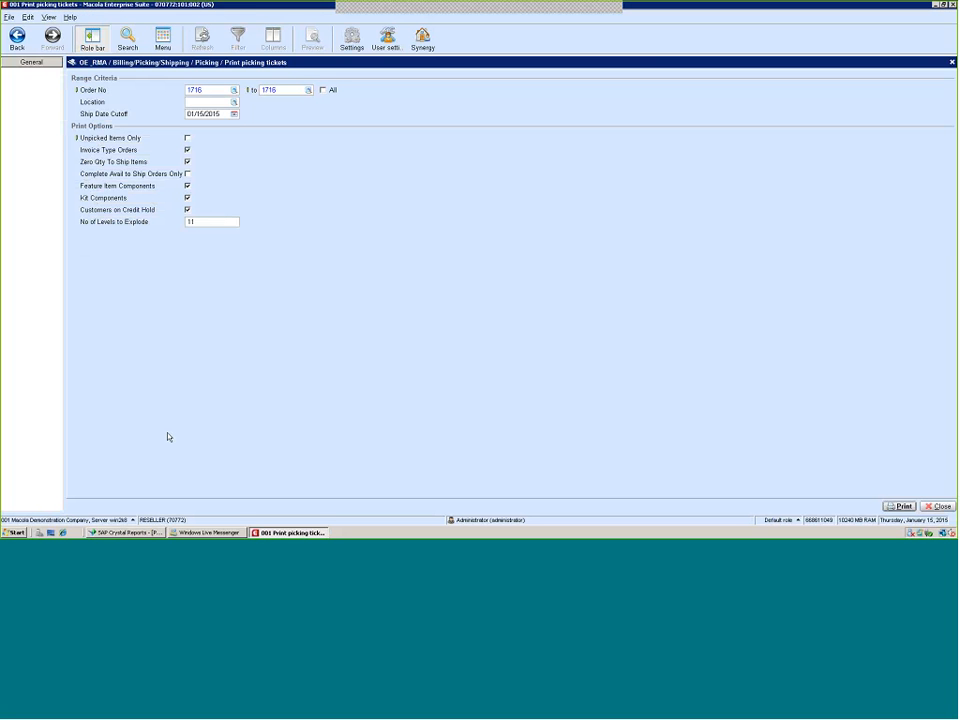
Open the report's Summary Info and set the Author to Changed on 1/15/15
{"action": "left_click", "coordinate": [150, 532]}
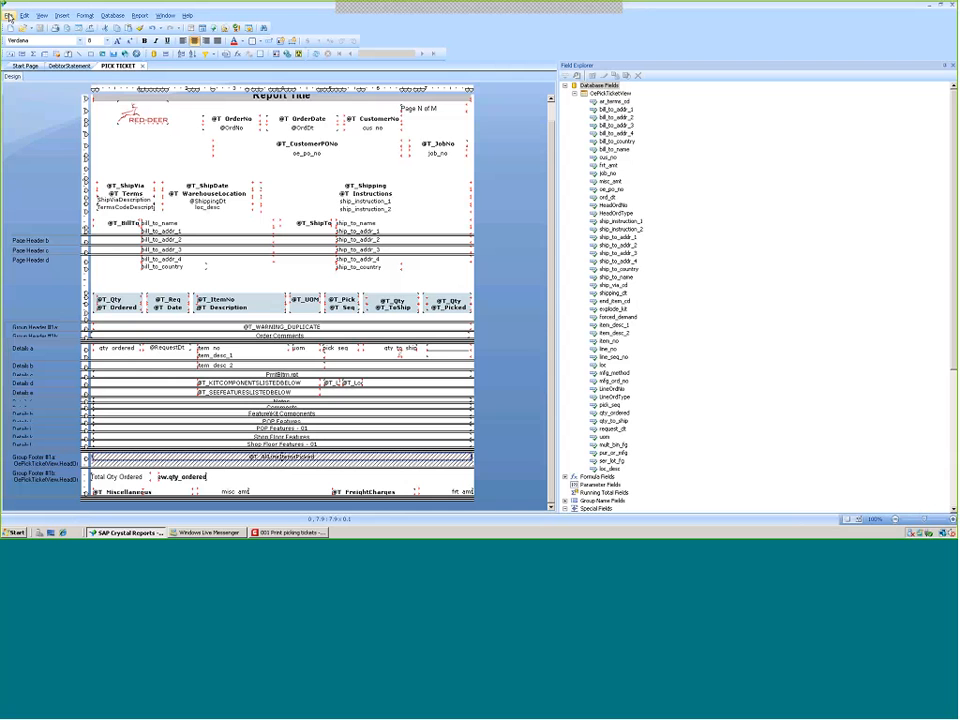
{"action": "left_click", "coordinate": [8, 16]}
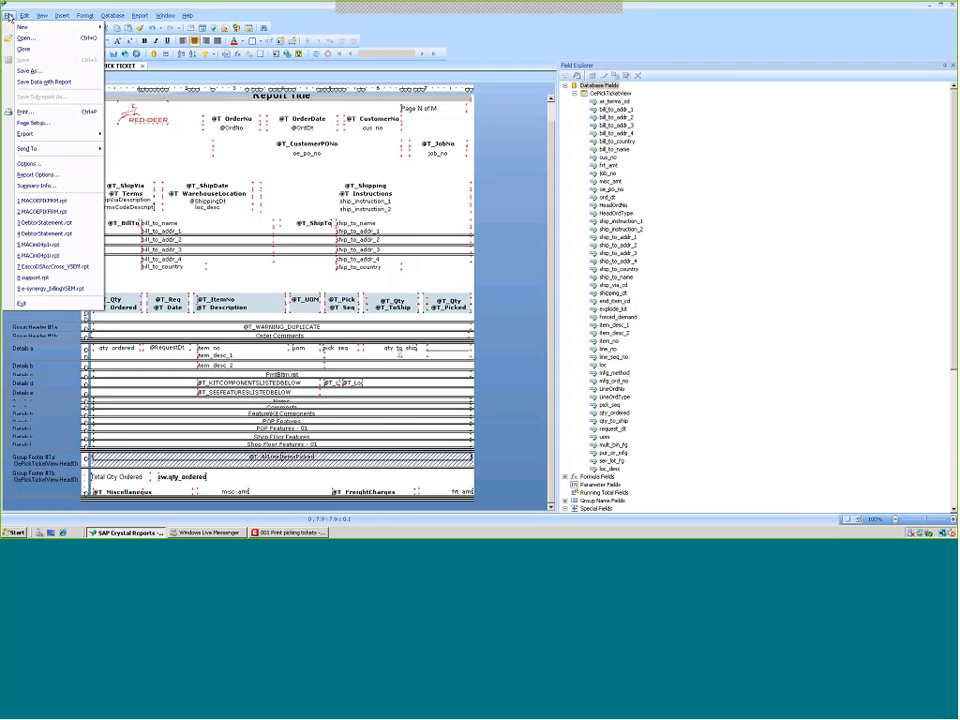
{"action": "left_click", "coordinate": [27, 188]}
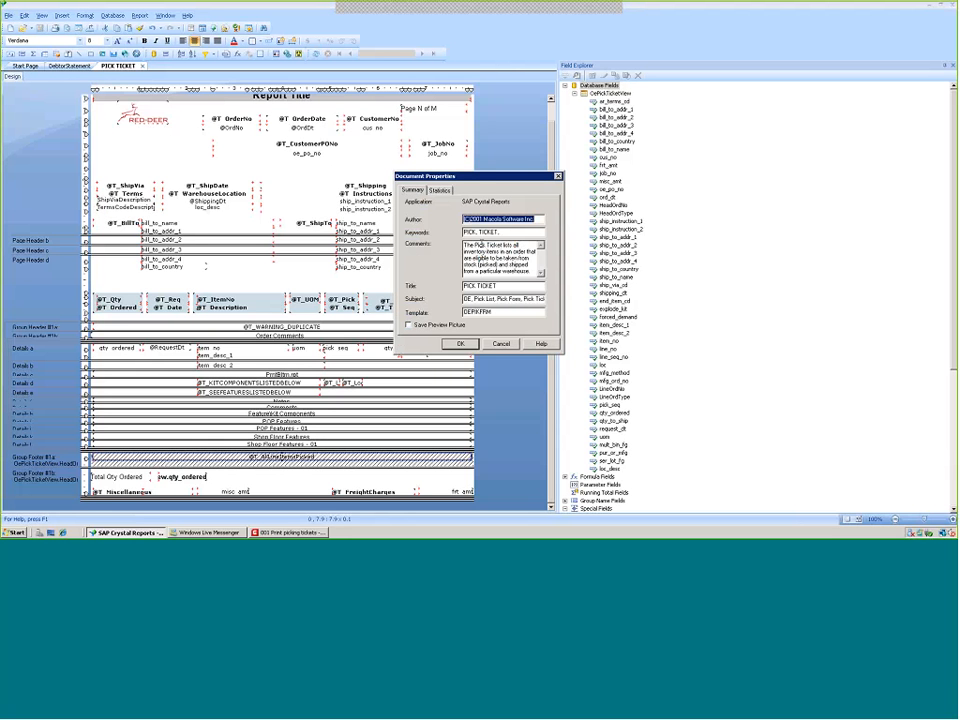
{"action": "left_click_drag", "start_coordinate": [464, 244], "coordinate": [530, 271]}
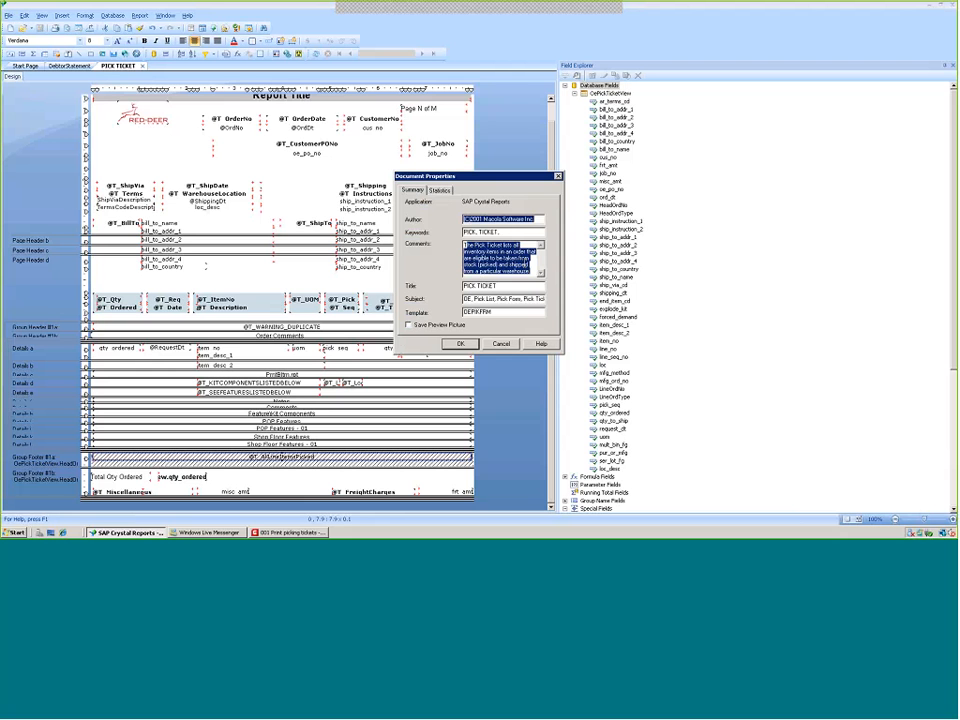
{"action": "left_click", "coordinate": [537, 219]}
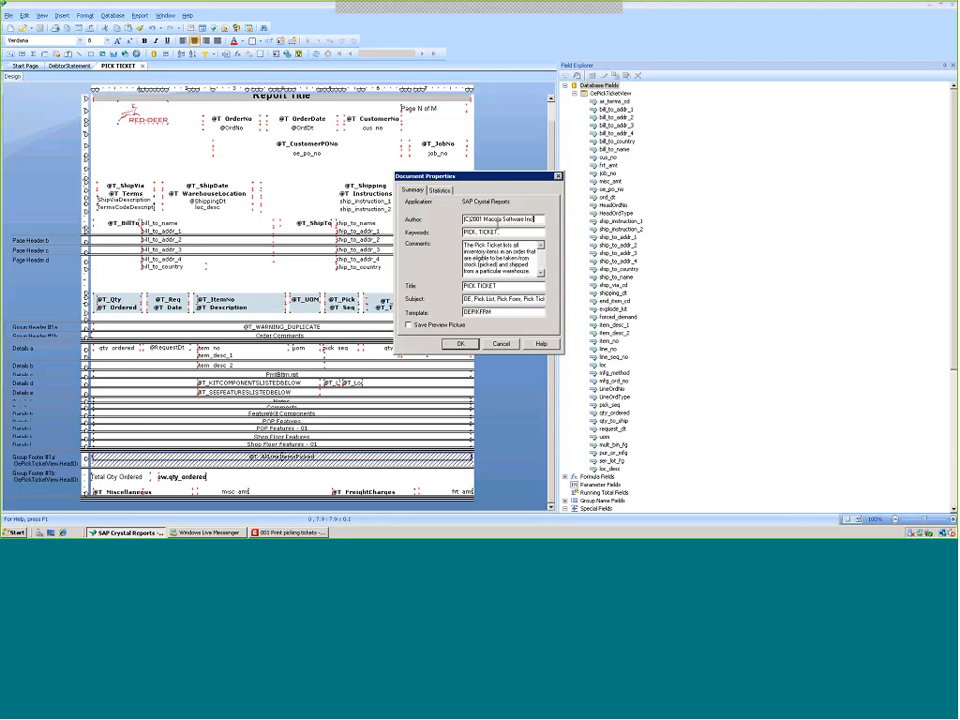
{"action": "left_click_drag", "start_coordinate": [537, 219], "coordinate": [441, 227]}
{"action": "type", "text": "Changed on"}
{"action": "type", "text": " 1/8"}
{"action": "type", "text": "5/15"}
Replace the document comments with Changes to format and confirm the document properties
{"action": "left_click_drag", "start_coordinate": [465, 245], "coordinate": [541, 271]}
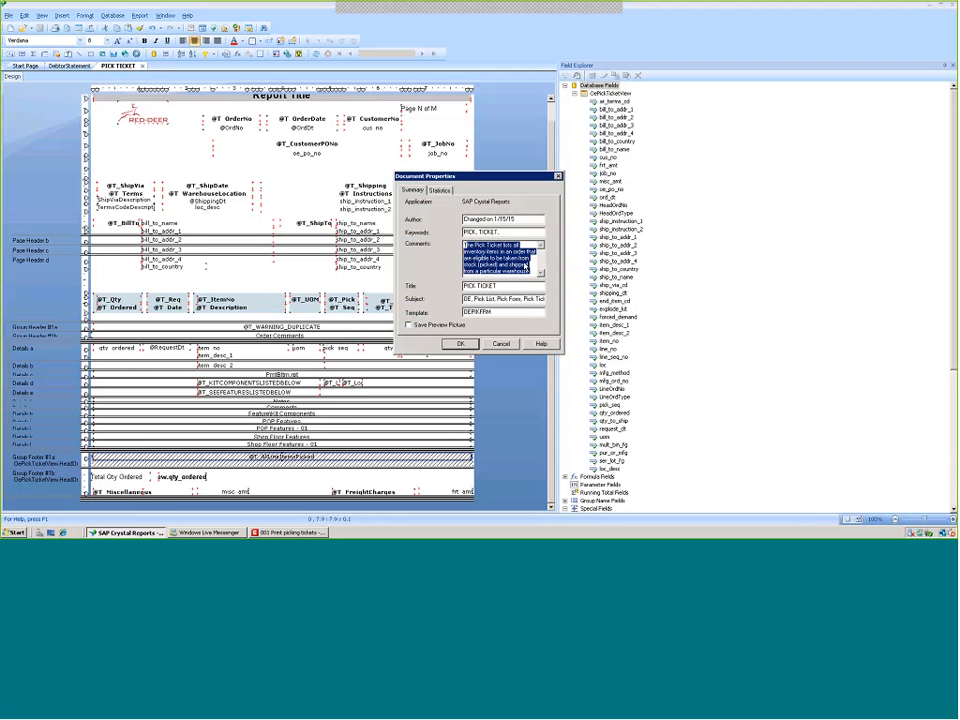
{"action": "type", "text": "T"}
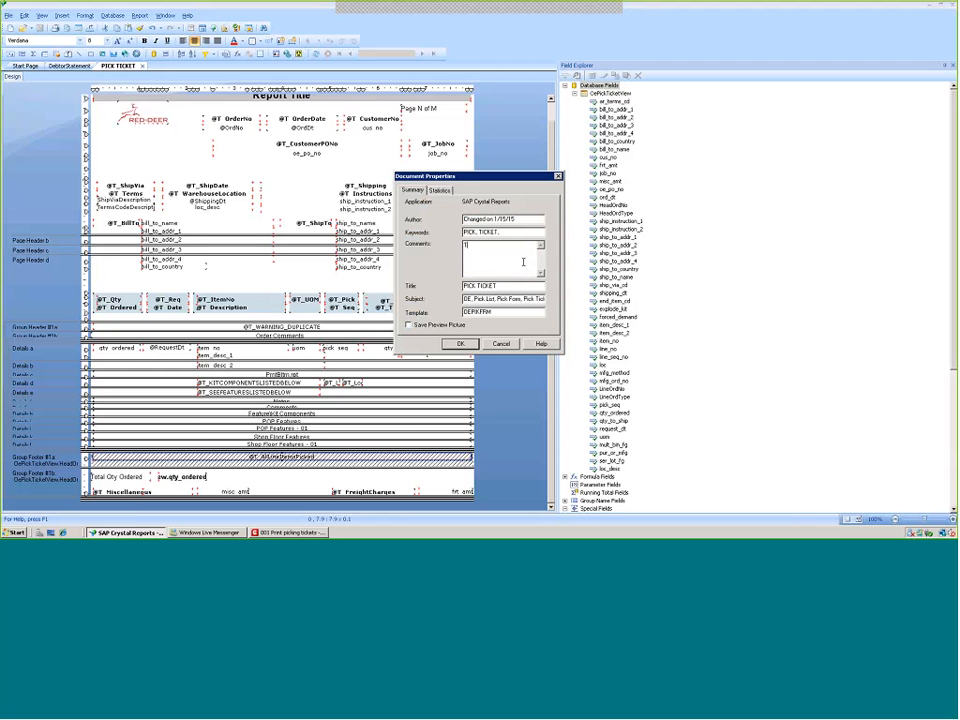
{"action": "type", "text": "hanges to format"}
{"action": "left_click", "coordinate": [460, 344]}
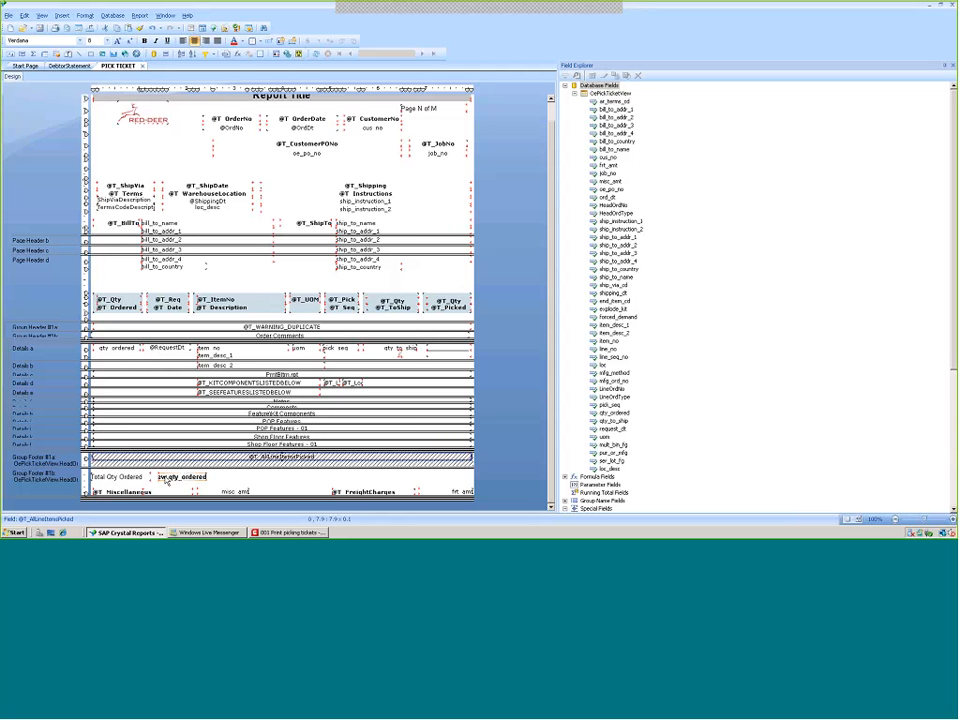
Shift the summary field and the Total Qty Ordered label to the right within Group Footer #1b
{"action": "left_click_drag", "start_coordinate": [166, 481], "coordinate": [216, 479]}
{"action": "left_click_drag", "start_coordinate": [119, 481], "coordinate": [175, 478]}
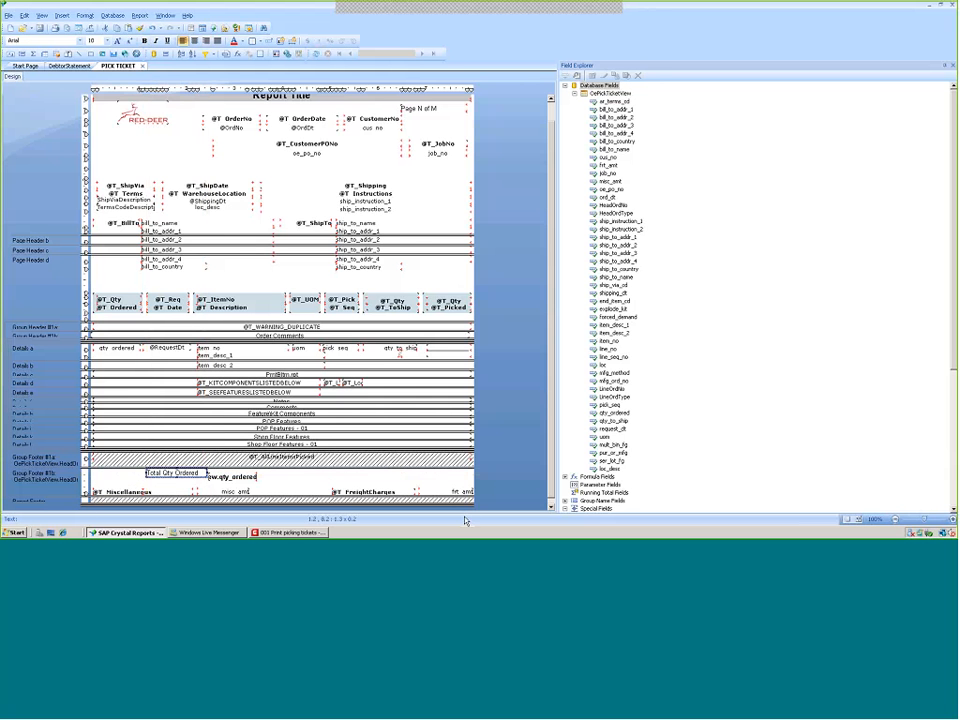
{"action": "left_click", "coordinate": [551, 508]}
{"action": "left_click", "coordinate": [551, 508]}
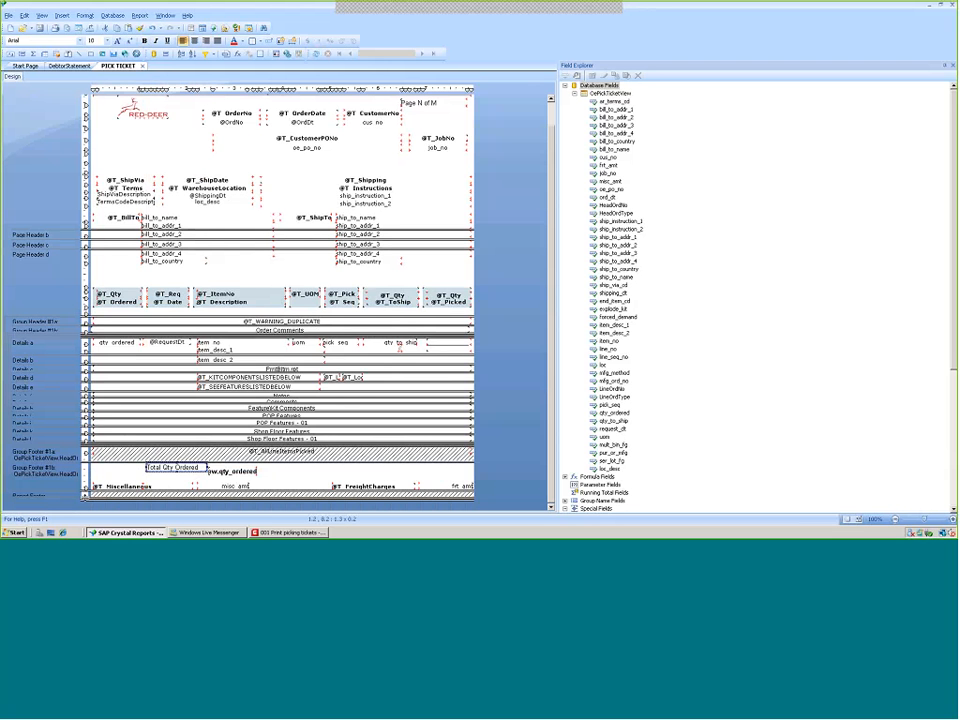
{"action": "left_click_drag", "start_coordinate": [37, 499], "coordinate": [37, 505]}
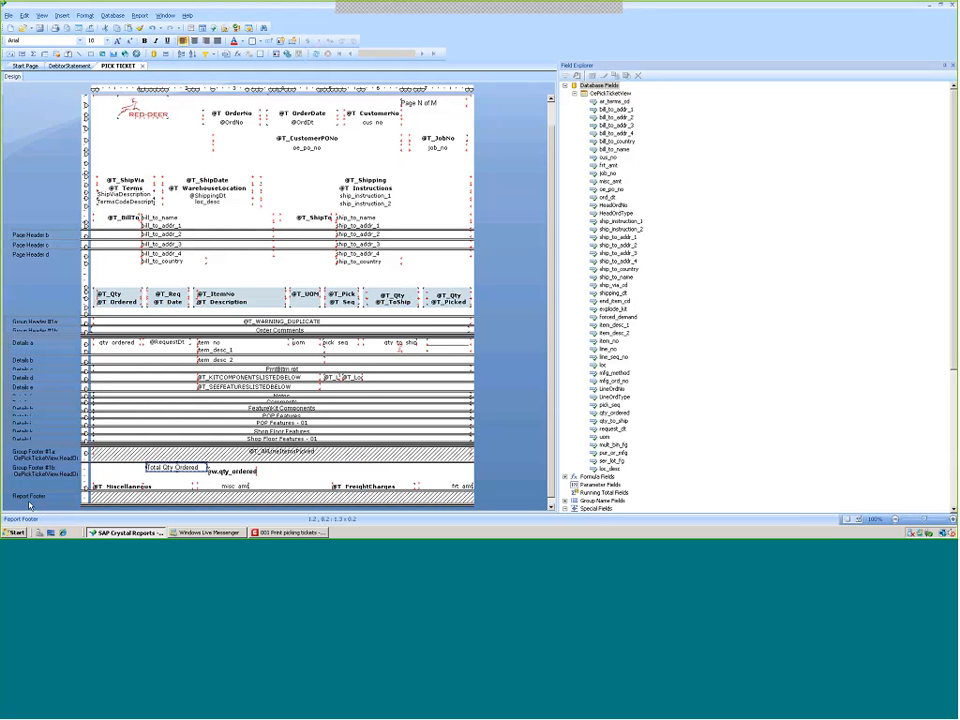
Unsuppress the Report Footer section in the Section Expert
{"action": "right_click", "coordinate": [36, 453]}
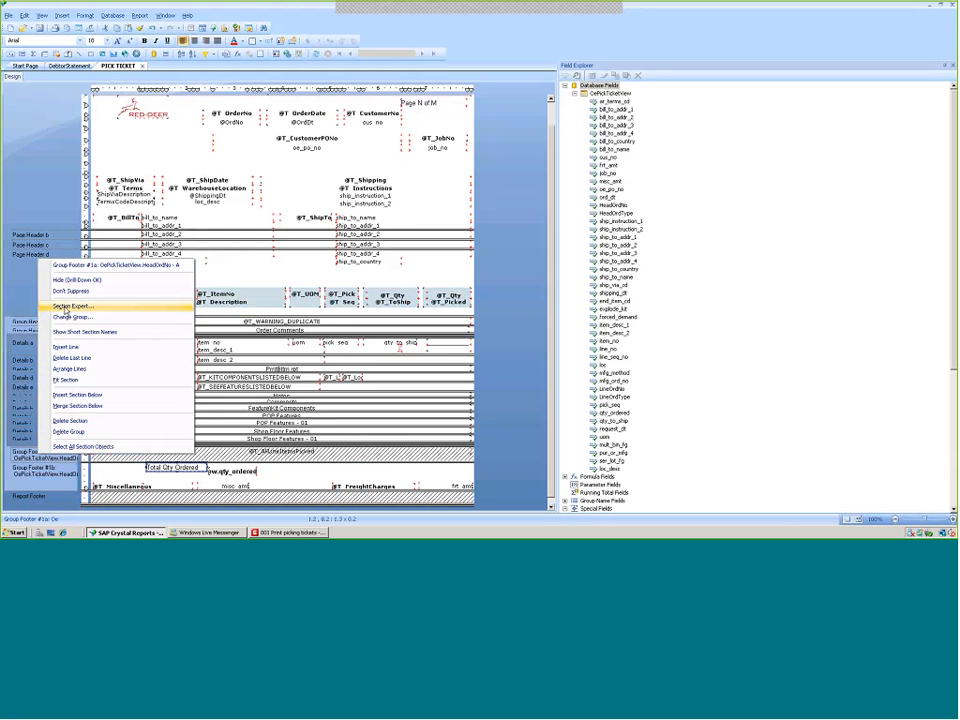
{"action": "left_click", "coordinate": [66, 310]}
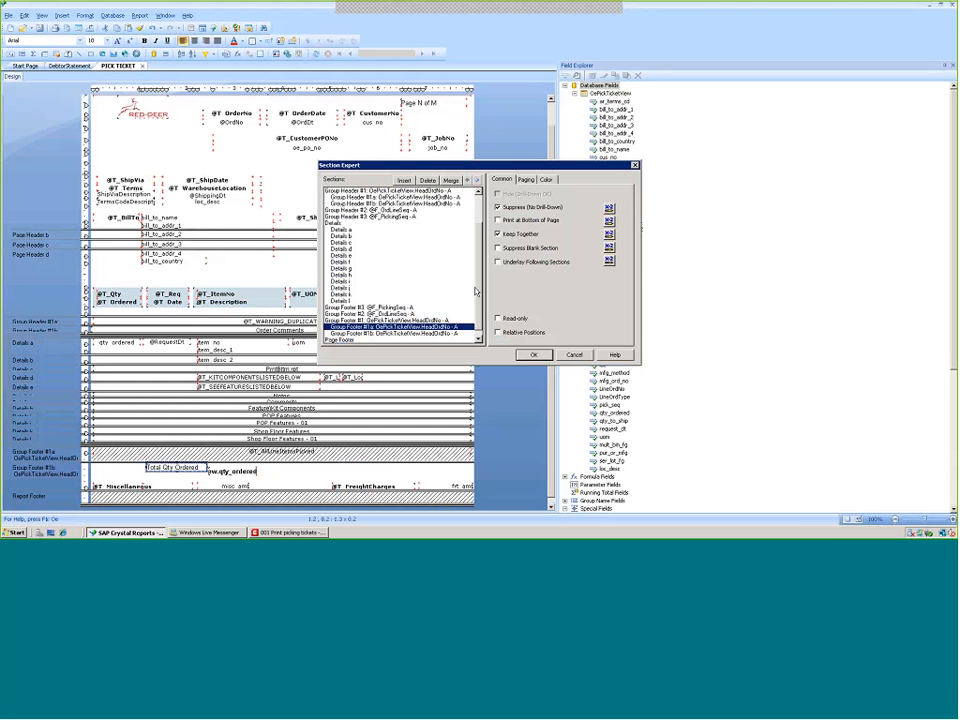
{"action": "scroll", "coordinate": [436, 340], "scroll_direction": "down", "scroll_amount": 1}
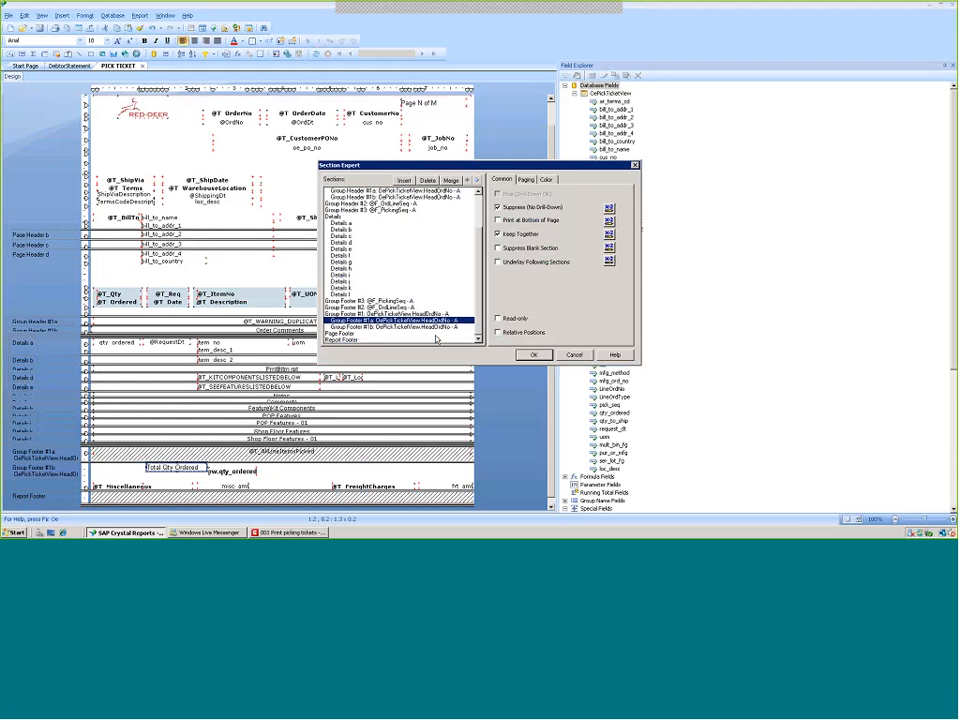
{"action": "left_click", "coordinate": [340, 340]}
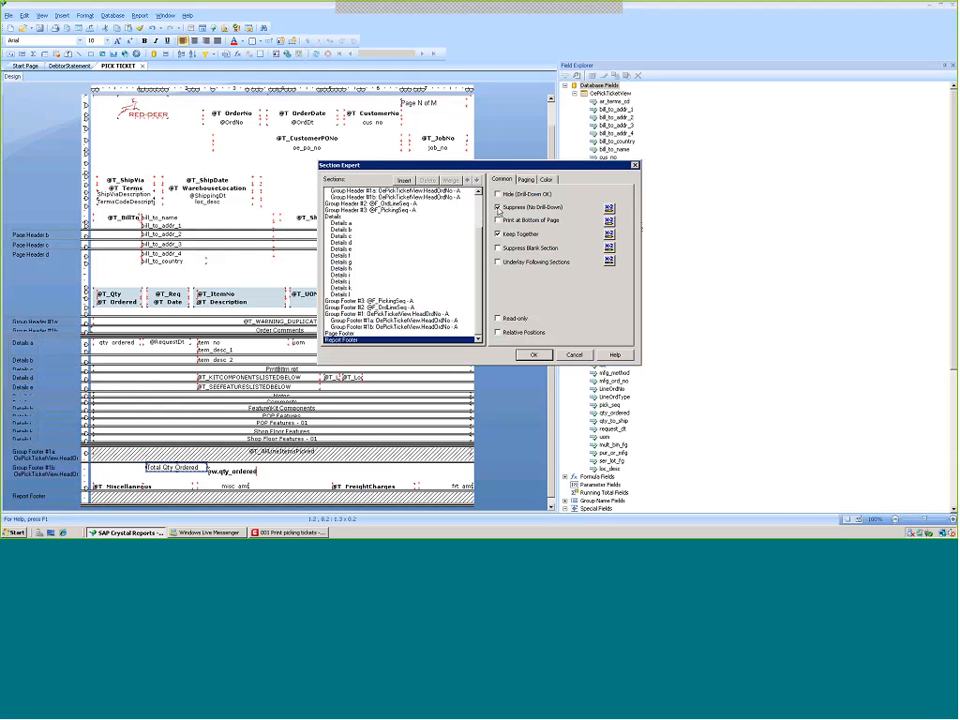
{"action": "left_click", "coordinate": [498, 208]}
{"action": "left_click", "coordinate": [534, 355]}
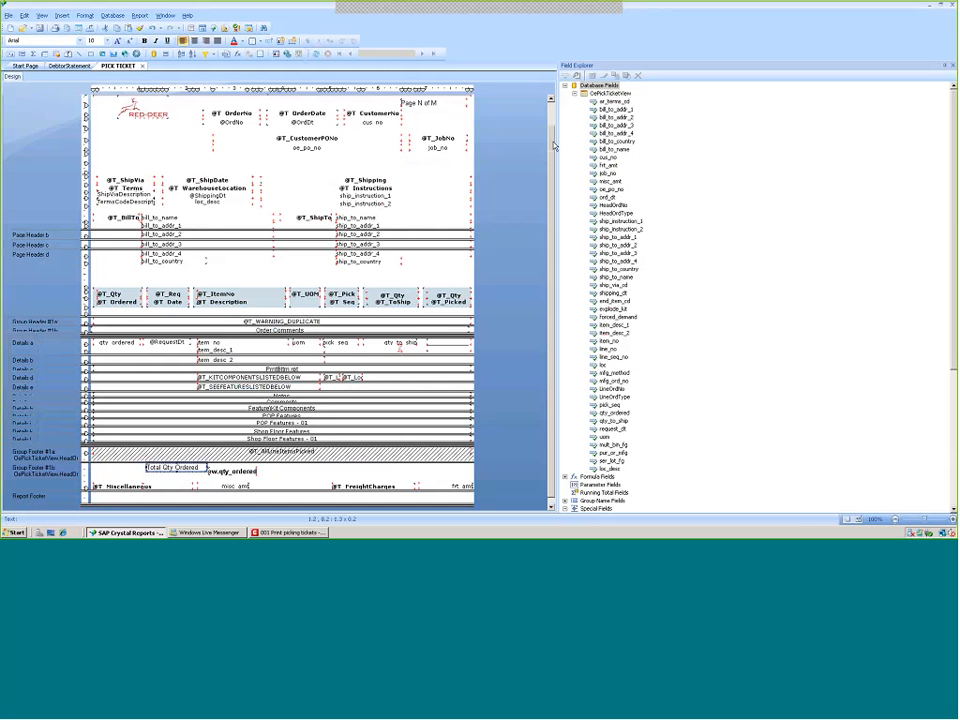
Place the File Author special field in the Report Footer
{"action": "left_click", "coordinate": [574, 93]}
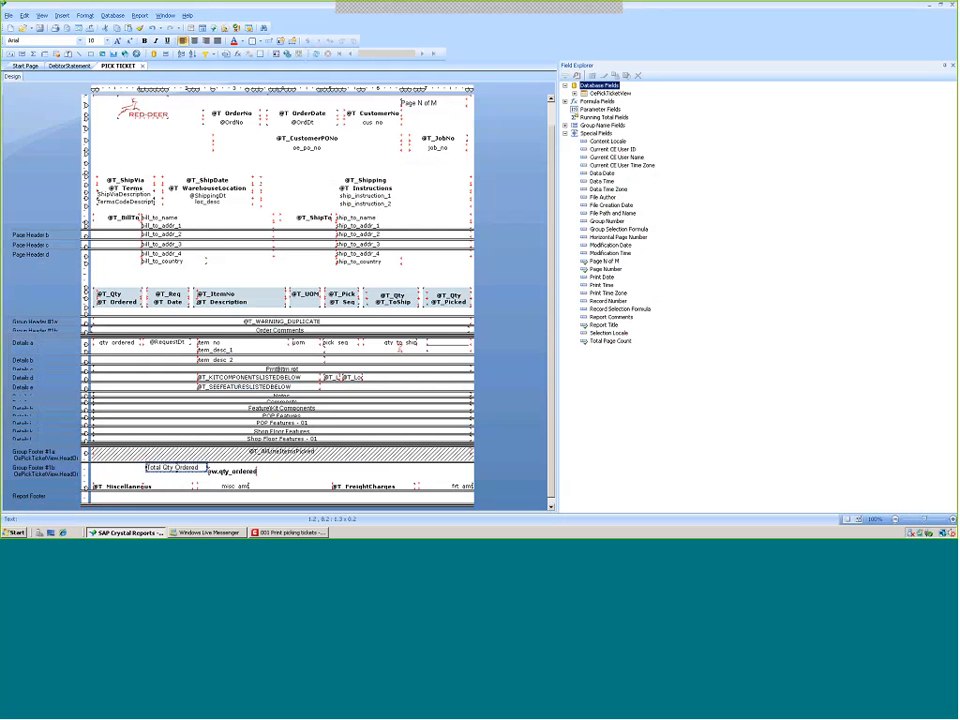
{"action": "left_click", "coordinate": [602, 198]}
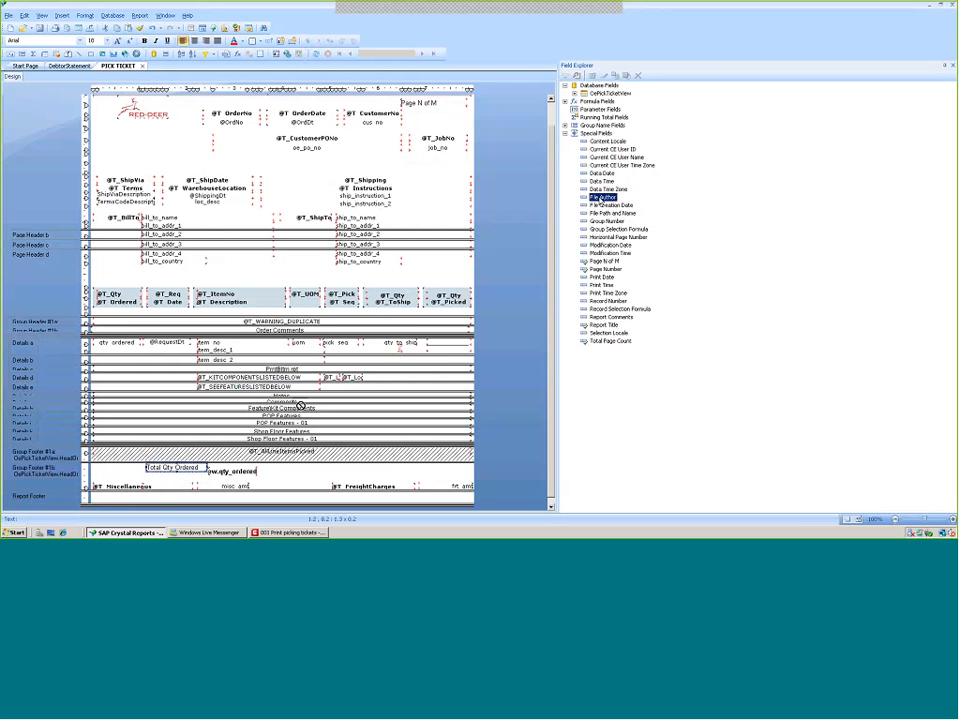
{"action": "left_click_drag", "start_coordinate": [602, 200], "coordinate": [112, 496]}
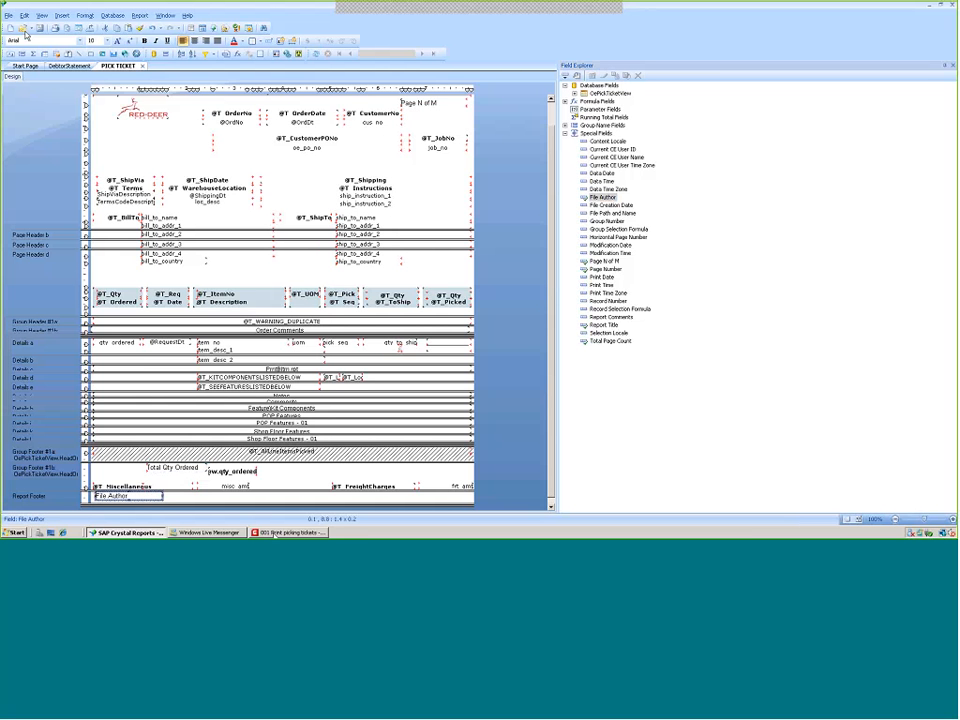
Reopen Print picking tickets in Macola and print the pick ticket for order 1716
{"action": "left_click", "coordinate": [274, 534]}
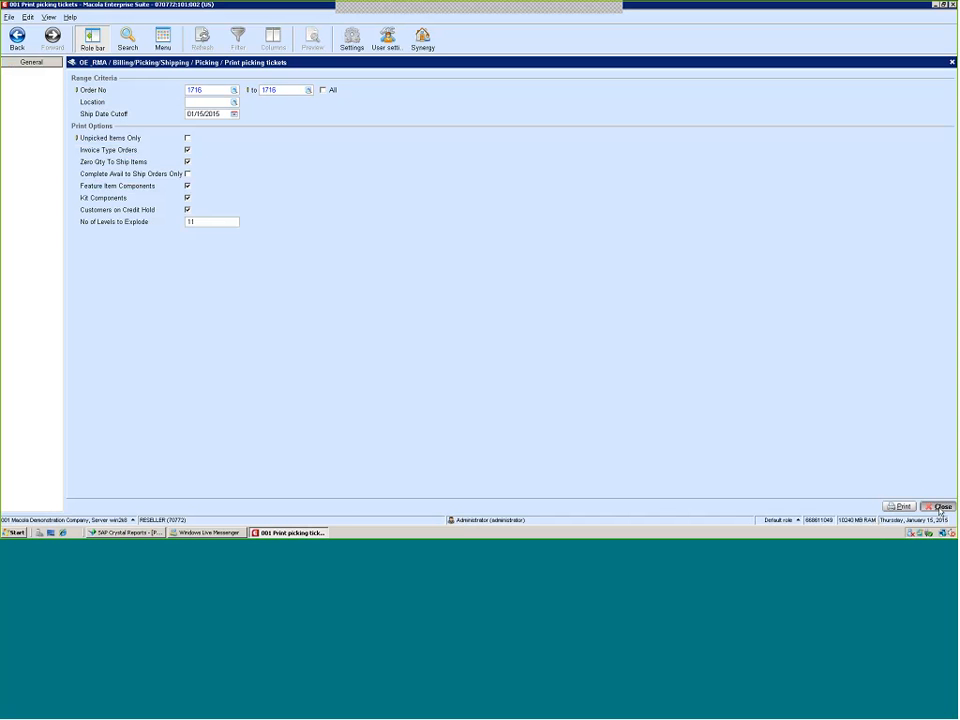
{"action": "left_click", "coordinate": [940, 507]}
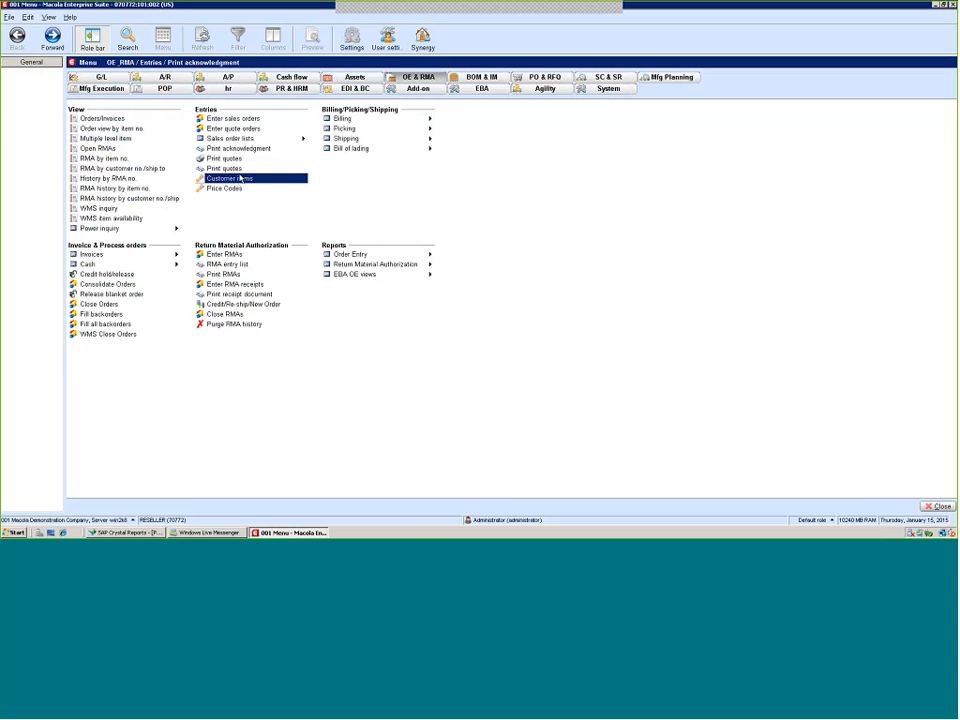
{"action": "left_click", "coordinate": [376, 133]}
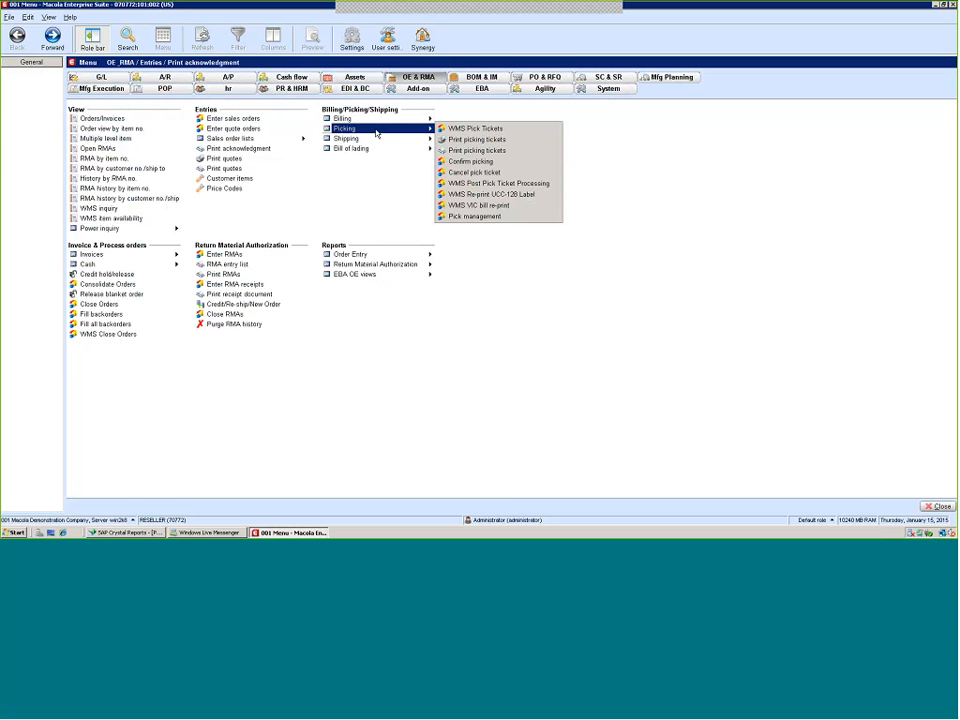
{"action": "left_click", "coordinate": [461, 151]}
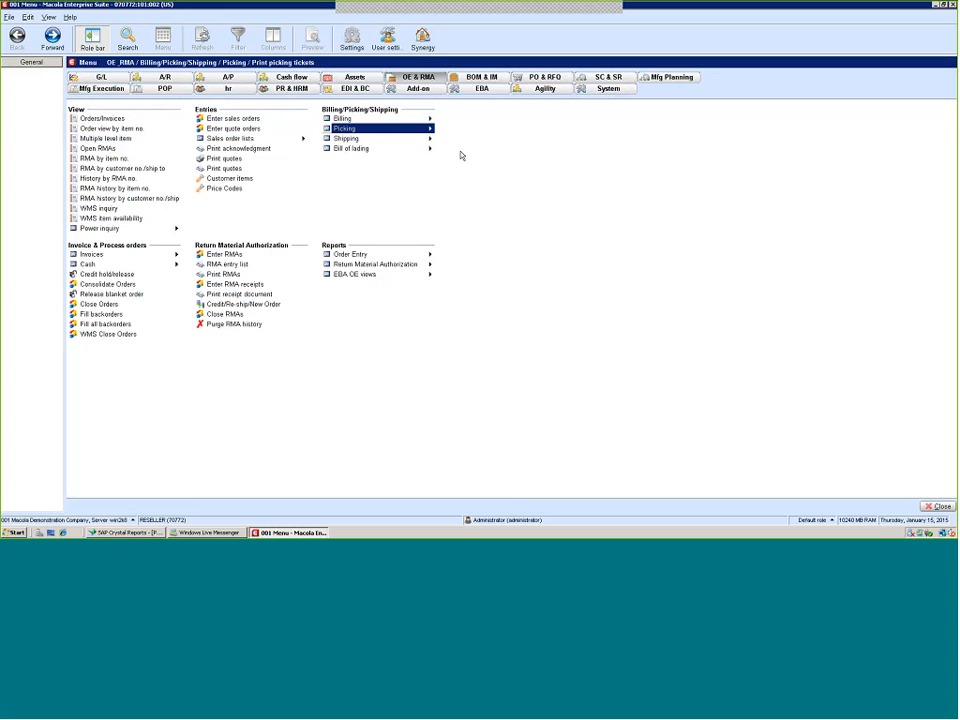
{"action": "left_click", "coordinate": [427, 138]}
{"action": "left_click", "coordinate": [425, 131]}
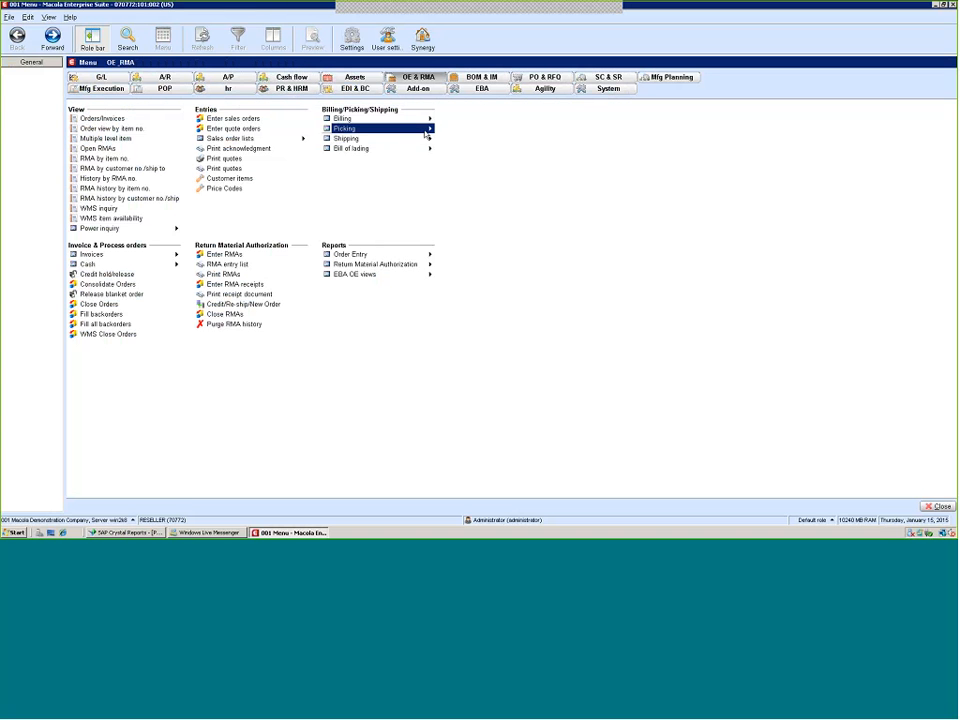
{"action": "left_click", "coordinate": [427, 133]}
{"action": "left_click", "coordinate": [456, 151]}
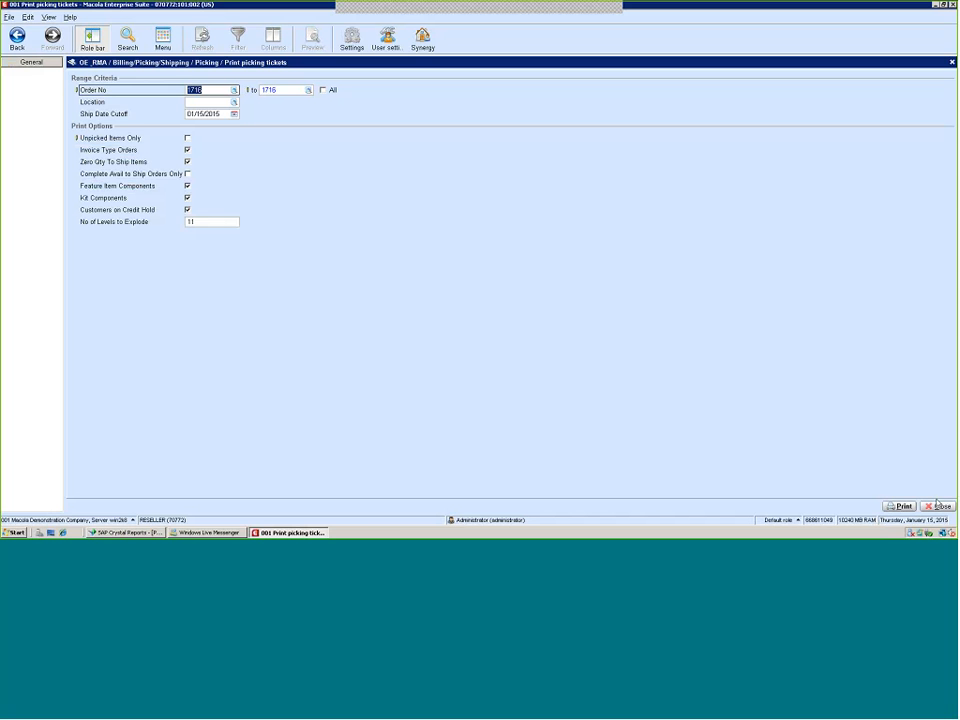
{"action": "left_click", "coordinate": [903, 506]}
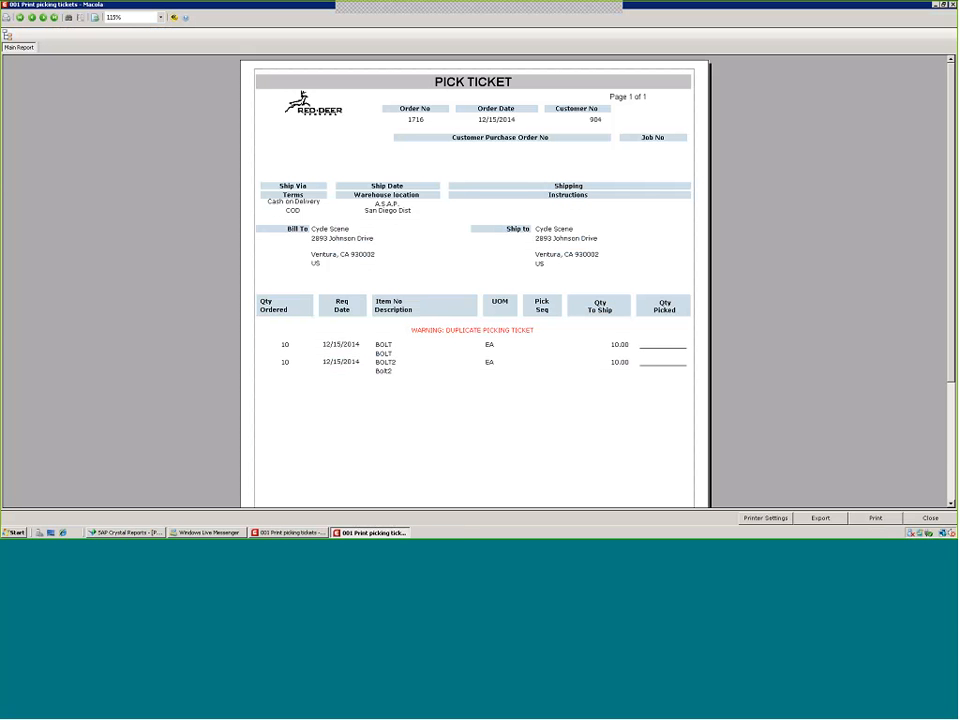
Page through the pick ticket preview to check where the author line prints
{"action": "scroll", "coordinate": [940, 476], "scroll_direction": "down", "scroll_amount": 3}
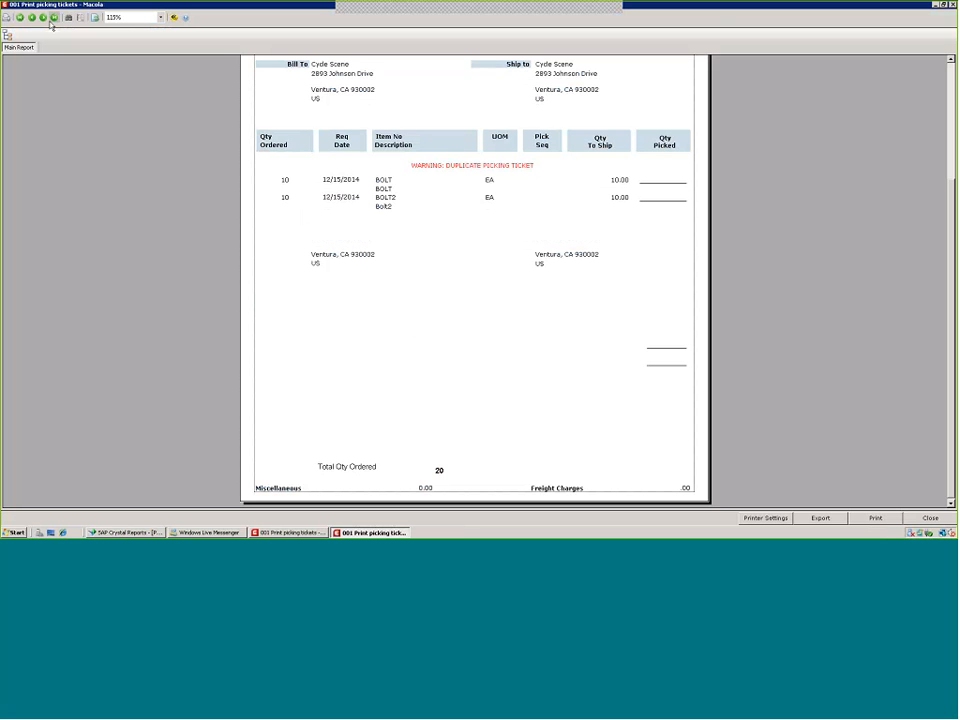
{"action": "left_click", "coordinate": [50, 22]}
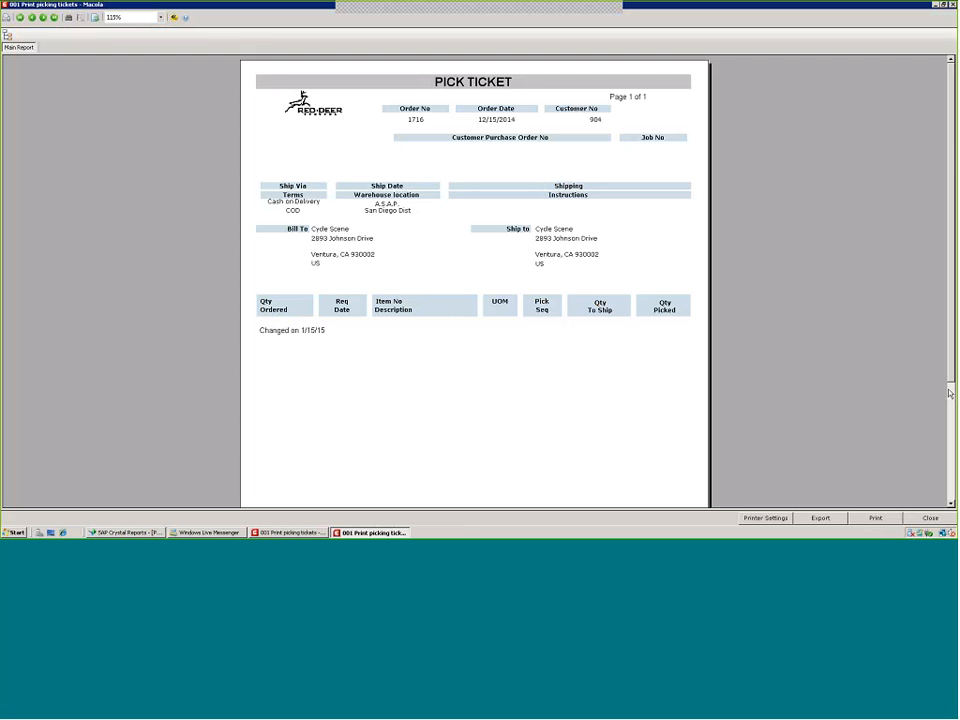
{"action": "left_click", "coordinate": [286, 333]}
{"action": "left_click", "coordinate": [340, 433]}
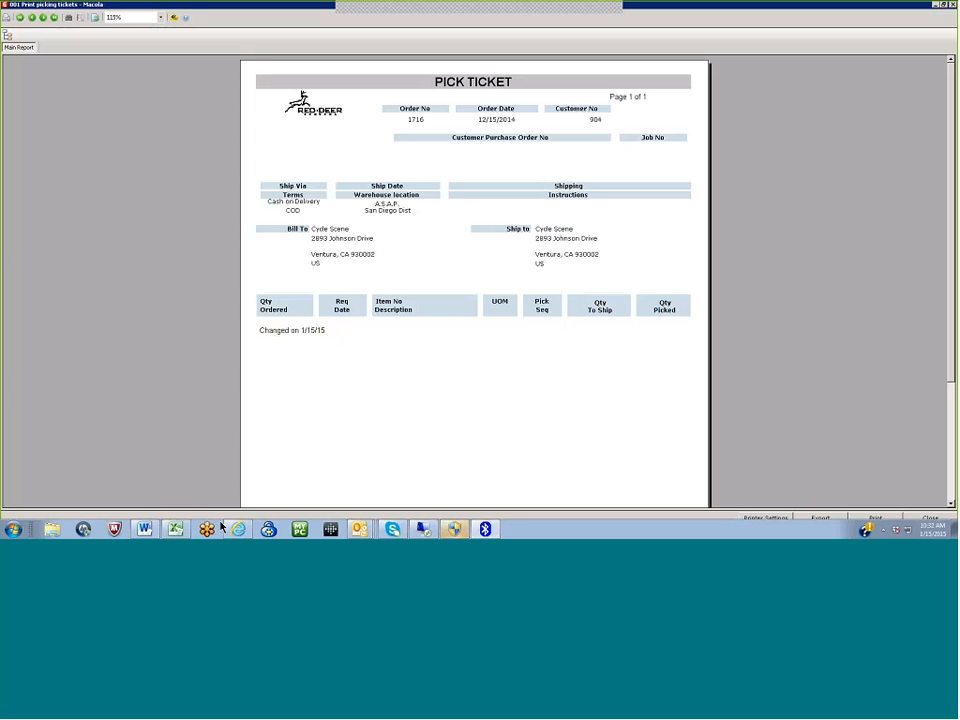
Unsuppress the Page Footer section in the Section Expert
{"action": "left_click", "coordinate": [118, 533]}
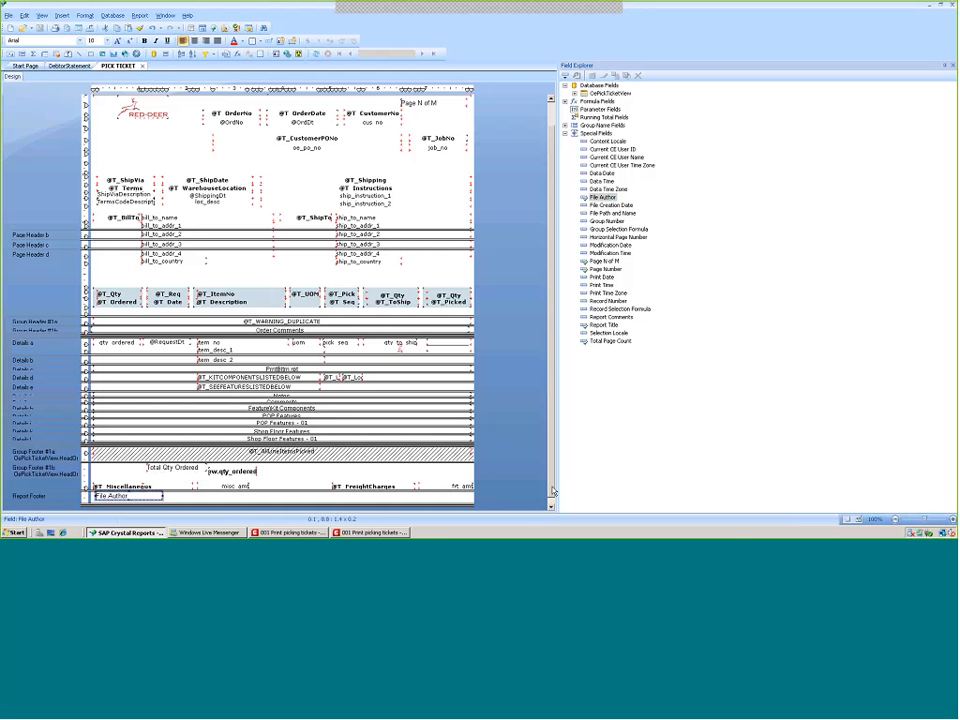
{"action": "left_click", "coordinate": [551, 507]}
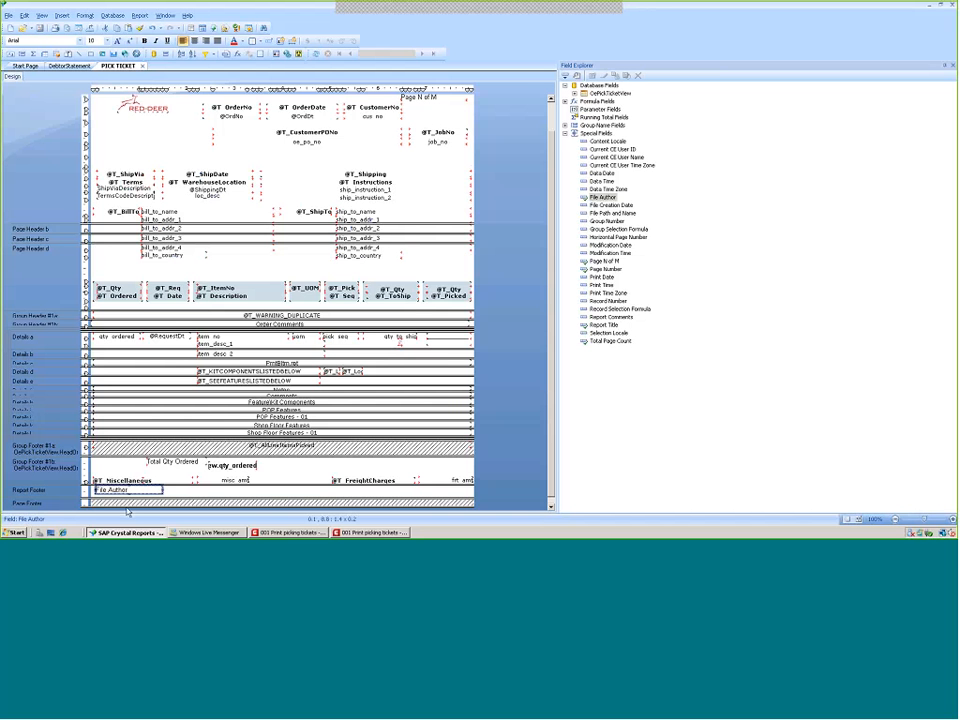
{"action": "scroll", "coordinate": [125, 405], "scroll_direction": "down", "scroll_amount": 3}
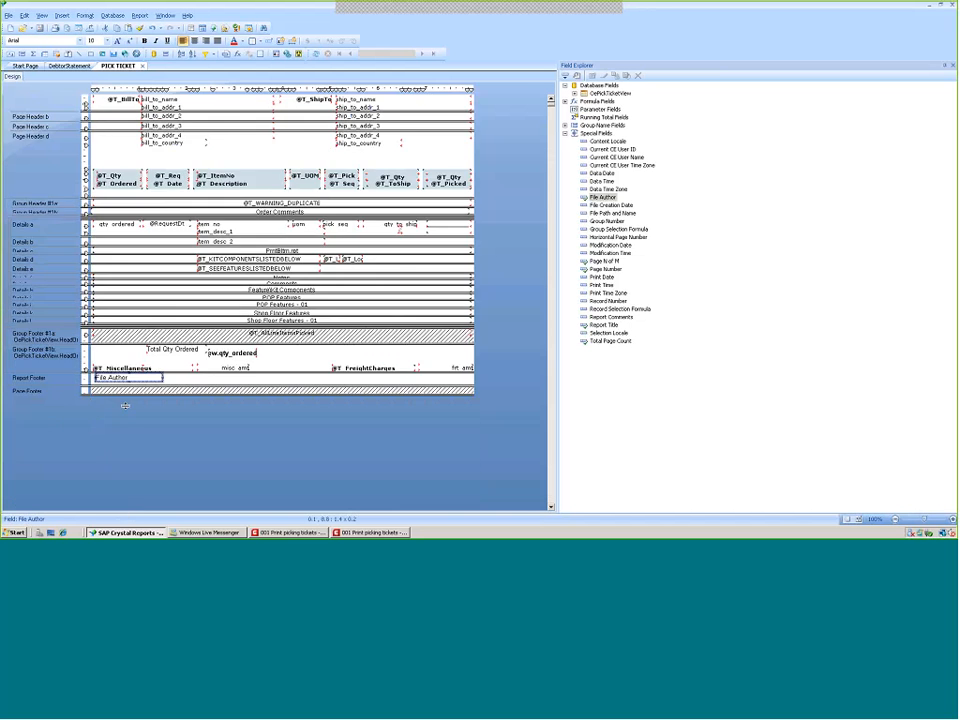
{"action": "scroll", "coordinate": [125, 405], "scroll_direction": "up", "scroll_amount": 2}
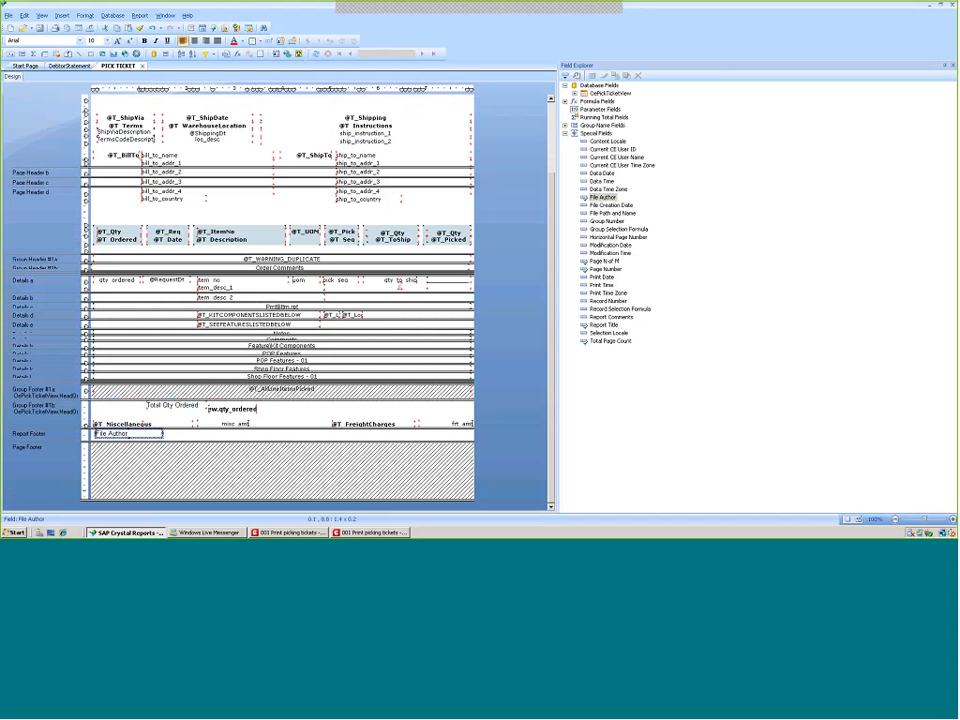
{"action": "right_click", "coordinate": [50, 455]}
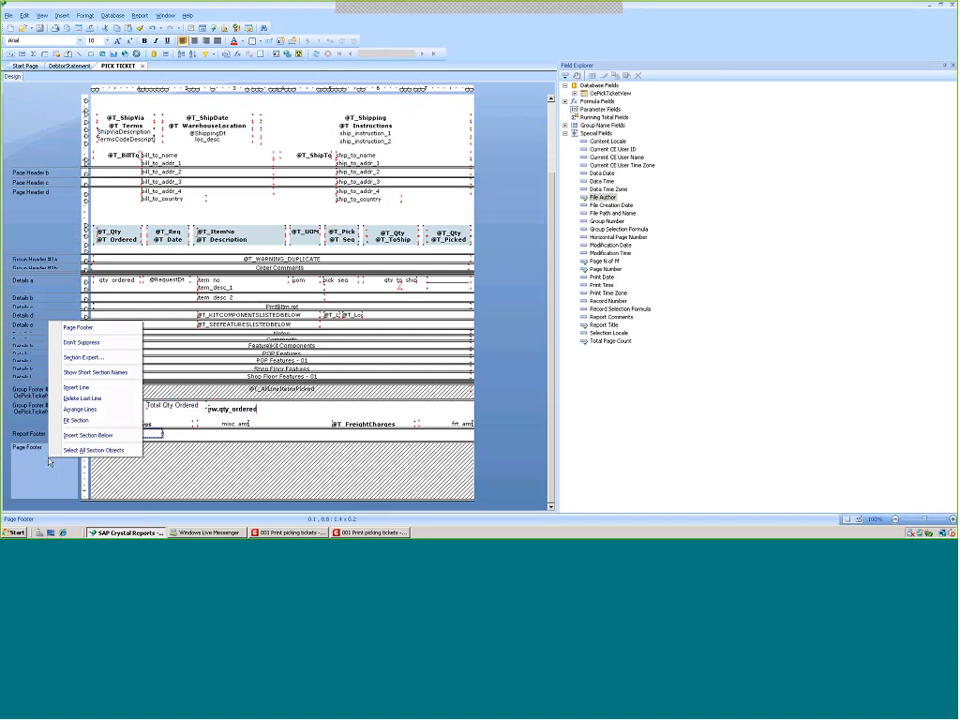
{"action": "left_click", "coordinate": [80, 357]}
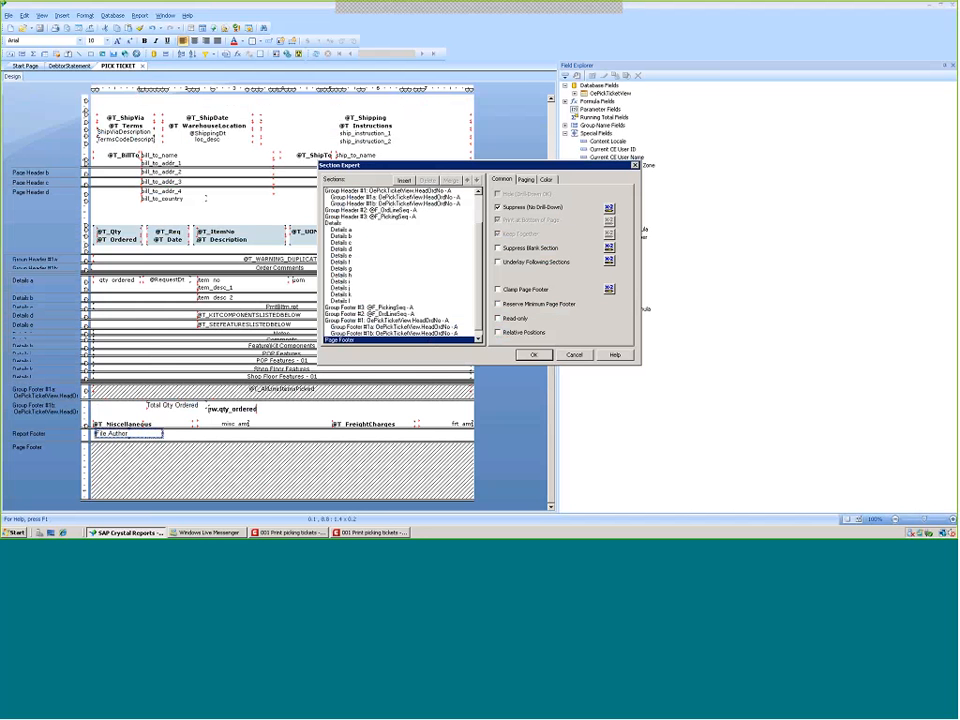
{"action": "left_click", "coordinate": [498, 207]}
{"action": "left_click", "coordinate": [533, 354]}
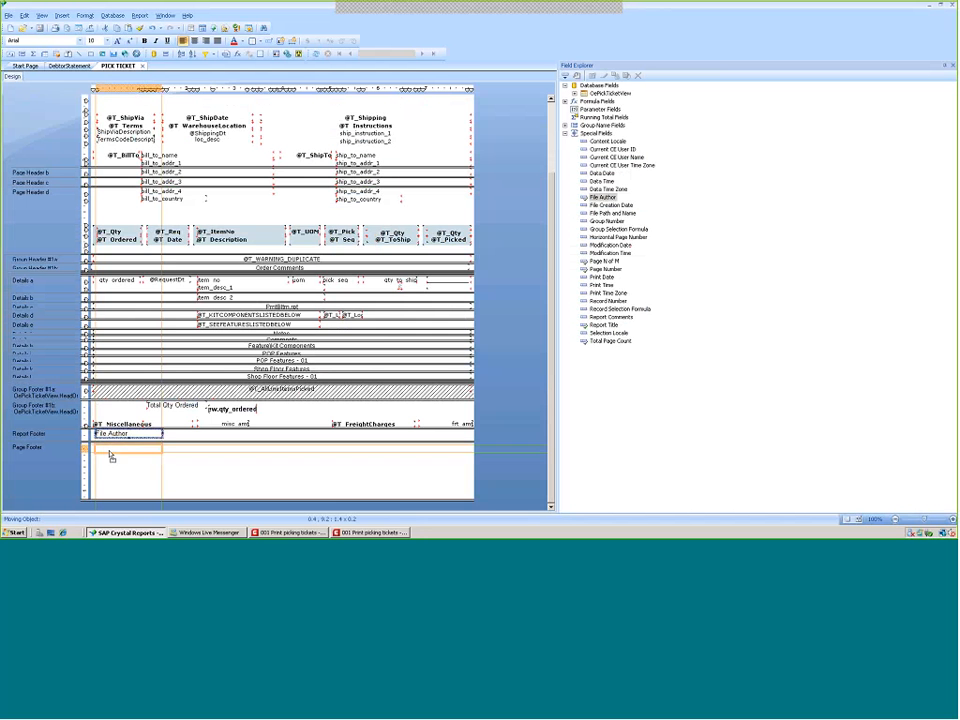
Move the File Author field into the Page Footer and shrink the Report Footer and Page Footer heights
{"action": "left_click_drag", "start_coordinate": [115, 433], "coordinate": [115, 450]}
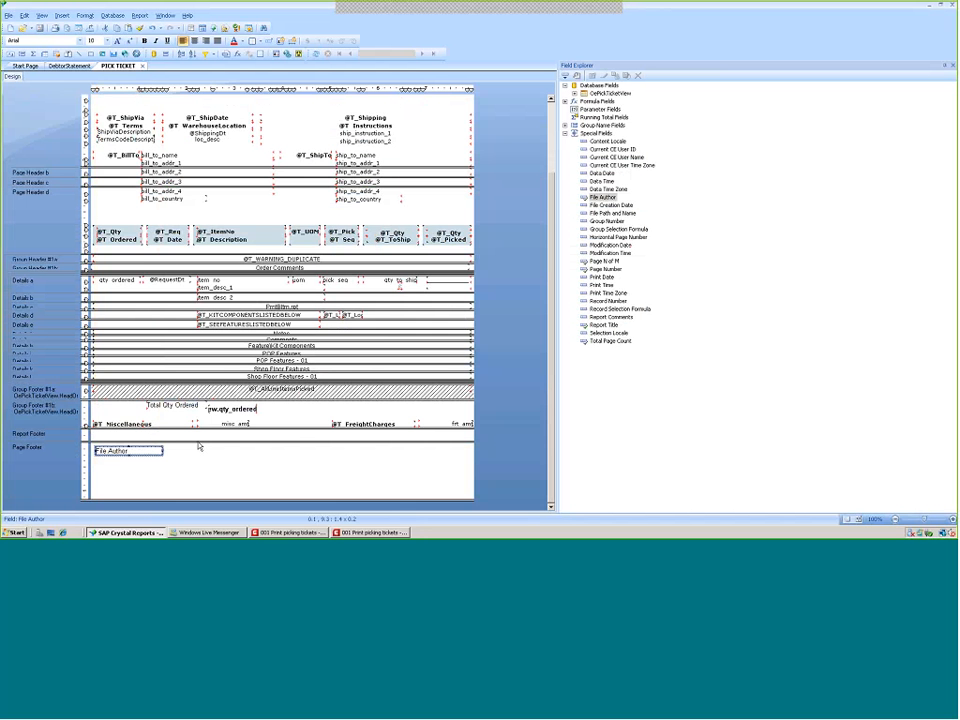
{"action": "left_click_drag", "start_coordinate": [199, 441], "coordinate": [199, 427]}
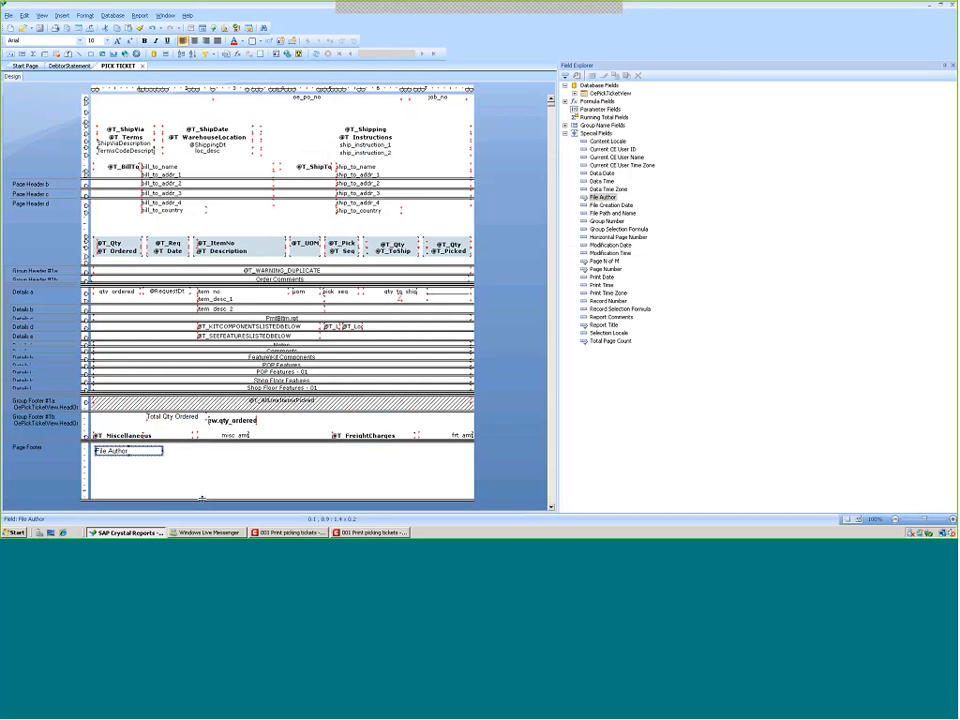
{"action": "left_click_drag", "start_coordinate": [202, 498], "coordinate": [204, 456]}
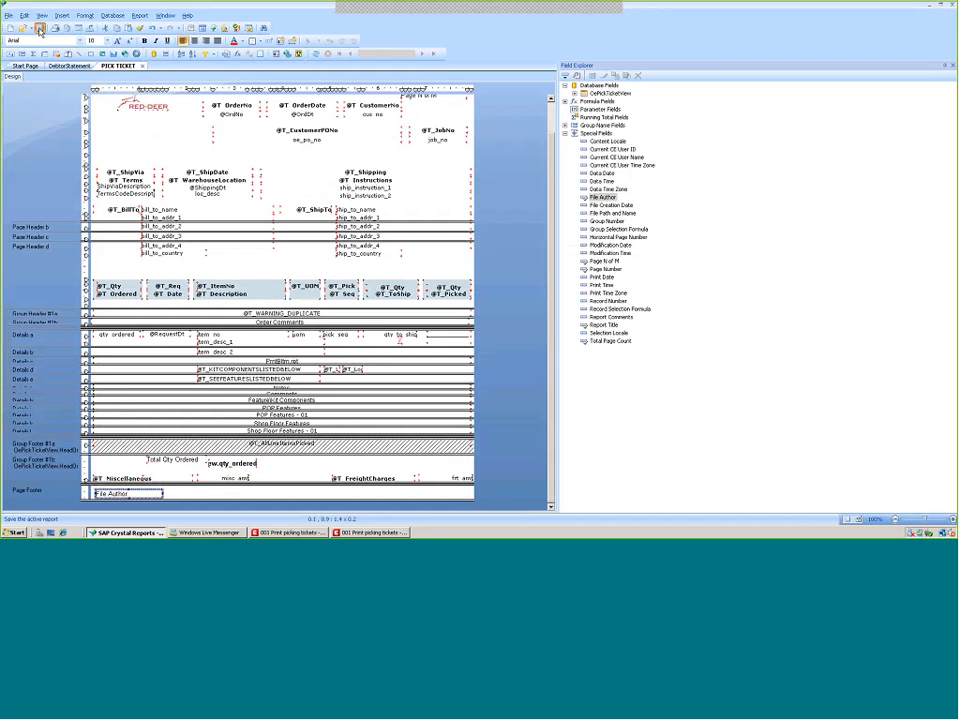
Close the old preview, reprint the pick ticket and scroll to the author line at the page bottom
{"action": "left_click", "coordinate": [372, 533]}
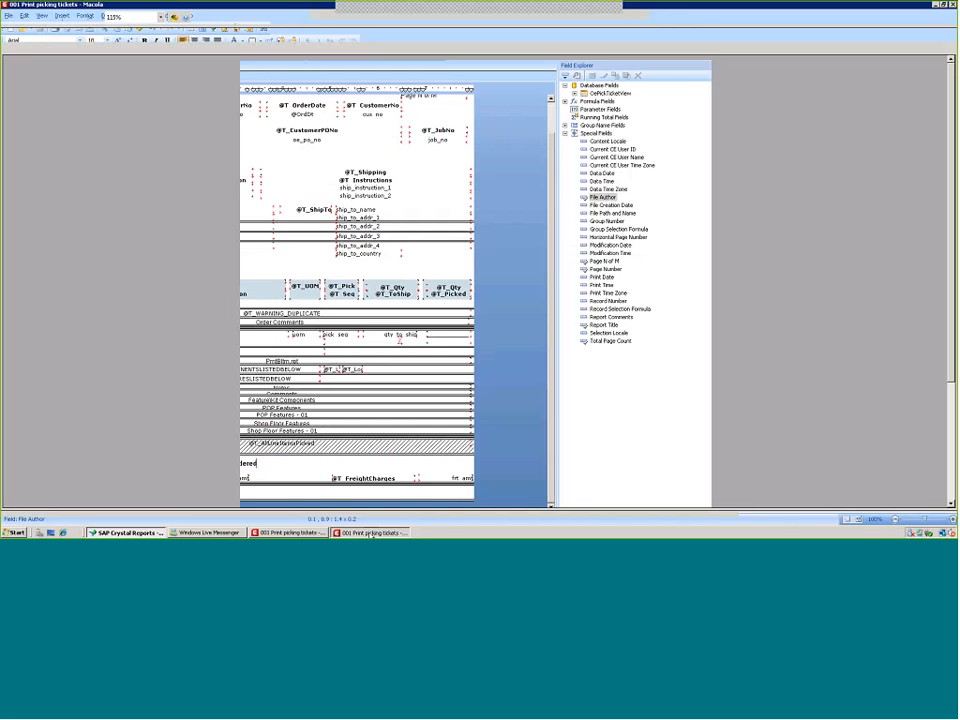
{"action": "left_click", "coordinate": [931, 518]}
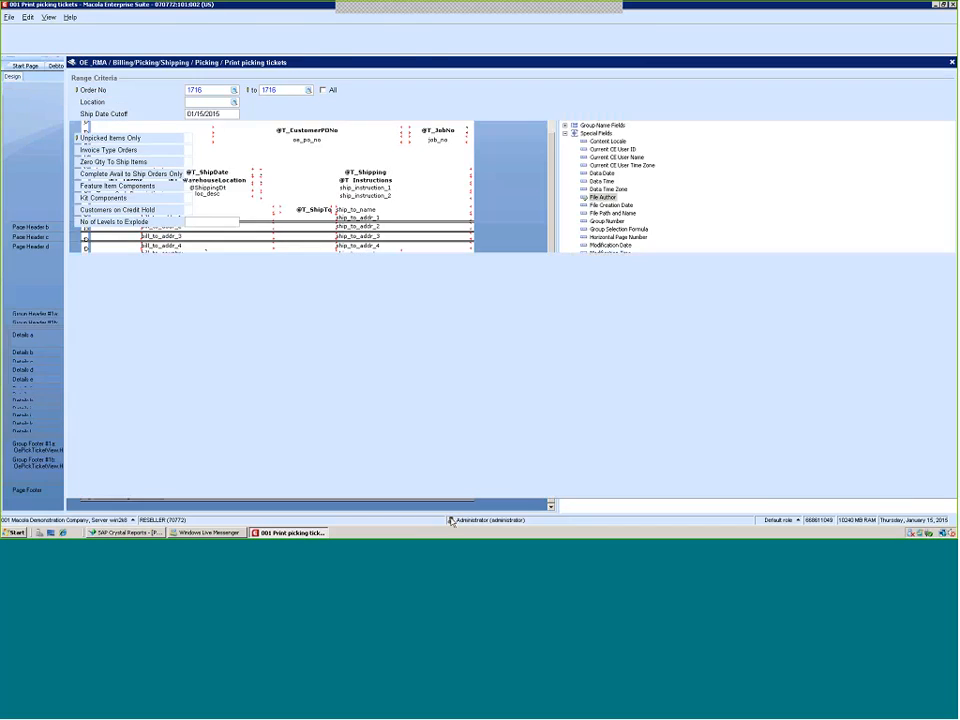
{"action": "left_click", "coordinate": [901, 507]}
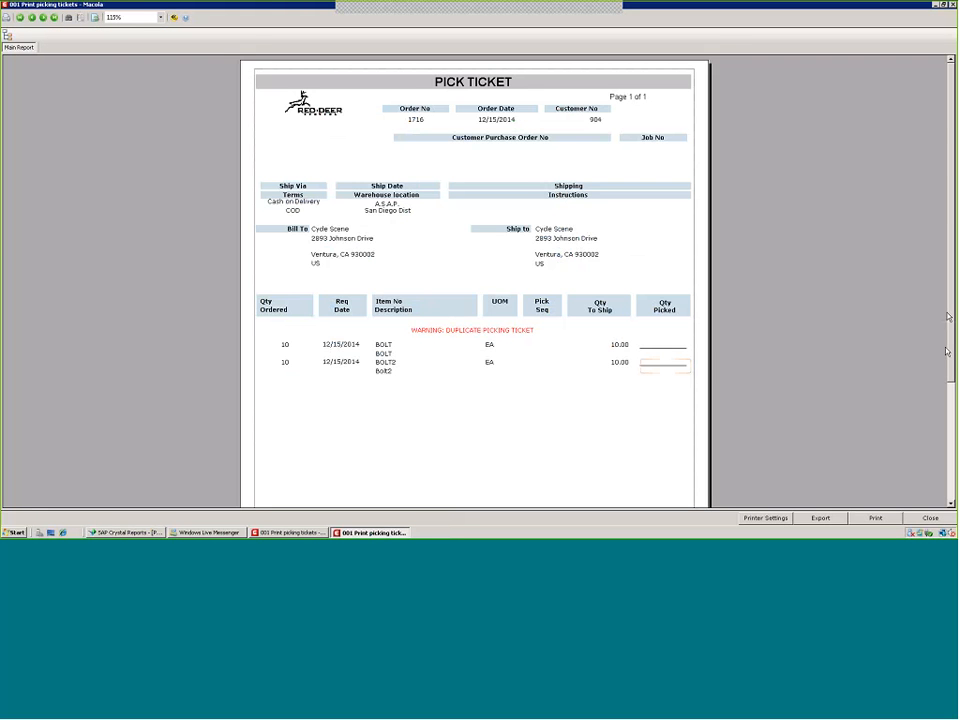
{"action": "left_click_drag", "start_coordinate": [948, 317], "coordinate": [953, 434]}
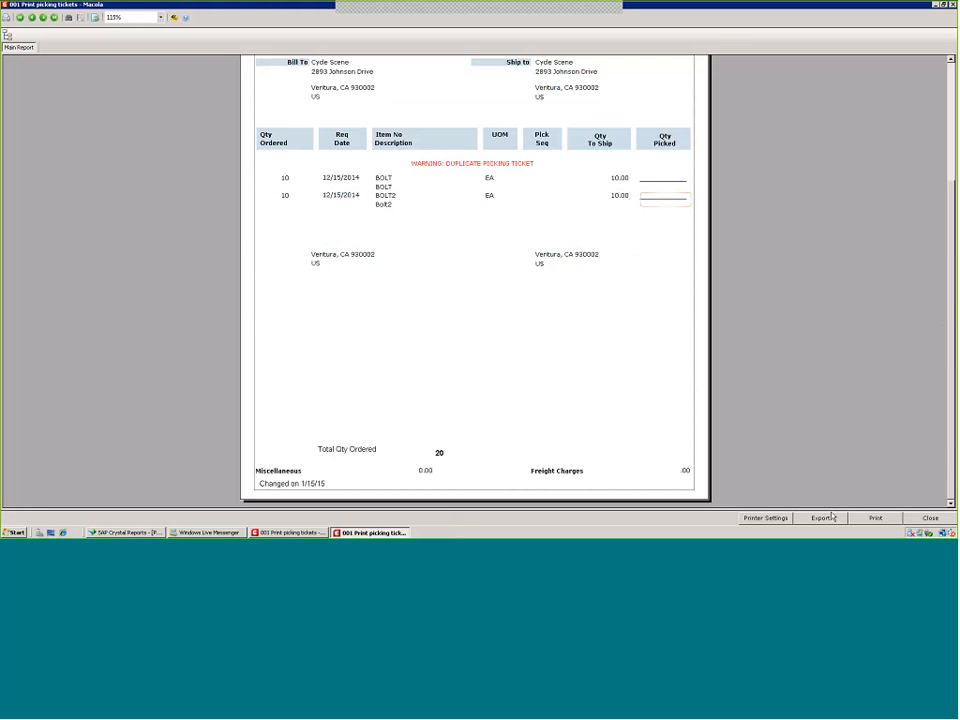
{"action": "left_click", "coordinate": [290, 486]}
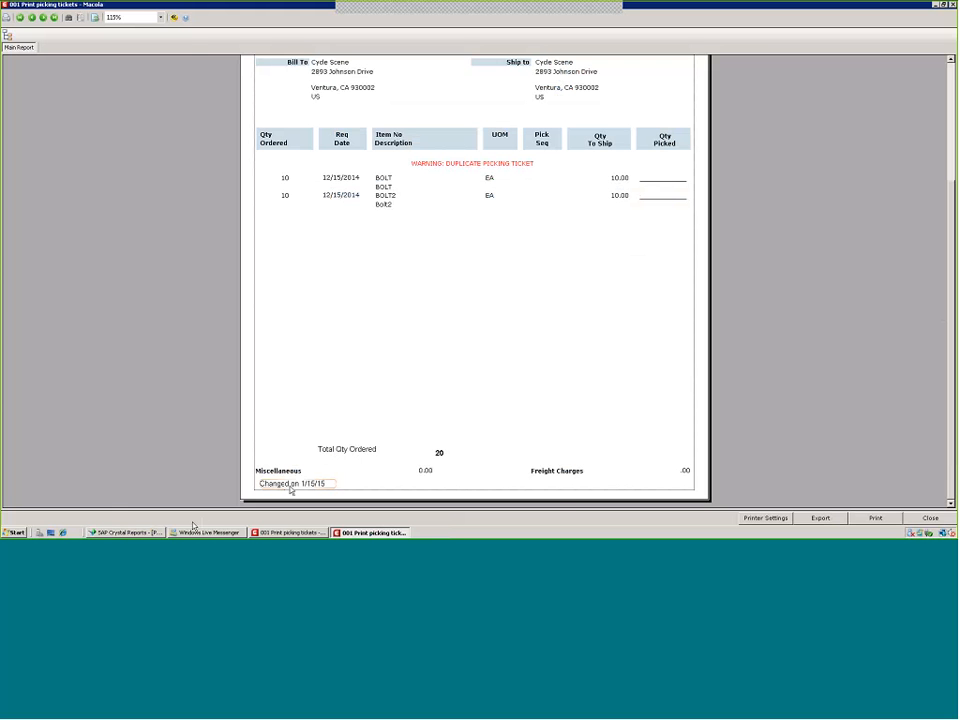
Reduce the File Author field's font size to 7
{"action": "left_click", "coordinate": [125, 532]}
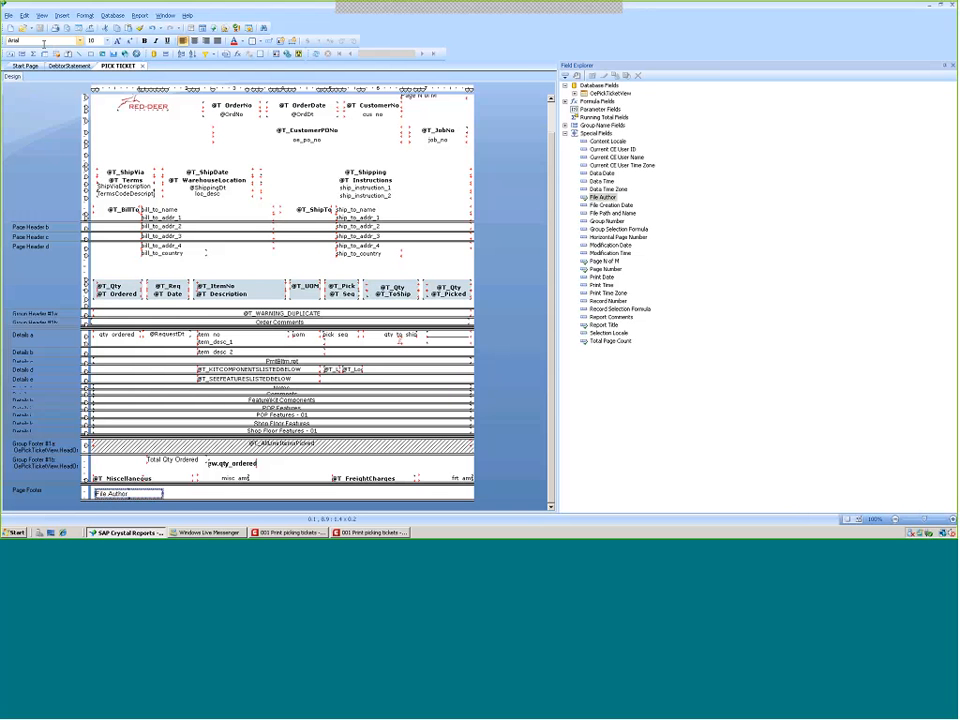
{"action": "left_click", "coordinate": [130, 42]}
{"action": "left_click", "coordinate": [130, 42]}
{"action": "left_click", "coordinate": [130, 42]}
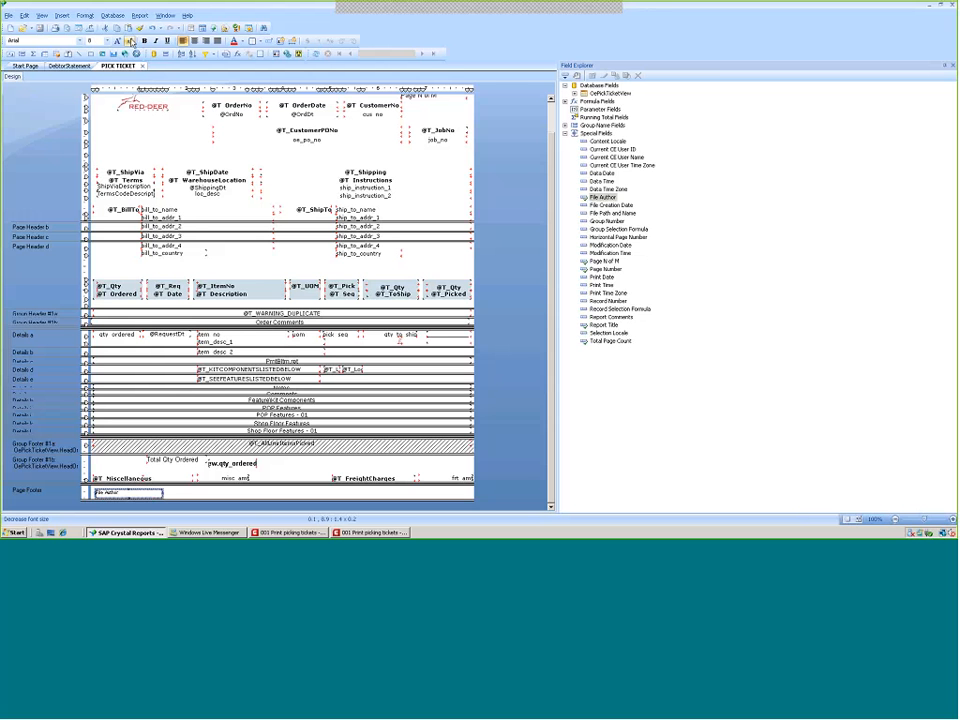
Save the report and close the old pick ticket preview in Macola
{"action": "left_click", "coordinate": [40, 29]}
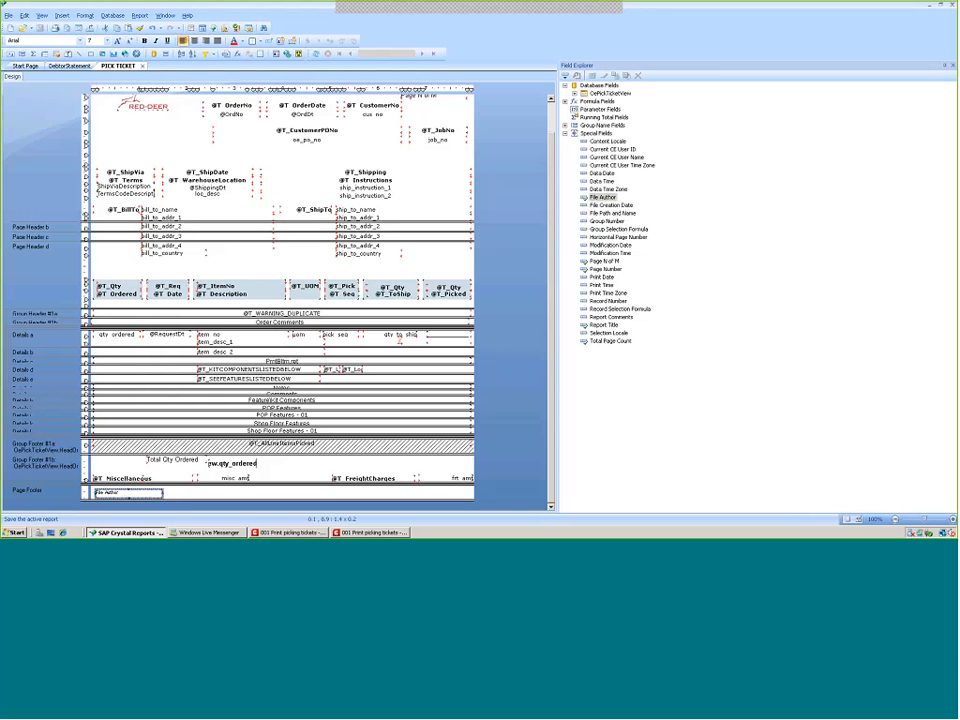
{"action": "left_click", "coordinate": [373, 533]}
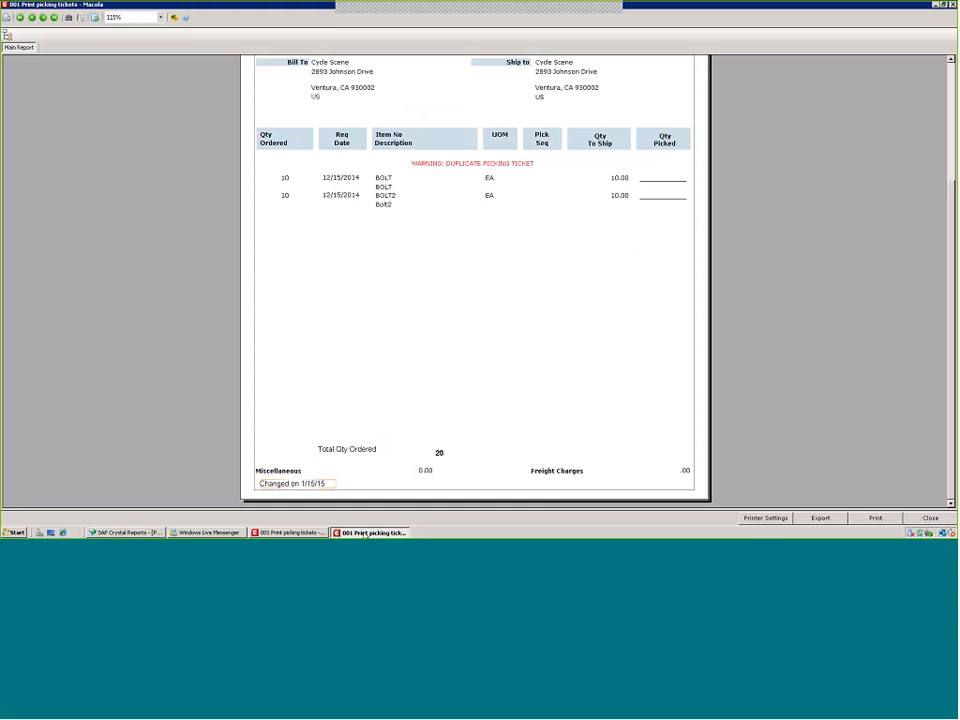
{"action": "left_click", "coordinate": [929, 518]}
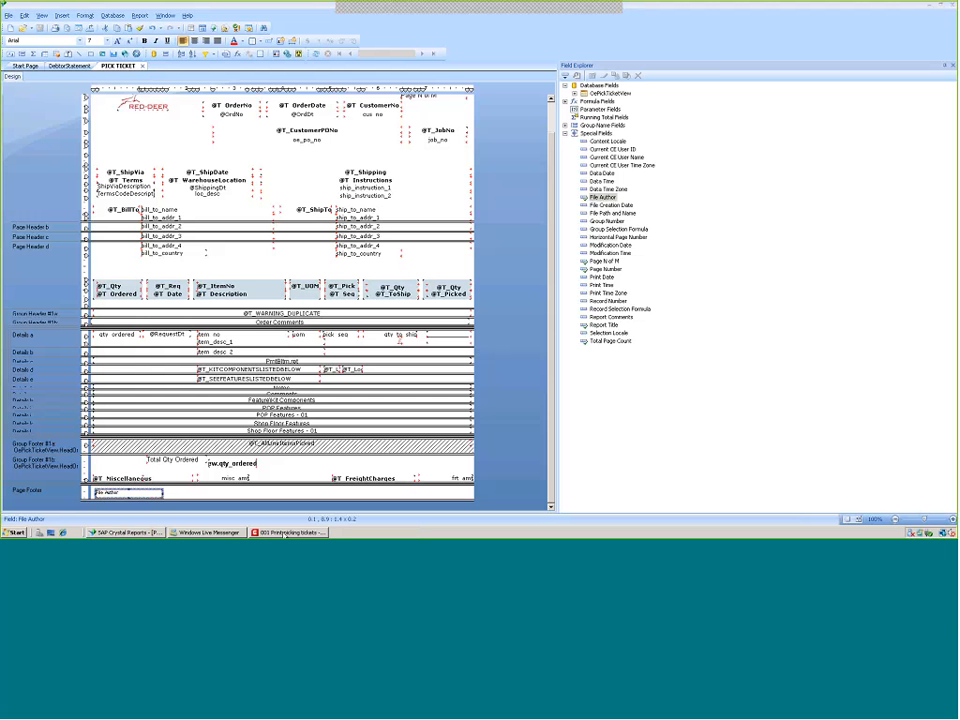
Reprint the pick ticket for order 1716, check the smaller author line at the page bottom, and close the preview
{"action": "left_click", "coordinate": [288, 533]}
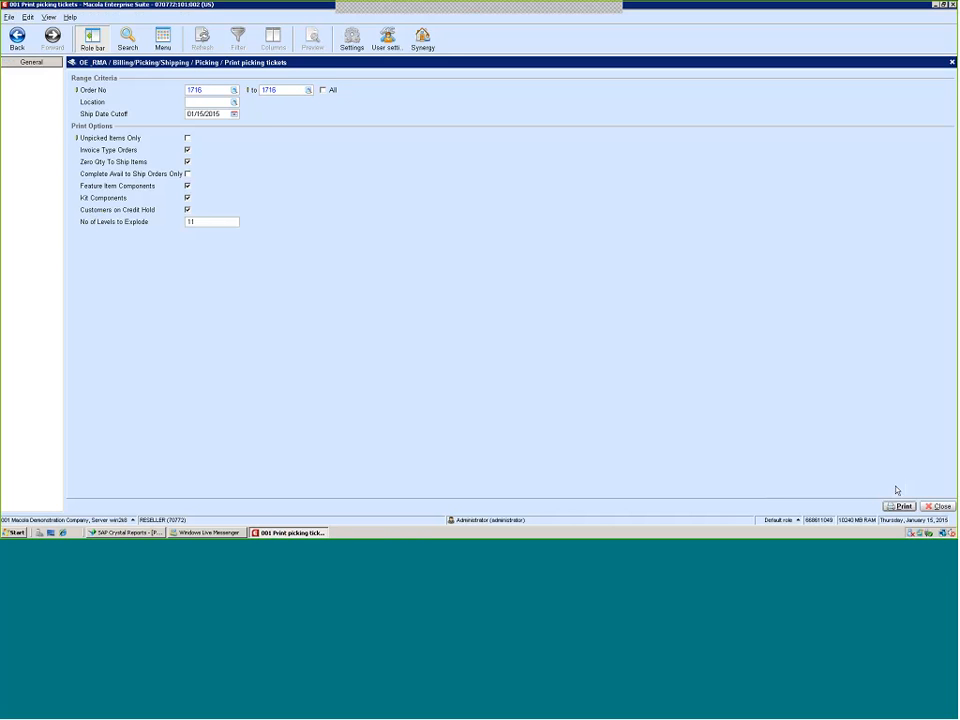
{"action": "left_click", "coordinate": [899, 506]}
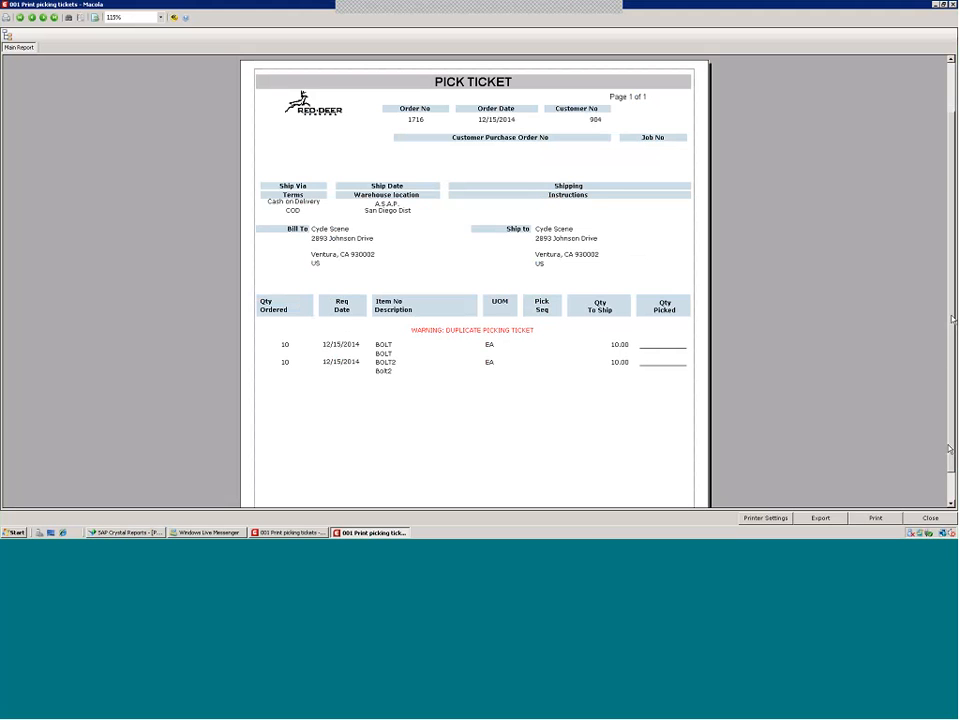
{"action": "scroll", "coordinate": [948, 461], "scroll_direction": "down", "scroll_amount": 3}
{"action": "scroll", "coordinate": [948, 461], "scroll_direction": "down", "scroll_amount": 3}
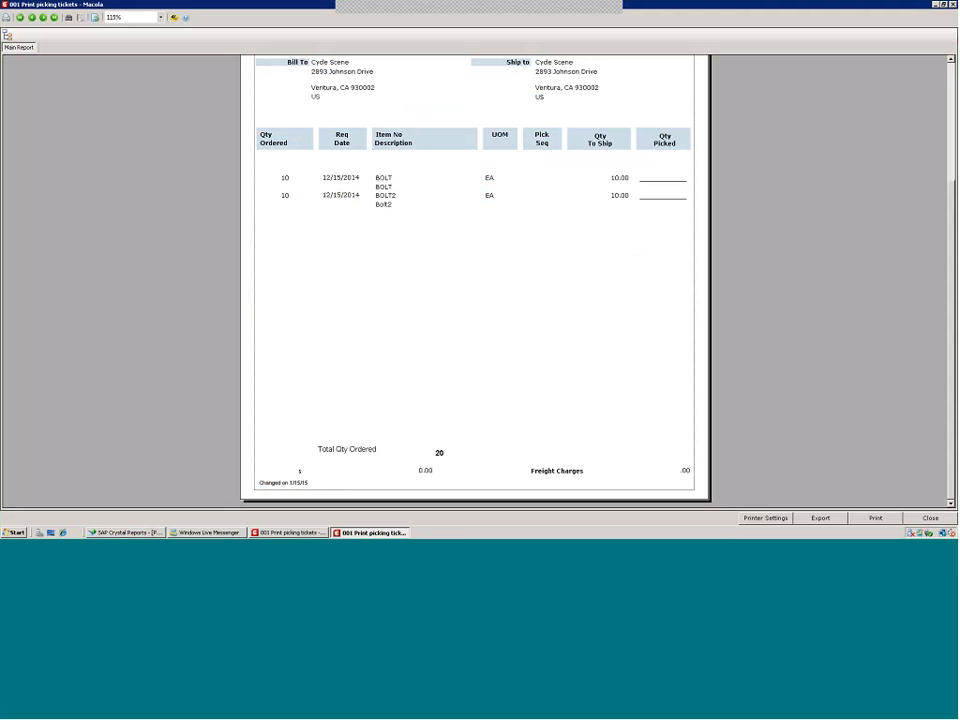
{"action": "left_click", "coordinate": [271, 484]}
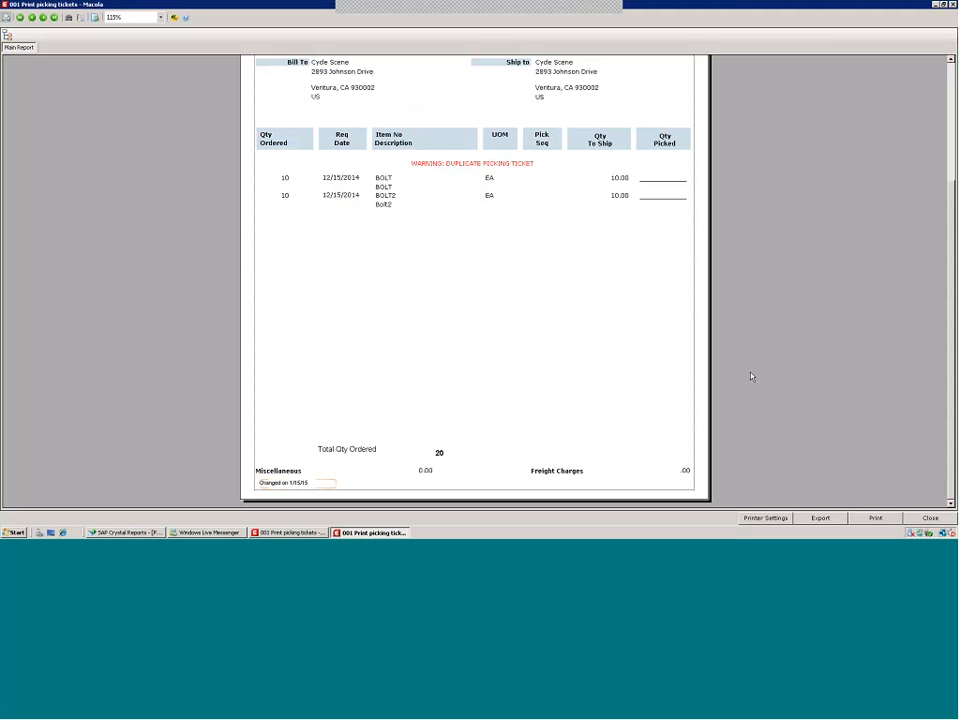
{"action": "left_click", "coordinate": [930, 518]}
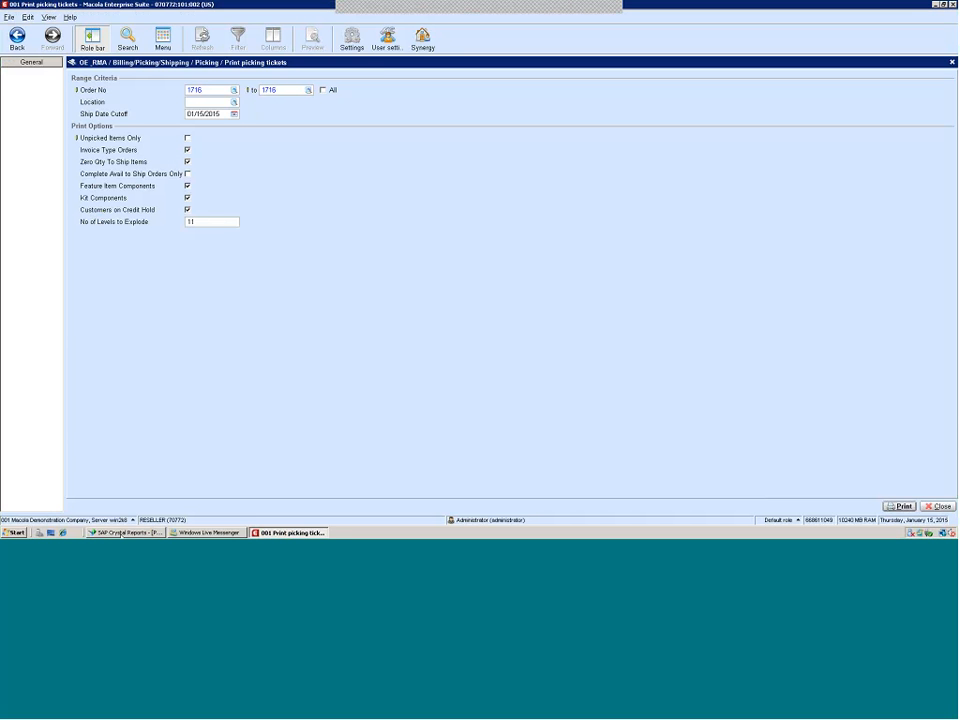
Save the report as MACOEPIKFRM into the Modified ES Reports folder on the MacApps drive
{"action": "left_click", "coordinate": [122, 533]}
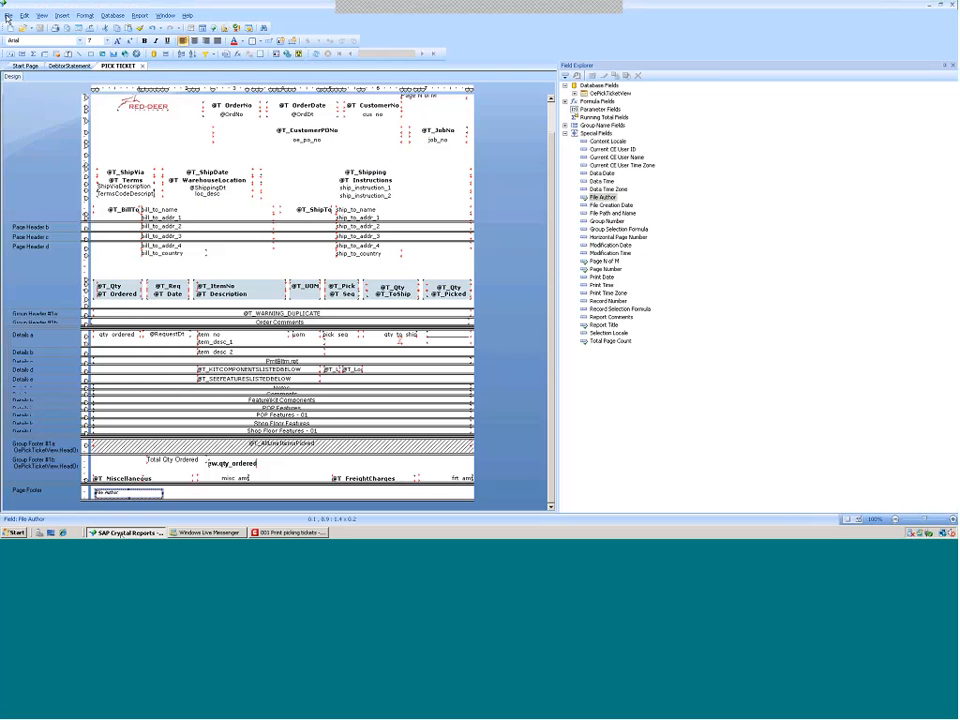
{"action": "left_click", "coordinate": [8, 15]}
{"action": "left_click", "coordinate": [30, 74]}
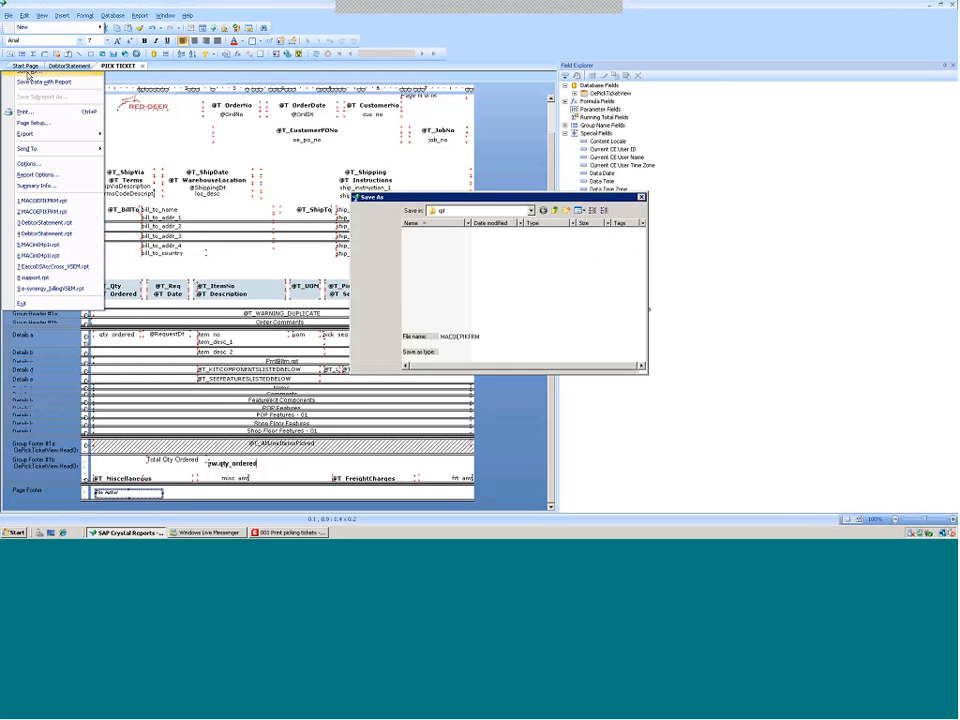
{"action": "left_click", "coordinate": [530, 210]}
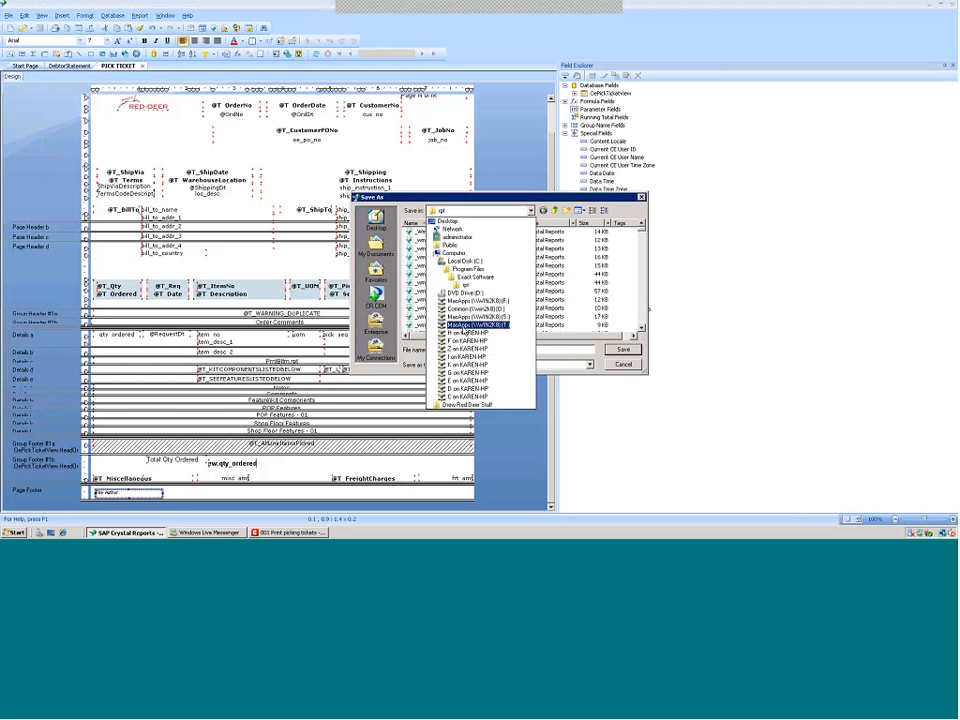
{"action": "left_click", "coordinate": [465, 318]}
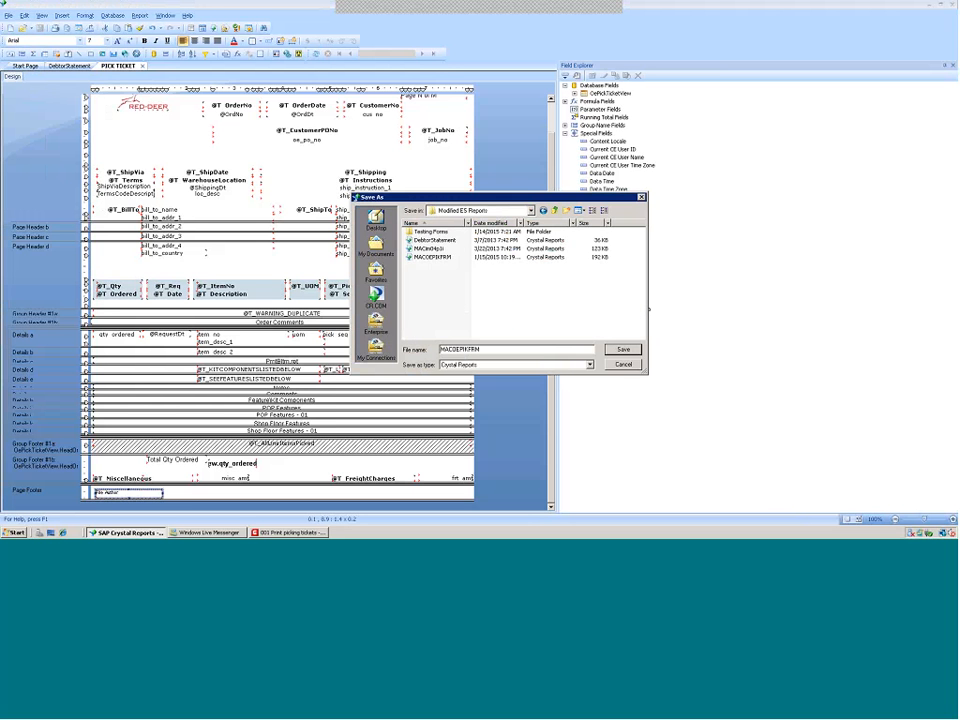
{"action": "left_click", "coordinate": [623, 349]}
{"action": "left_click", "coordinate": [510, 270]}
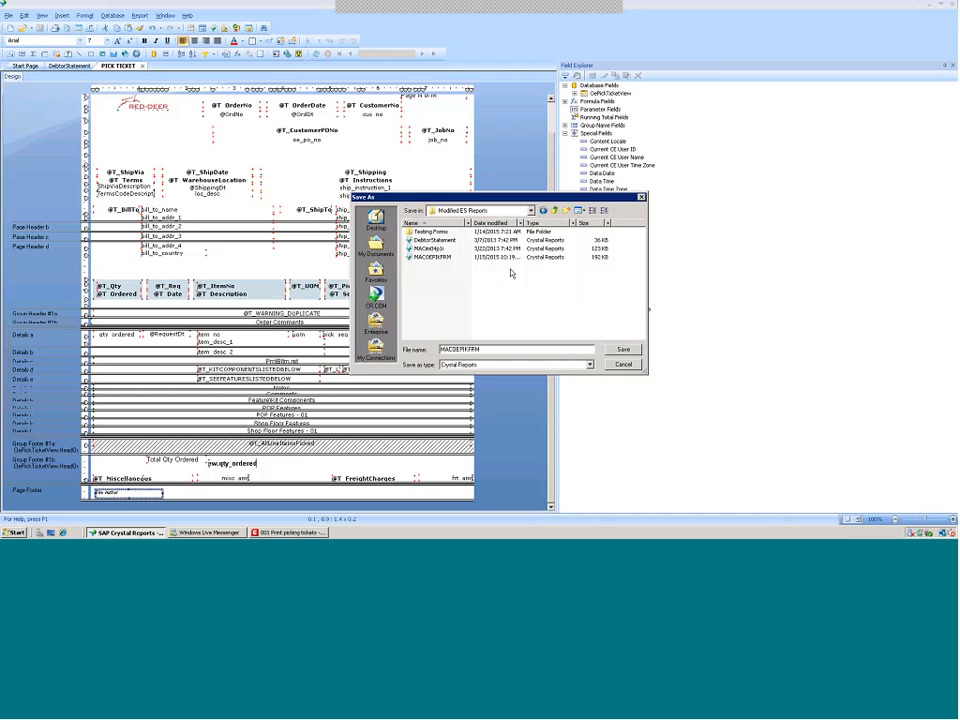
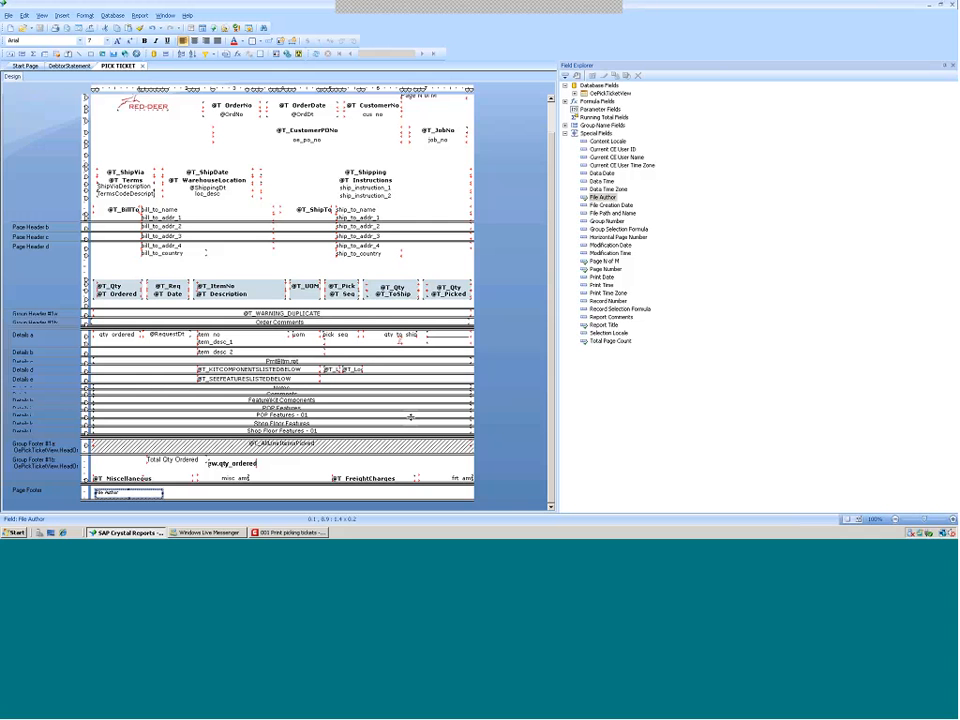
Close the pick ticket report and open the MACim04p1i report from the Modified ES Reports folder
{"action": "left_click", "coordinate": [8, 15]}
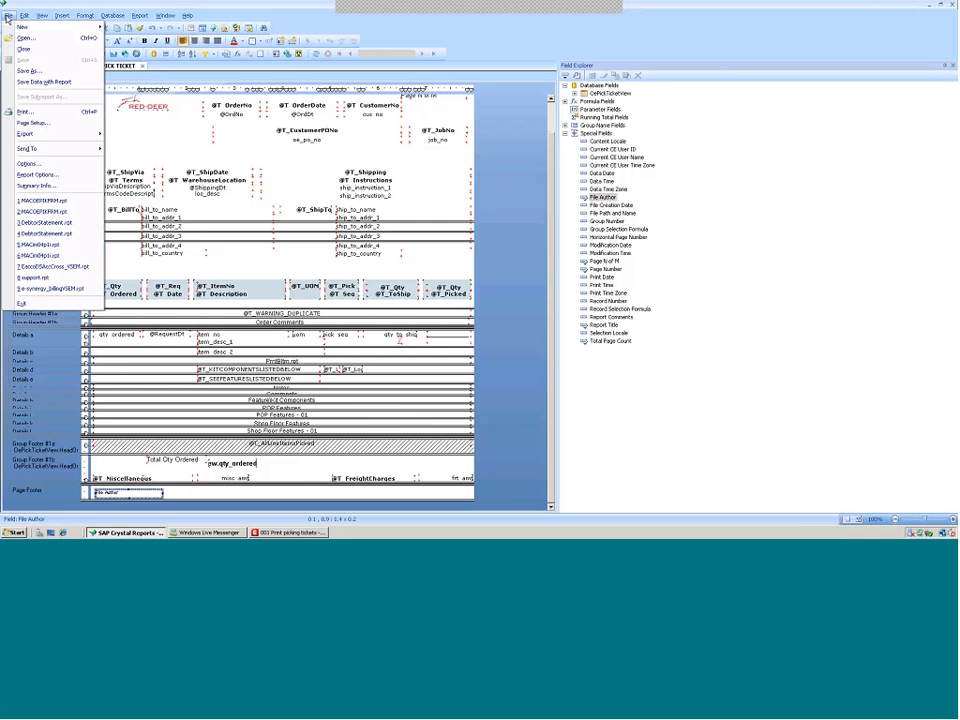
{"action": "left_click", "coordinate": [24, 50]}
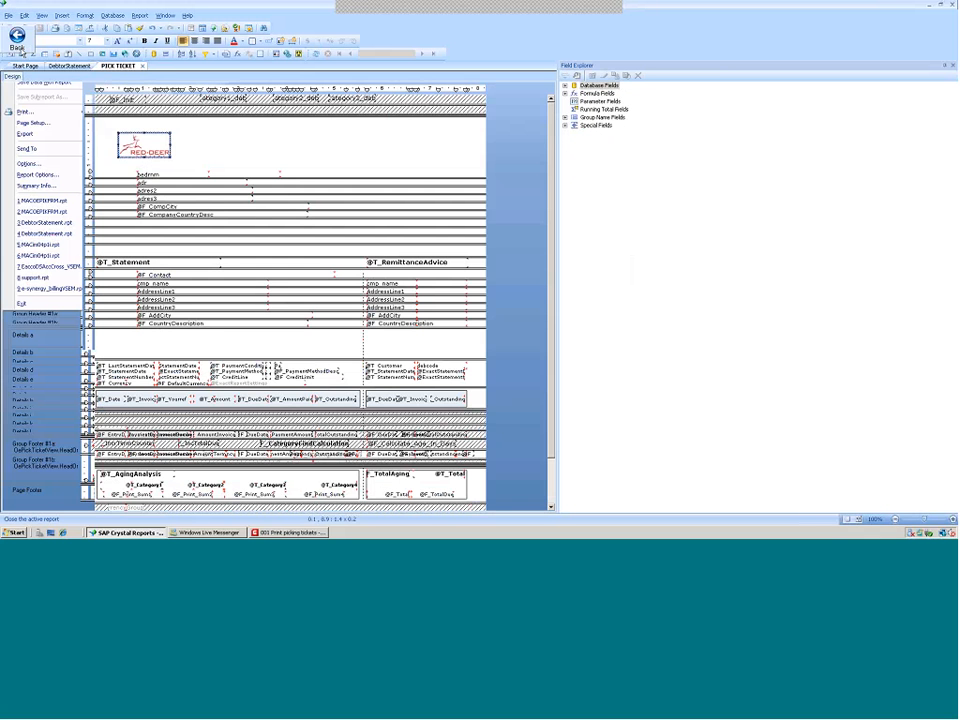
{"action": "left_click", "coordinate": [8, 15]}
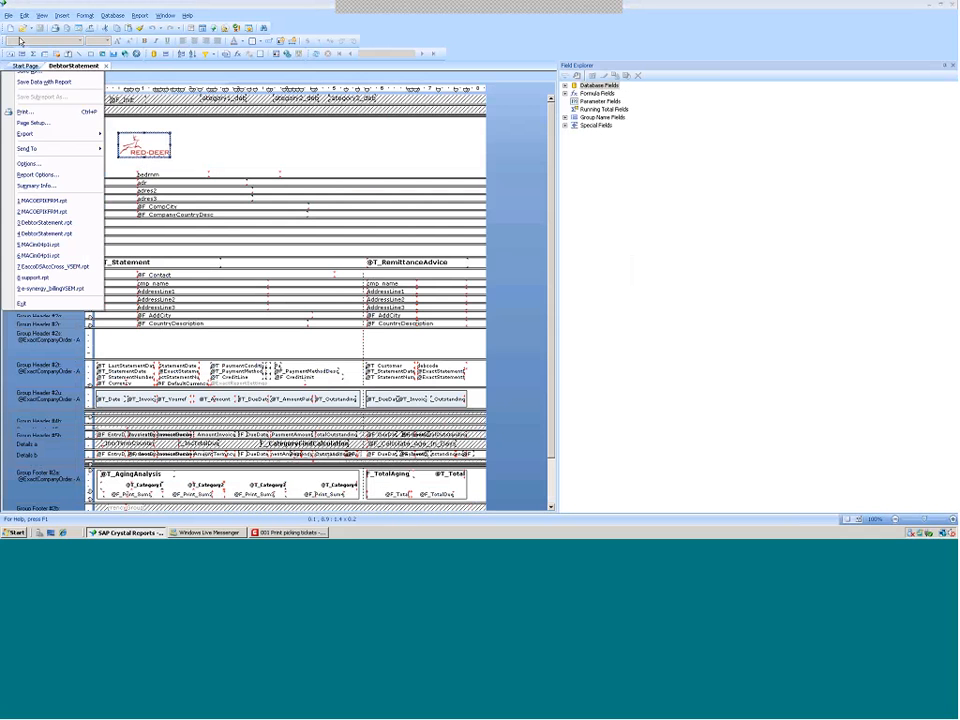
{"action": "left_click", "coordinate": [19, 41]}
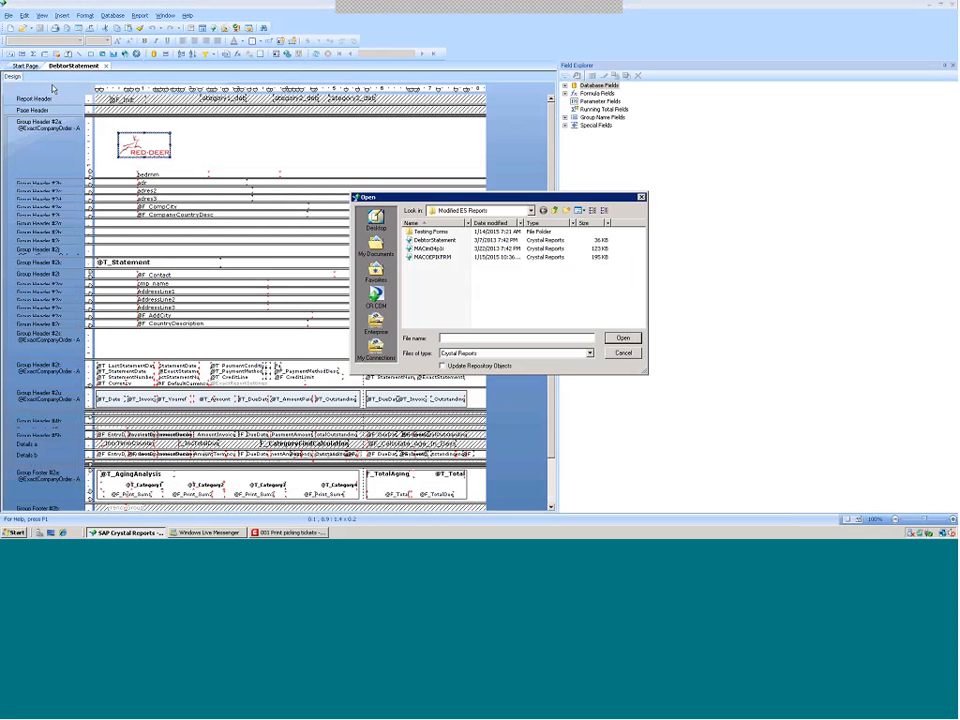
{"action": "left_click", "coordinate": [430, 250]}
{"action": "double_click", "coordinate": [430, 250]}
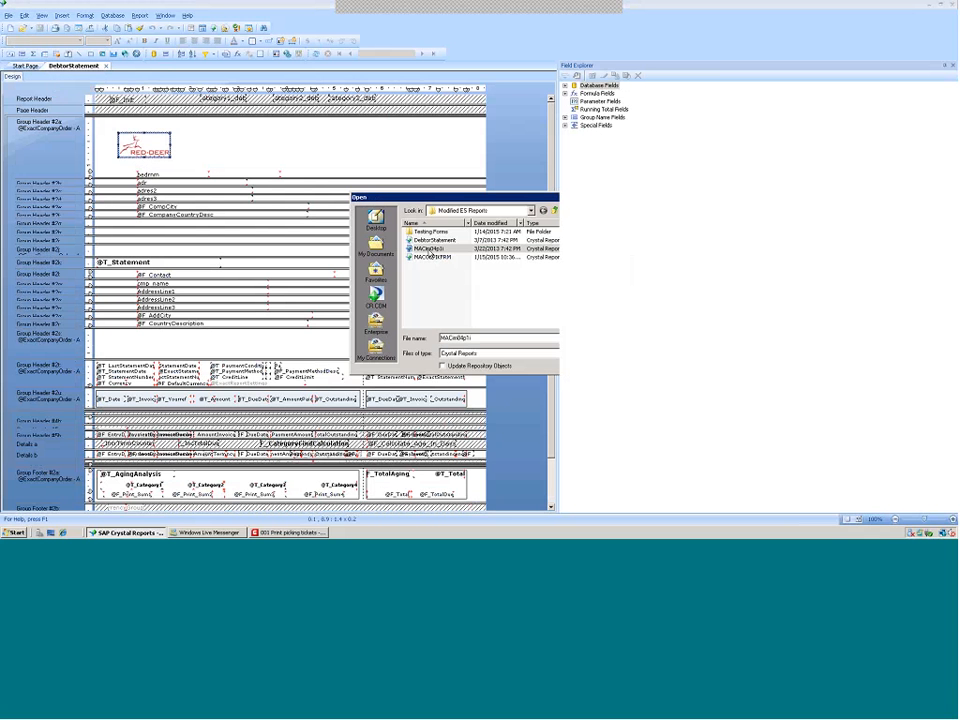
{"action": "left_click", "coordinate": [553, 288]}
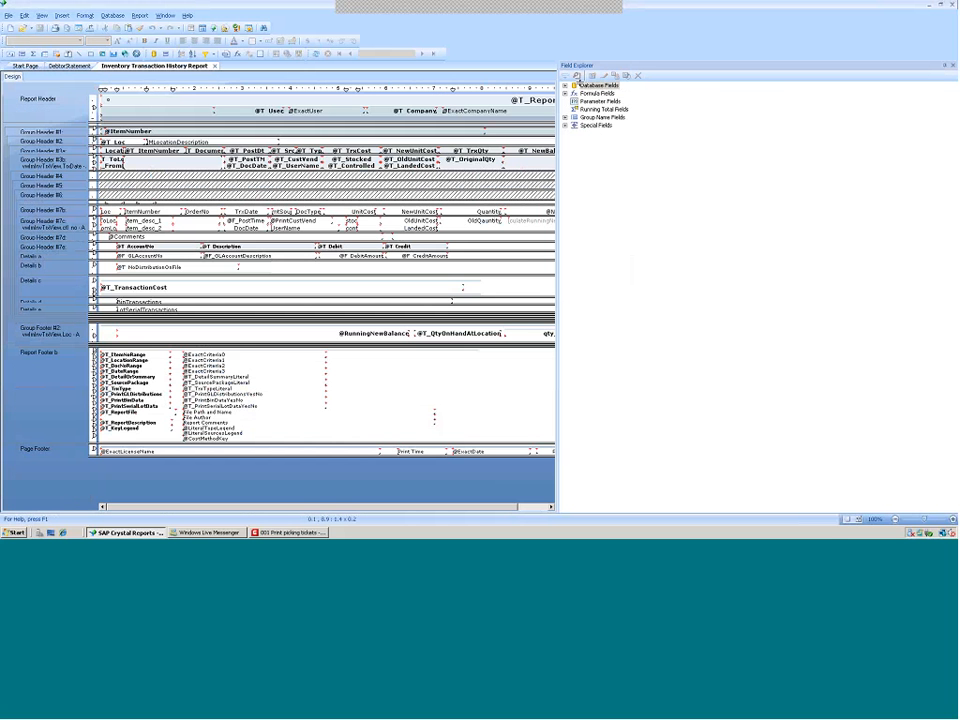
Save the MACim04p1i report into the rpt folder under Program Files on Local Disk C
{"action": "left_click_drag", "start_coordinate": [558, 184], "coordinate": [801, 173]}
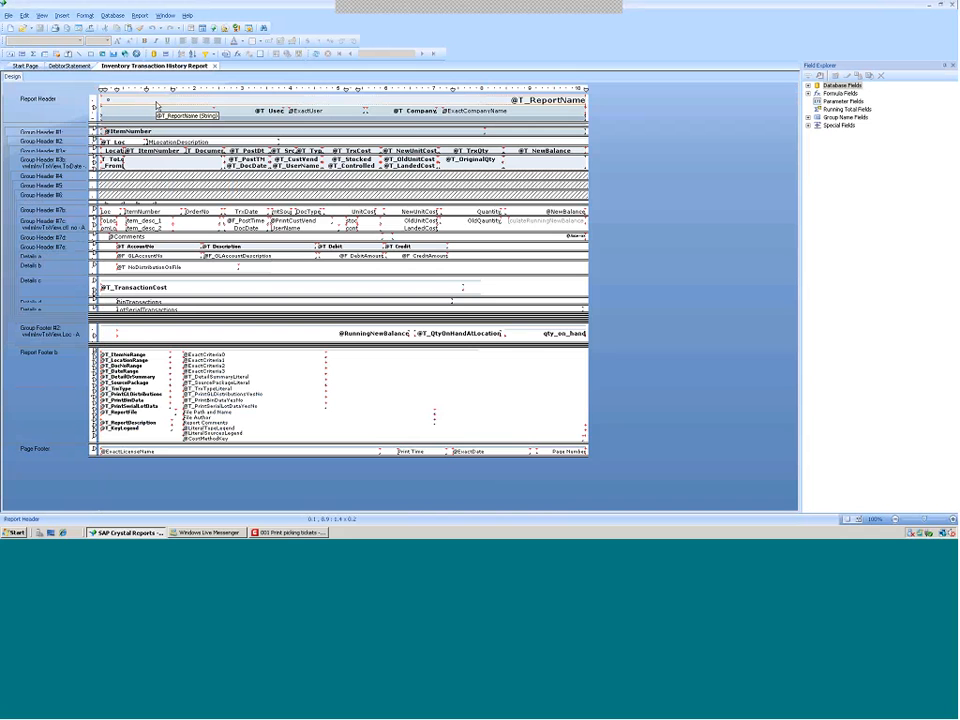
{"action": "left_click", "coordinate": [8, 16]}
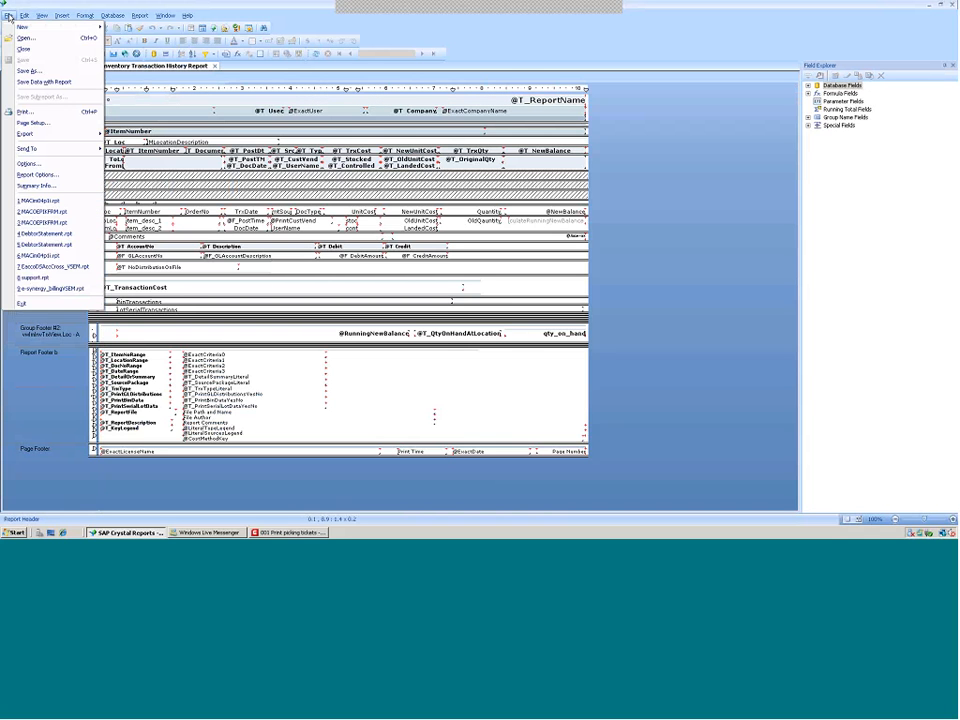
{"action": "left_click", "coordinate": [30, 73]}
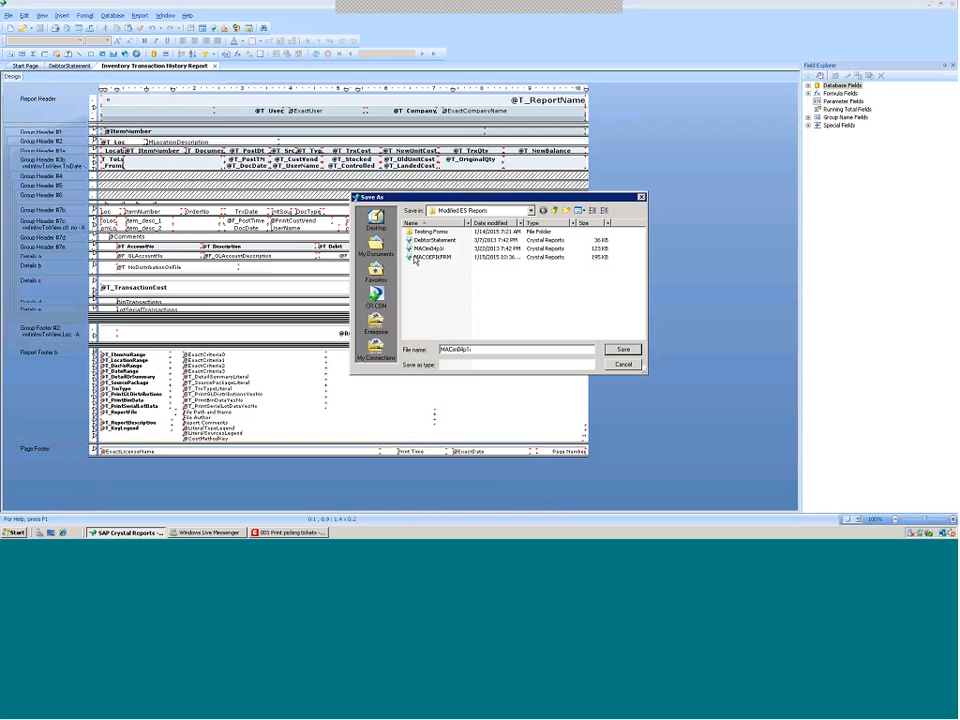
{"action": "left_click", "coordinate": [531, 211]}
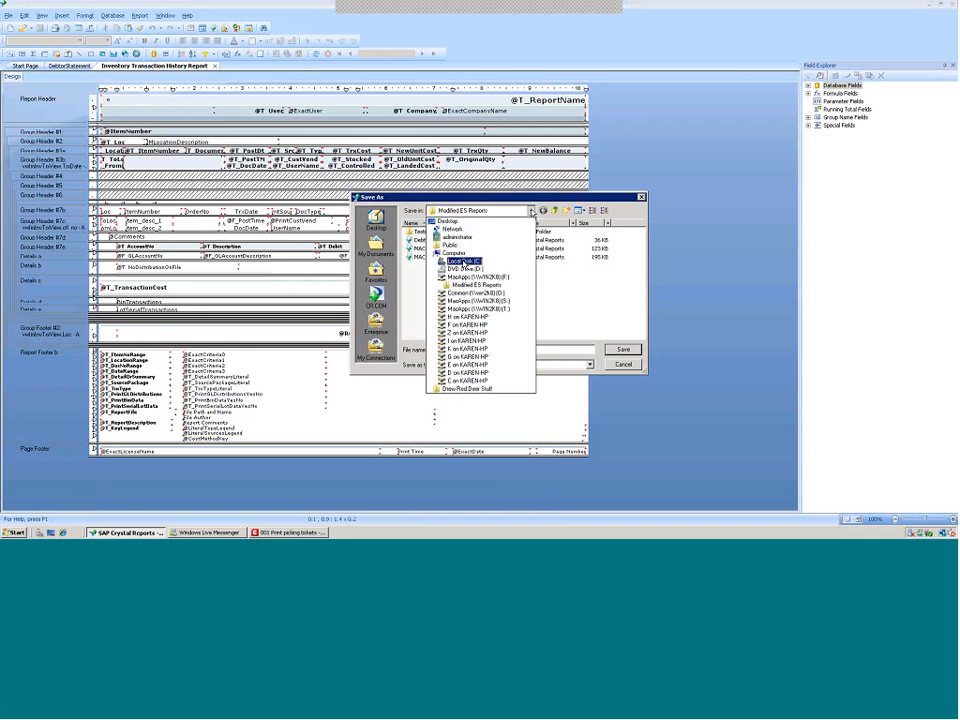
{"action": "left_click", "coordinate": [464, 261]}
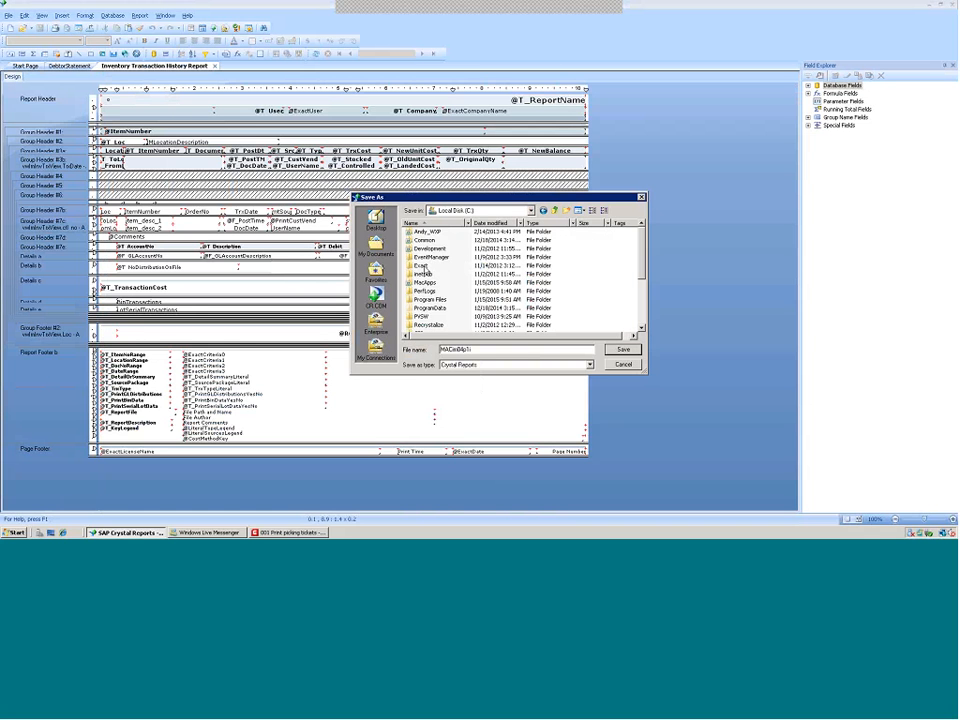
{"action": "double_click", "coordinate": [421, 266]}
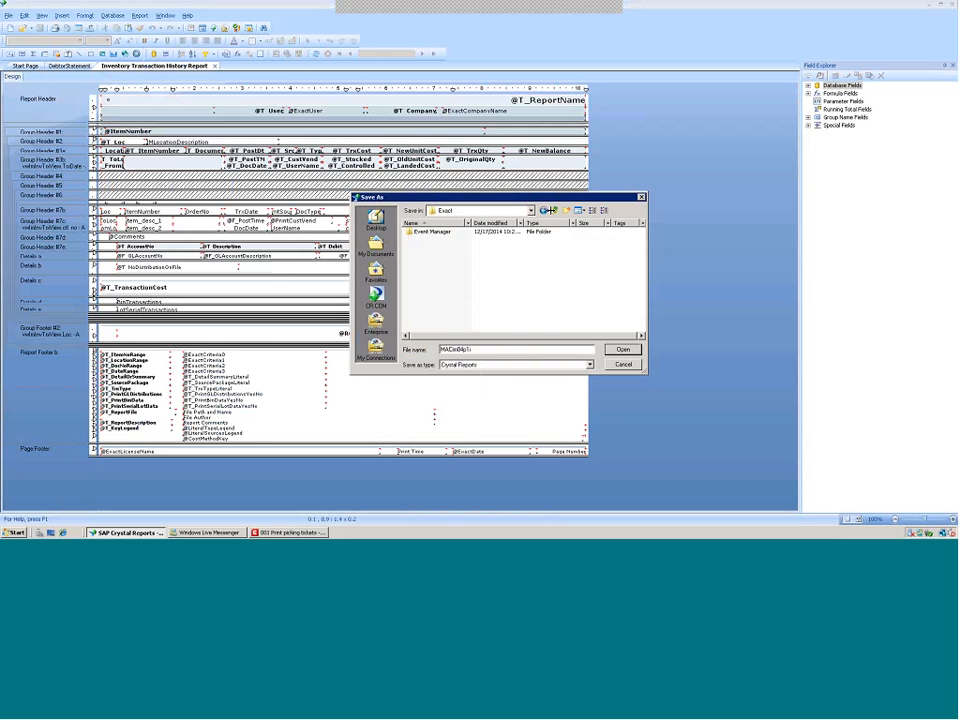
{"action": "left_click", "coordinate": [546, 210]}
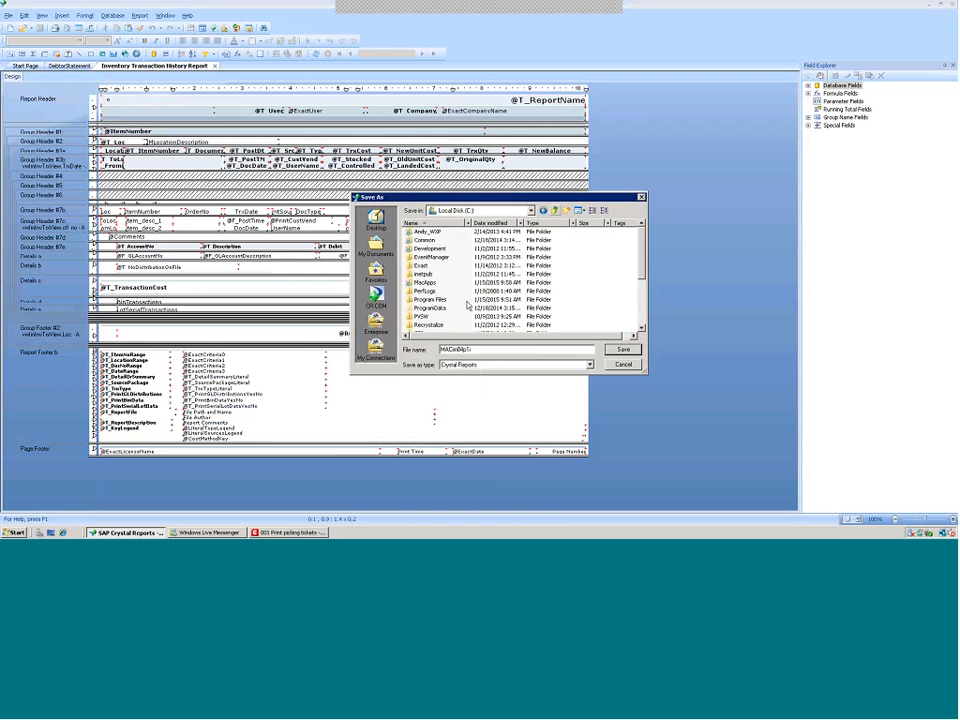
{"action": "double_click", "coordinate": [430, 300]}
{"action": "double_click", "coordinate": [432, 265]}
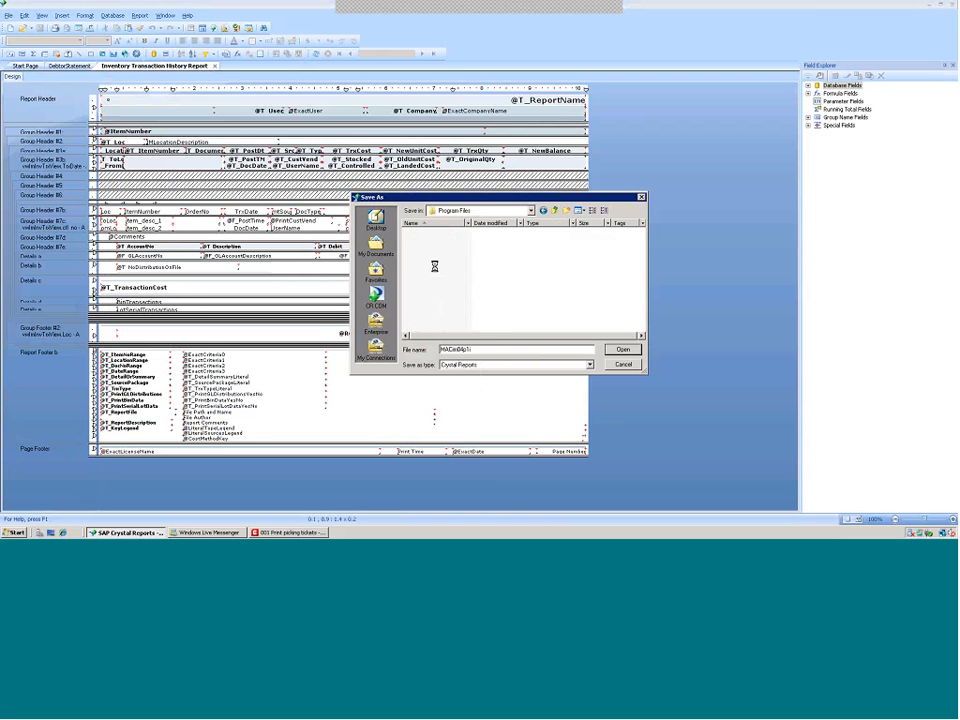
{"action": "double_click", "coordinate": [420, 299]}
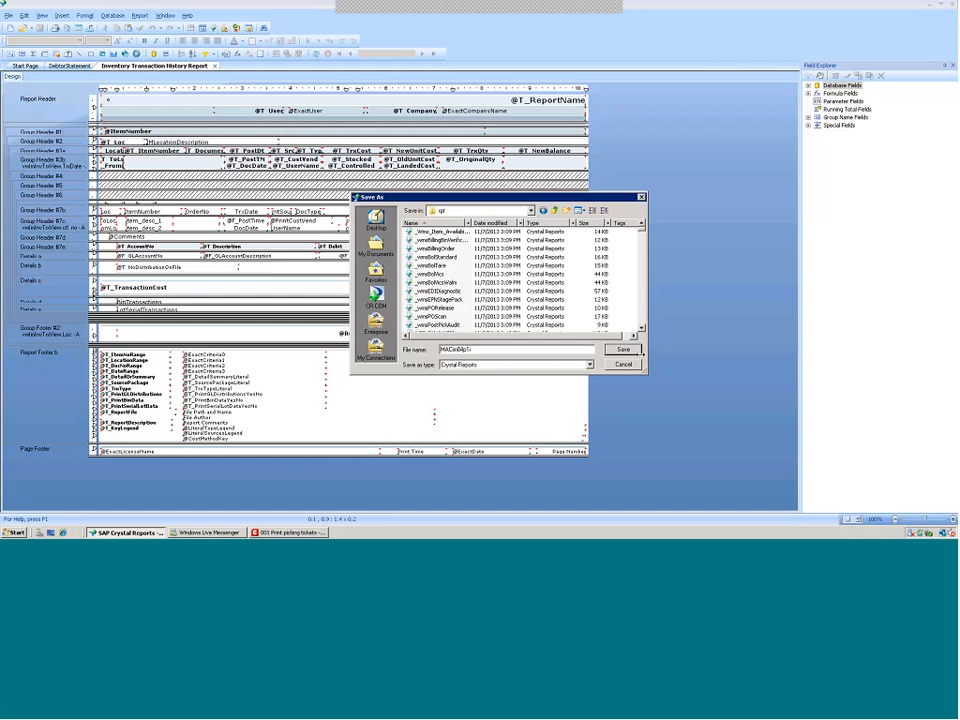
{"action": "key", "text": "Return"}
{"action": "left_click", "coordinate": [510, 270]}
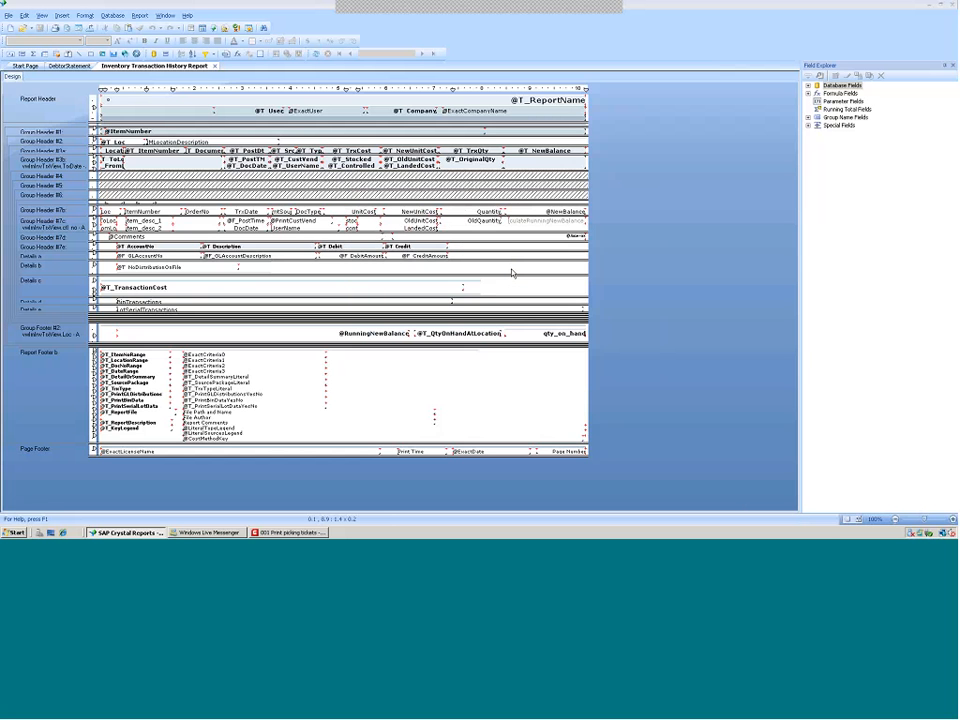
In Macola, close the picking tickets screen and open the Item transaction history report under BOM & IM
{"action": "left_click", "coordinate": [288, 533]}
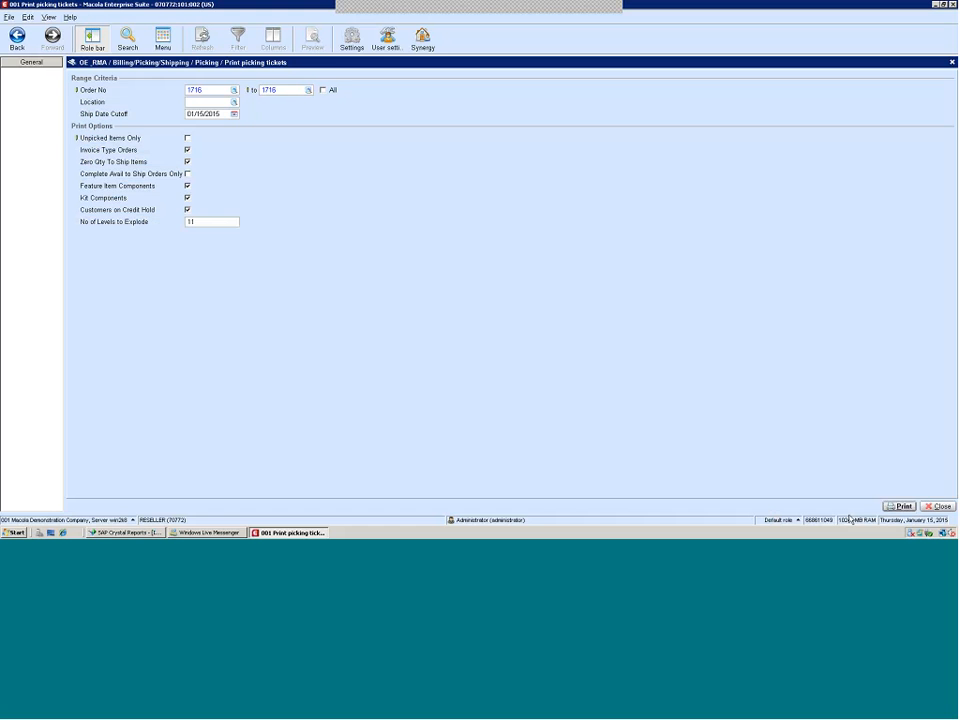
{"action": "left_click", "coordinate": [933, 508]}
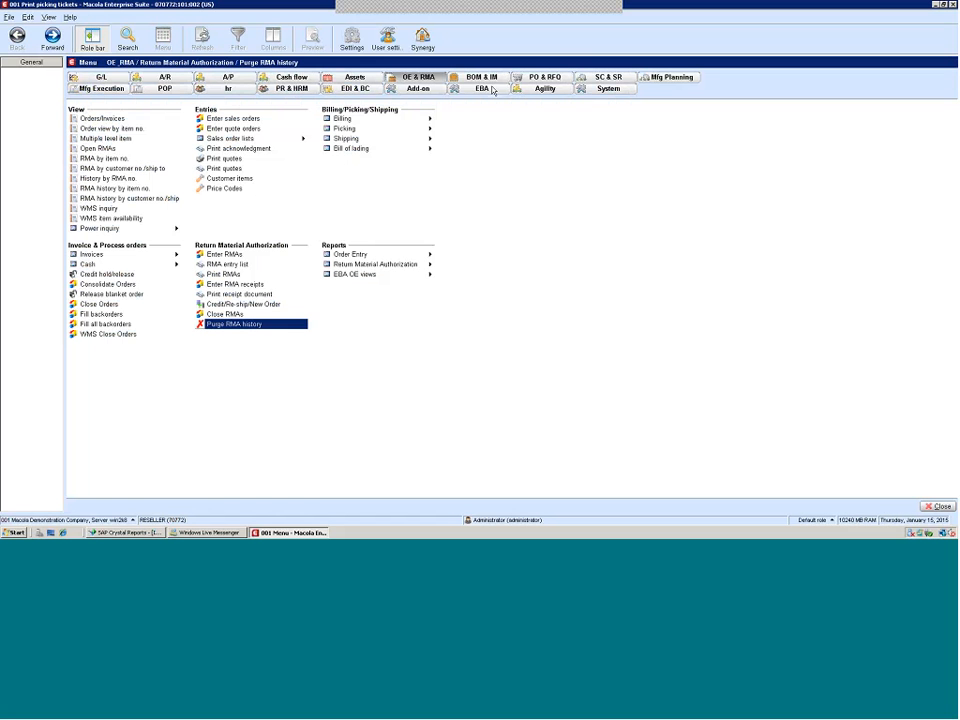
{"action": "left_click", "coordinate": [482, 78]}
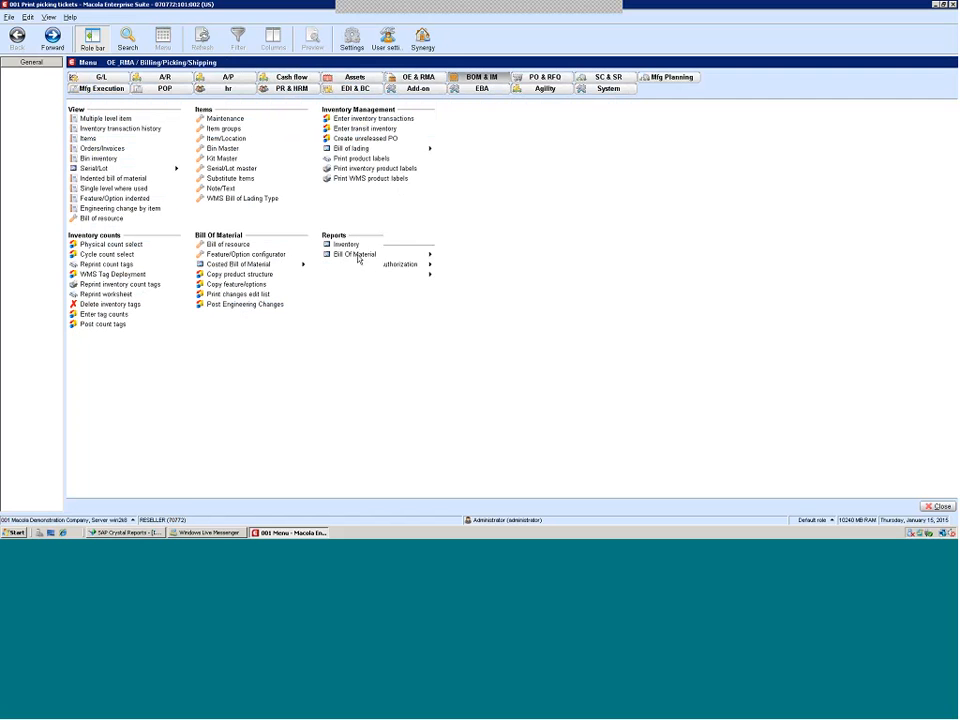
{"action": "mouse_move", "coordinate": [352, 250]}
{"action": "mouse_move", "coordinate": [531, 334]}
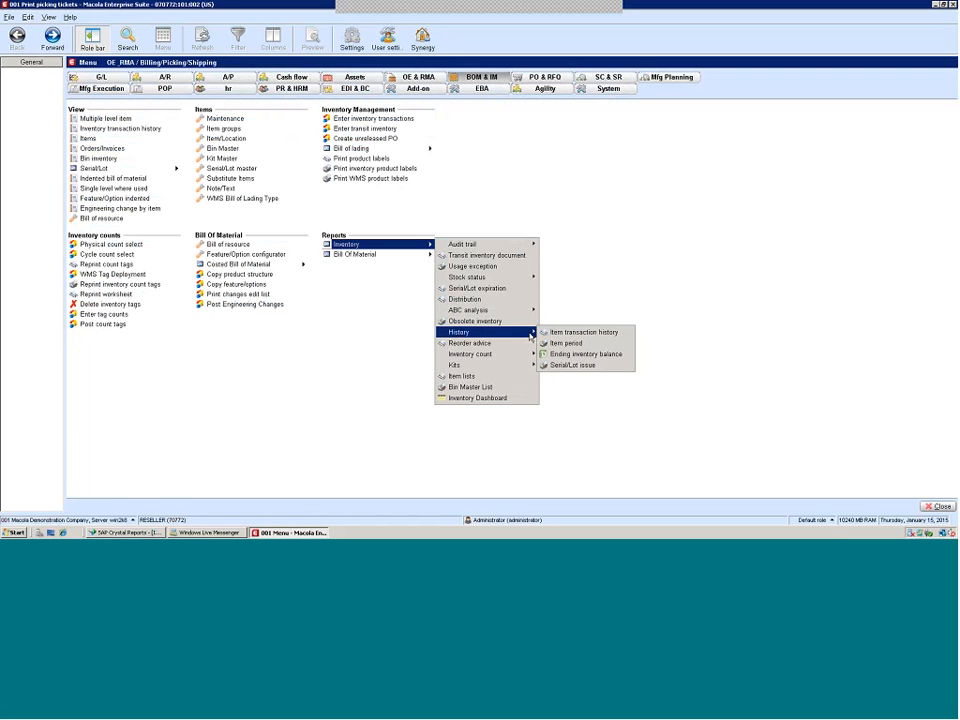
{"action": "left_click", "coordinate": [578, 332]}
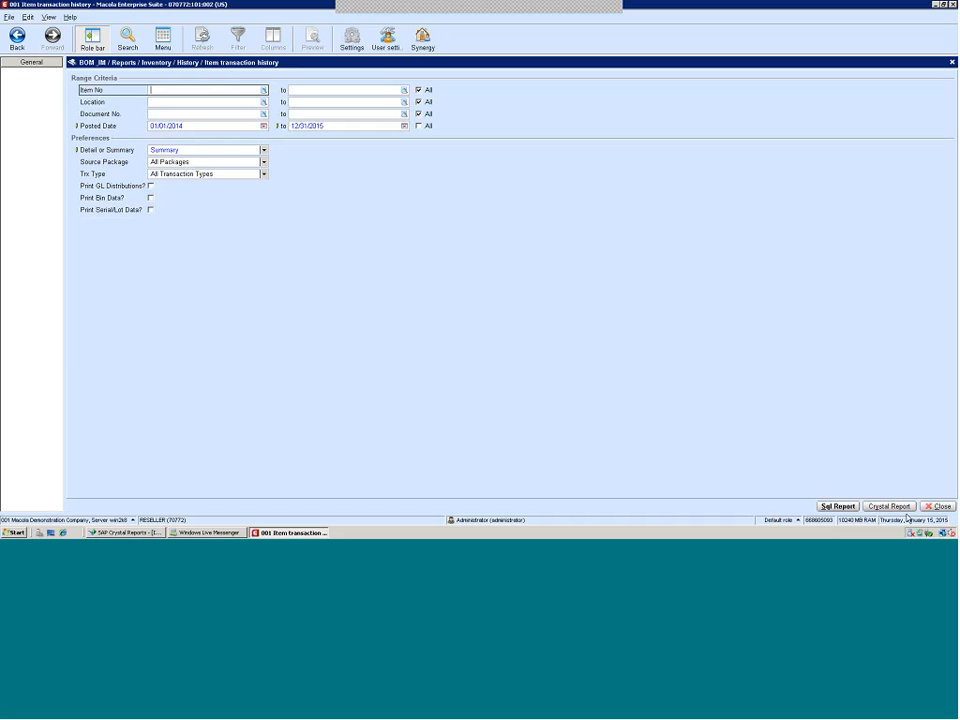
Preview the Item transaction history report in Detail mode and page through its pages
{"action": "left_click", "coordinate": [264, 150]}
{"action": "left_click", "coordinate": [194, 161]}
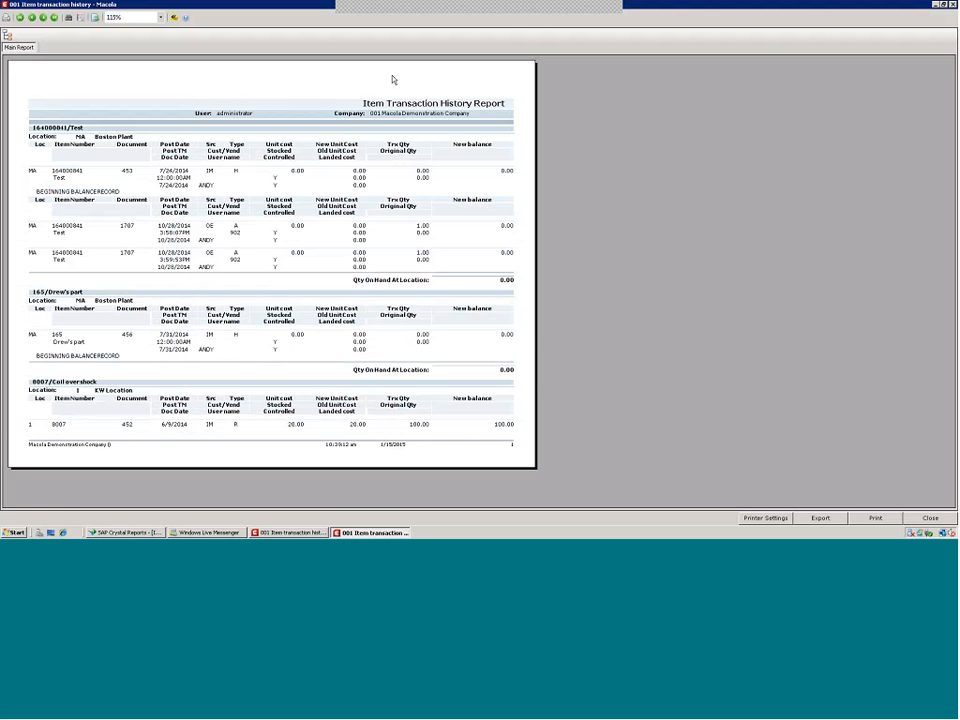
{"action": "left_click", "coordinate": [43, 17]}
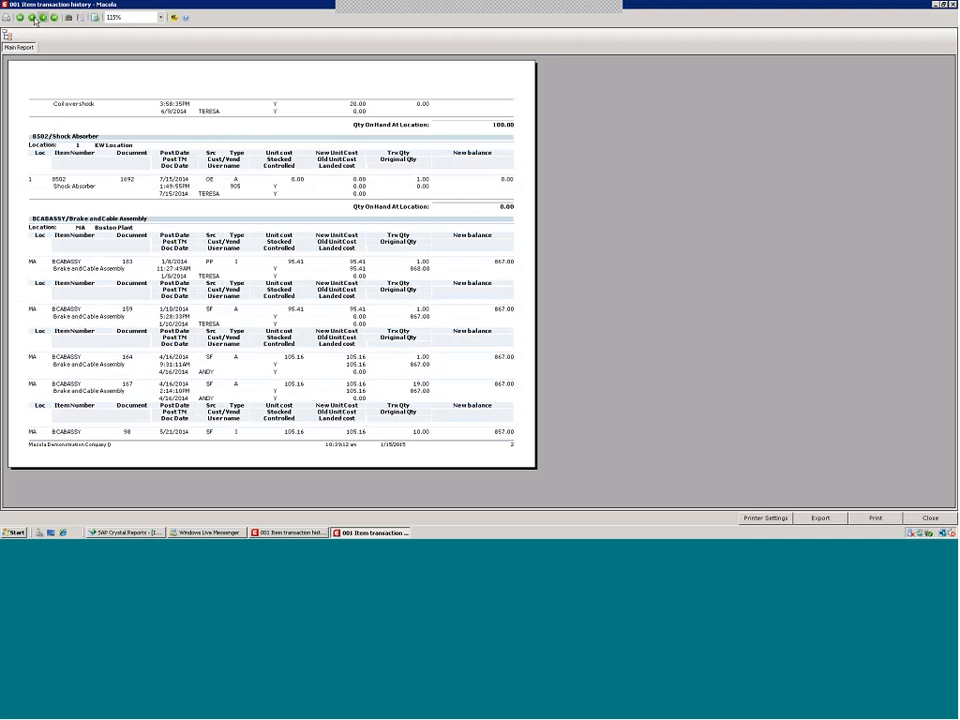
{"action": "left_click", "coordinate": [33, 18]}
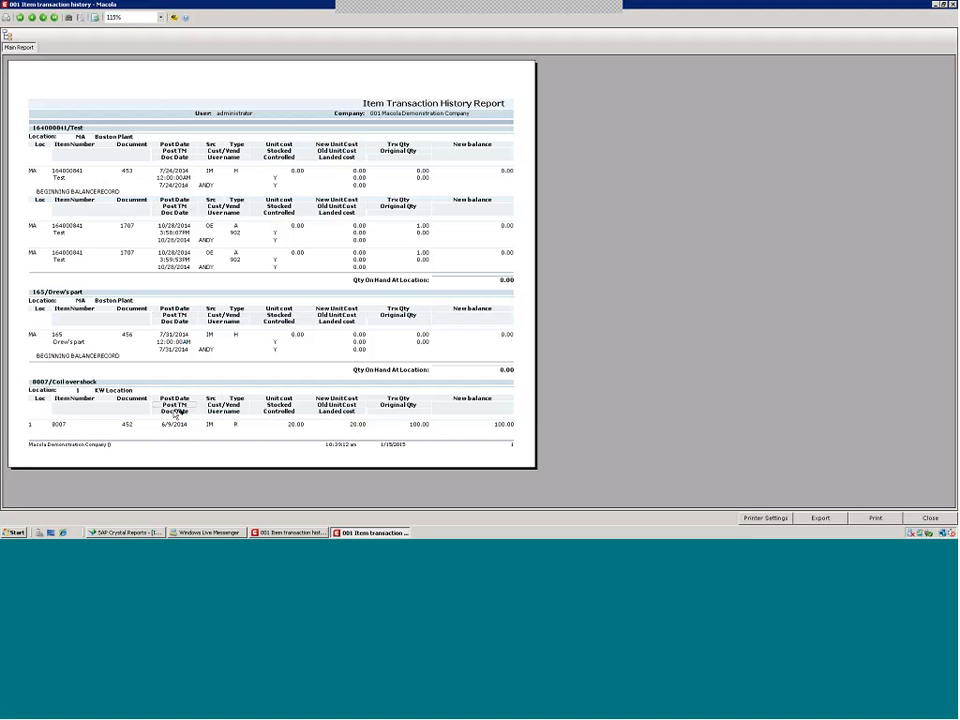
{"action": "left_click", "coordinate": [43, 17]}
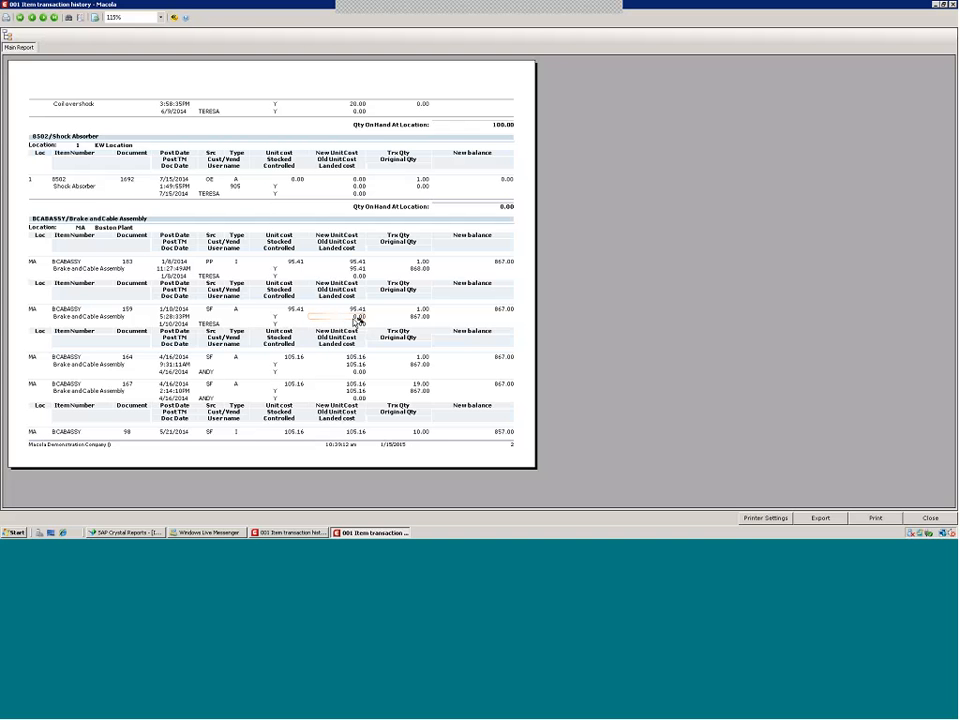
Turn off the Color option in the preview's report options and close the preview
{"action": "left_click", "coordinate": [81, 17]}
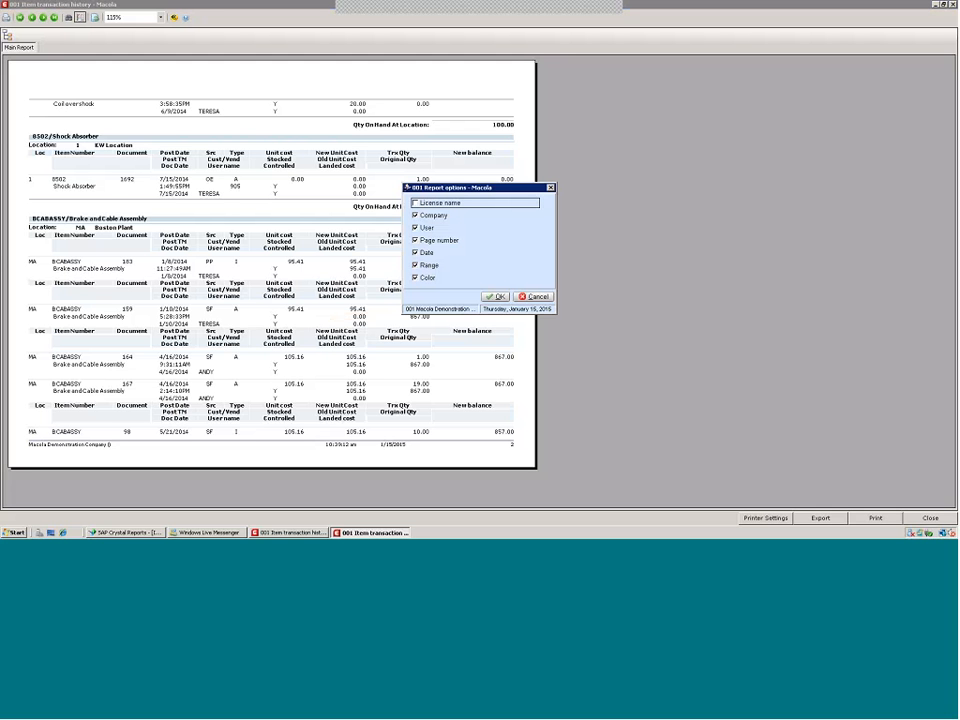
{"action": "left_click", "coordinate": [415, 277]}
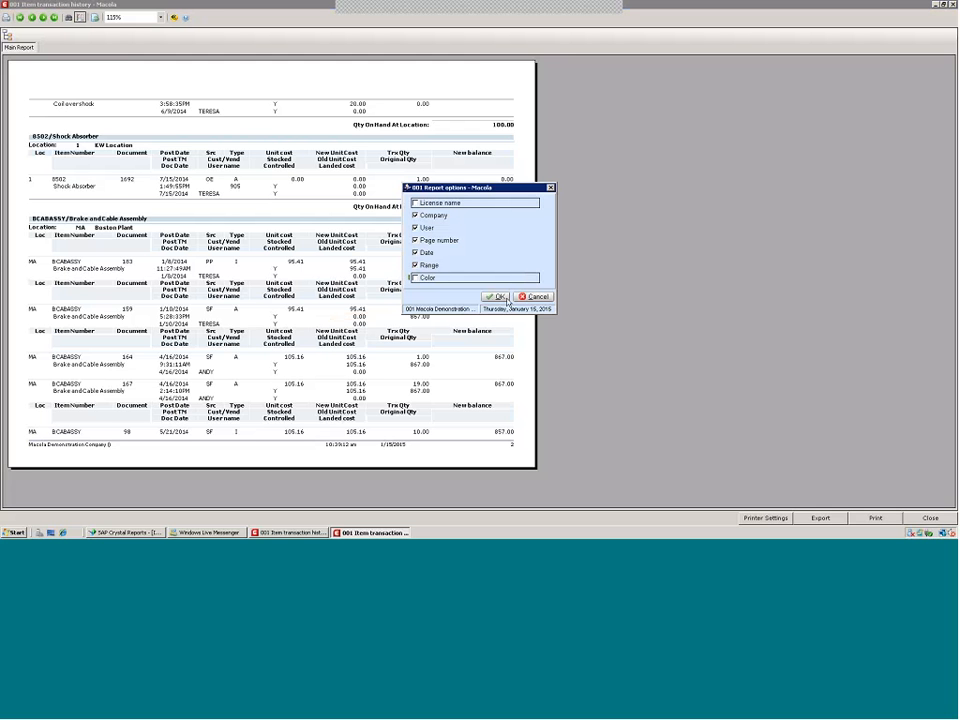
{"action": "left_click", "coordinate": [497, 297]}
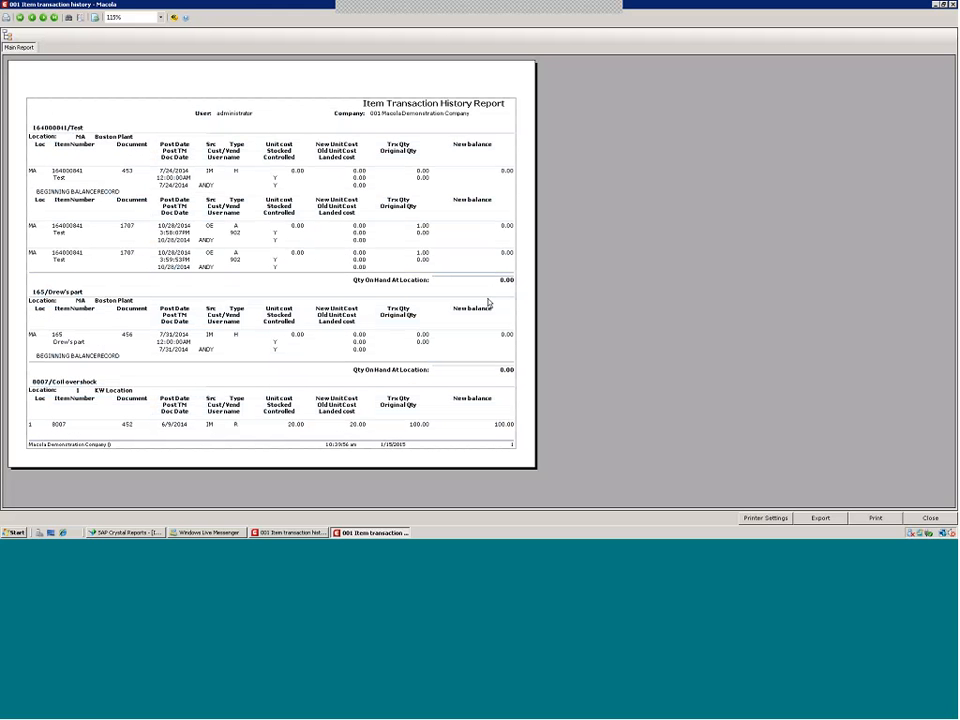
{"action": "left_click", "coordinate": [953, 5]}
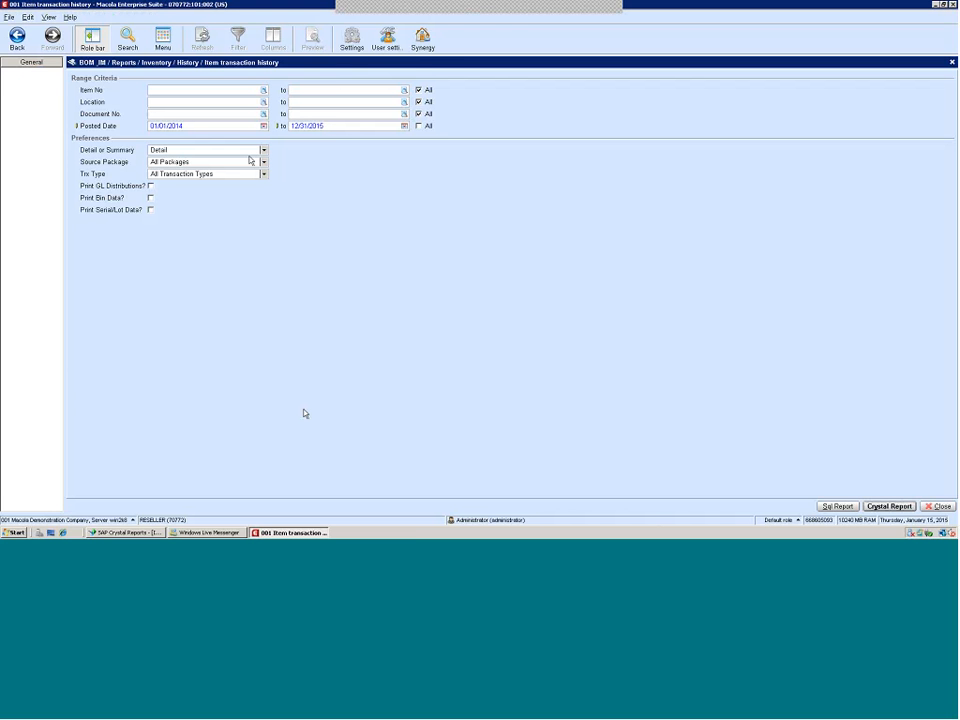
Preview the report in Summary mode with the Color option turned off, and close the preview
{"action": "left_click", "coordinate": [263, 150]}
{"action": "left_click", "coordinate": [193, 169]}
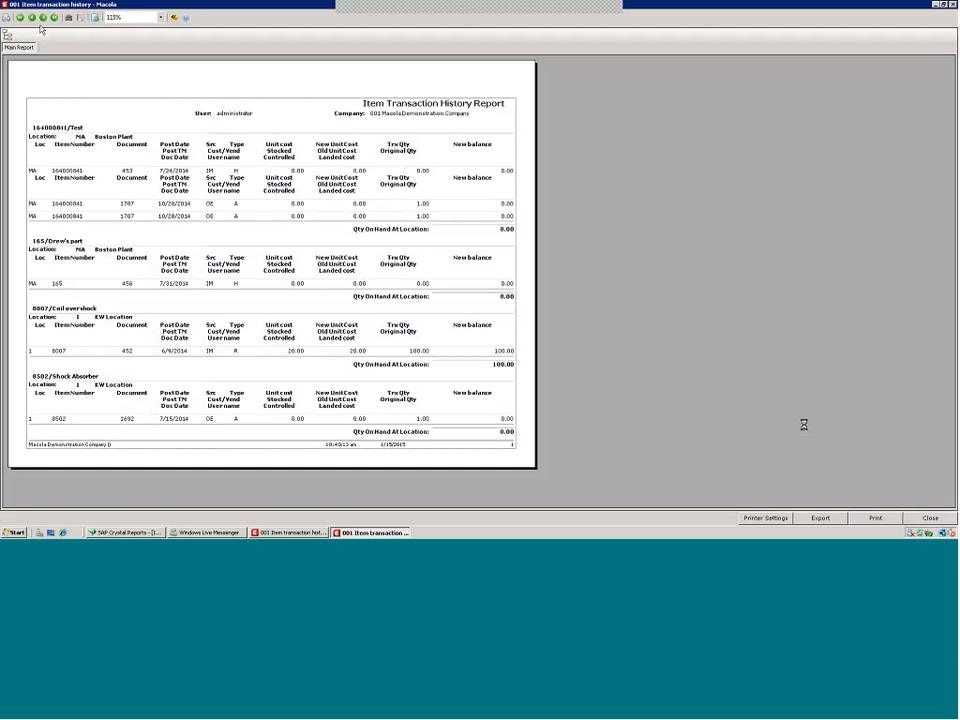
{"action": "left_click", "coordinate": [80, 17]}
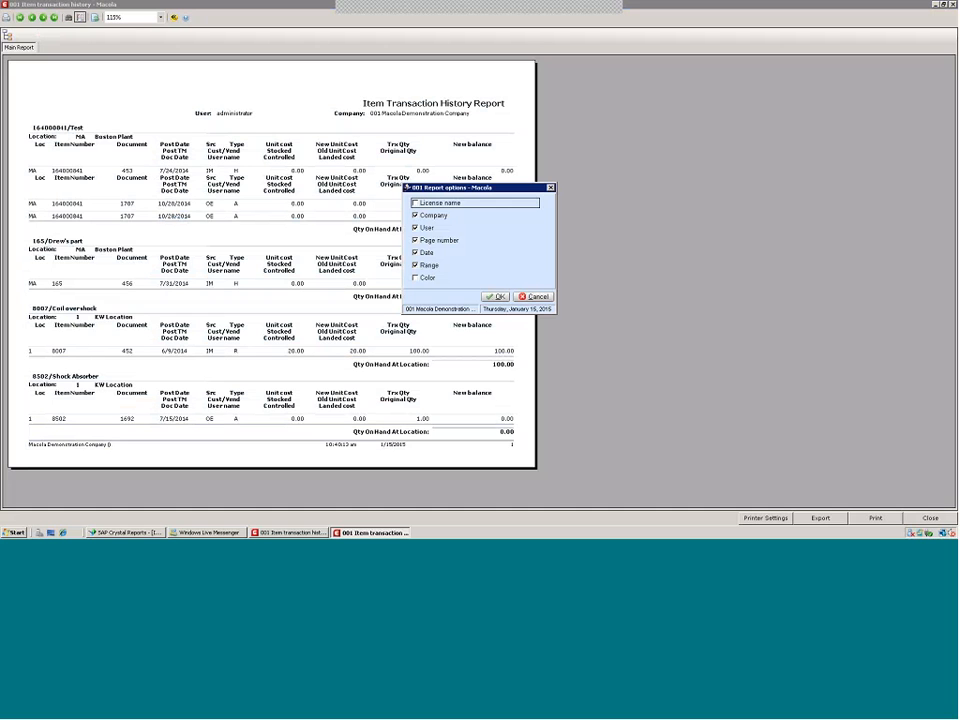
{"action": "left_click", "coordinate": [415, 277]}
{"action": "left_click", "coordinate": [494, 296]}
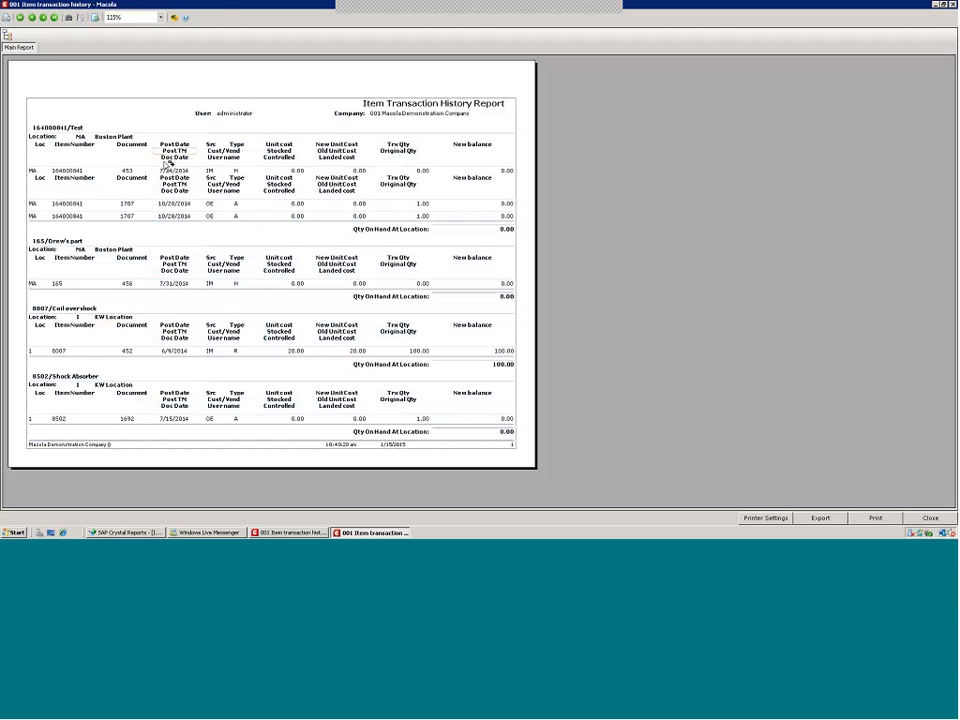
{"action": "left_click", "coordinate": [930, 518]}
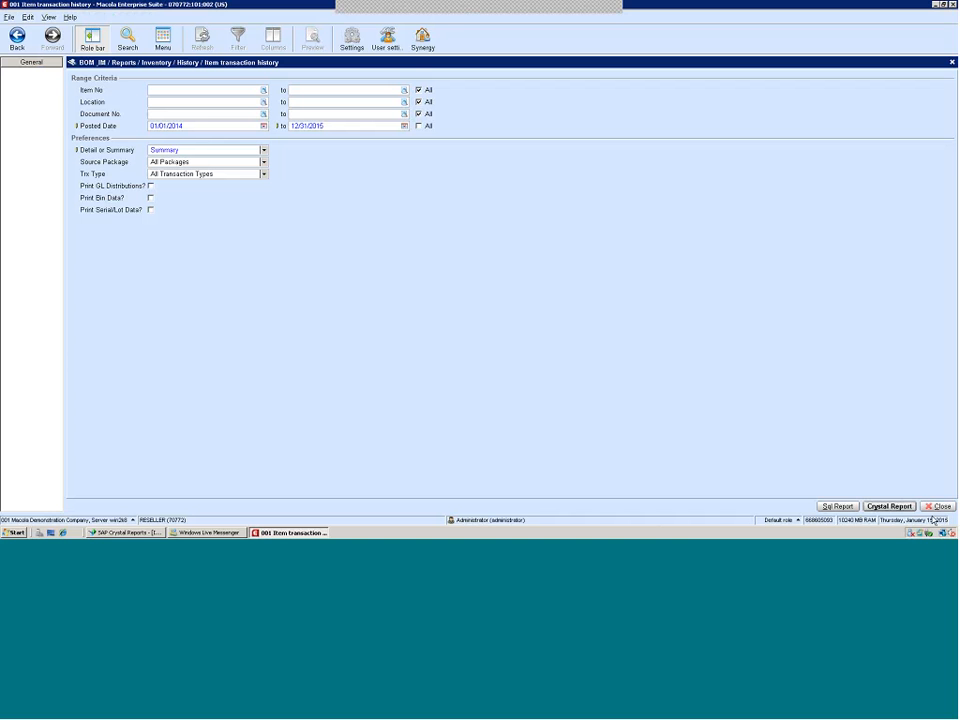
Switch to Crystal Reports and set the report's top page margin to 0.25 inches in Page Setup
{"action": "left_click", "coordinate": [105, 532]}
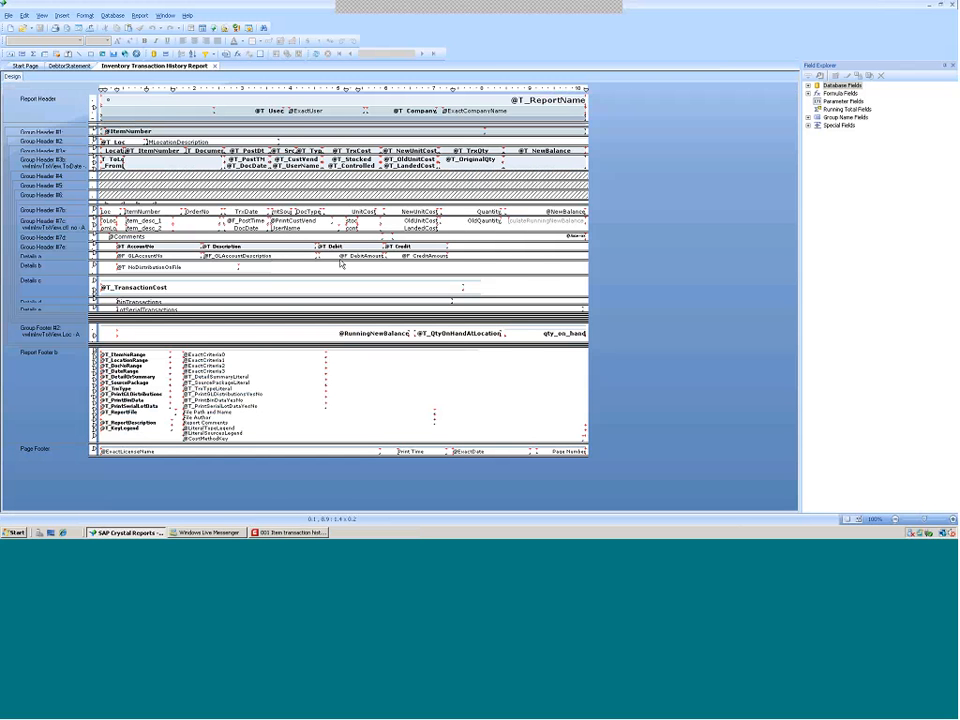
{"action": "left_click", "coordinate": [8, 16]}
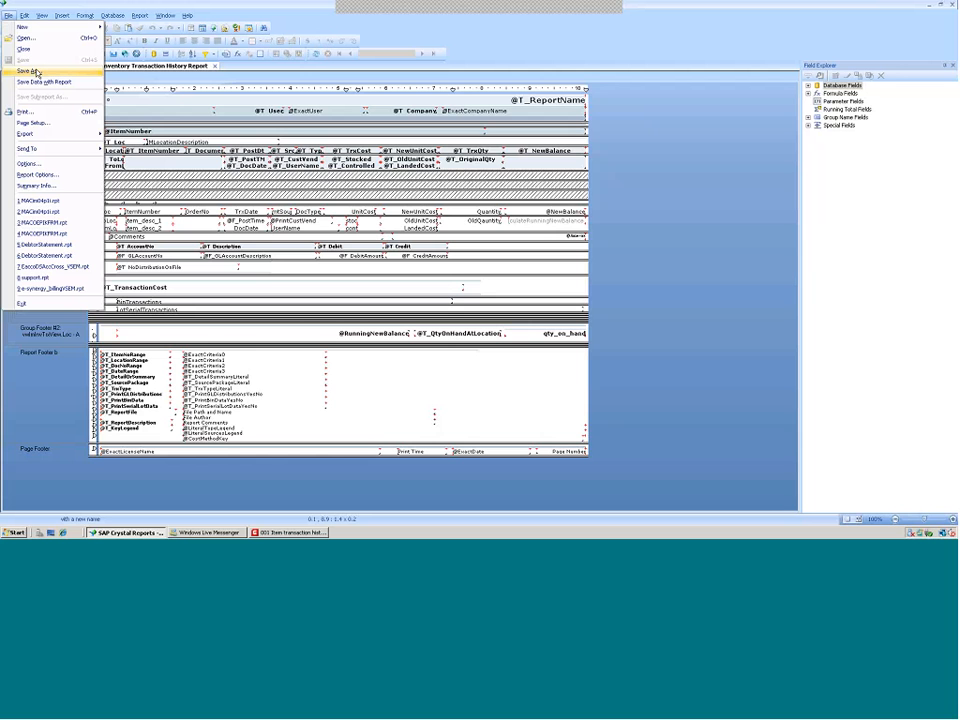
{"action": "left_click", "coordinate": [33, 123]}
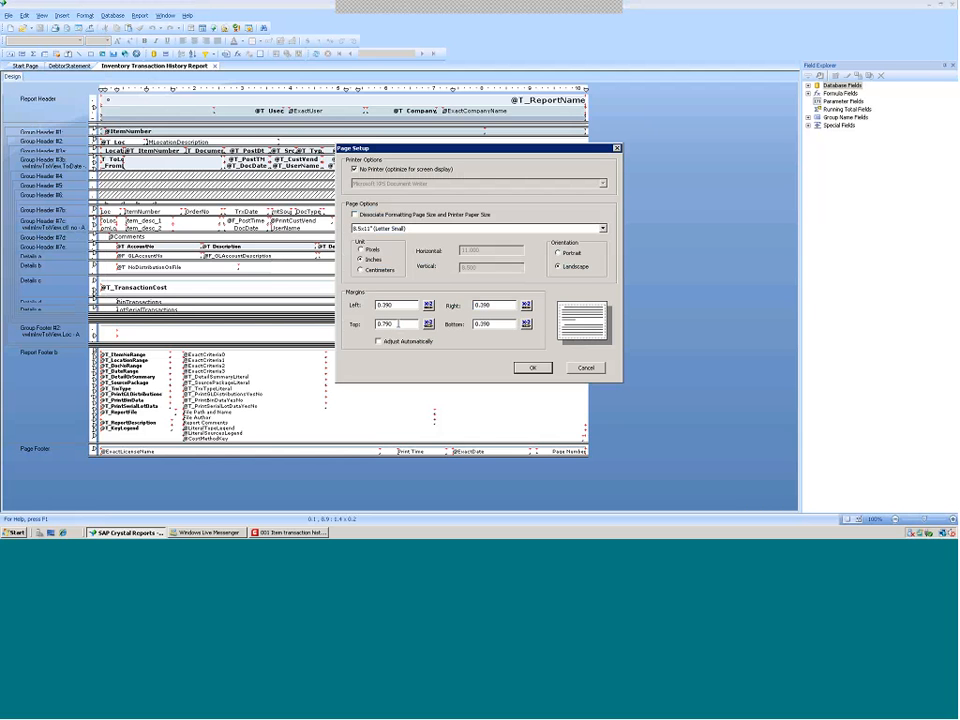
{"action": "left_click_drag", "start_coordinate": [397, 324], "coordinate": [383, 324]}
{"action": "key", "text": "BackSpace"}
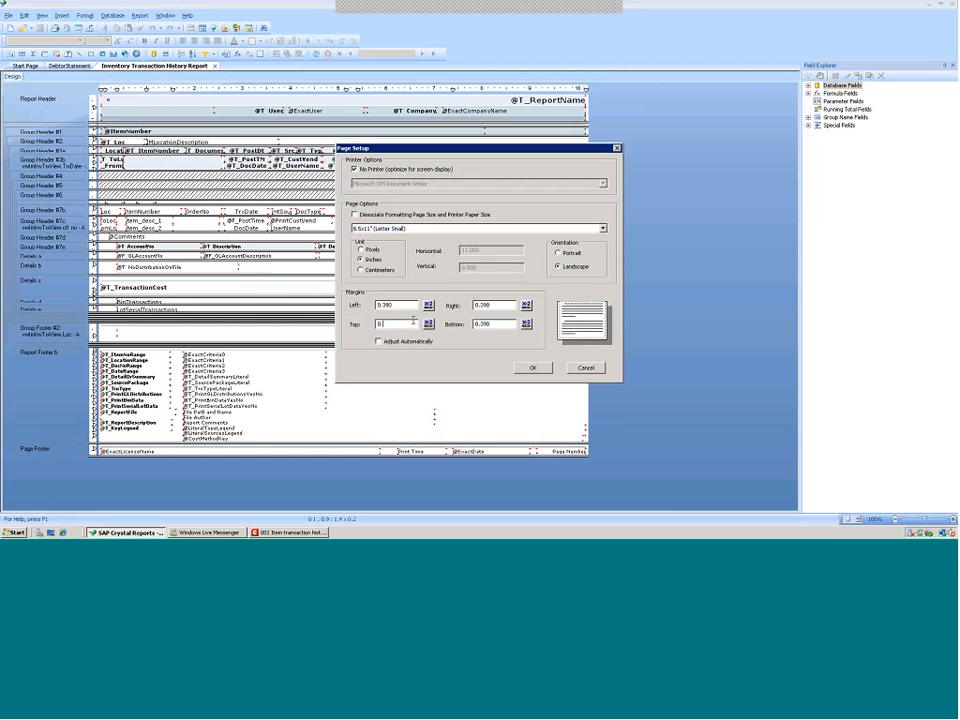
{"action": "type", "text": "25"}
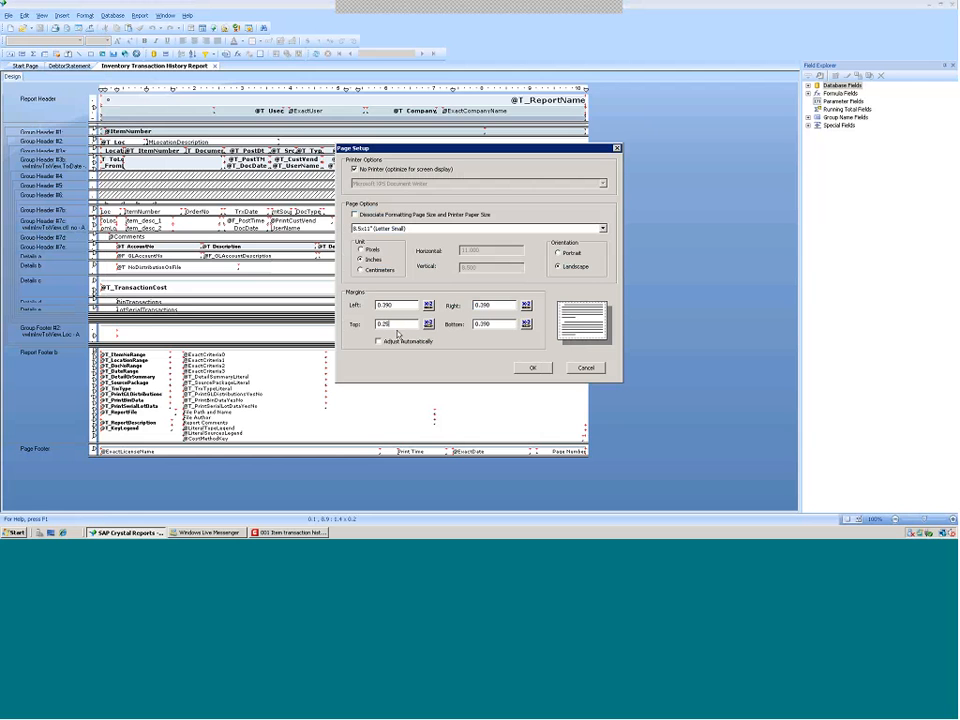
{"action": "left_click", "coordinate": [533, 368]}
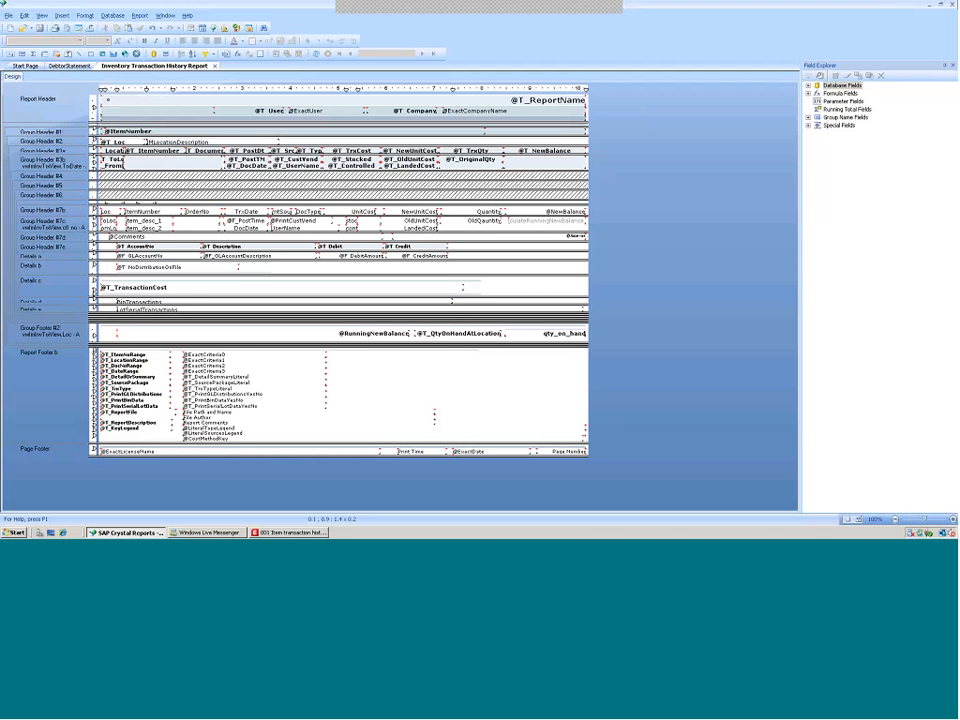
In Macola, preview the Item transaction history report and jump to its last page
{"action": "left_click", "coordinate": [280, 532]}
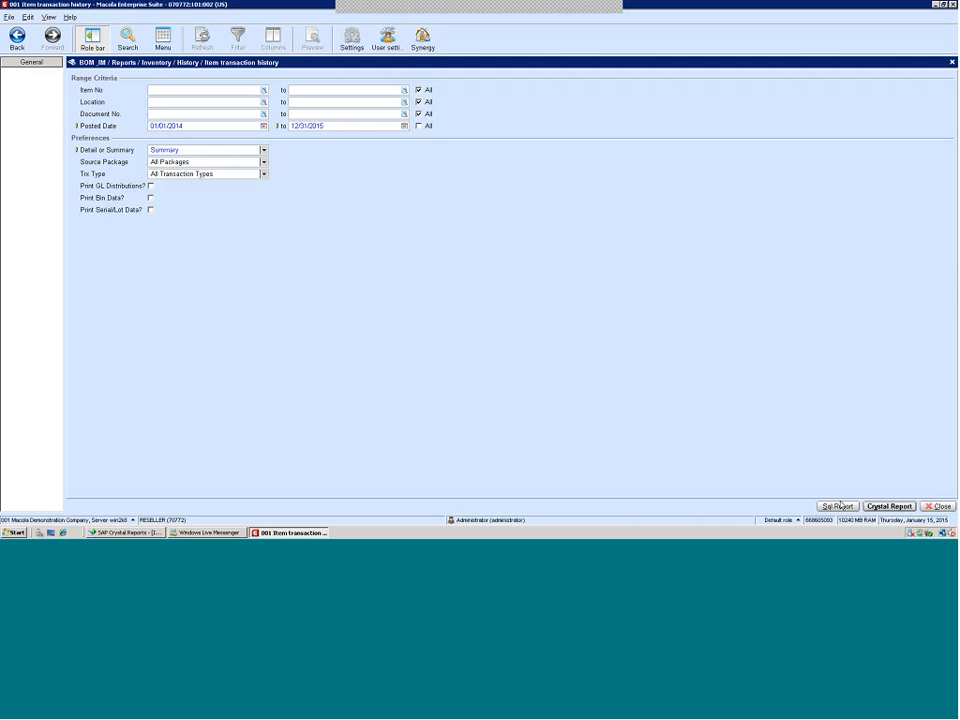
{"action": "left_click", "coordinate": [886, 507]}
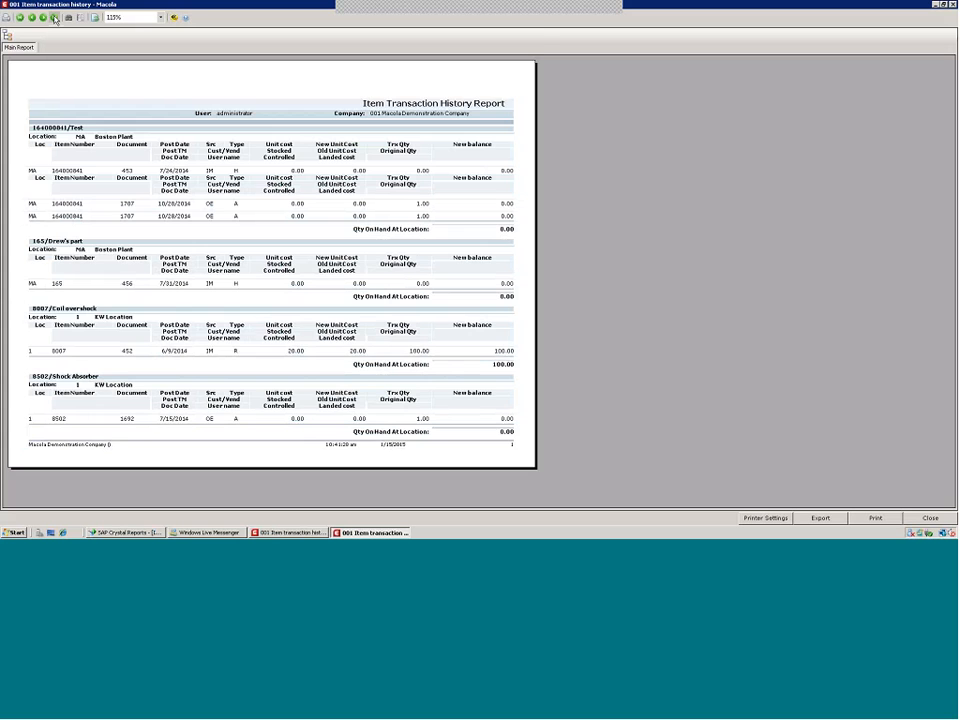
{"action": "left_click", "coordinate": [55, 18]}
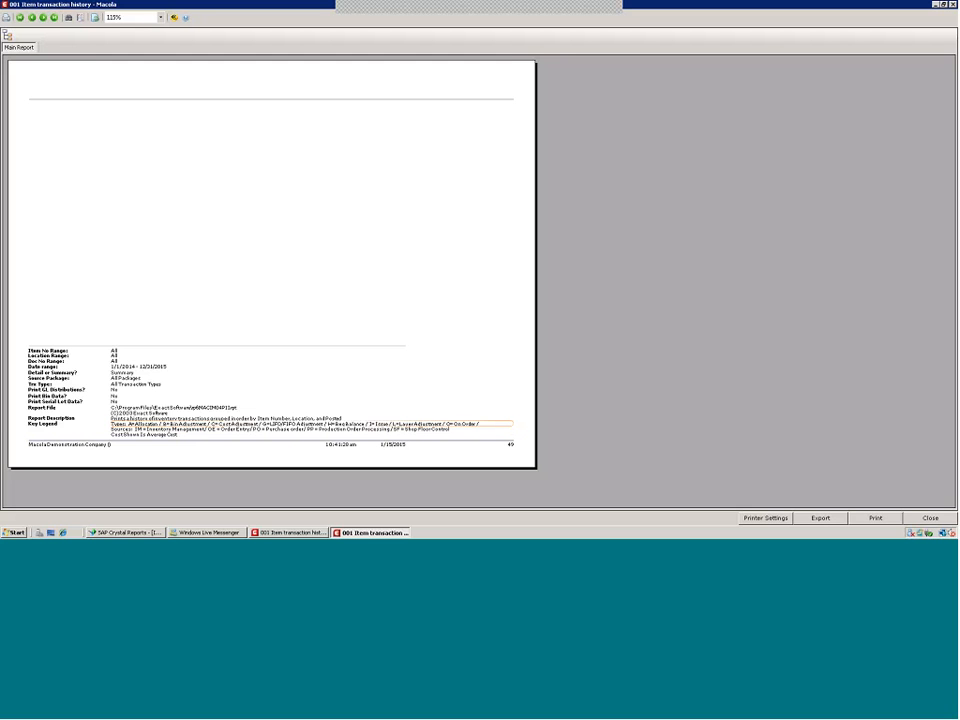
Switch to Crystal Reports and inspect the report's grouping in the Group Expert without changing it
{"action": "left_click", "coordinate": [122, 532]}
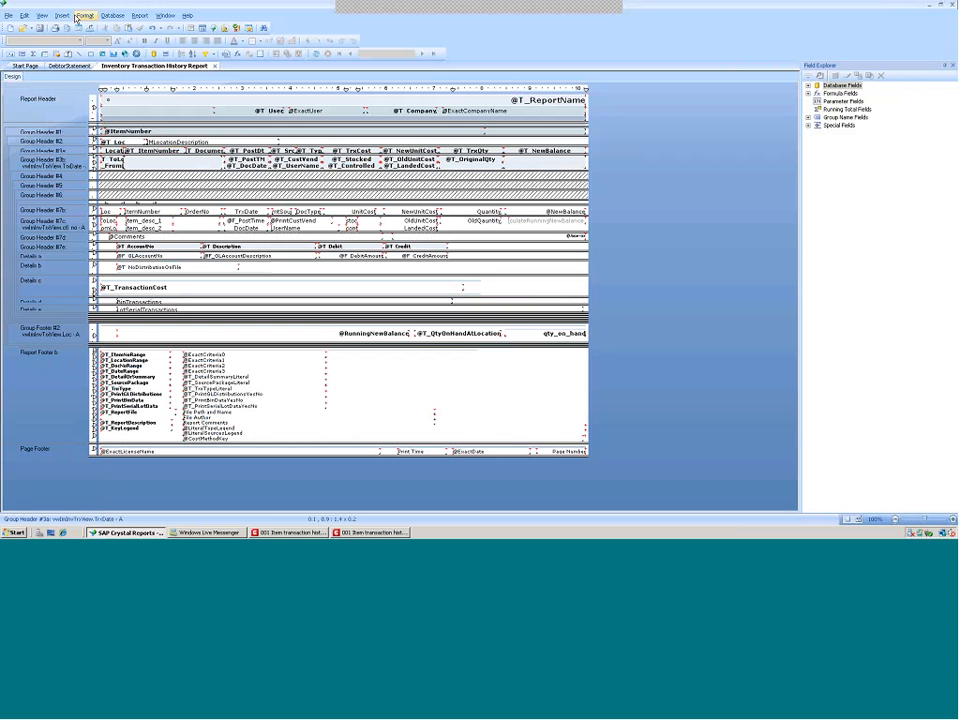
{"action": "left_click", "coordinate": [139, 15]}
{"action": "left_click", "coordinate": [157, 104]}
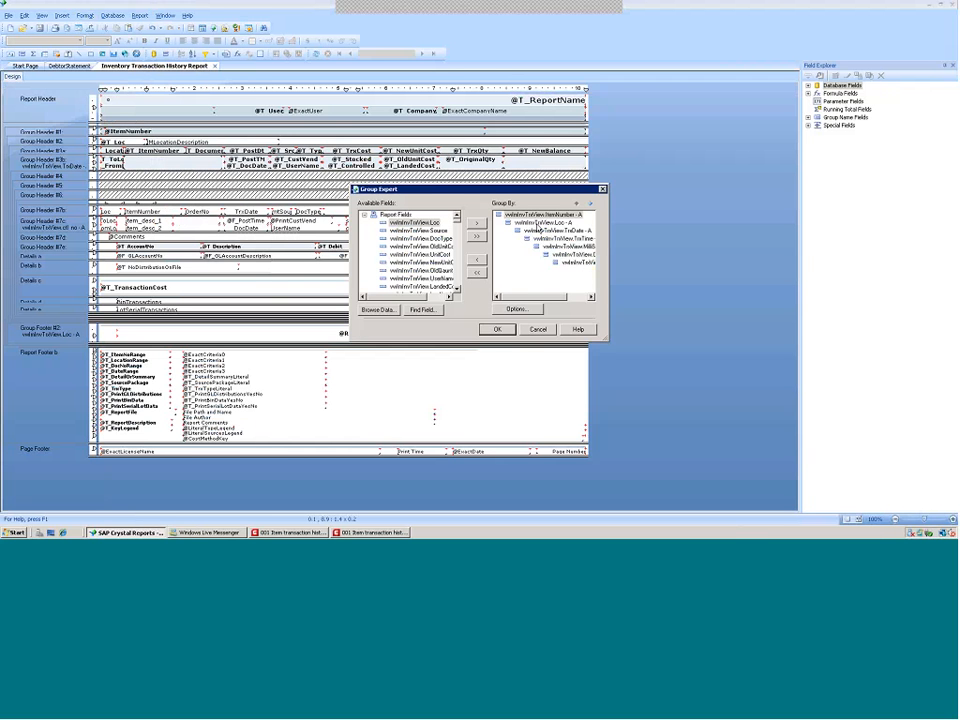
{"action": "left_click", "coordinate": [542, 239]}
{"action": "left_click", "coordinate": [539, 331]}
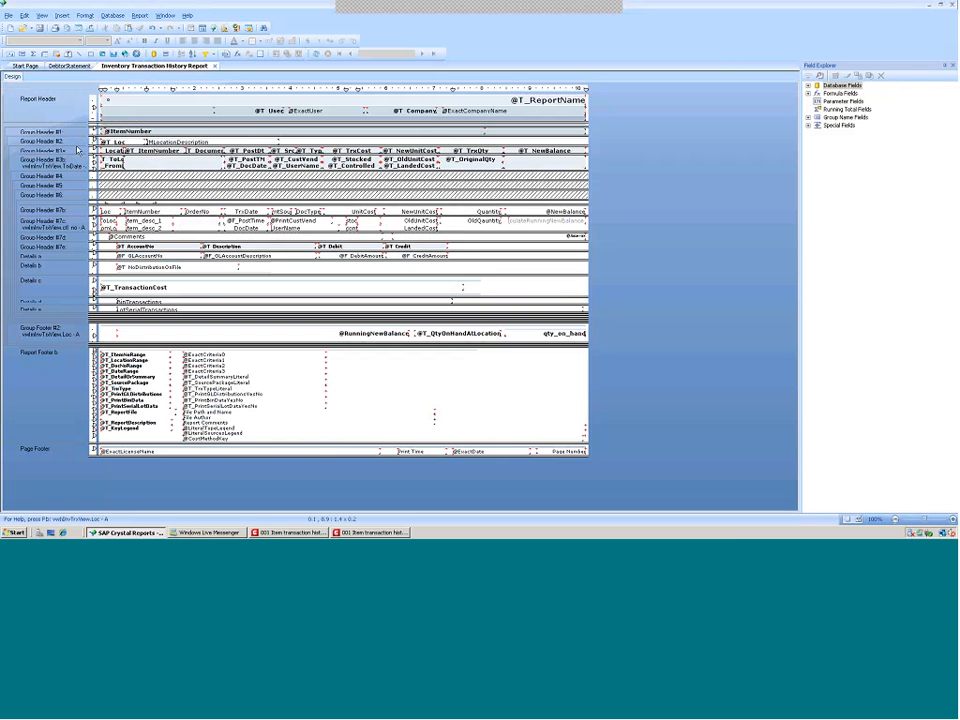
Insert two new sections under Group Header #2 using the Section Expert
{"action": "left_click", "coordinate": [74, 142]}
{"action": "right_click", "coordinate": [73, 143]}
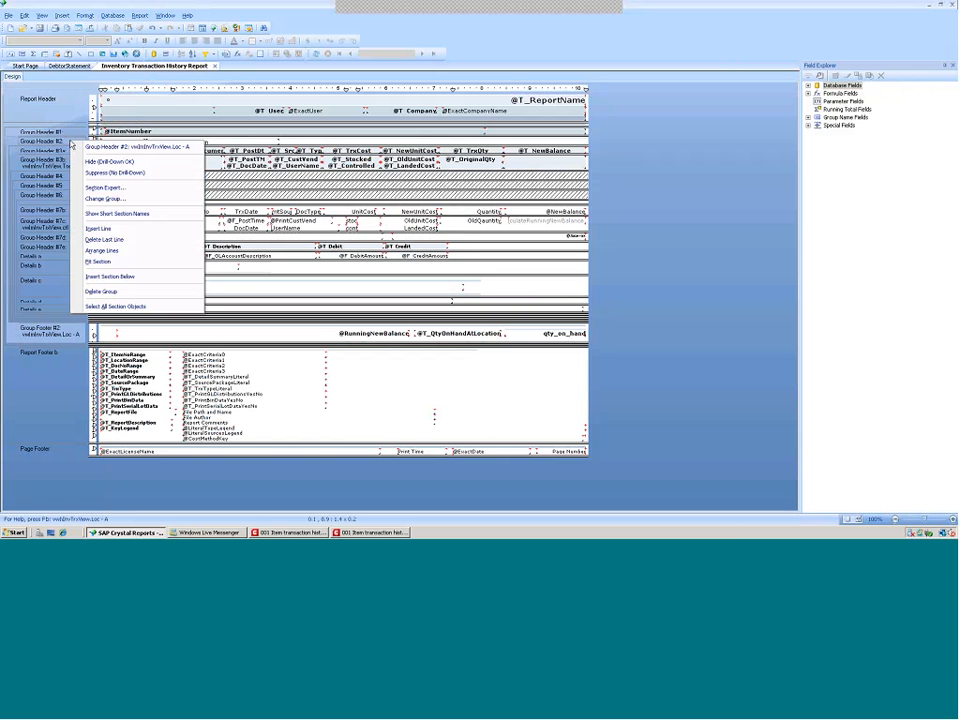
{"action": "left_click", "coordinate": [105, 187]}
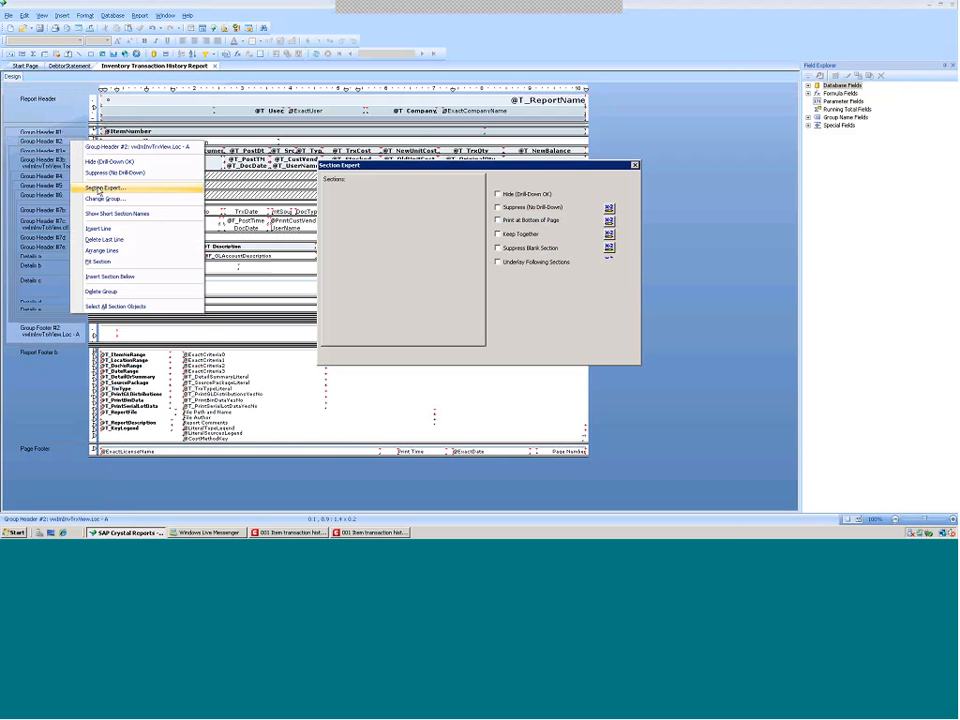
{"action": "left_click", "coordinate": [404, 180]}
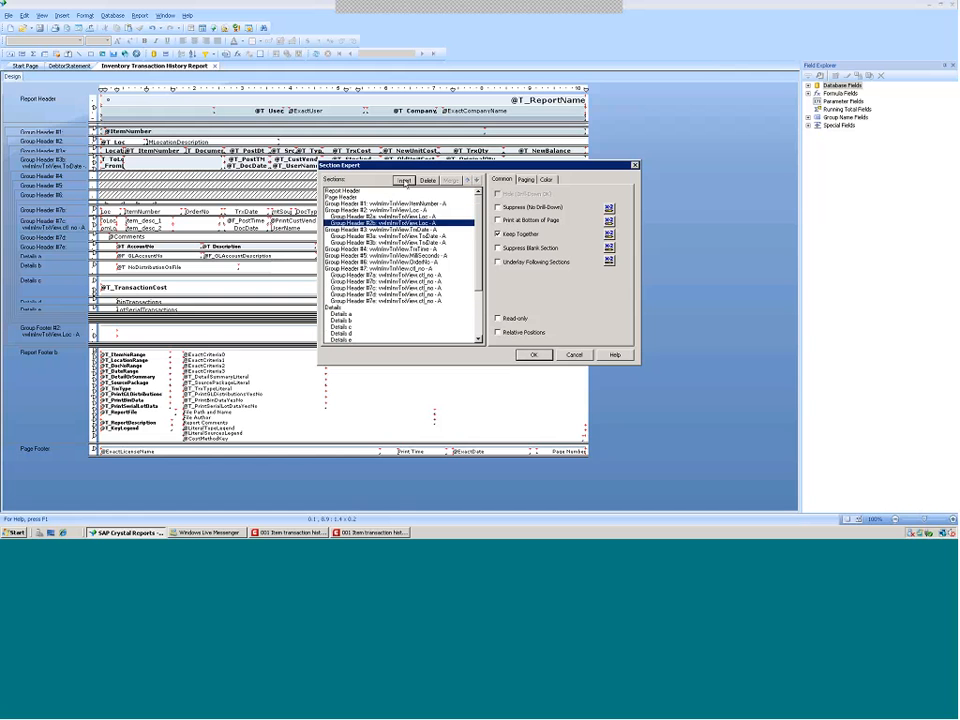
{"action": "left_click", "coordinate": [404, 180]}
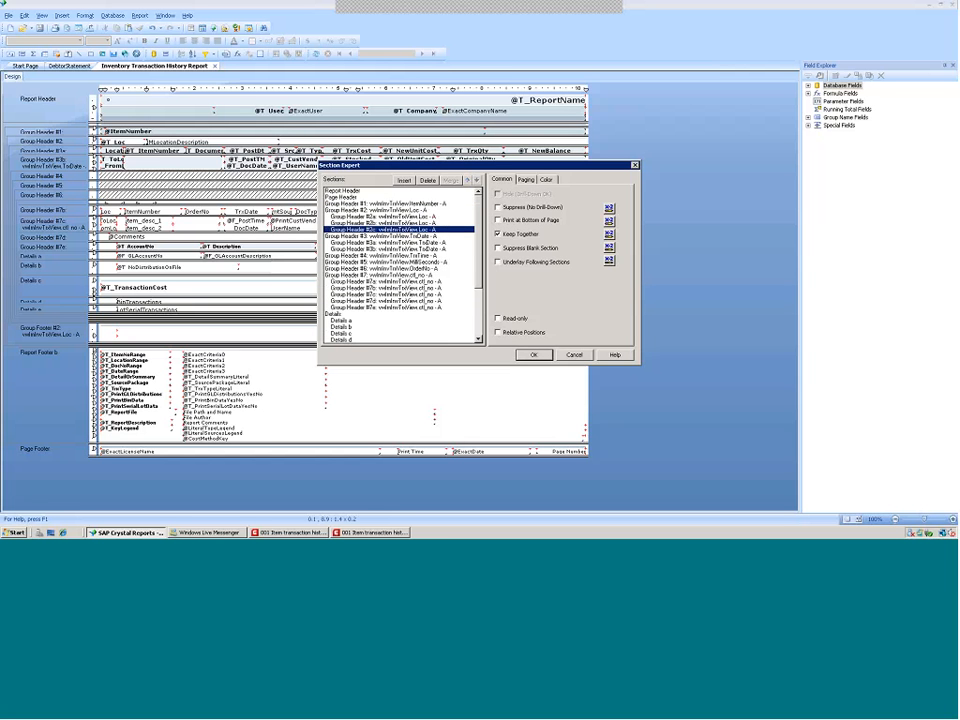
{"action": "left_click", "coordinate": [535, 356]}
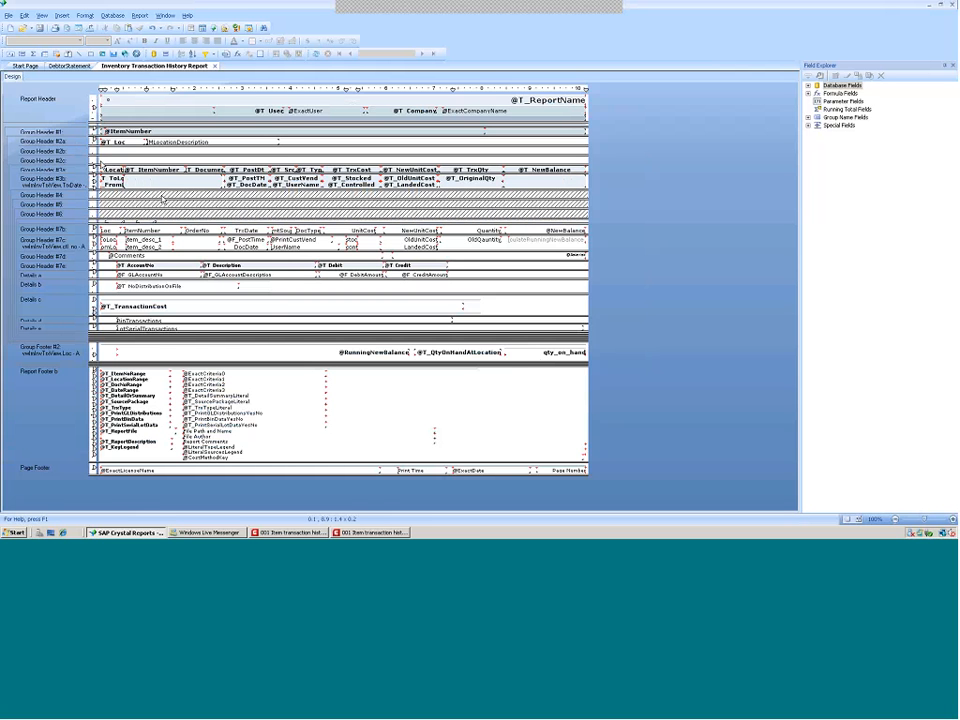
Copy the Location, Item Number, Document and Post Date headings from Group Header #3a and paste them into Group Header #2b
{"action": "left_click", "coordinate": [113, 170]}
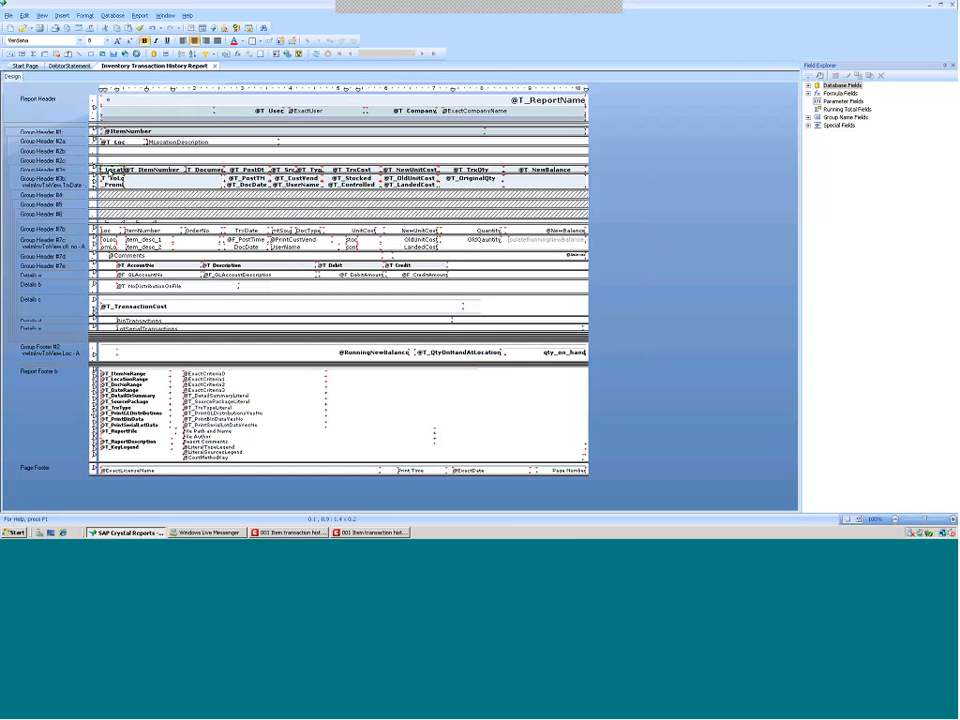
{"action": "left_click", "coordinate": [154, 171], "text": "ctrl"}
{"action": "left_click", "coordinate": [207, 171], "text": "ctrl"}
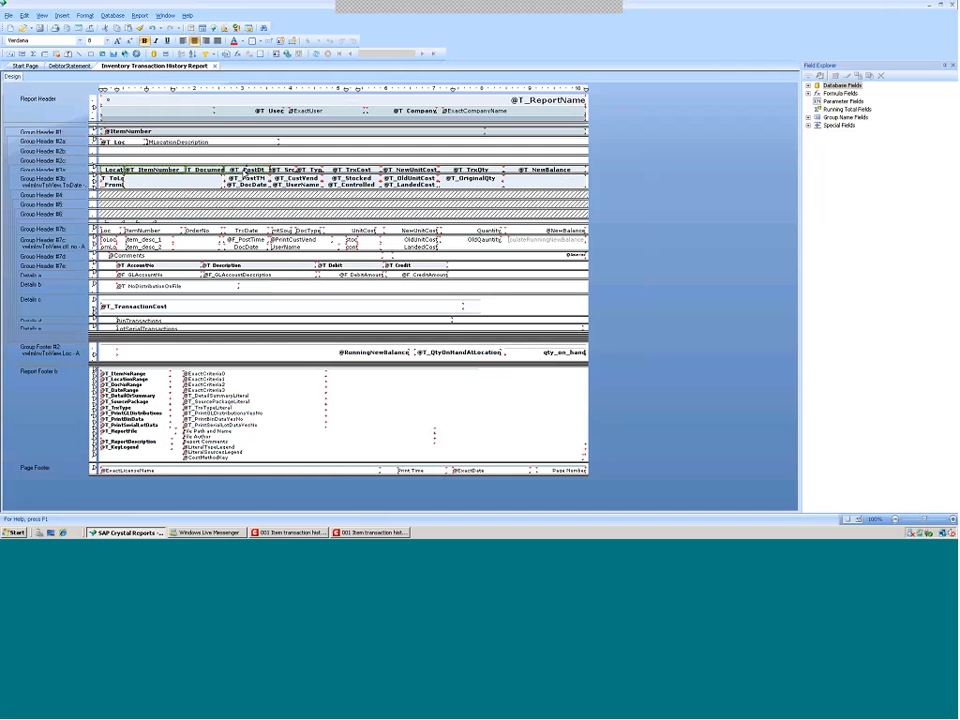
{"action": "right_click", "coordinate": [243, 173]}
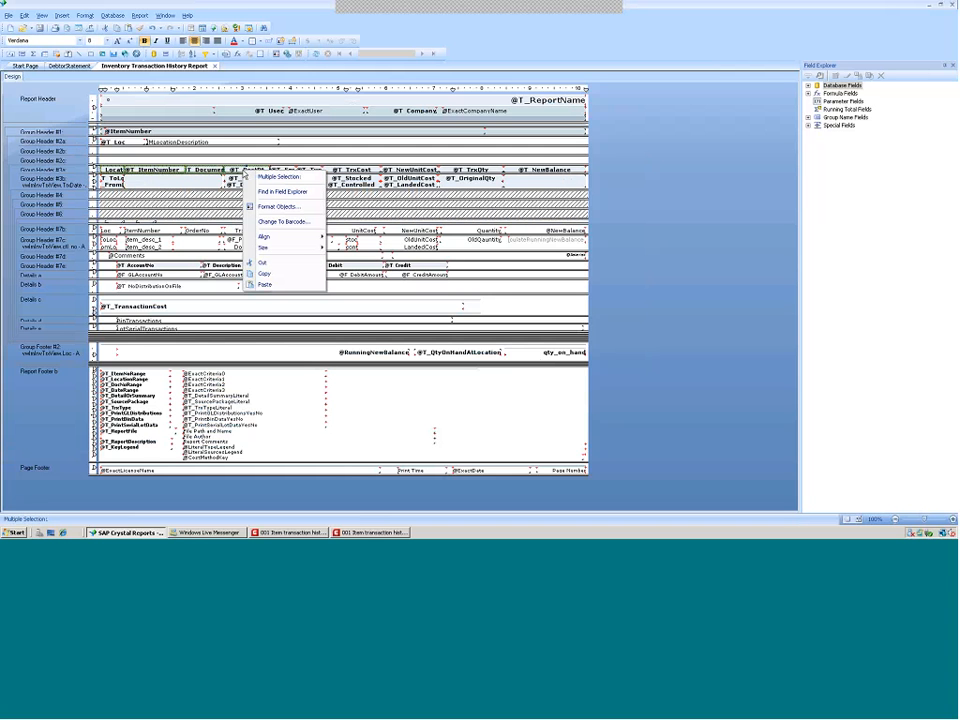
{"action": "left_click", "coordinate": [262, 273]}
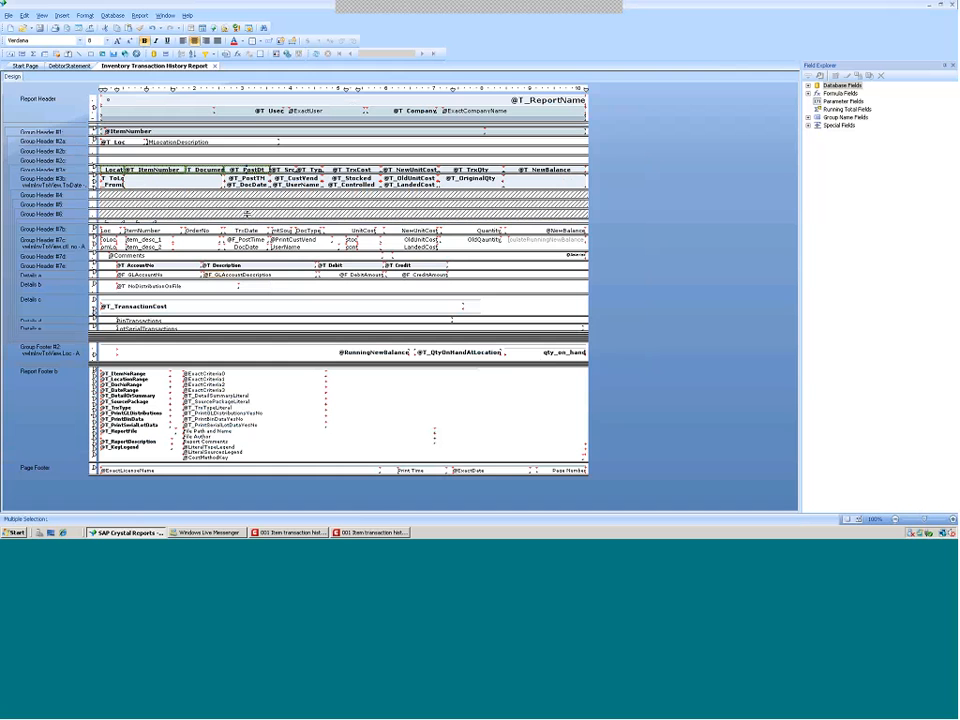
{"action": "right_click", "coordinate": [243, 150]}
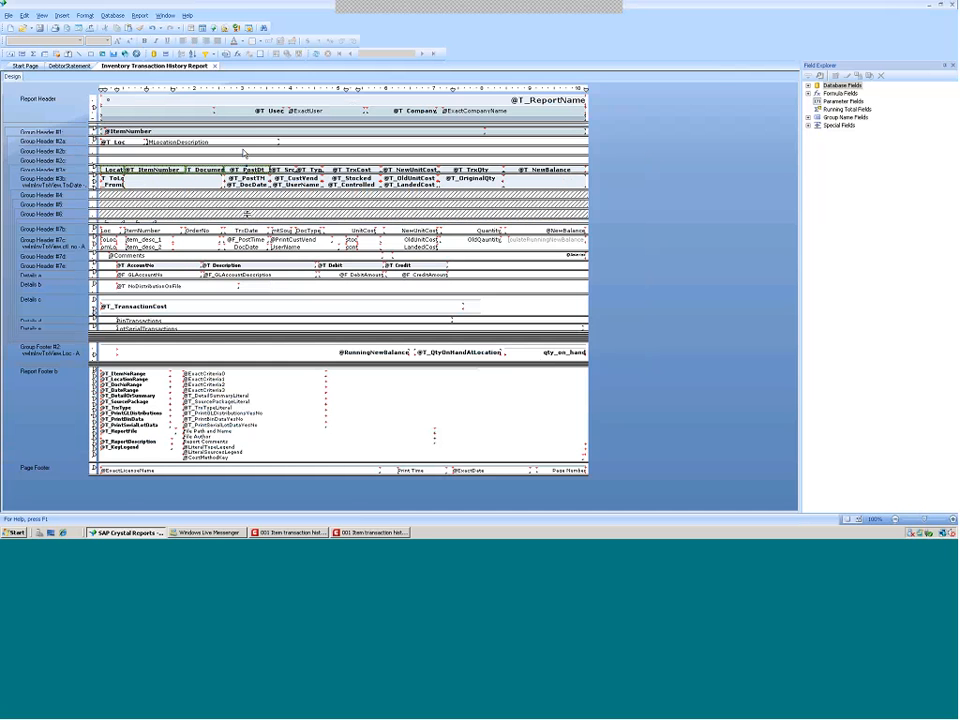
{"action": "left_click", "coordinate": [268, 287]}
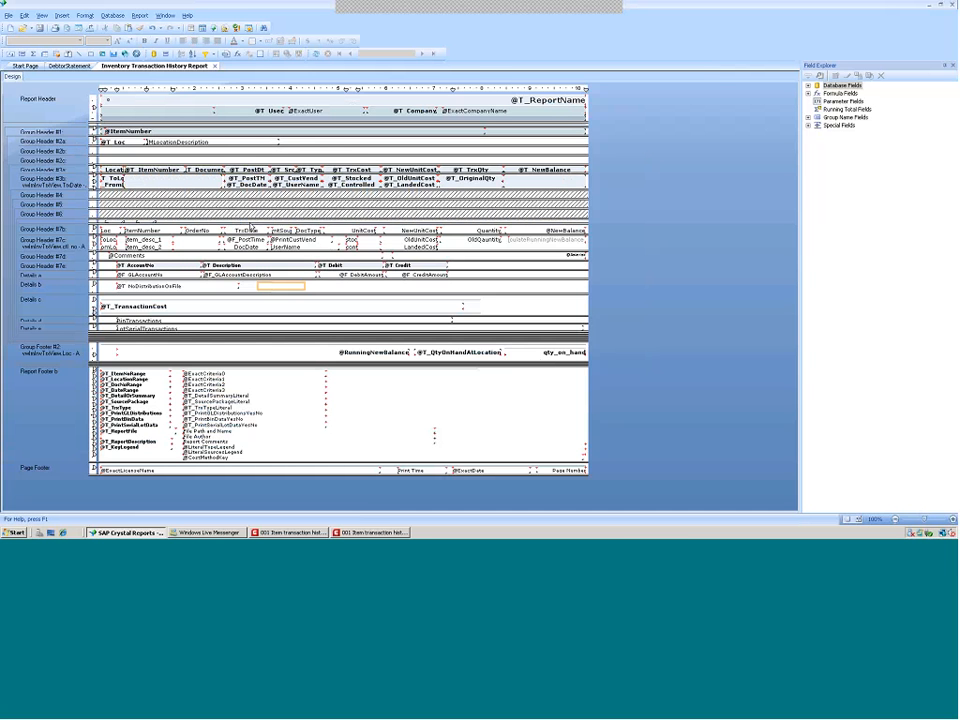
{"action": "left_click", "coordinate": [244, 153]}
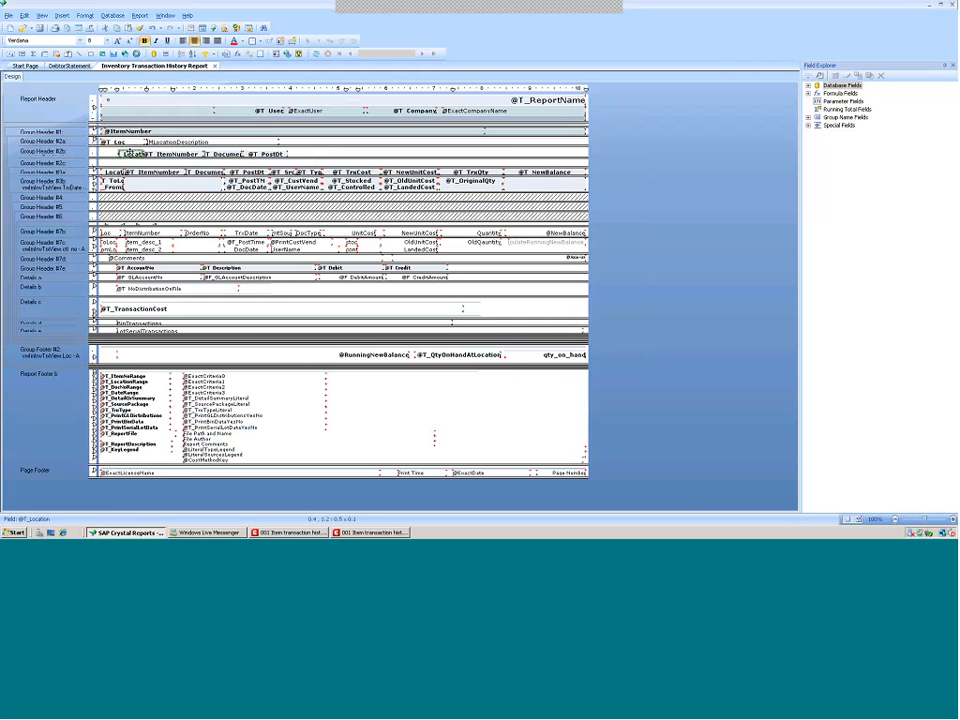
Reposition the pasted headings in Group Header #2b so they line up at the section's left
{"action": "left_click", "coordinate": [120, 155]}
{"action": "left_click_drag", "start_coordinate": [118, 157], "coordinate": [99, 154]}
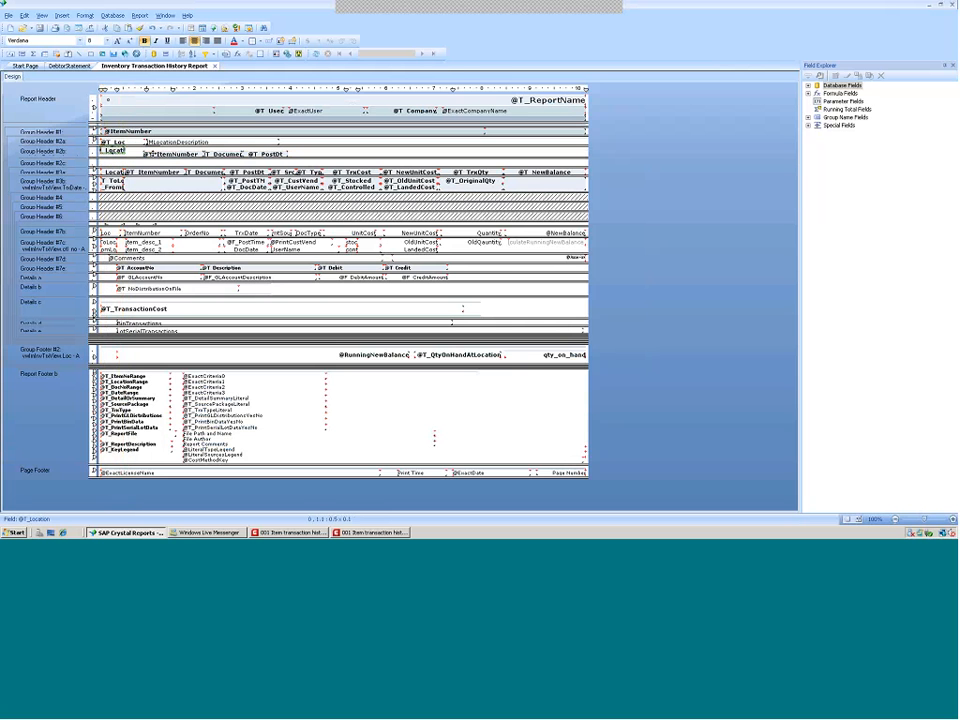
{"action": "left_click", "coordinate": [149, 156]}
{"action": "left_click_drag", "start_coordinate": [149, 157], "coordinate": [129, 153]}
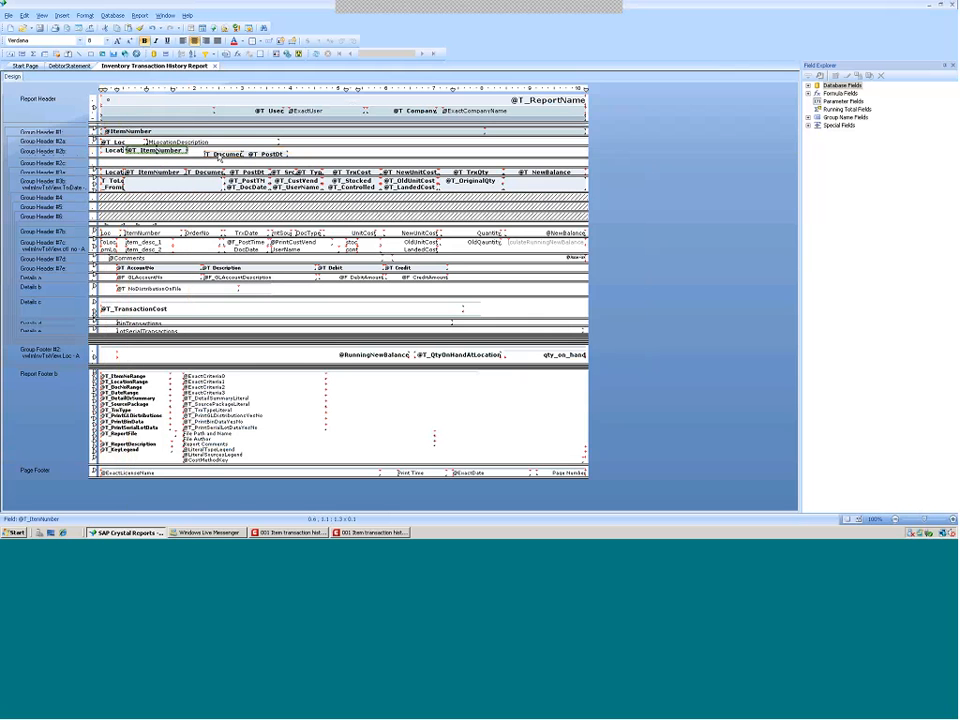
{"action": "left_click_drag", "start_coordinate": [219, 156], "coordinate": [248, 152]}
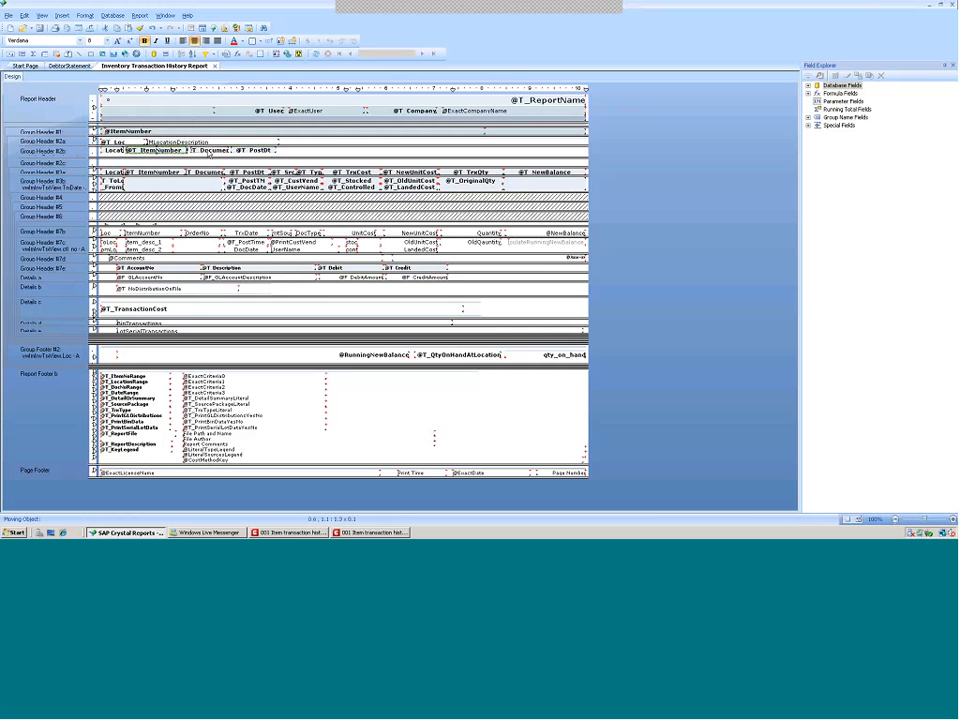
{"action": "left_click", "coordinate": [208, 152]}
{"action": "key", "text": "Left"}
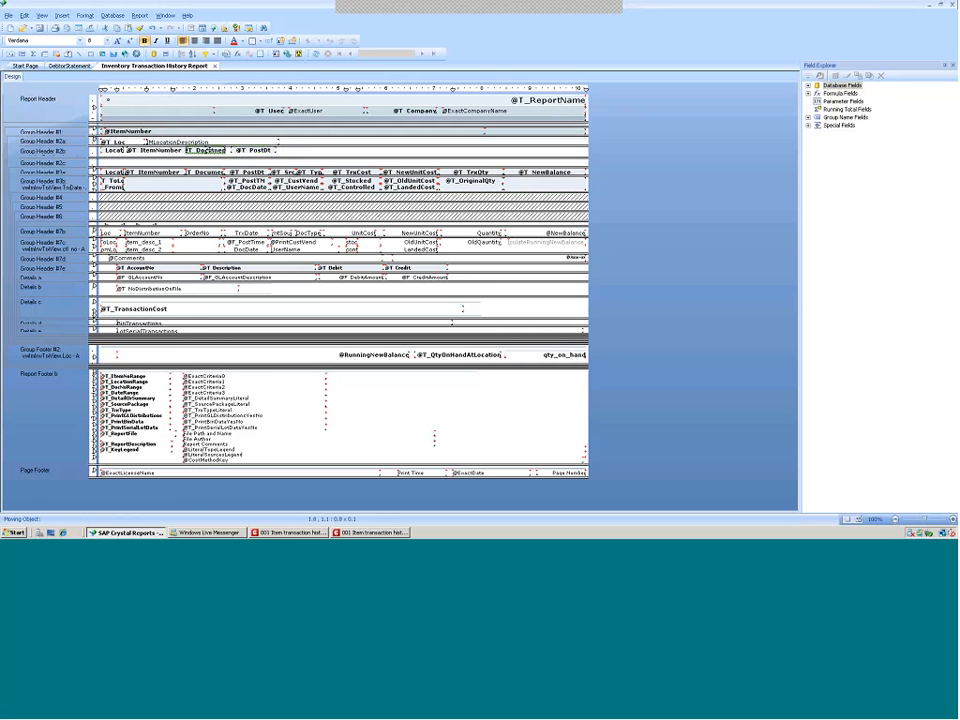
{"action": "left_click", "coordinate": [253, 152]}
{"action": "key", "text": "Left"}
{"action": "key", "text": "Left"}
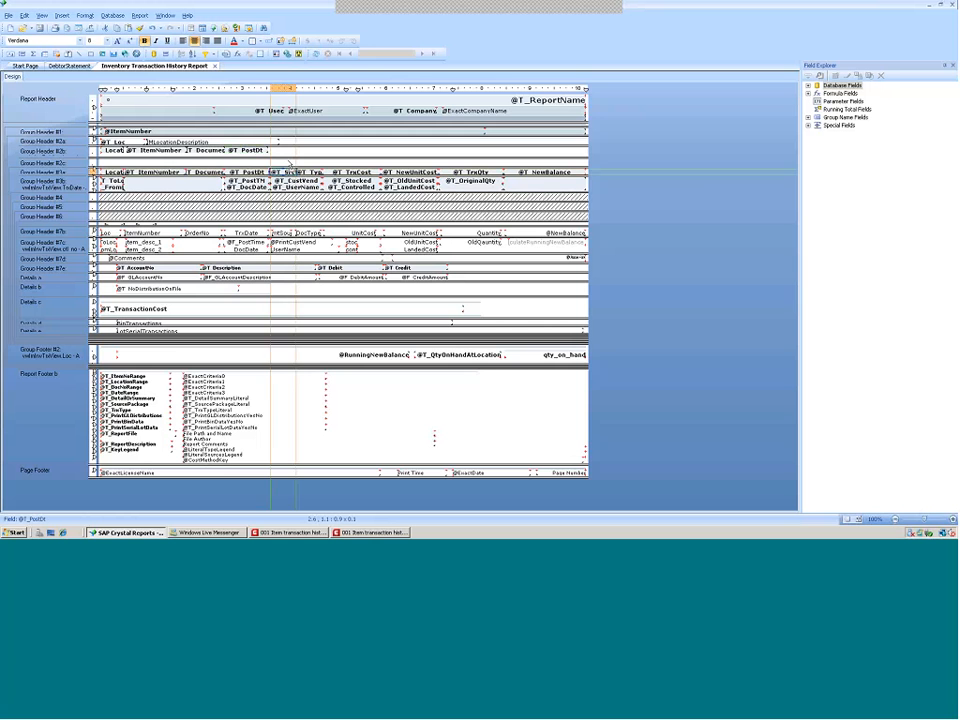
Move the Src, Typ, TrxCost and NewUnitCost headings up into Group Header #2b
{"action": "left_click", "coordinate": [289, 152]}
{"action": "left_click_drag", "start_coordinate": [289, 152], "coordinate": [400, 148]}
{"action": "left_click", "coordinate": [398, 170]}
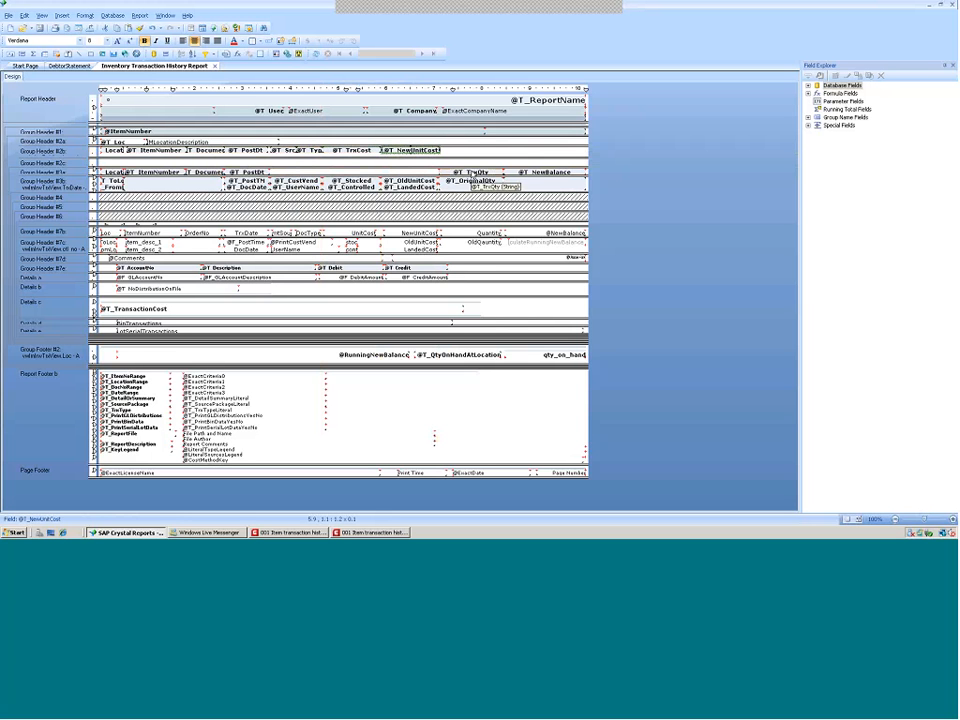
{"action": "left_click", "coordinate": [475, 173]}
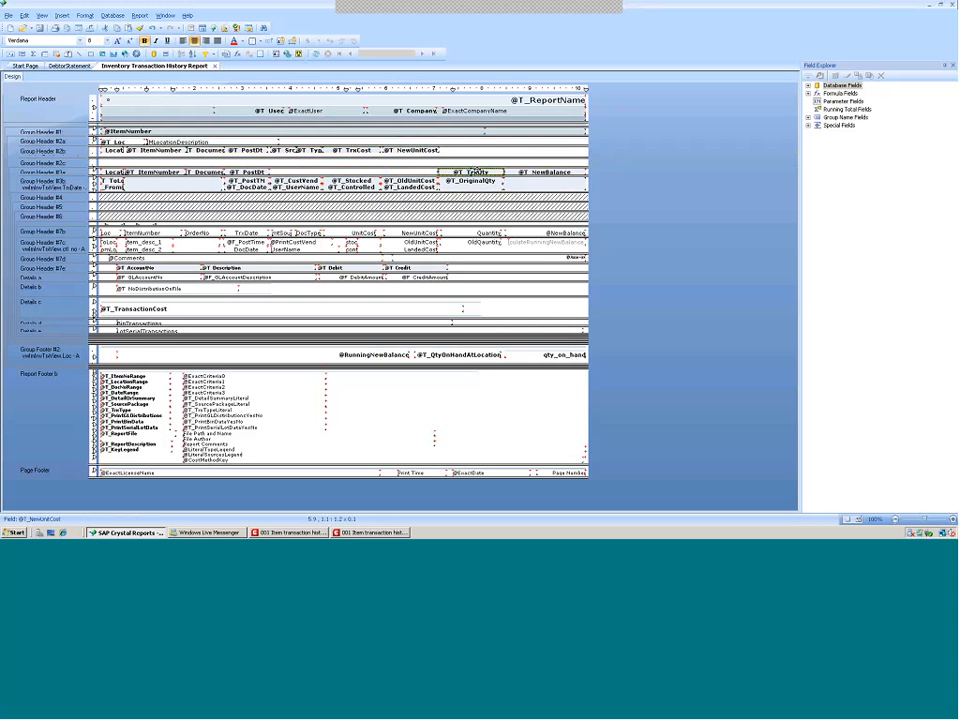
{"action": "left_click", "coordinate": [535, 173], "text": "ctrl"}
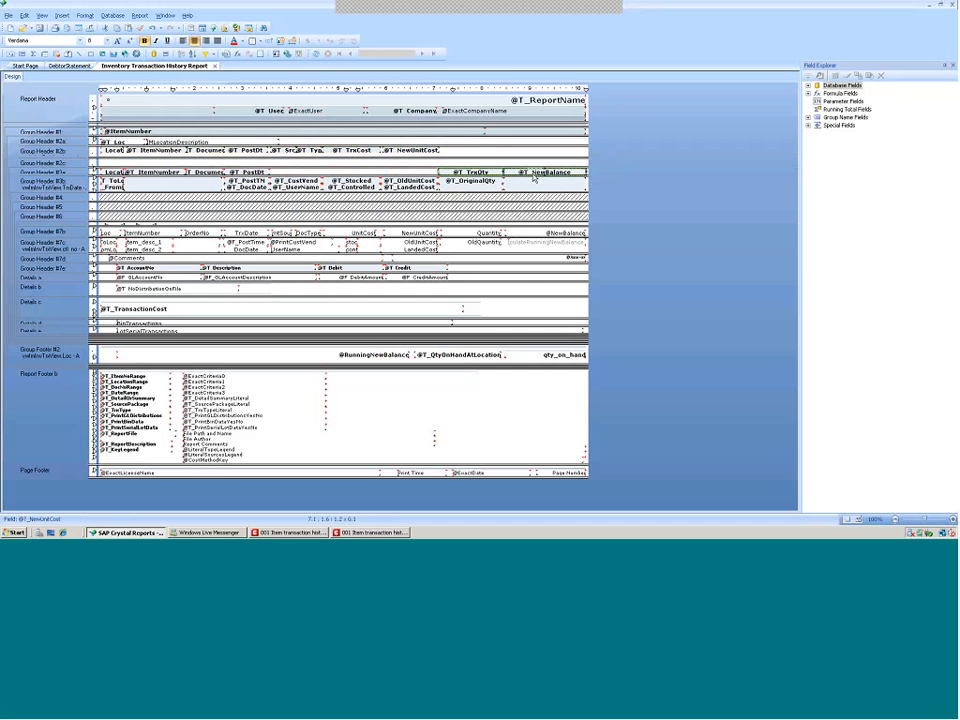
{"action": "right_click", "coordinate": [518, 158]}
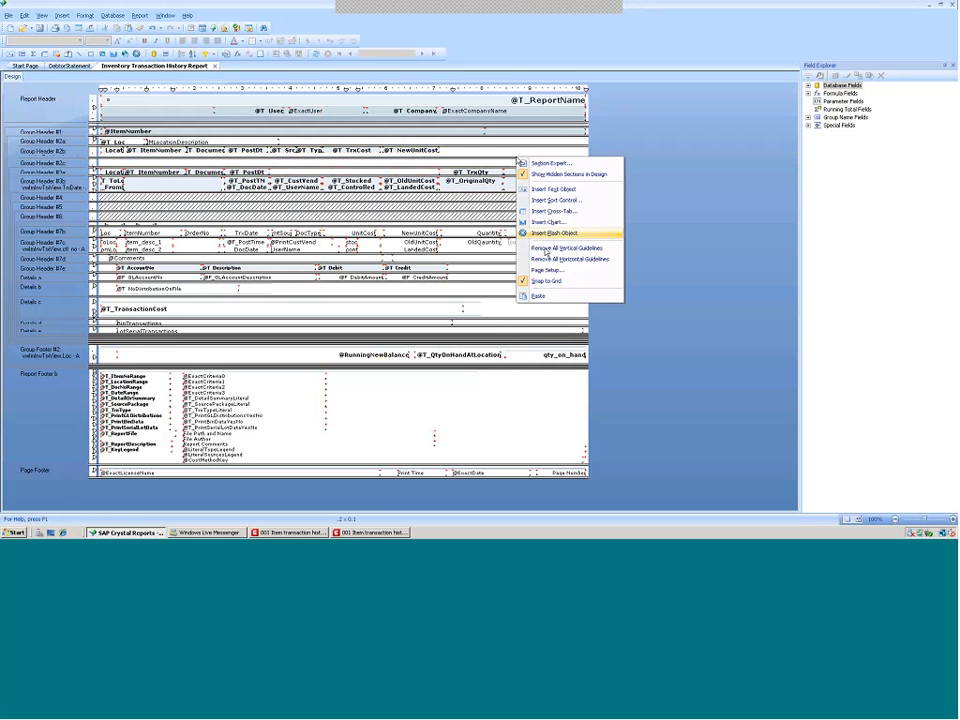
{"action": "right_click", "coordinate": [463, 151]}
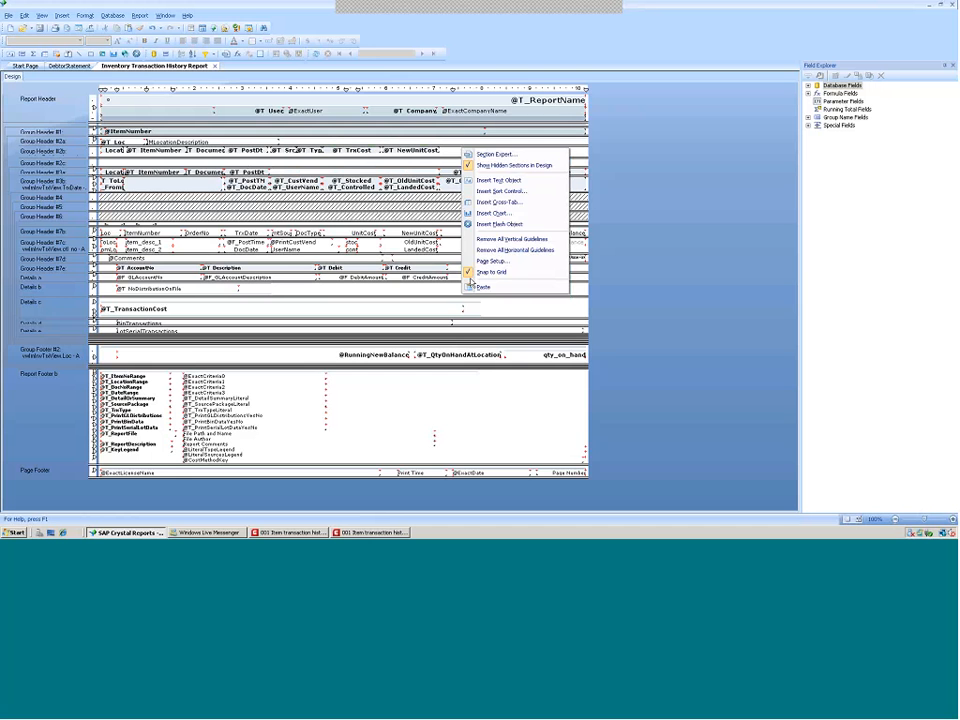
{"action": "left_click", "coordinate": [481, 287]}
{"action": "left_click", "coordinate": [424, 158]}
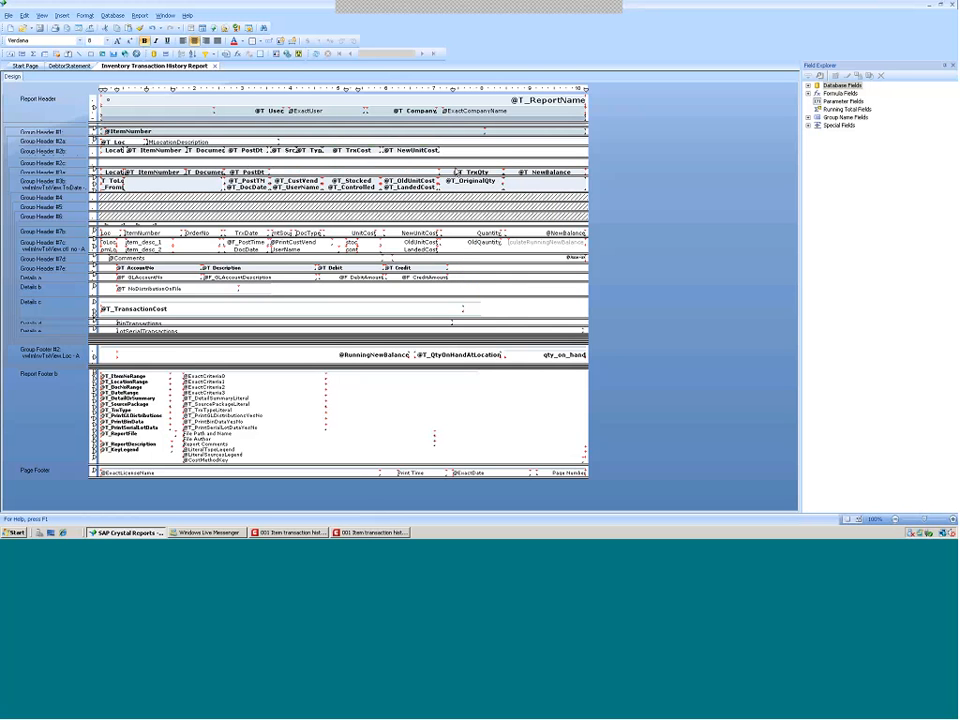
{"action": "left_click", "coordinate": [343, 156]}
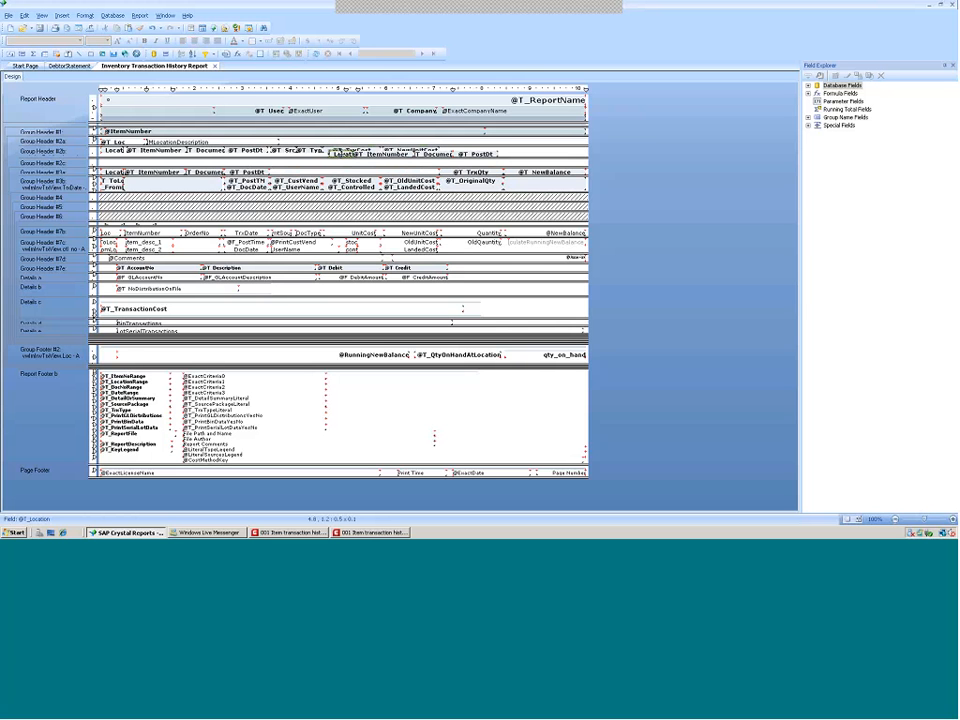
{"action": "key", "text": "Delete"}
{"action": "left_click", "coordinate": [385, 156]}
{"action": "key", "text": "Delete"}
{"action": "left_click", "coordinate": [434, 158]}
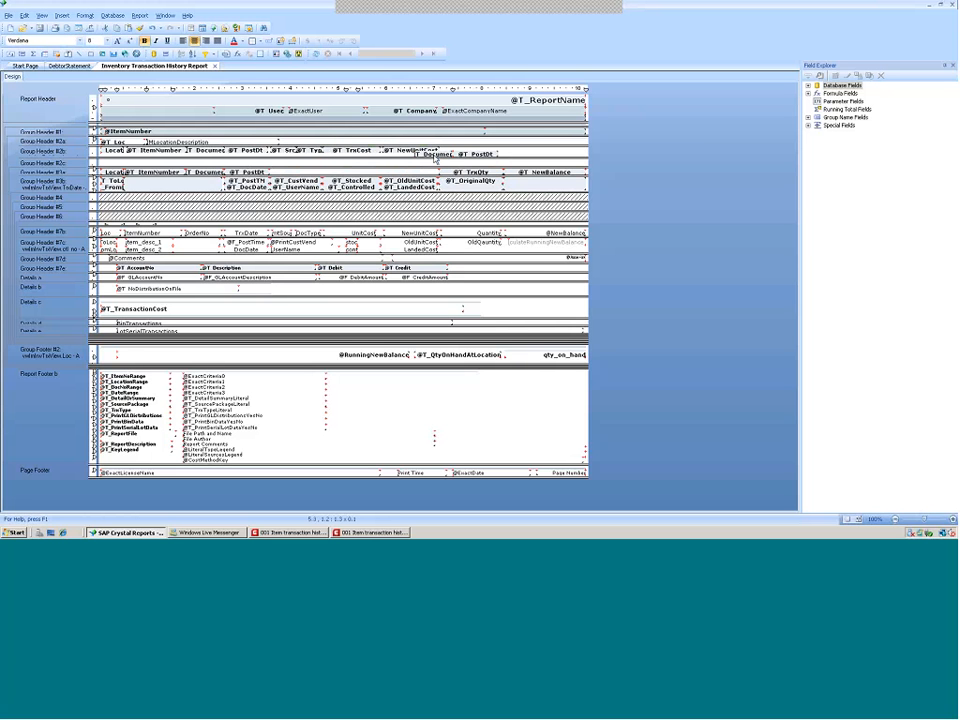
{"action": "key", "text": "Delete"}
{"action": "key", "text": "Delete"}
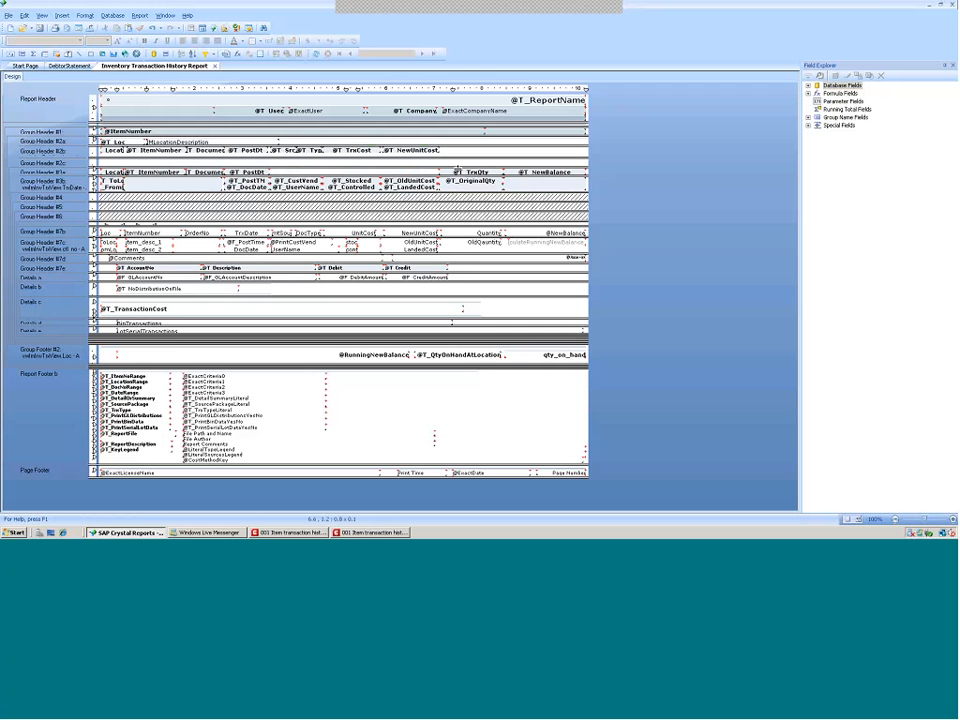
Move the TrxQty and NewBalance headings up from Group Header #3a into Group Header #2b
{"action": "mouse_move", "coordinate": [457, 171]}
{"action": "left_mouse_down"}
{"action": "mouse_move", "coordinate": [456, 154]}
{"action": "mouse_move", "coordinate": [463, 158]}
{"action": "left_mouse_up"}
{"action": "left_click_drag", "start_coordinate": [521, 173], "coordinate": [523, 157]}
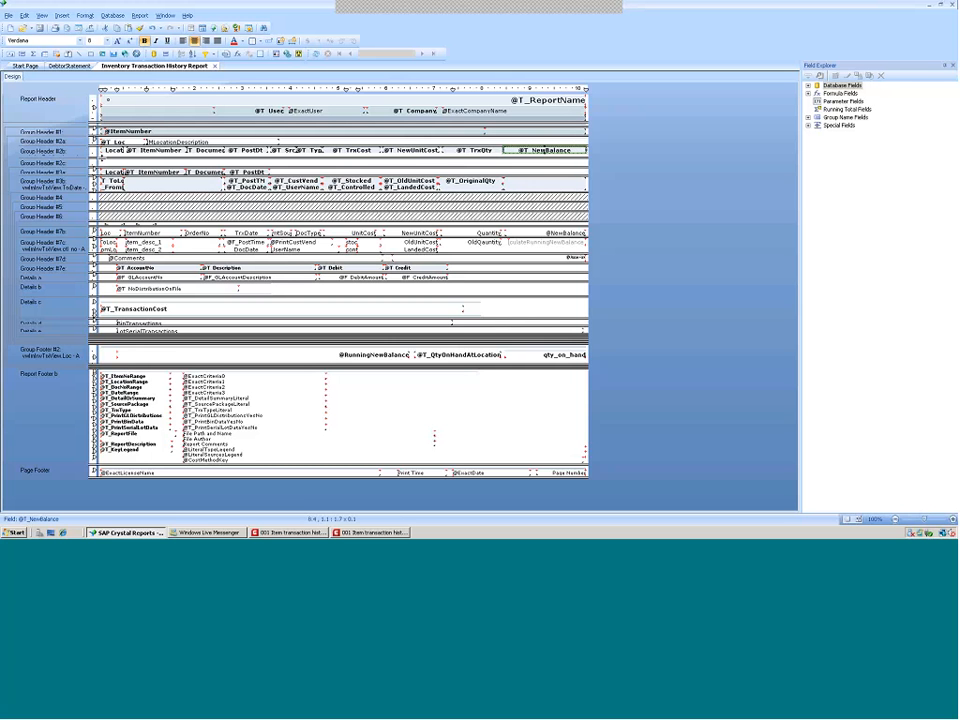
Enlarge Group Header #2c and move the To/From location, posting, user, stocked and cost fields up into it from Group Header #3b
{"action": "left_click_drag", "start_coordinate": [102, 157], "coordinate": [102, 153]}
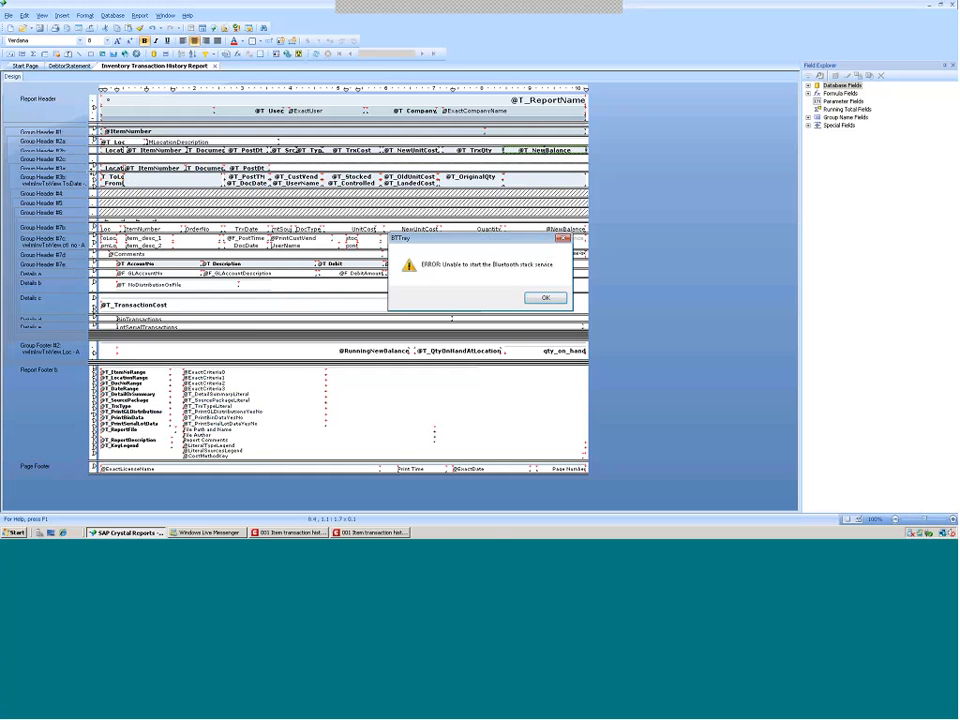
{"action": "left_click", "coordinate": [553, 302]}
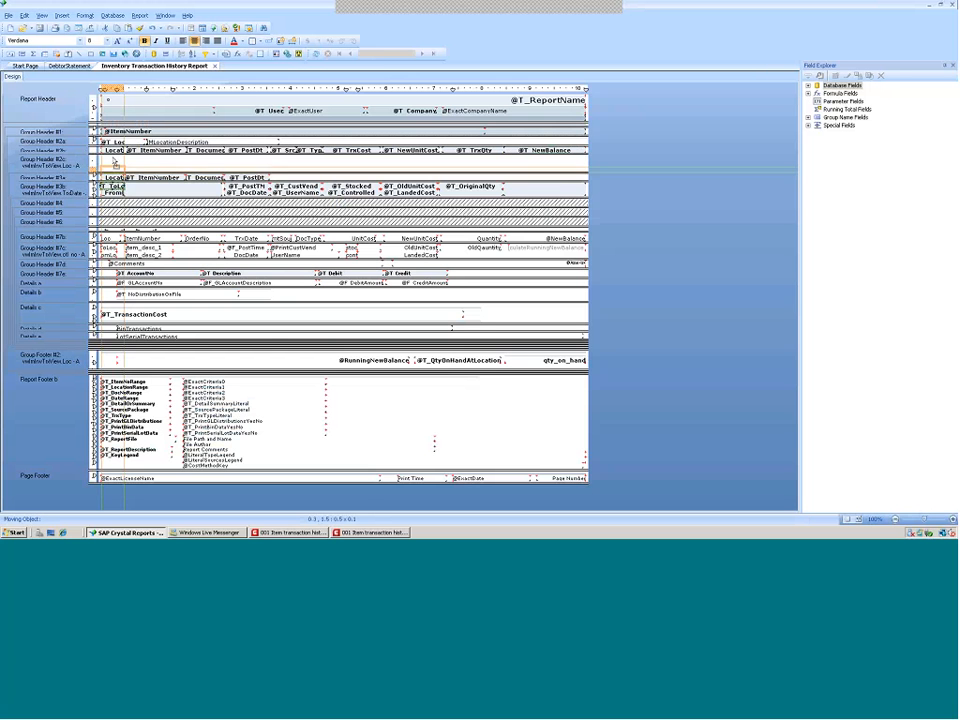
{"action": "mouse_move", "coordinate": [113, 162]}
{"action": "left_mouse_down"}
{"action": "mouse_move", "coordinate": [112, 191]}
{"action": "mouse_move", "coordinate": [113, 167]}
{"action": "left_mouse_up"}
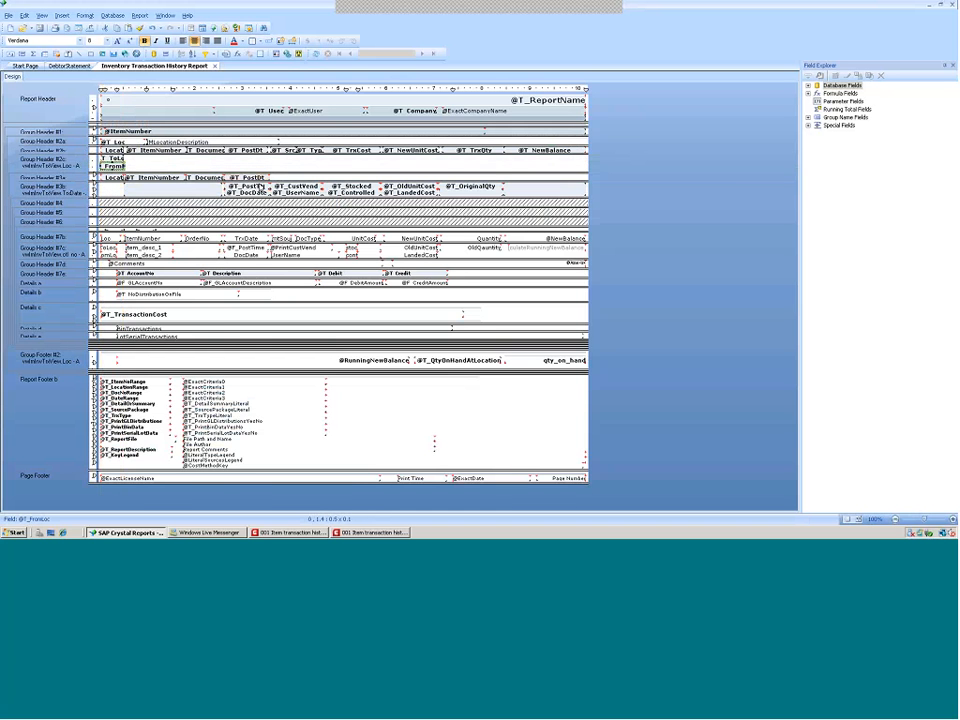
{"action": "left_click_drag", "start_coordinate": [248, 188], "coordinate": [354, 167]}
{"action": "left_click_drag", "start_coordinate": [411, 187], "coordinate": [411, 167]}
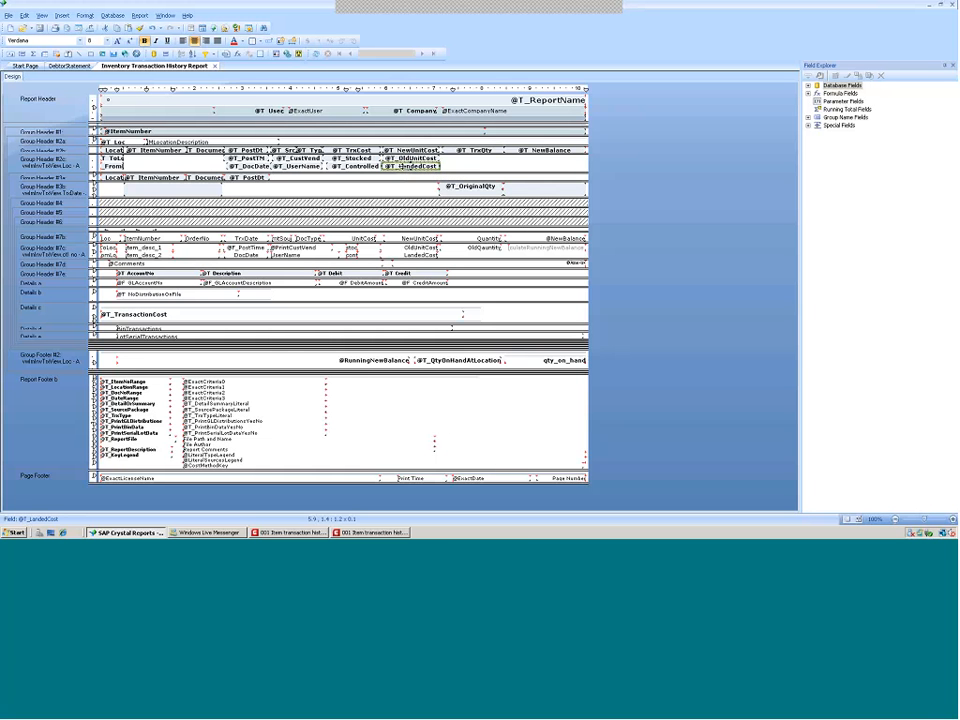
Examine the format settings of the LandedCost heading in Group Header #2c and the LandedCost field in Group Header #7c
{"action": "right_click", "coordinate": [404, 166]}
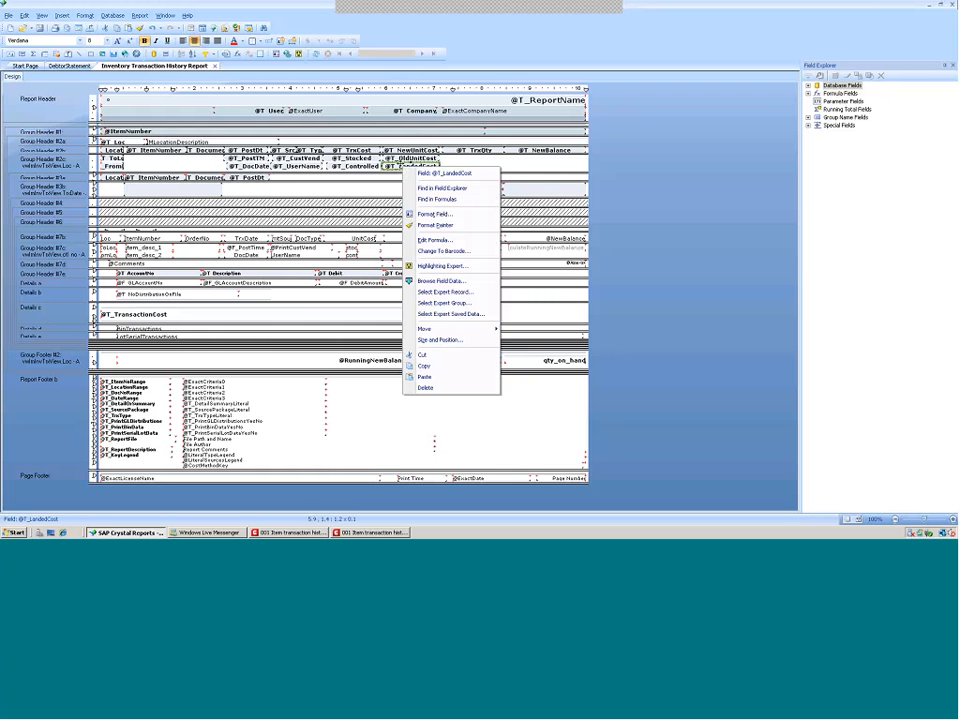
{"action": "left_click", "coordinate": [425, 217]}
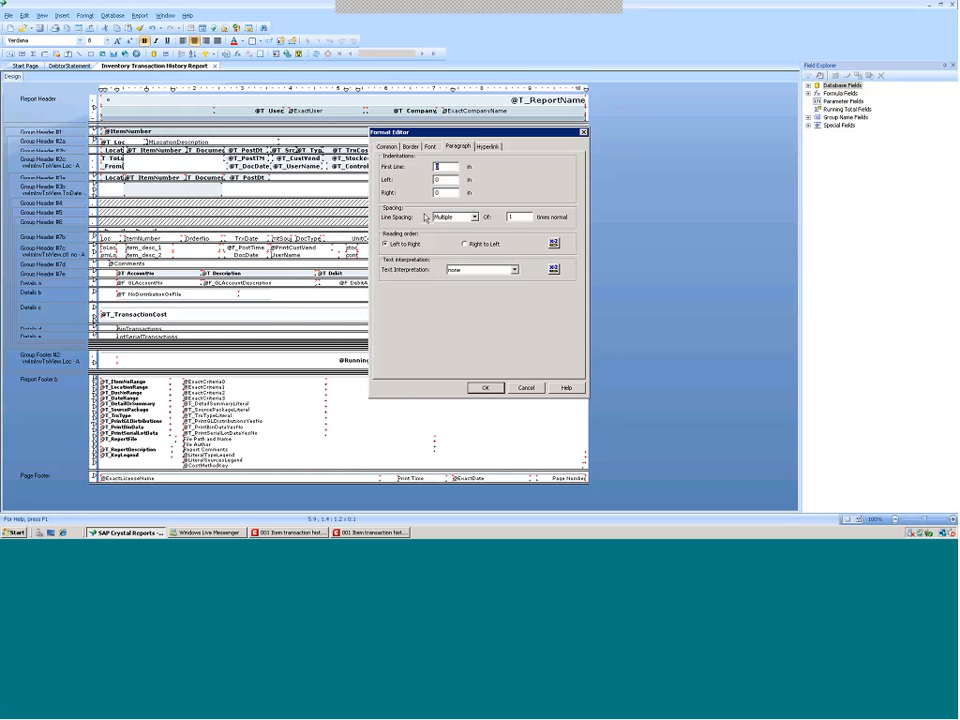
{"action": "left_click", "coordinate": [388, 147]}
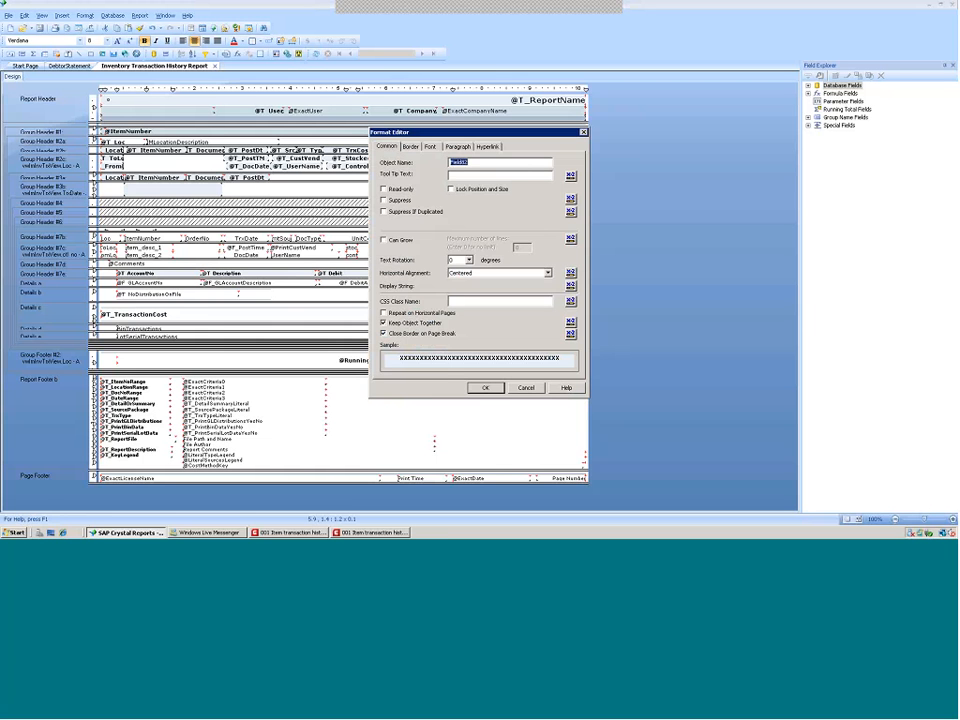
{"action": "left_click", "coordinate": [487, 388]}
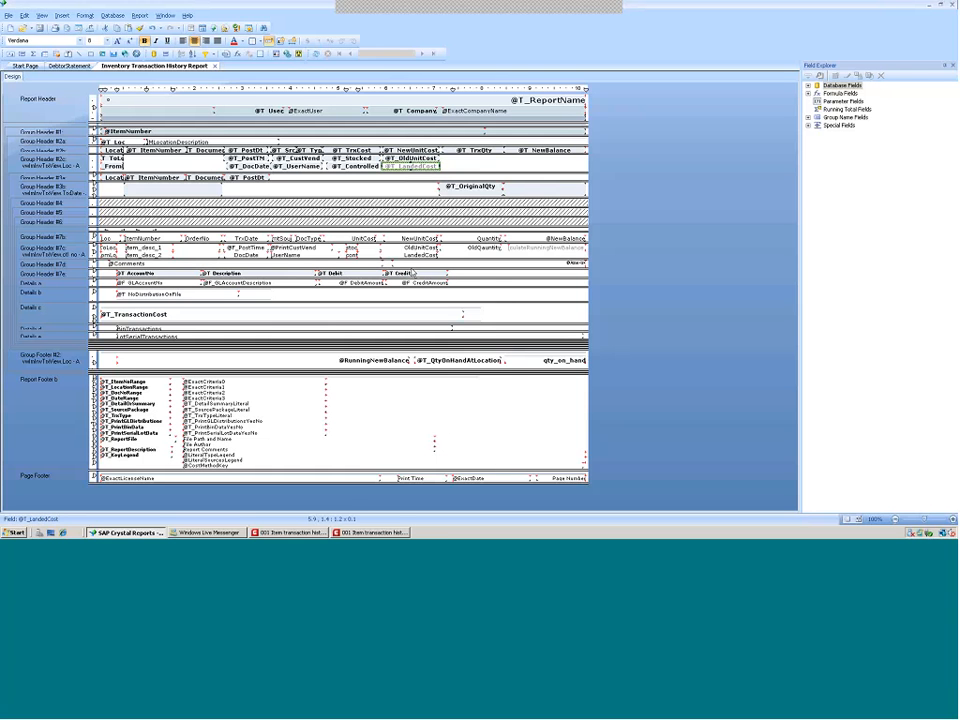
{"action": "right_click", "coordinate": [413, 257]}
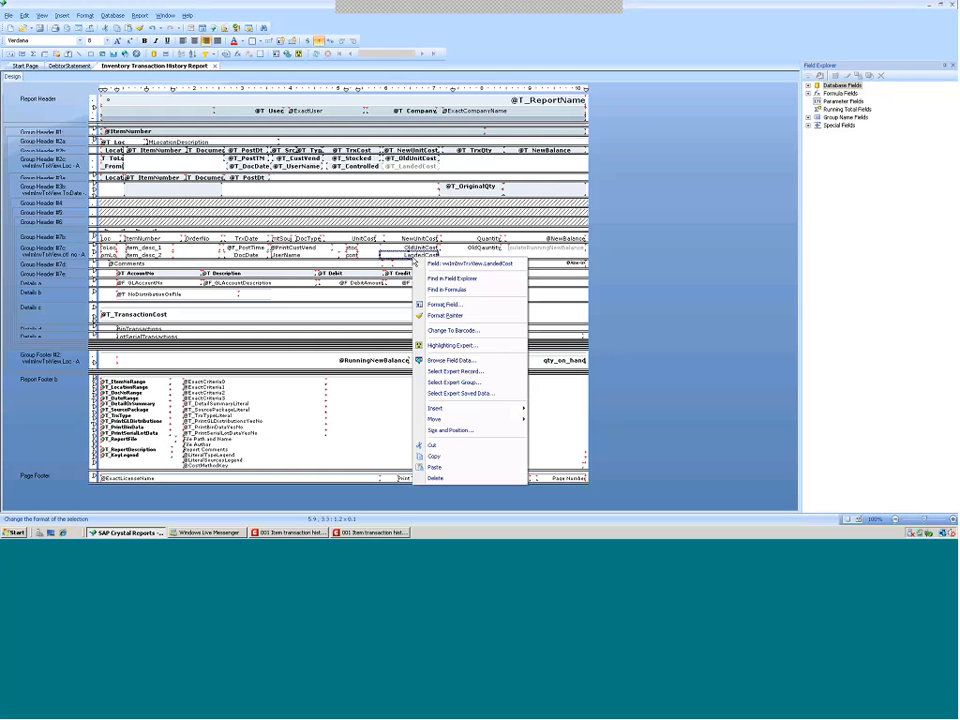
{"action": "left_click", "coordinate": [434, 306]}
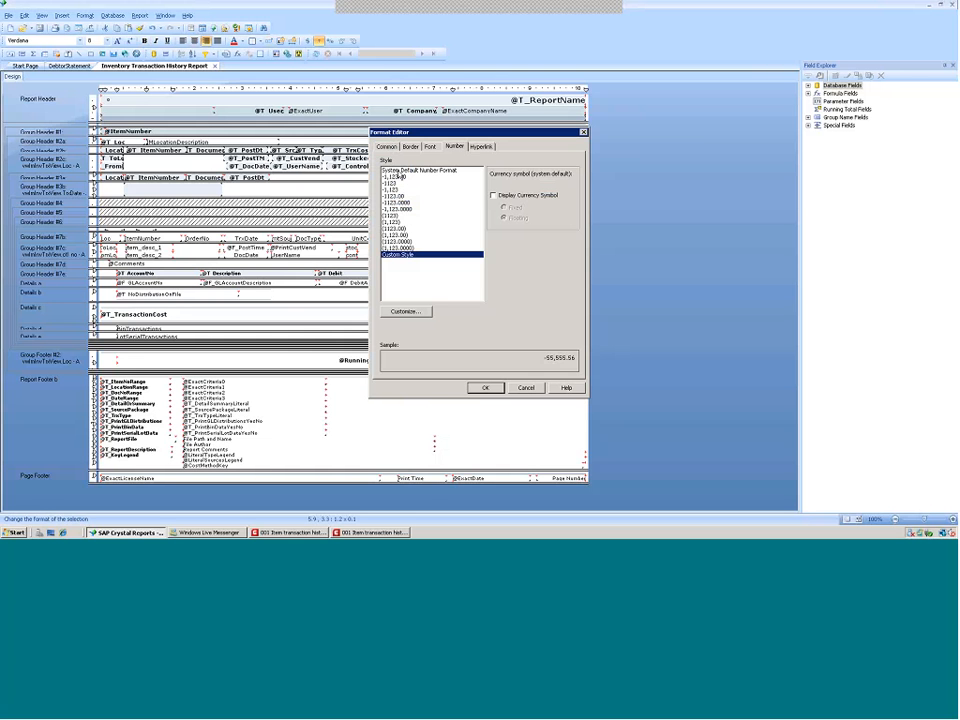
{"action": "left_click", "coordinate": [388, 147]}
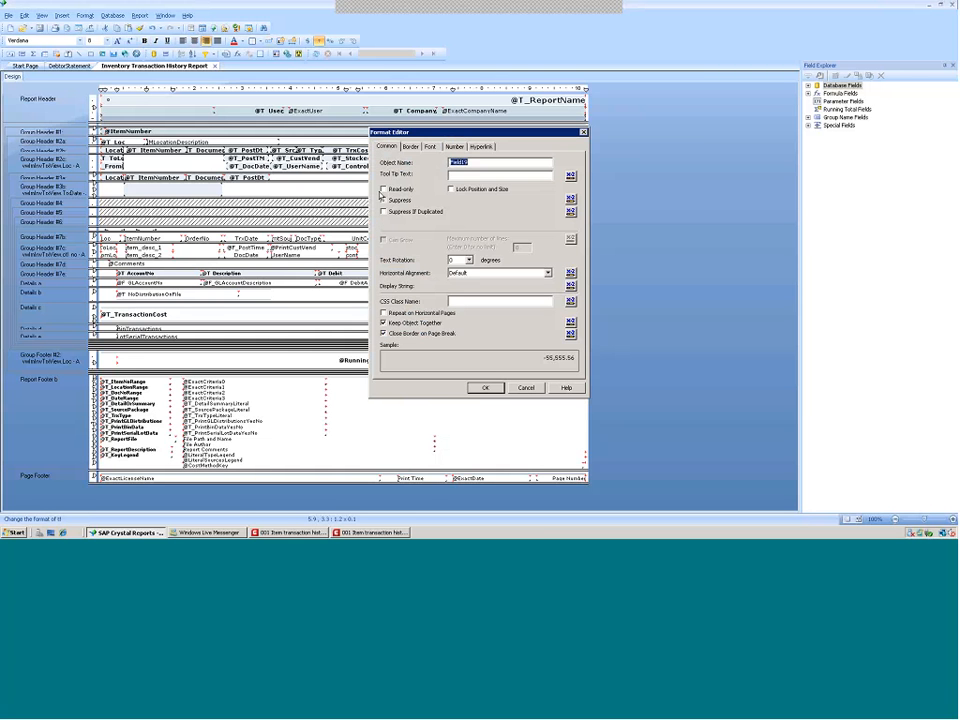
{"action": "left_click", "coordinate": [483, 387]}
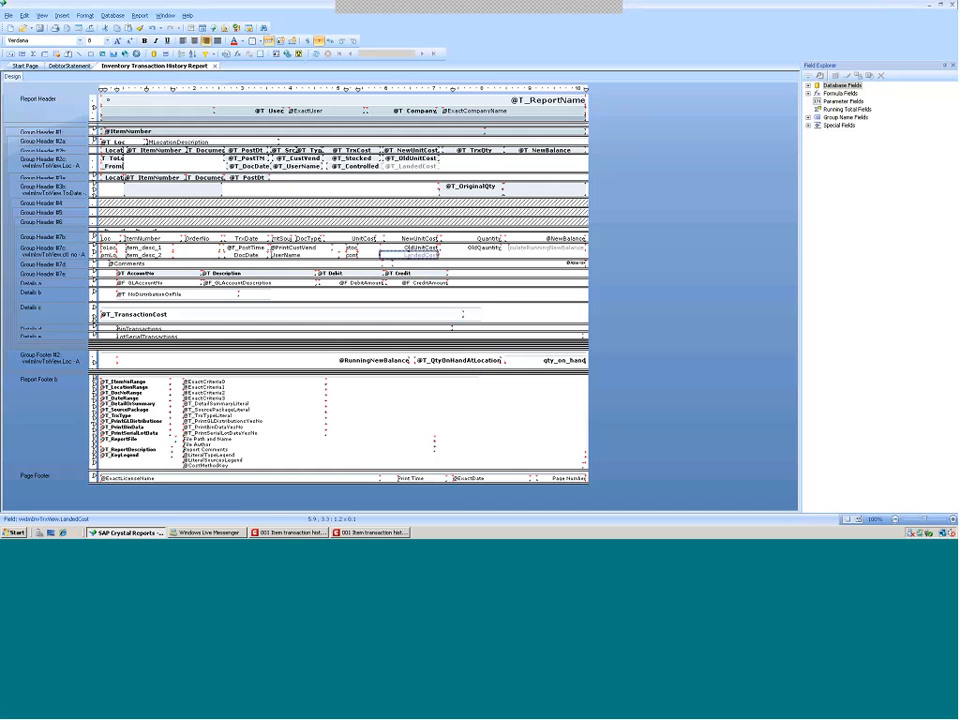
Move the OriginalQty heading into Group Header #2c and suppress Group Headers #3a and #3b
{"action": "left_click_drag", "start_coordinate": [470, 186], "coordinate": [475, 164]}
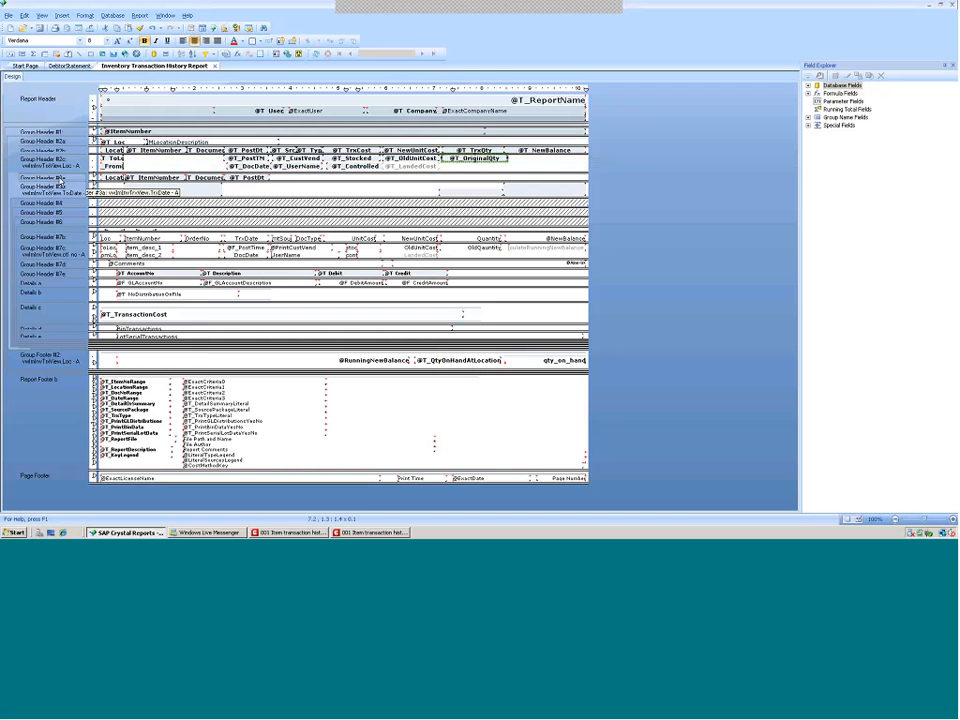
{"action": "right_click", "coordinate": [58, 179]}
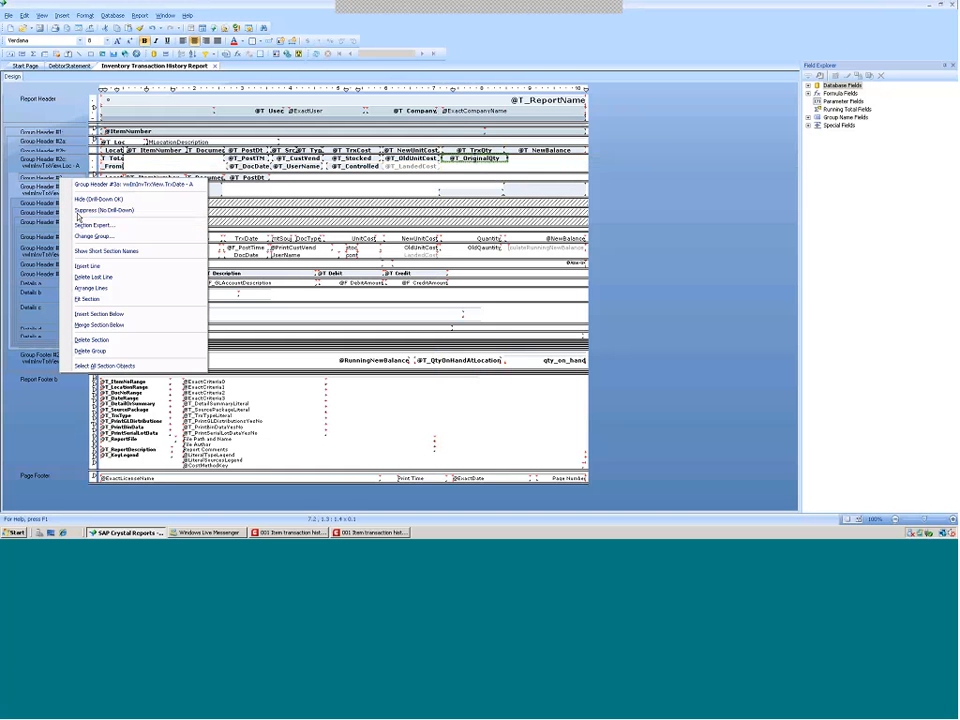
{"action": "left_click", "coordinate": [79, 210]}
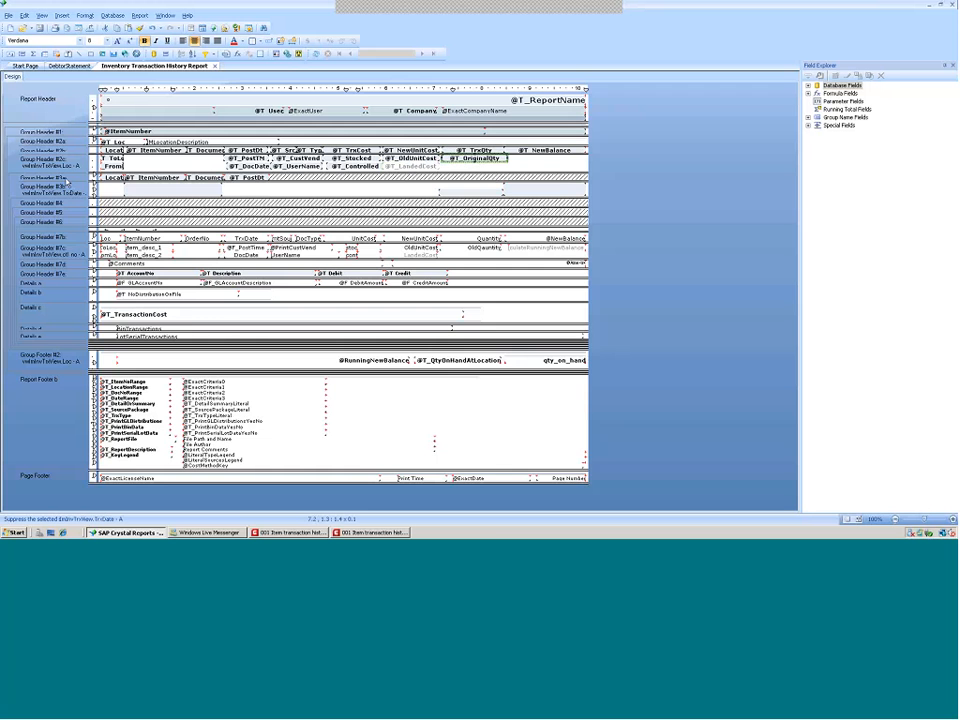
{"action": "right_click", "coordinate": [80, 180]}
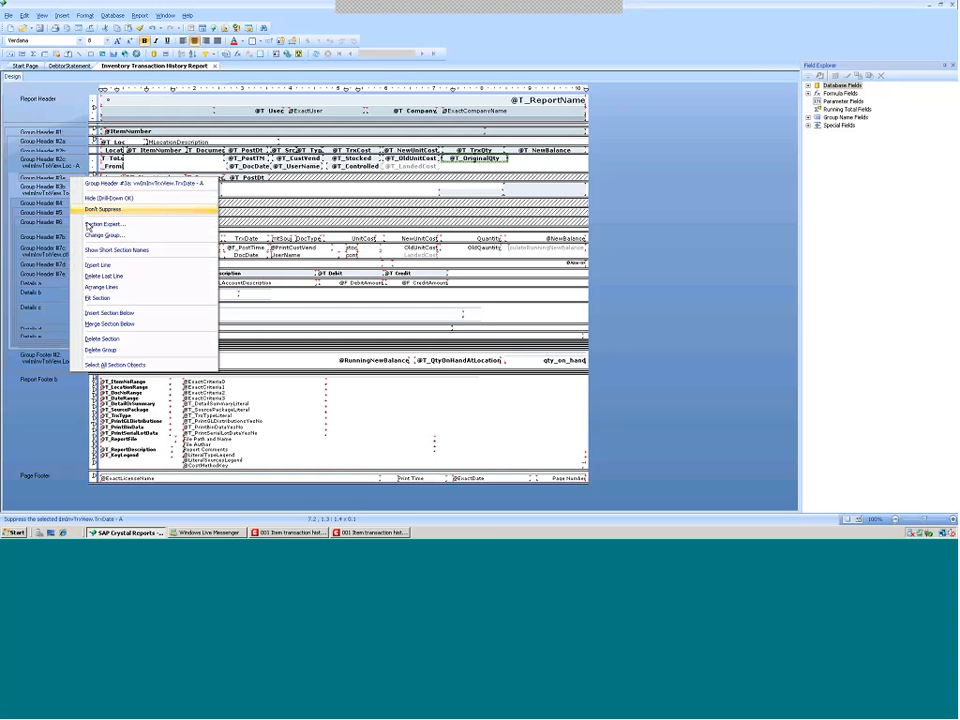
{"action": "left_click", "coordinate": [92, 224]}
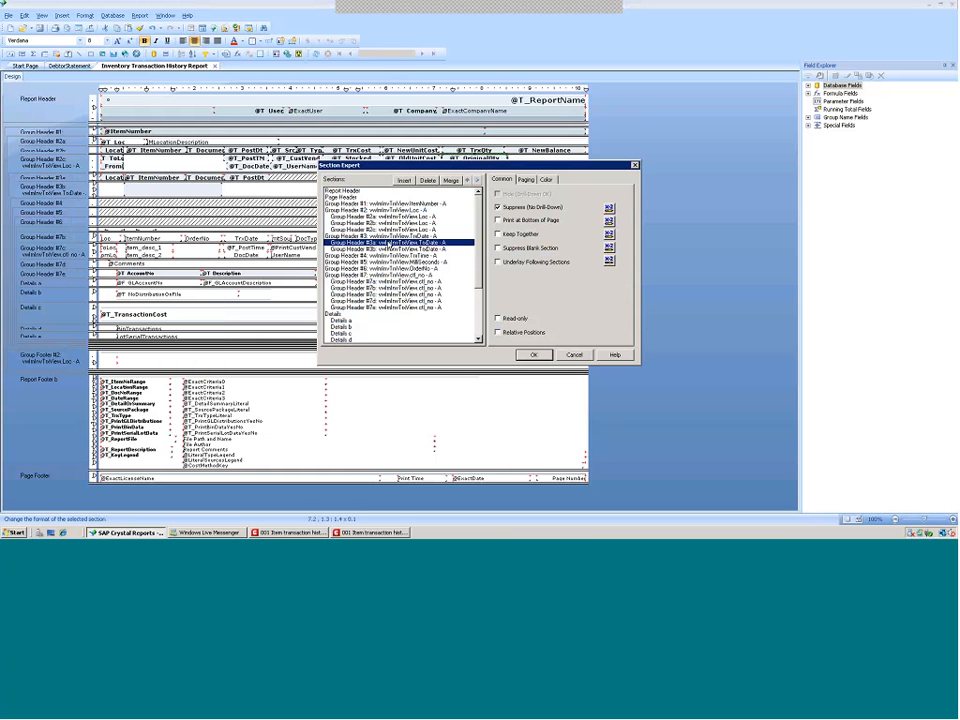
{"action": "left_click", "coordinate": [368, 248]}
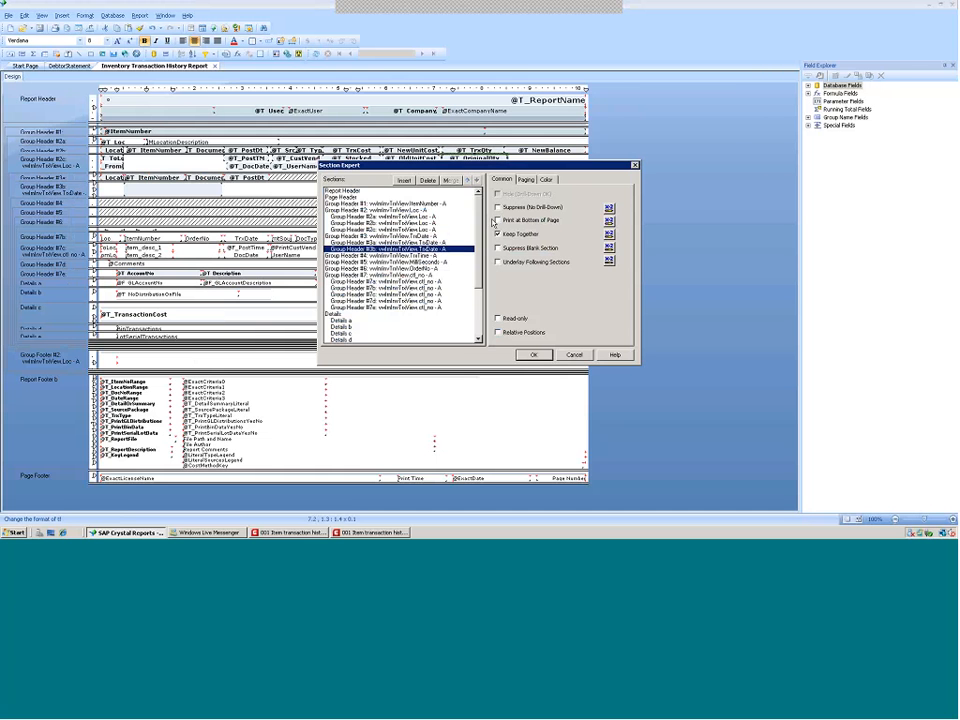
{"action": "left_click", "coordinate": [536, 356]}
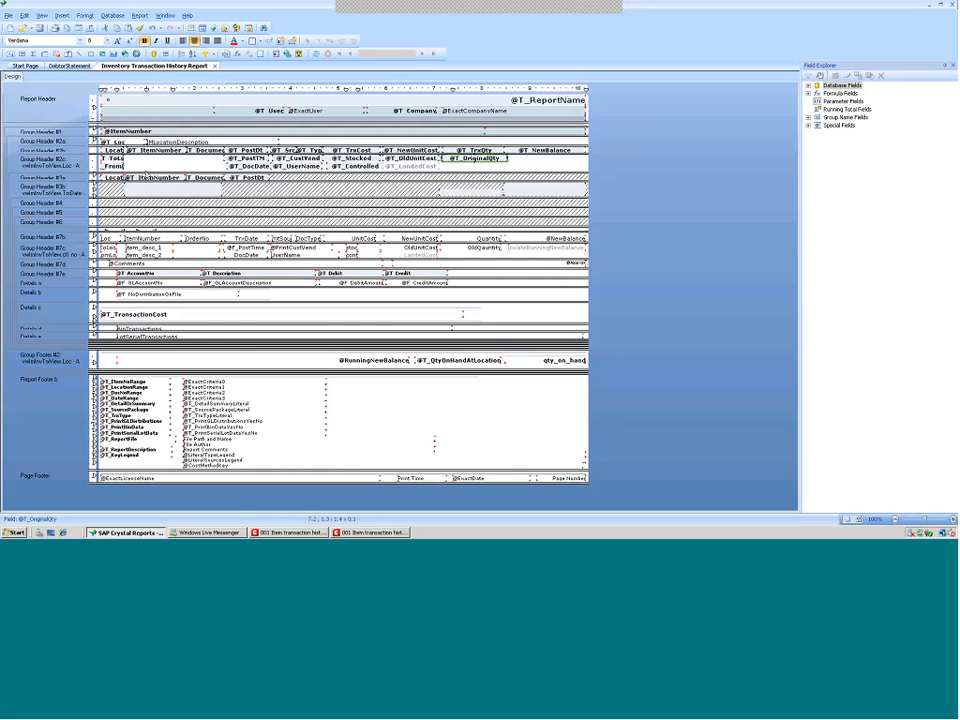
Save the report as MACim04p1i, replacing the existing file
{"action": "left_click", "coordinate": [9, 16]}
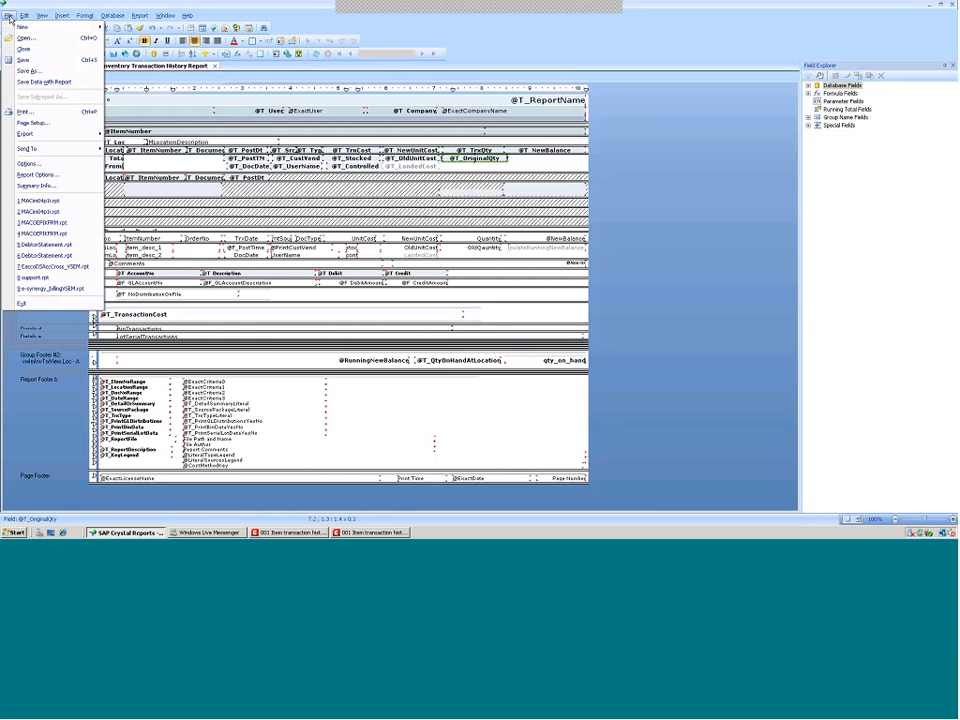
{"action": "left_click", "coordinate": [28, 70]}
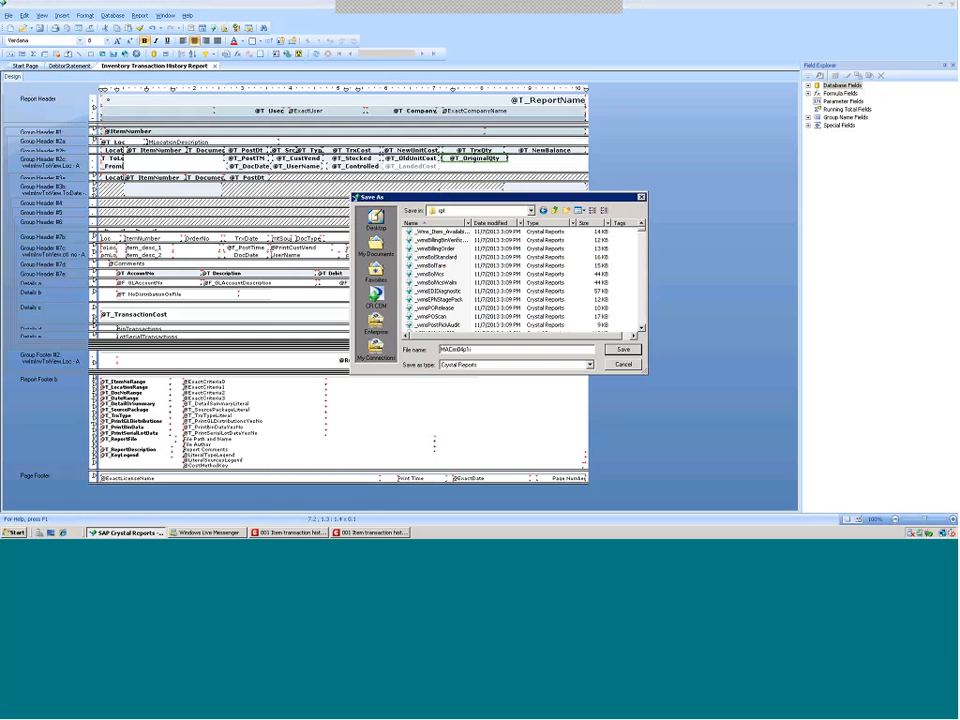
{"action": "left_click", "coordinate": [622, 349]}
{"action": "left_click", "coordinate": [511, 271]}
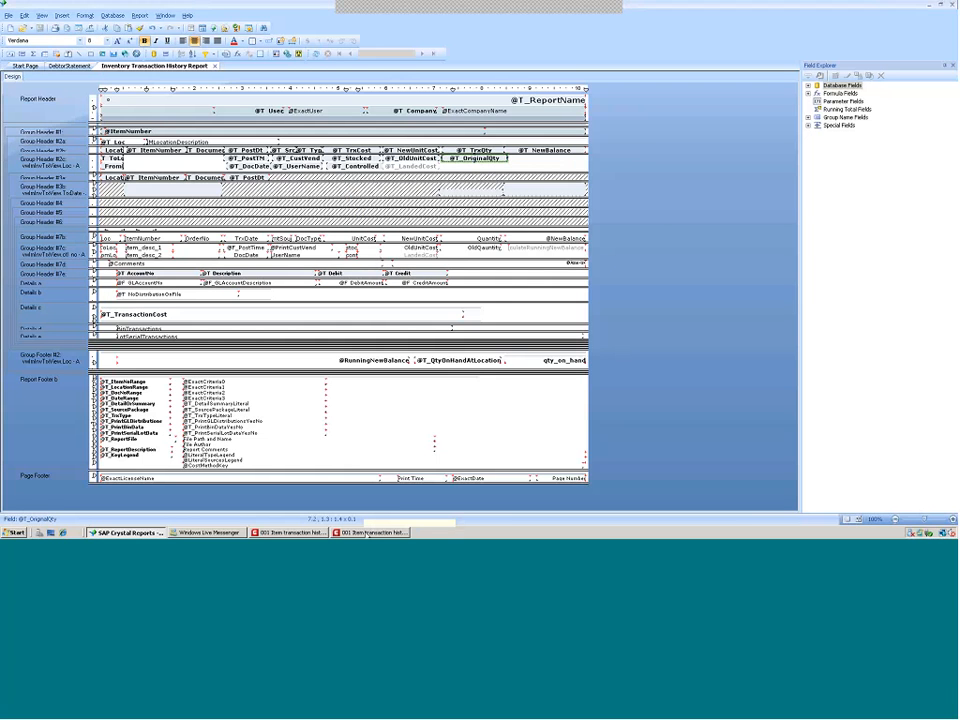
Close the old preview and run the Crystal report for posted dates from 11/01/2014 with Detail selected
{"action": "left_click", "coordinate": [370, 533]}
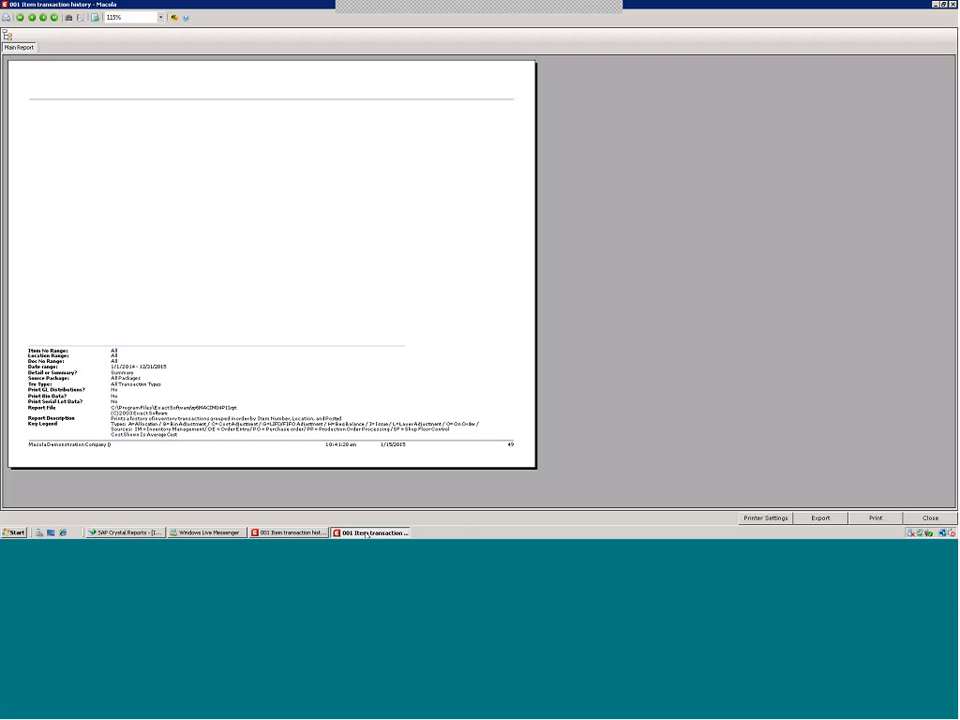
{"action": "left_click", "coordinate": [933, 518]}
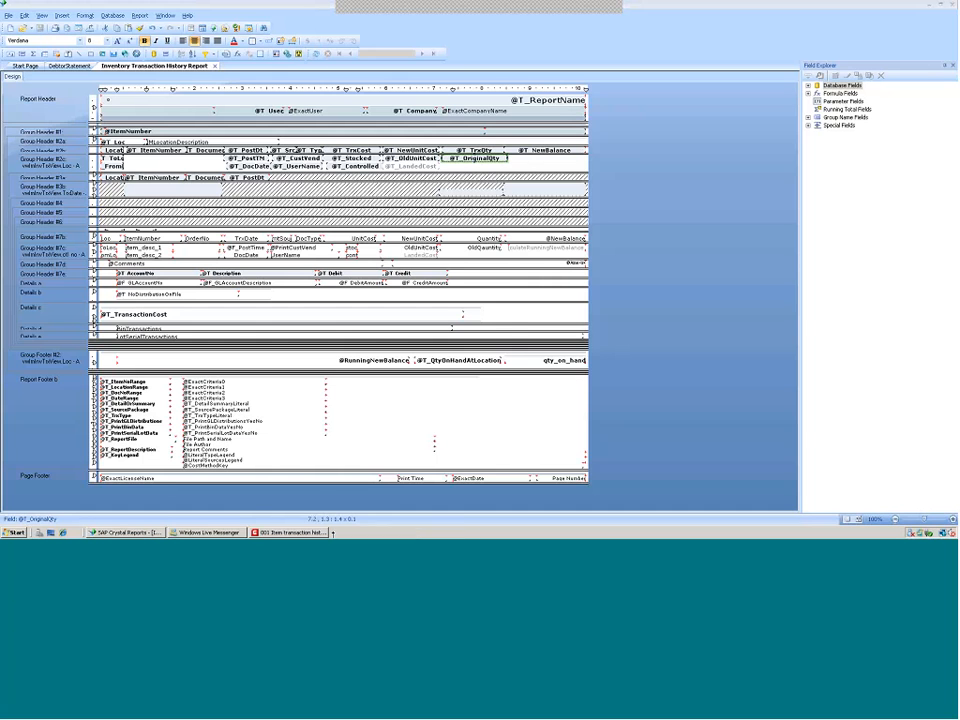
{"action": "left_click", "coordinate": [268, 532]}
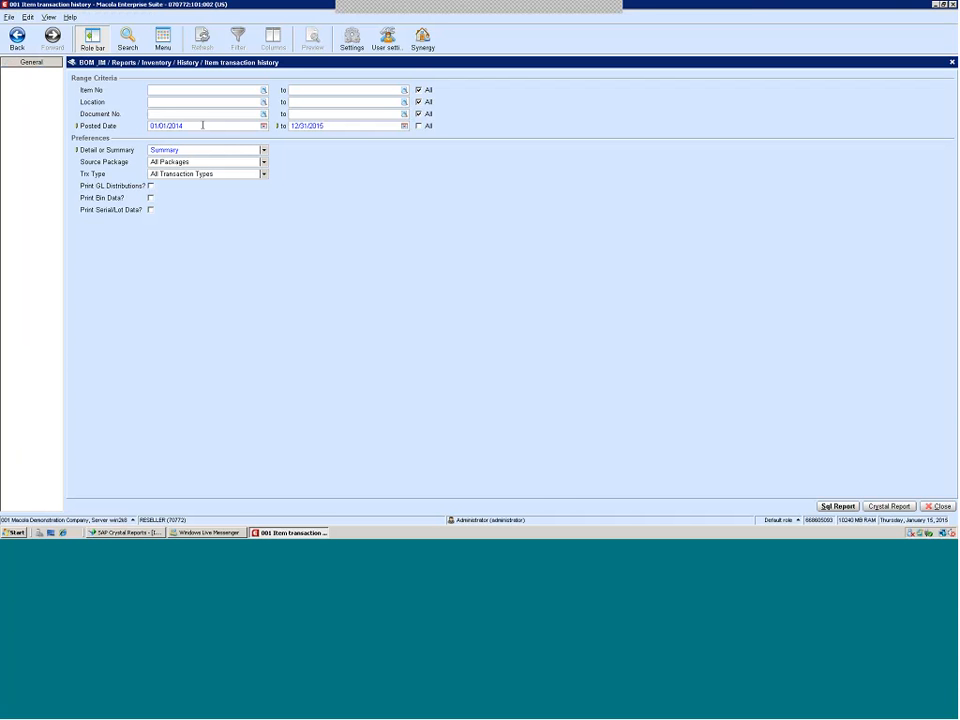
{"action": "left_click_drag", "start_coordinate": [203, 125], "coordinate": [128, 129]}
{"action": "type", "text": "1"}
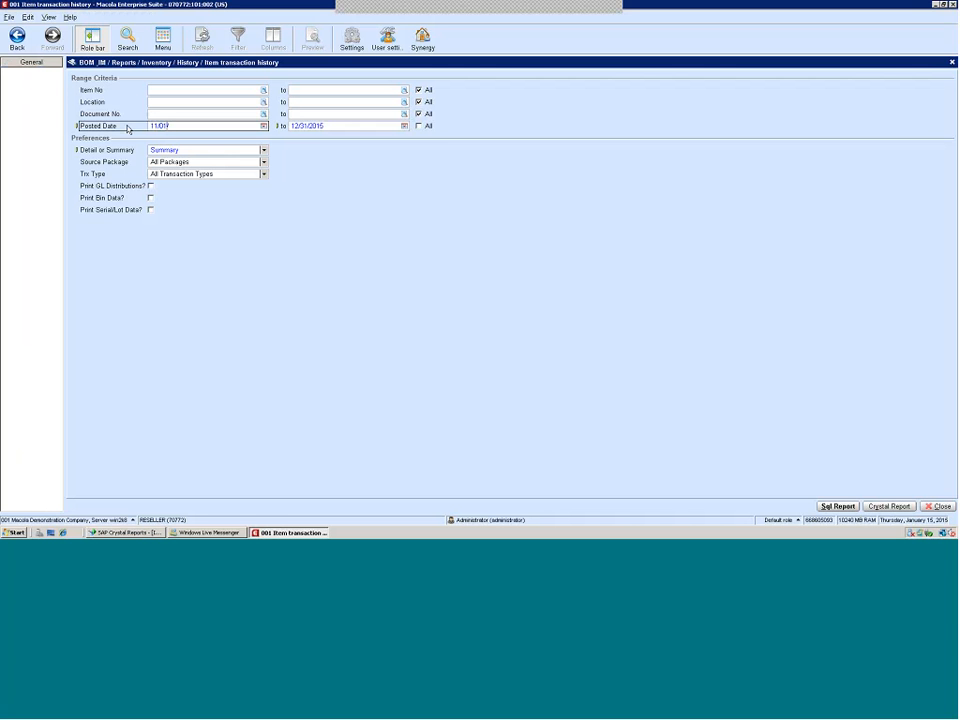
{"action": "type", "text": "14"}
{"action": "left_click", "coordinate": [264, 150]}
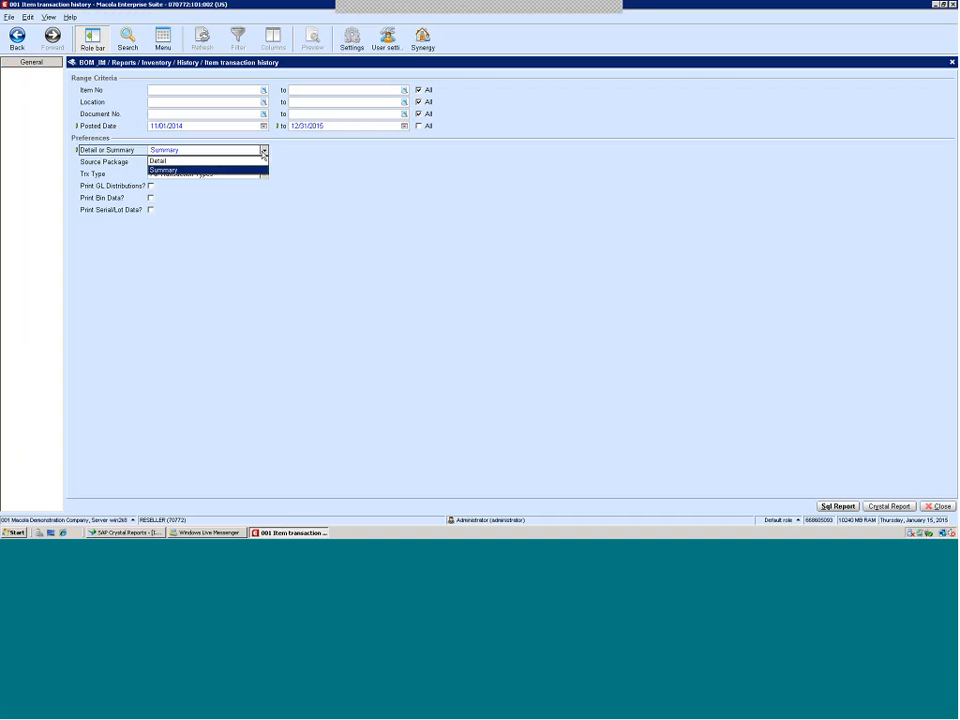
{"action": "left_click", "coordinate": [250, 160]}
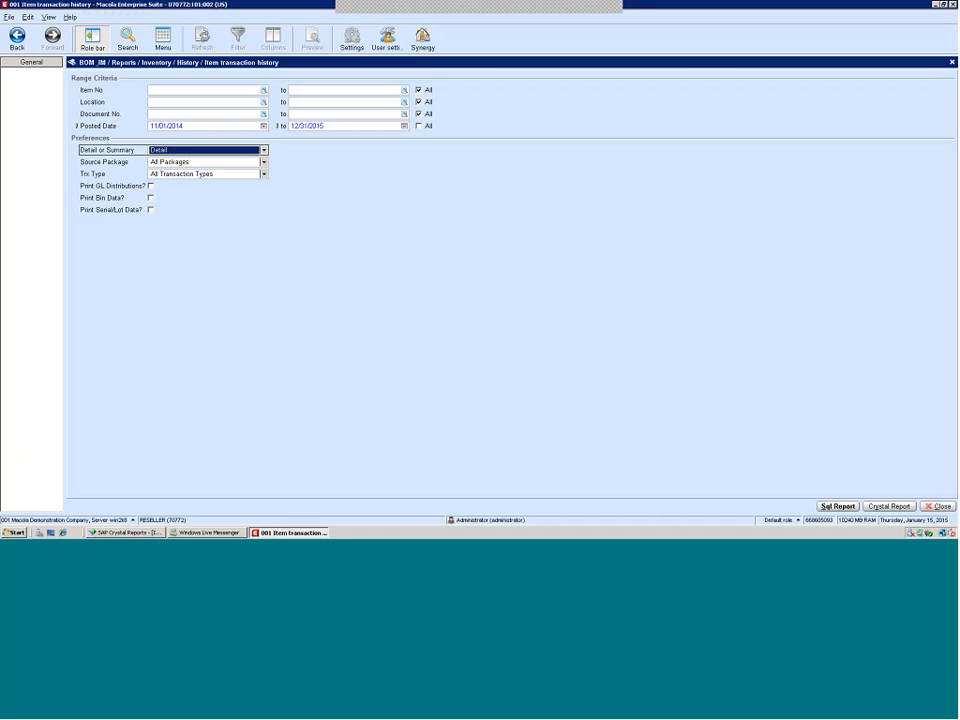
{"action": "left_click", "coordinate": [886, 507]}
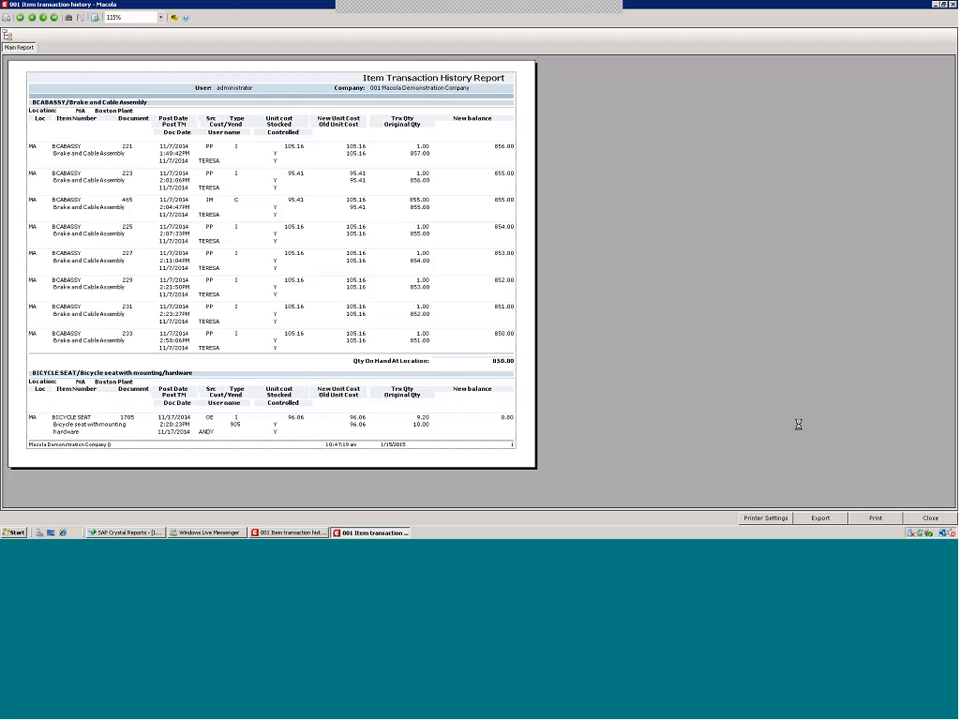
Page through the report preview and return to the first page
{"action": "left_click", "coordinate": [43, 18]}
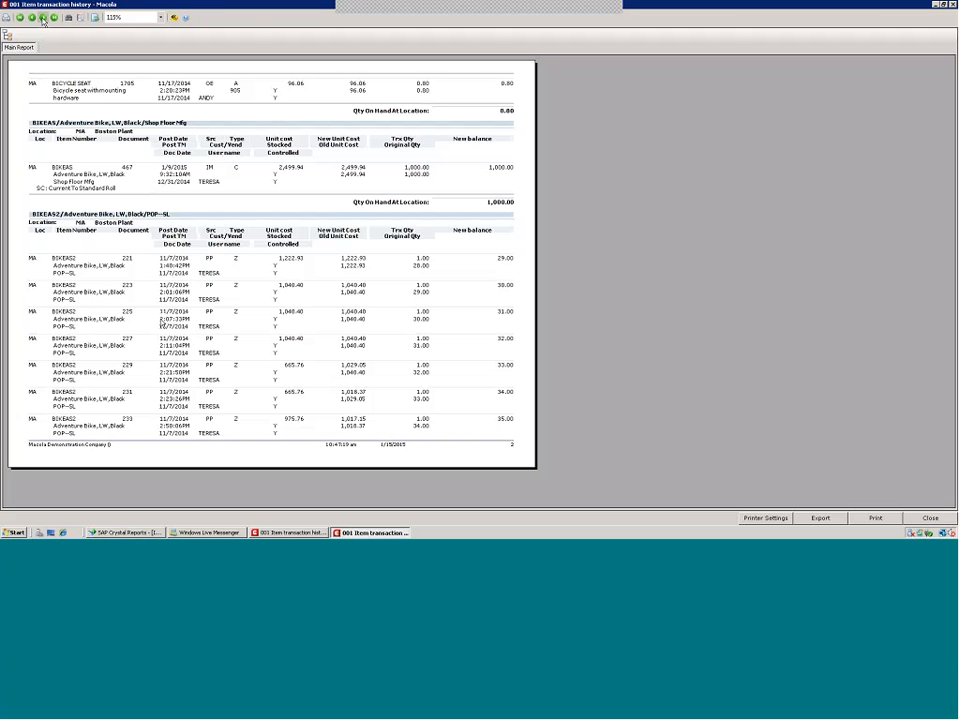
{"action": "left_click", "coordinate": [160, 328]}
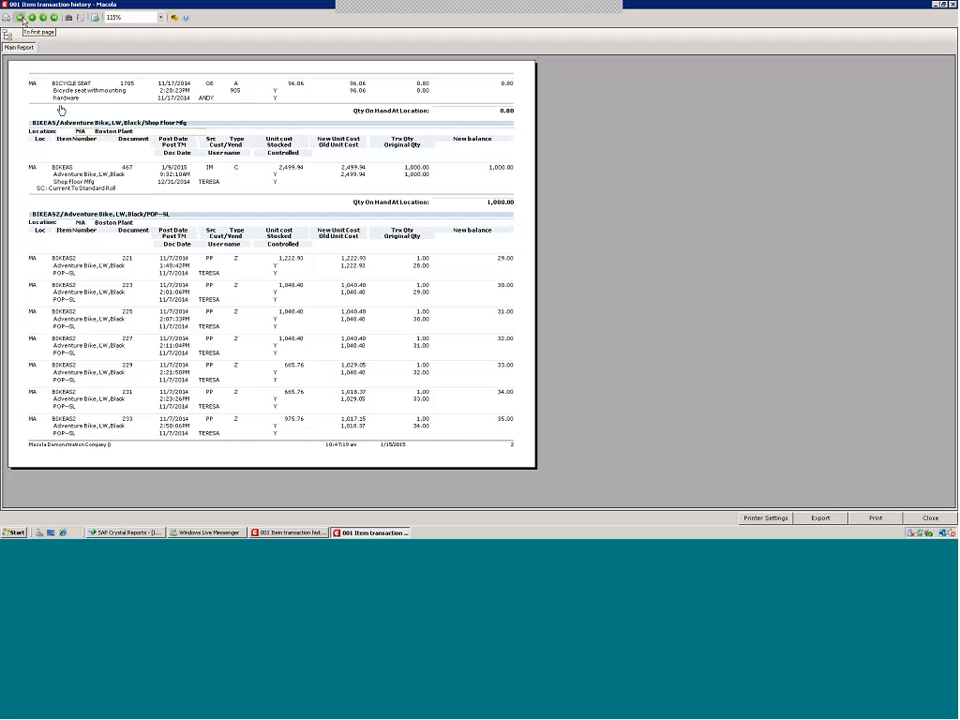
{"action": "left_click", "coordinate": [20, 17]}
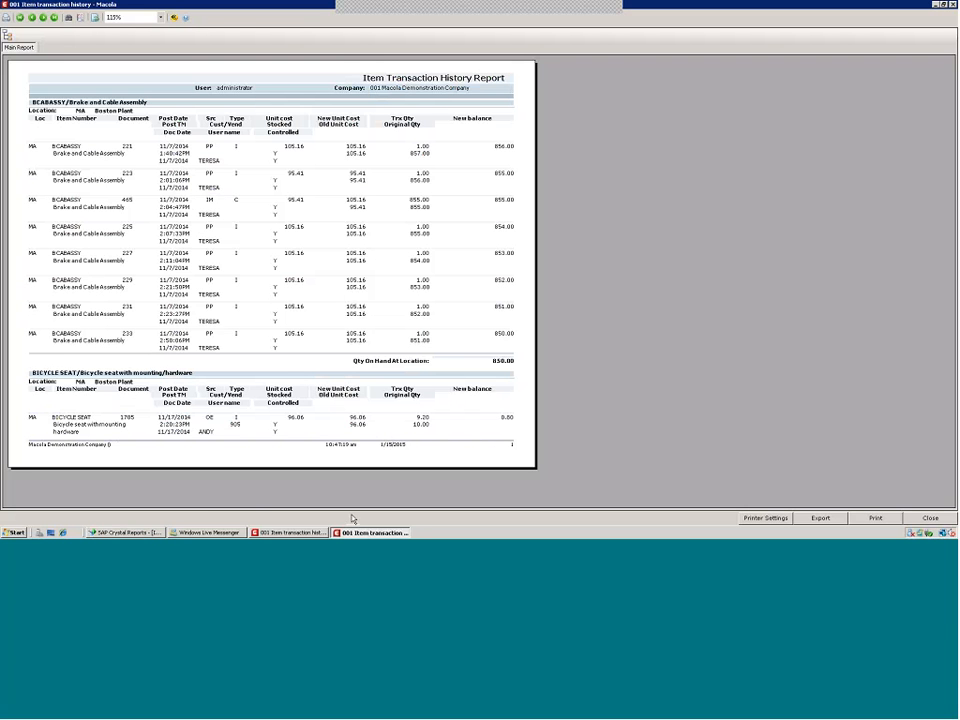
Open the Section Expert for Group Header #2a in the report design and close it
{"action": "left_click", "coordinate": [116, 533]}
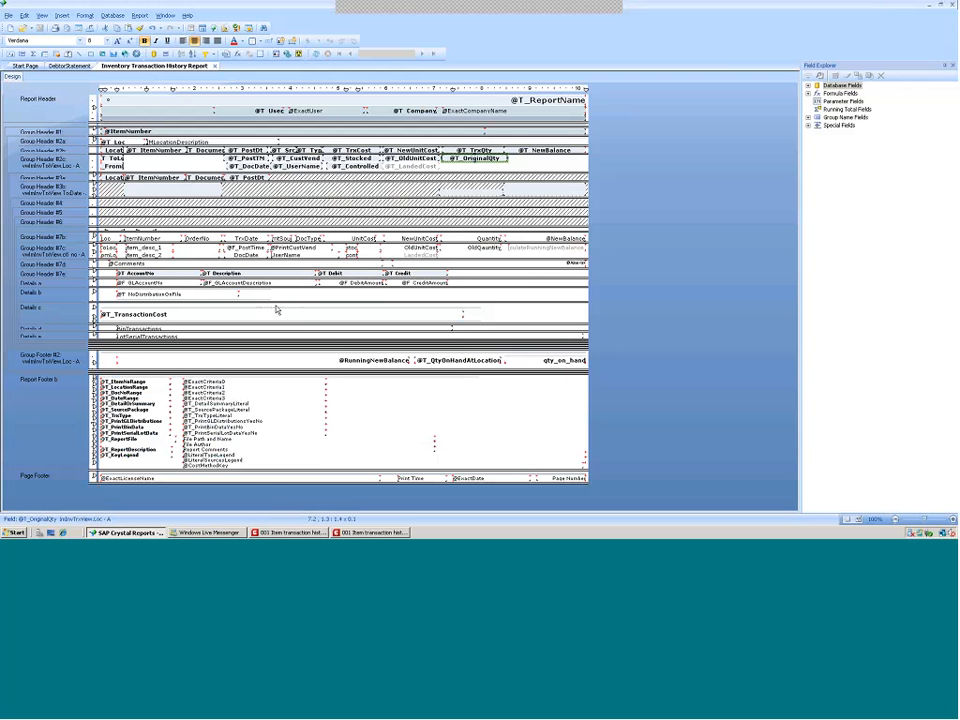
{"action": "right_click", "coordinate": [58, 142]}
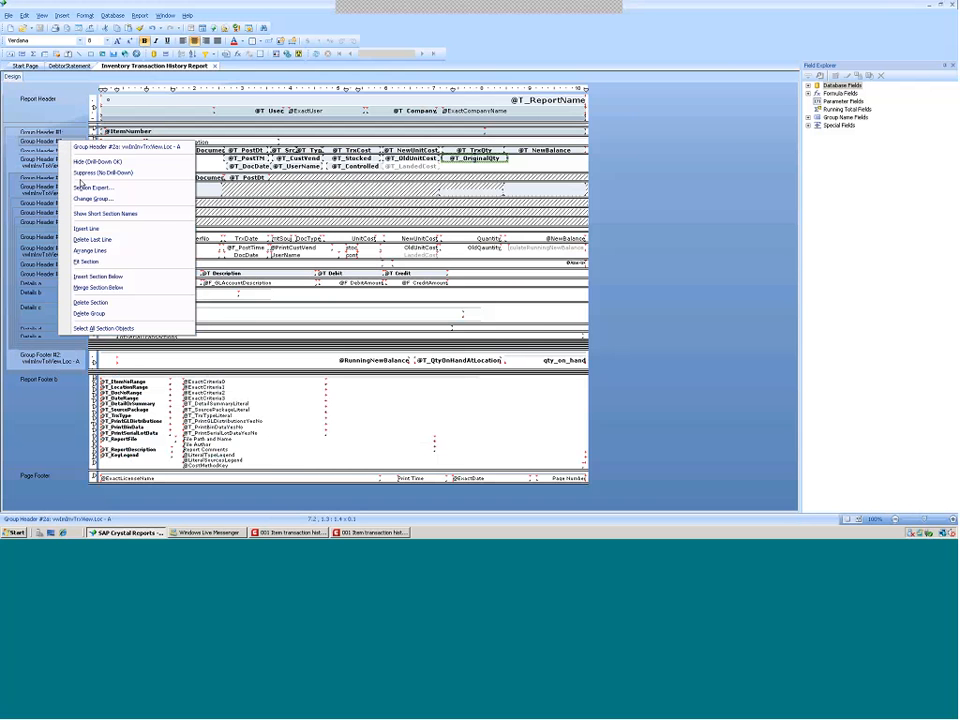
{"action": "left_click", "coordinate": [80, 188]}
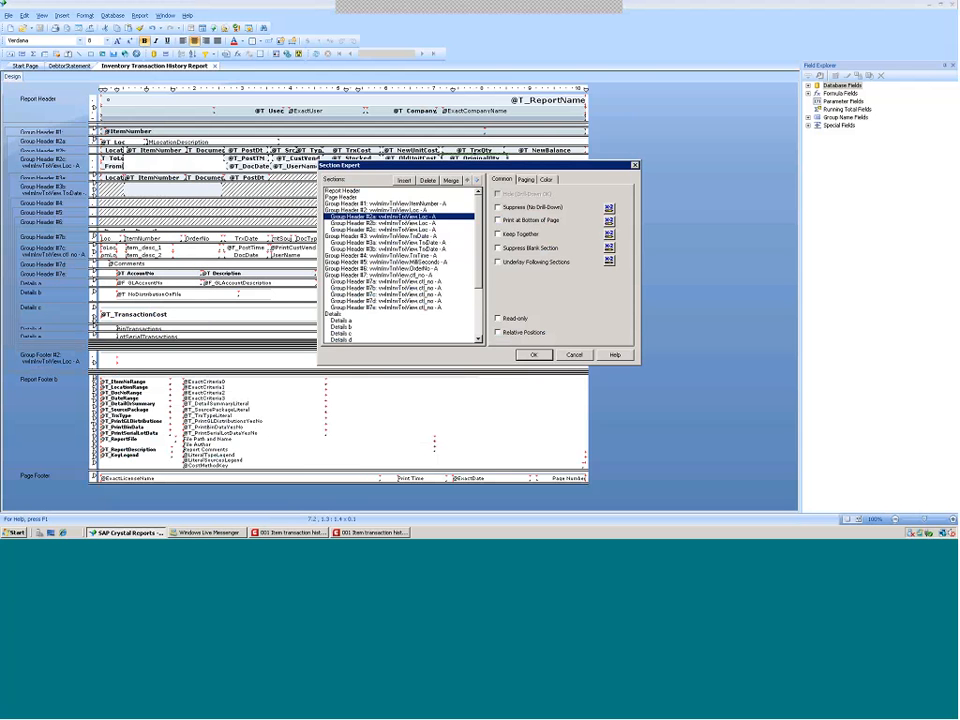
{"action": "left_click", "coordinate": [533, 355]}
In Group Expert, turn on Repeat Group Header On Each Page for the vwInInvTrxView.Loc group
{"action": "left_click", "coordinate": [139, 15]}
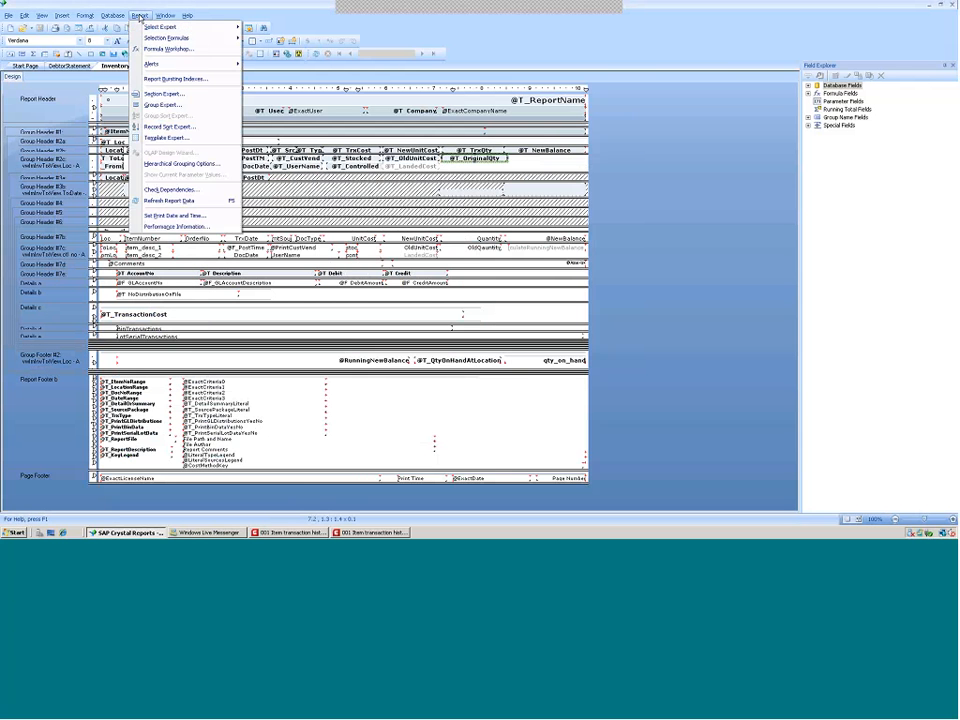
{"action": "left_click", "coordinate": [162, 104]}
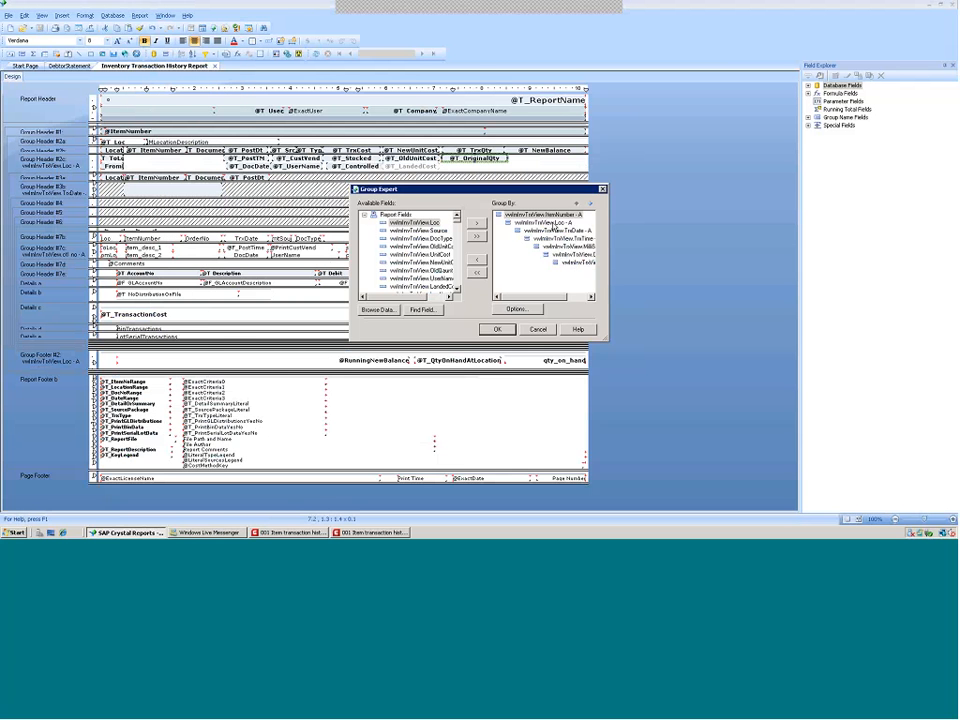
{"action": "left_click", "coordinate": [552, 224]}
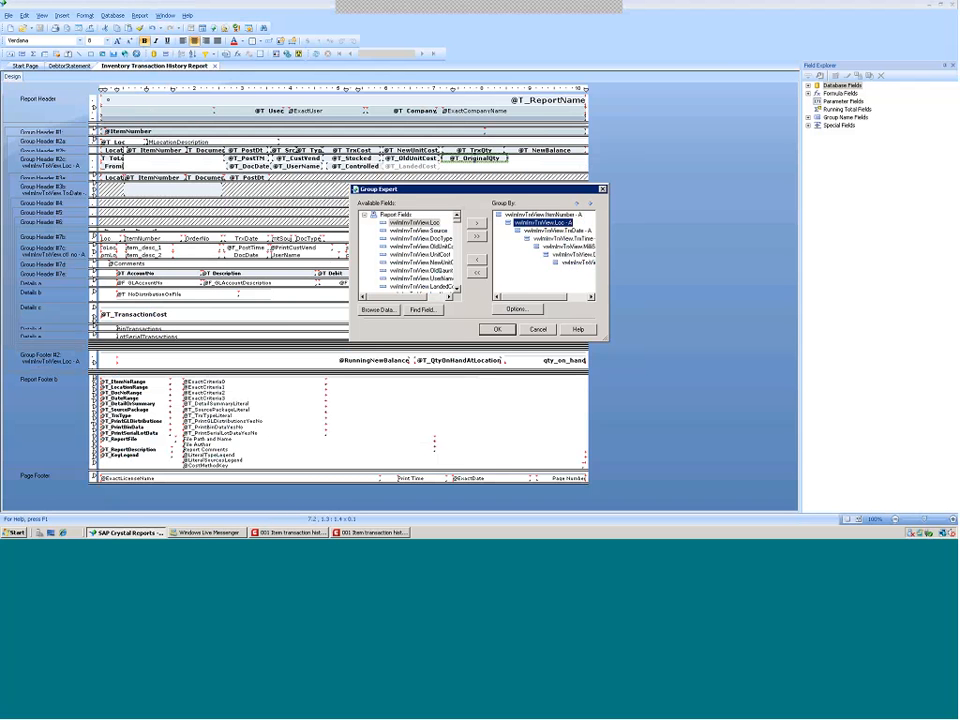
{"action": "left_click", "coordinate": [517, 310]}
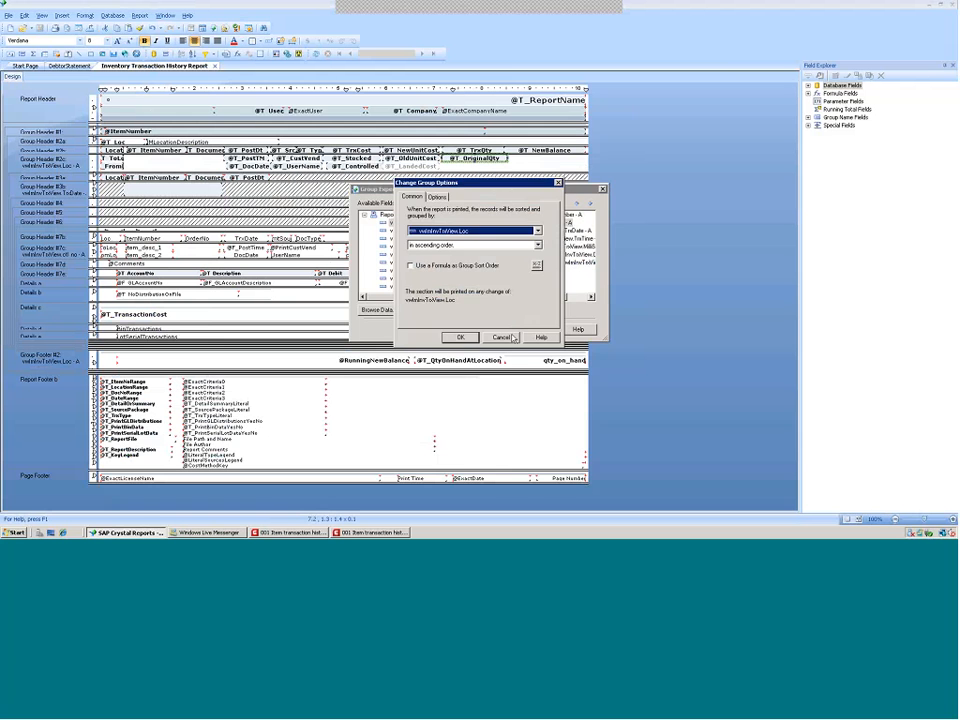
{"action": "left_click", "coordinate": [503, 336]}
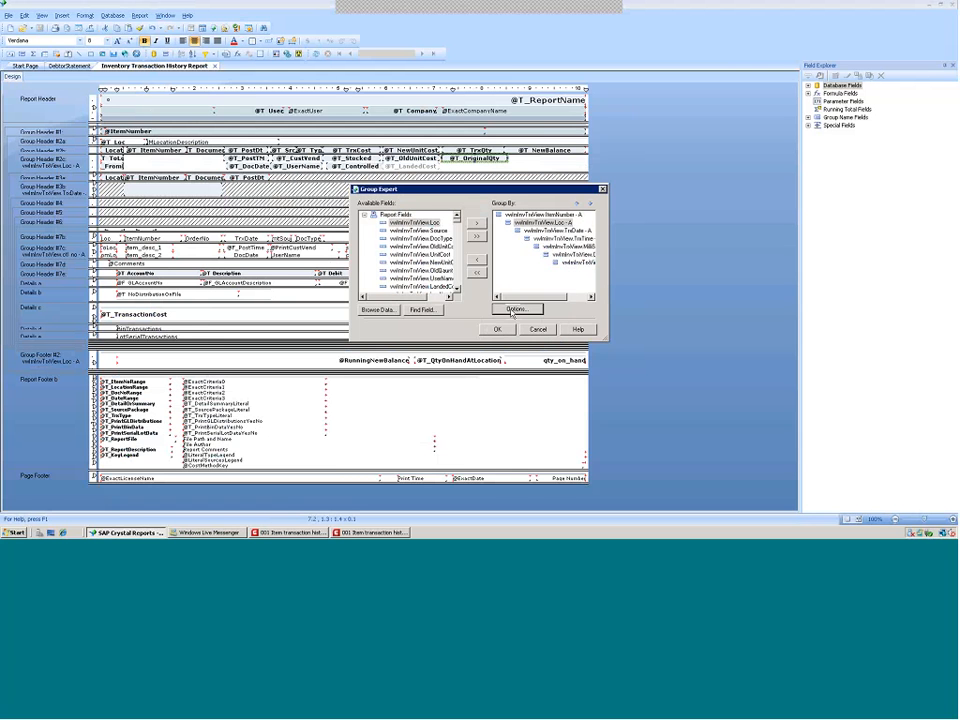
{"action": "left_click", "coordinate": [513, 311]}
{"action": "left_click", "coordinate": [438, 198]}
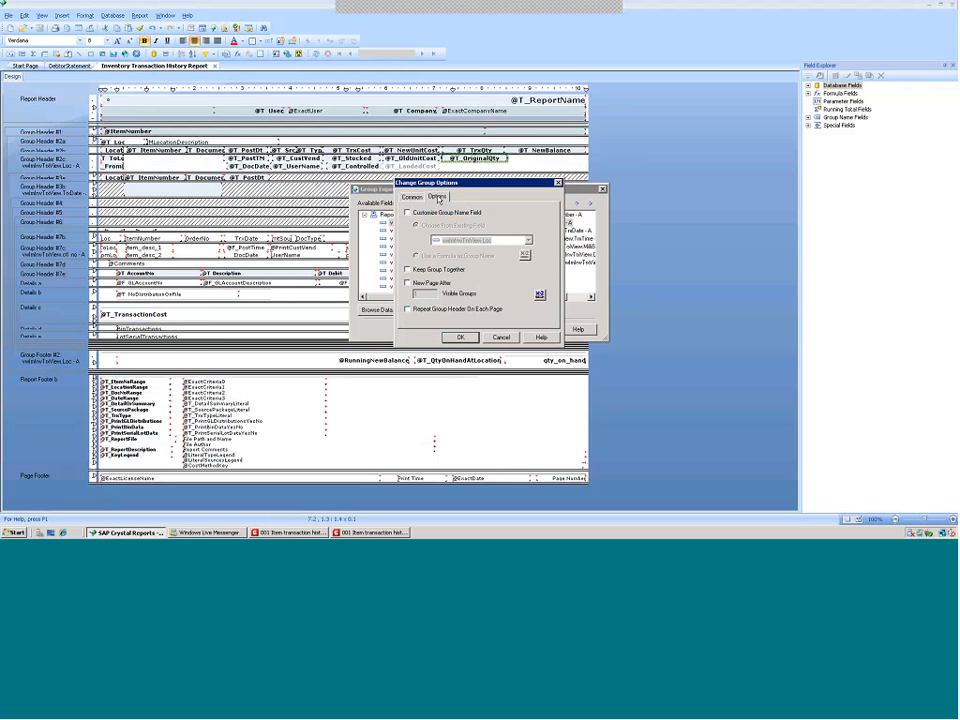
{"action": "left_click", "coordinate": [484, 307]}
{"action": "left_click", "coordinate": [460, 338]}
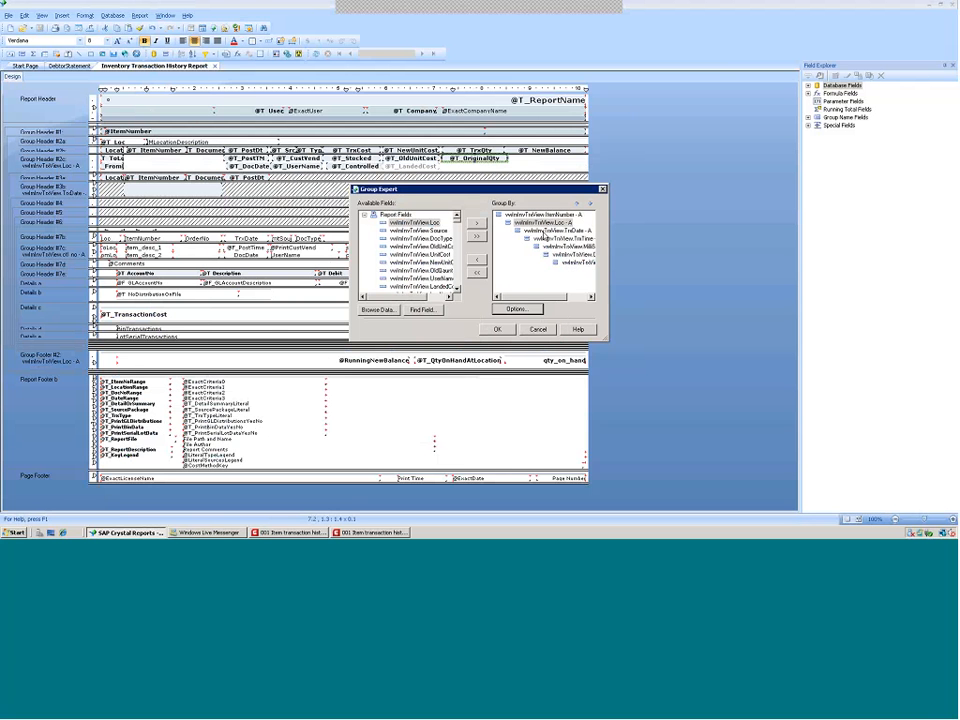
{"action": "left_click", "coordinate": [498, 330]}
{"action": "left_click", "coordinate": [522, 312]}
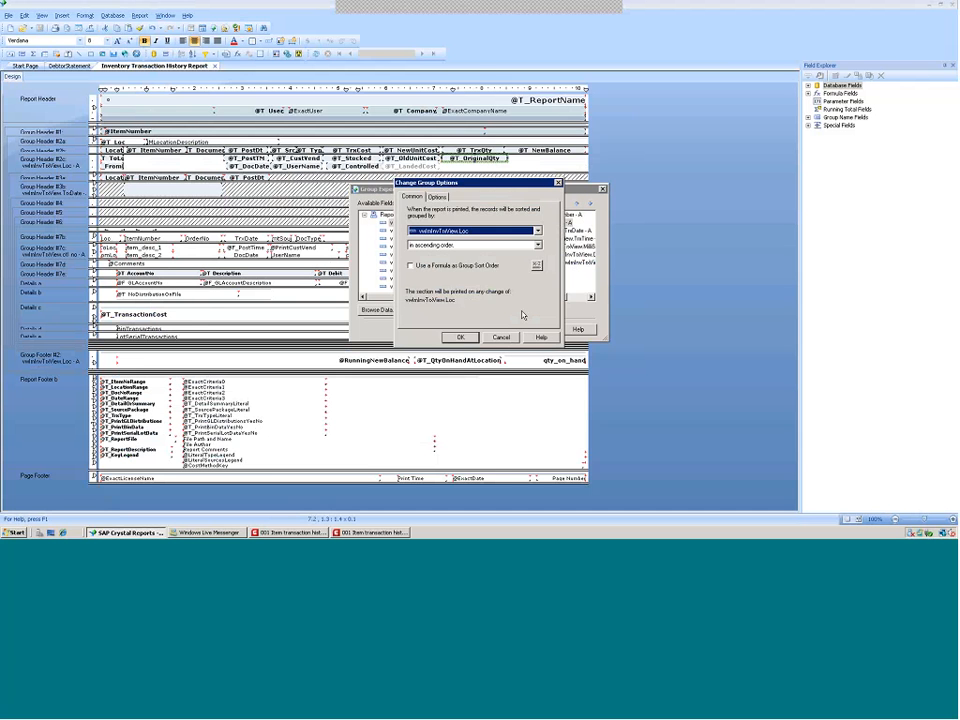
{"action": "left_click", "coordinate": [438, 197]}
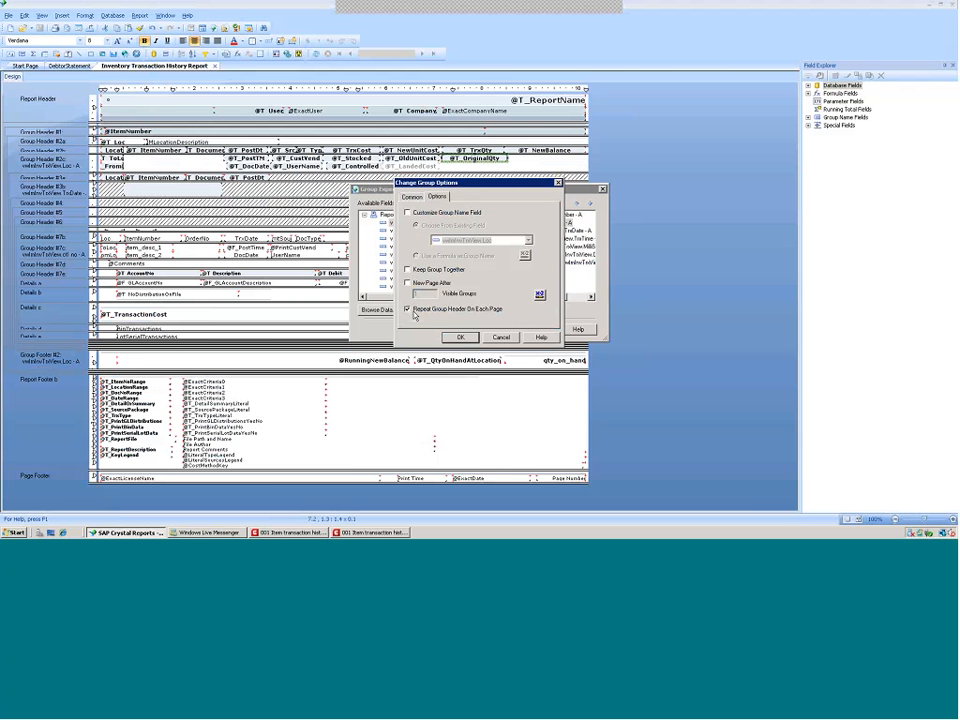
{"action": "left_click", "coordinate": [461, 338]}
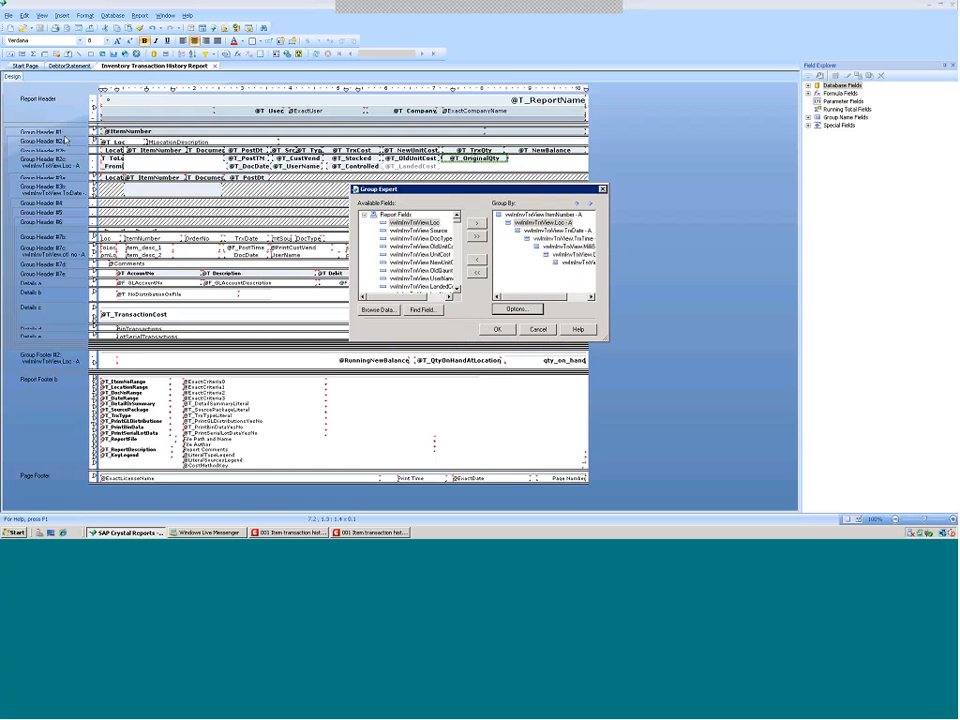
{"action": "left_click", "coordinate": [494, 333]}
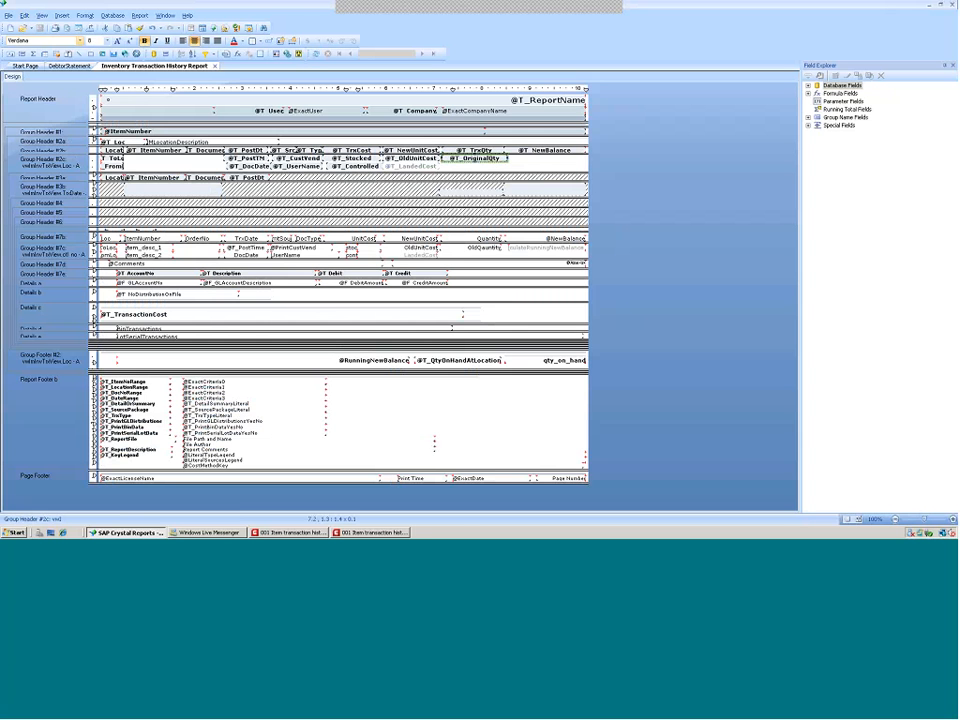
Close the preview, rerun the Crystal report and page to the second page and back to check the headers
{"action": "key", "text": "alt+Tab"}
{"action": "left_click", "coordinate": [932, 519]}
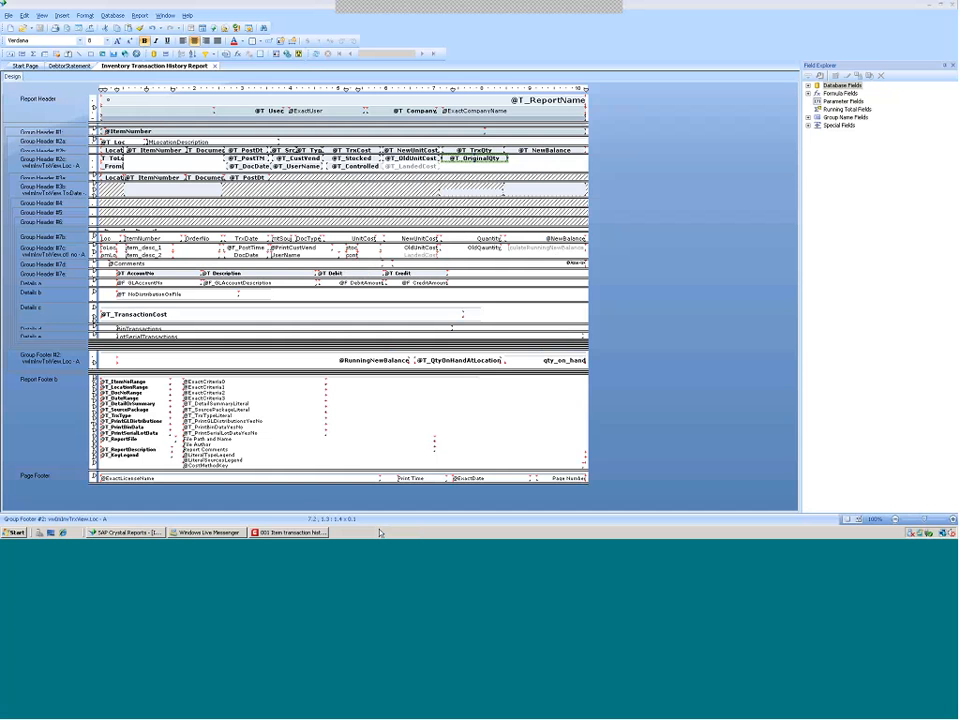
{"action": "left_click", "coordinate": [275, 534]}
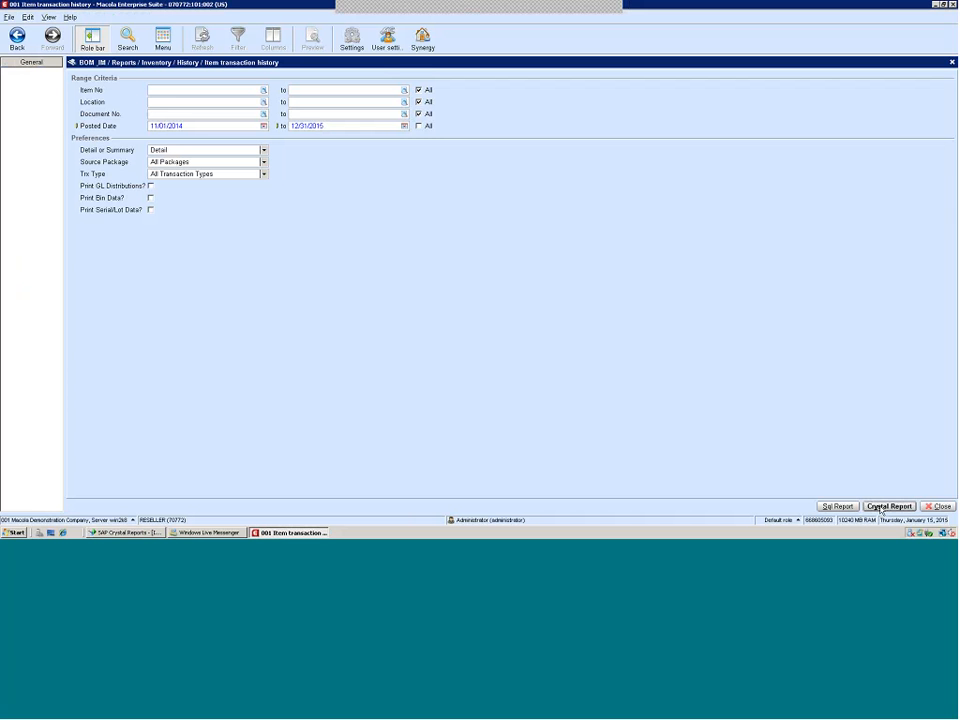
{"action": "left_click", "coordinate": [888, 506]}
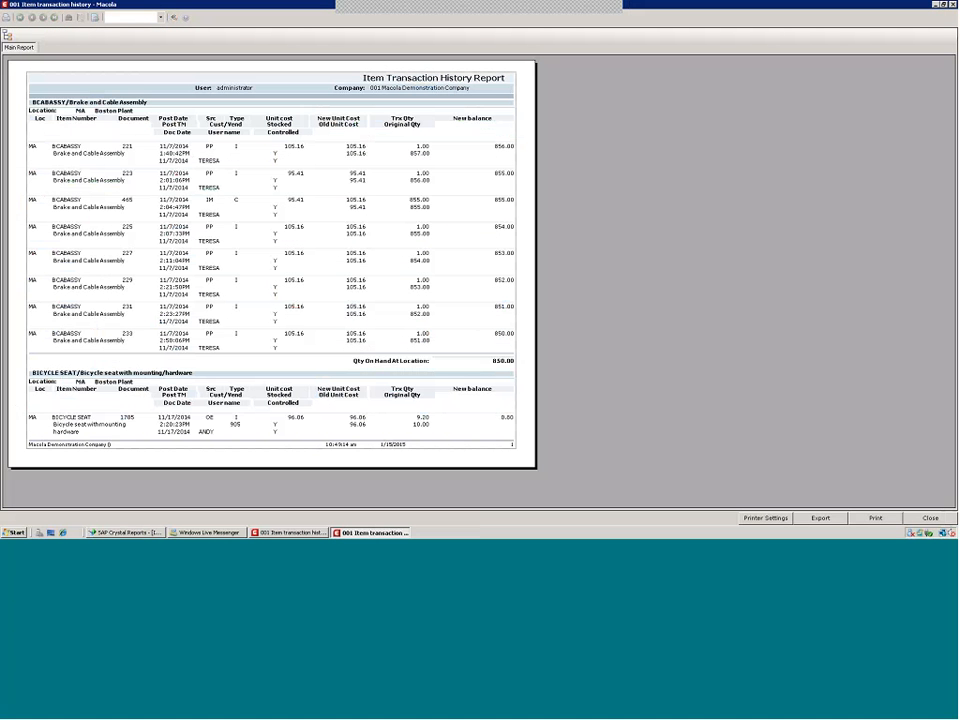
{"action": "left_click", "coordinate": [44, 18]}
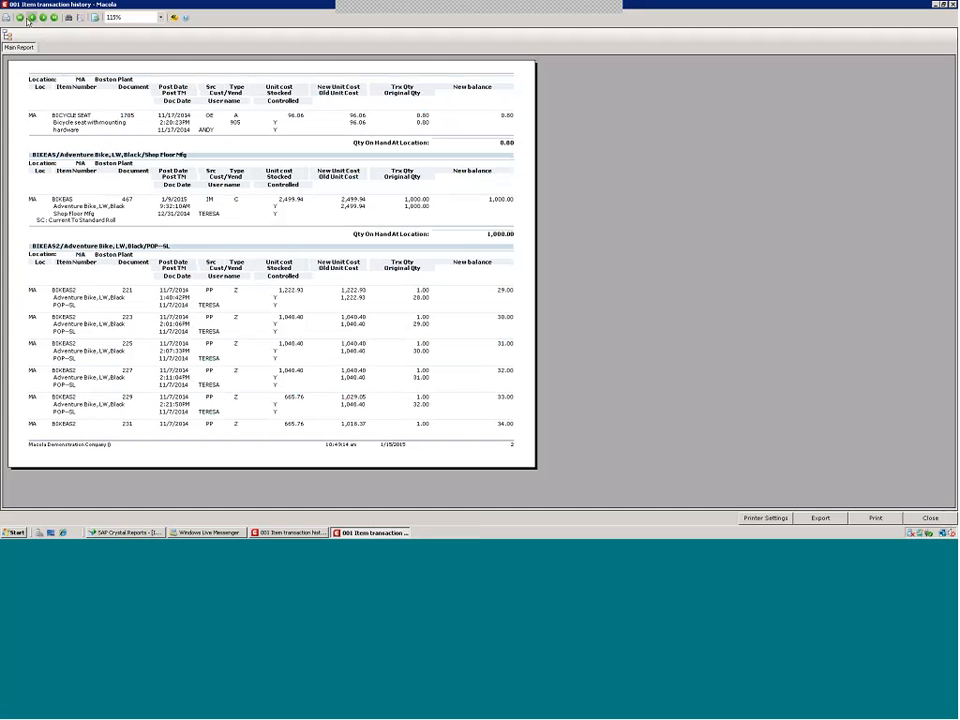
{"action": "left_click", "coordinate": [27, 19]}
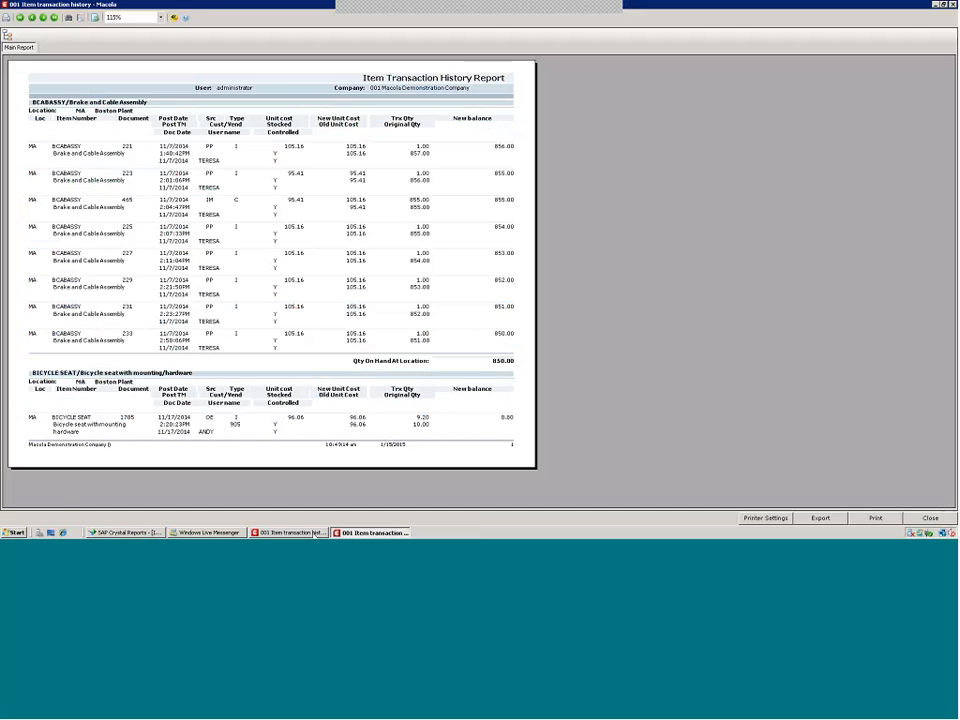
Run the item transaction history report with Summary selected instead of Detail
{"action": "left_click", "coordinate": [316, 533]}
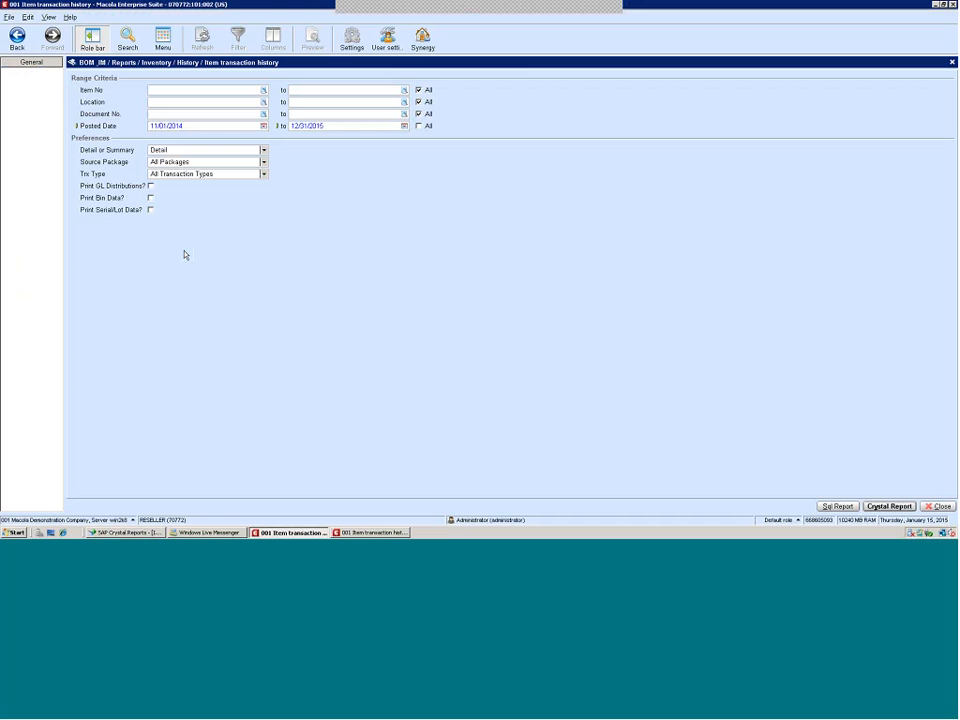
{"action": "left_click", "coordinate": [205, 150]}
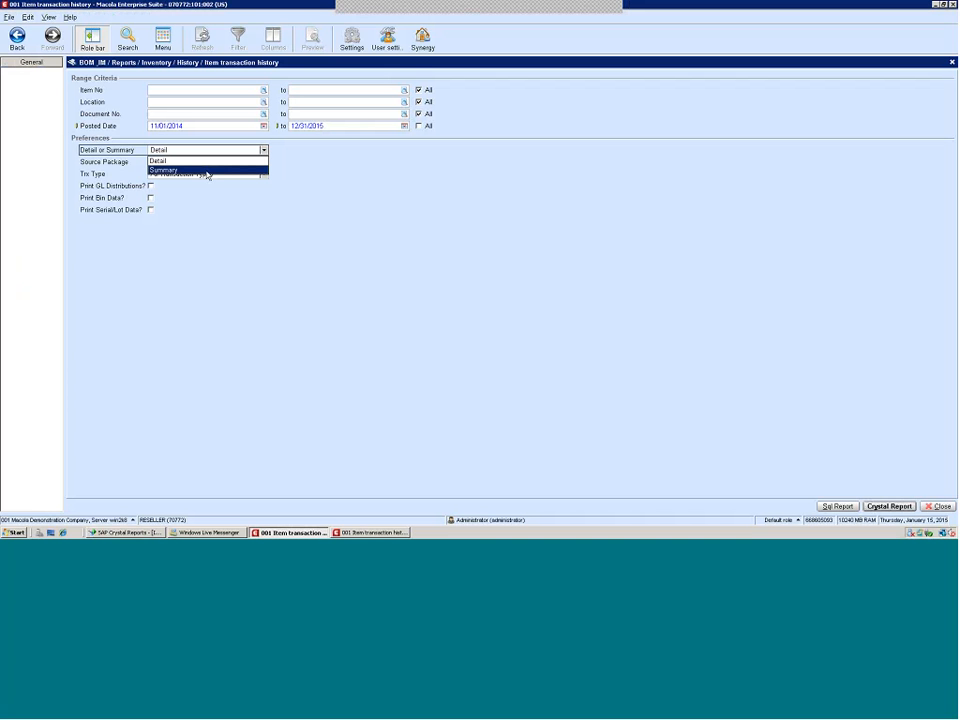
{"action": "left_click", "coordinate": [206, 171]}
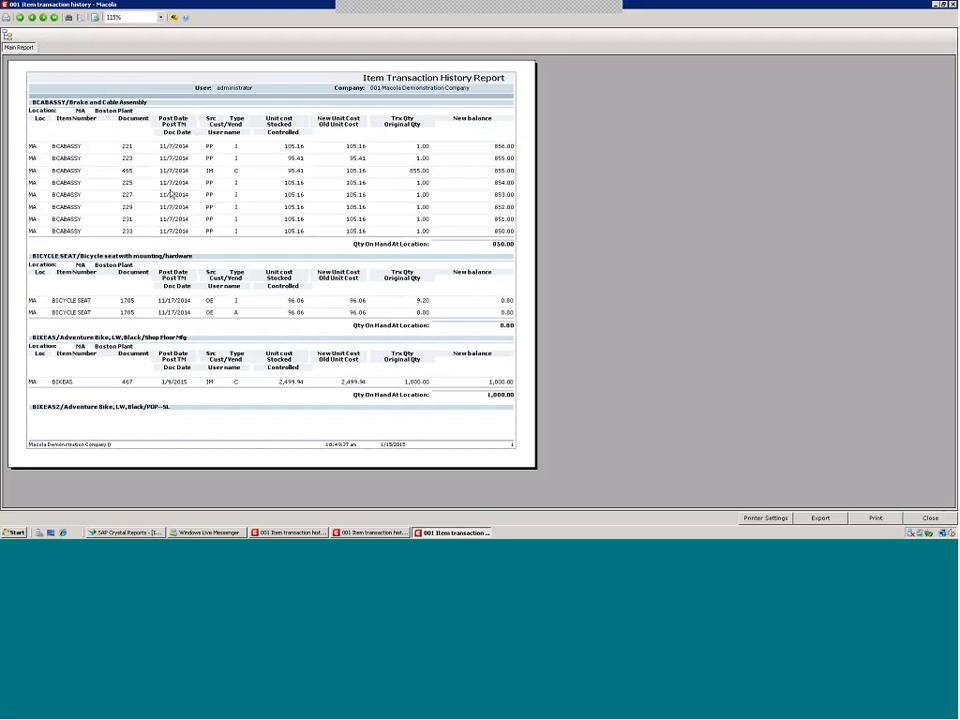
Examine the summary report preview and close it
{"action": "left_click", "coordinate": [176, 229]}
{"action": "left_click", "coordinate": [172, 133]}
{"action": "left_click", "coordinate": [930, 518]}
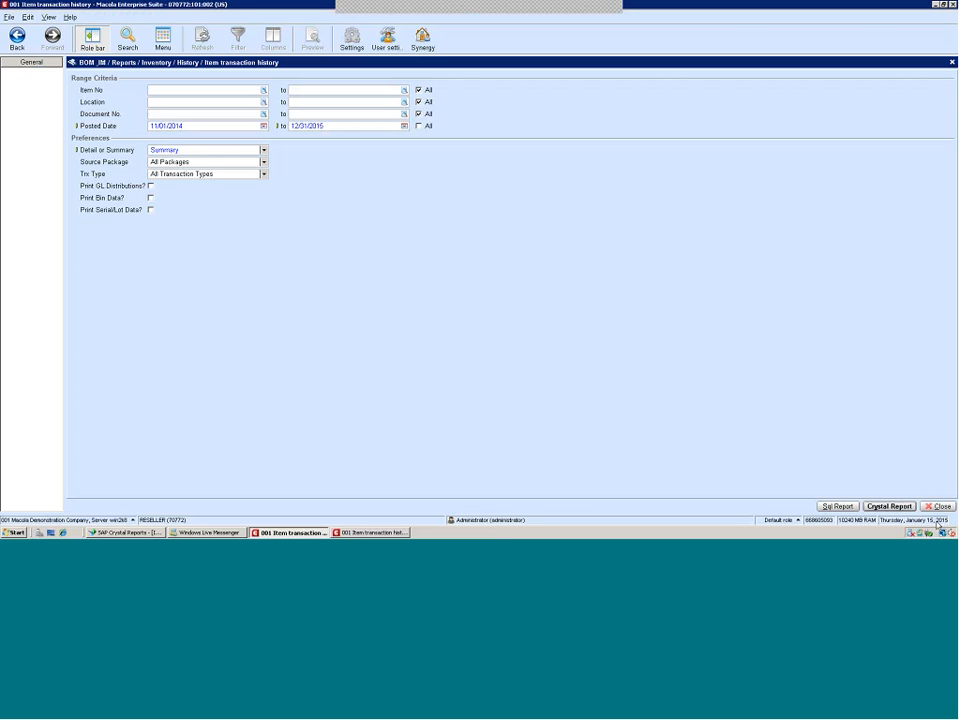
{"action": "left_click", "coordinate": [105, 533]}
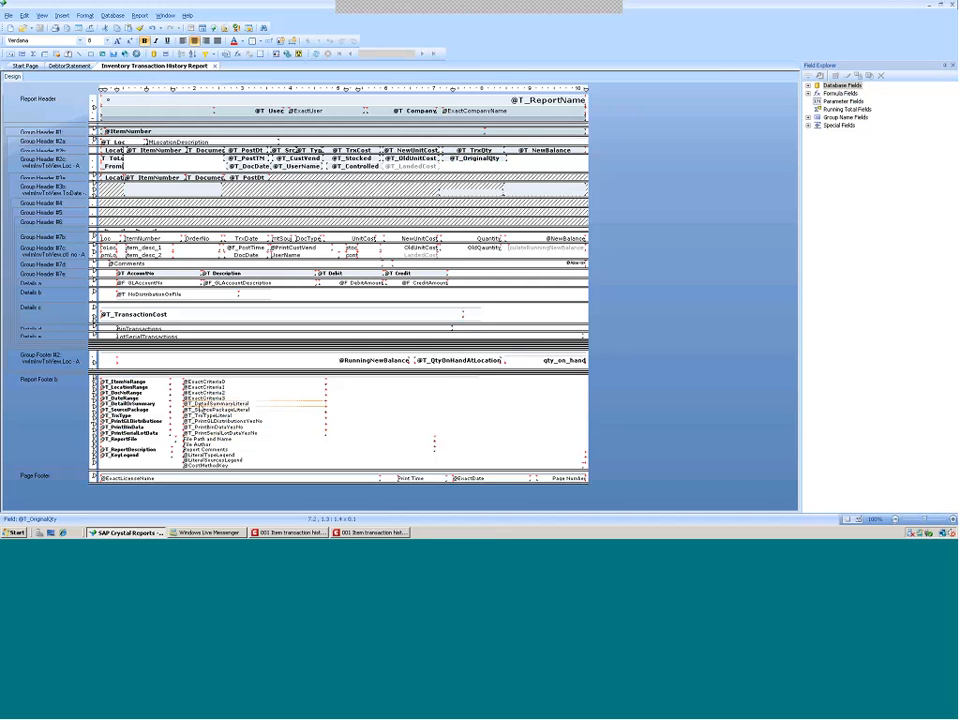
{"action": "right_click", "coordinate": [208, 402]}
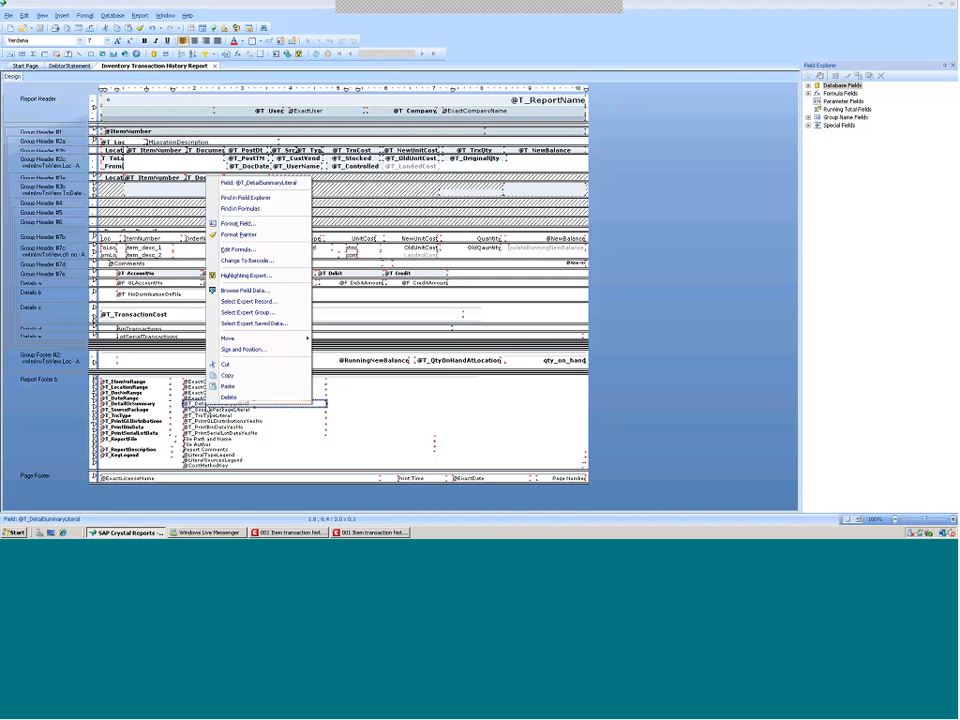
{"action": "left_click", "coordinate": [238, 249]}
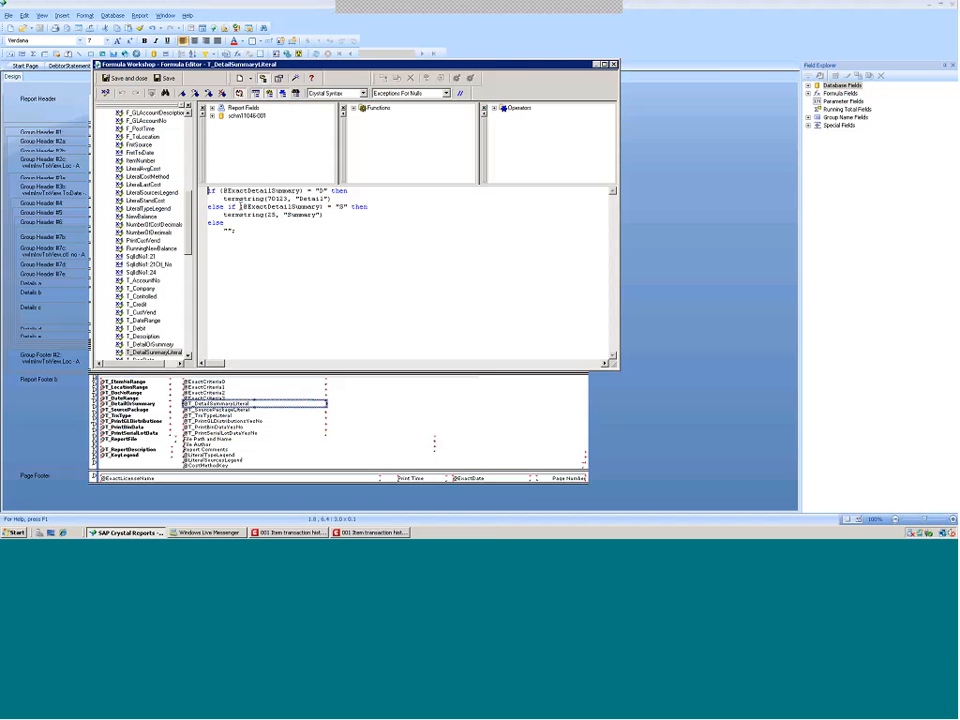
{"action": "left_click_drag", "start_coordinate": [229, 206], "coordinate": [350, 204]}
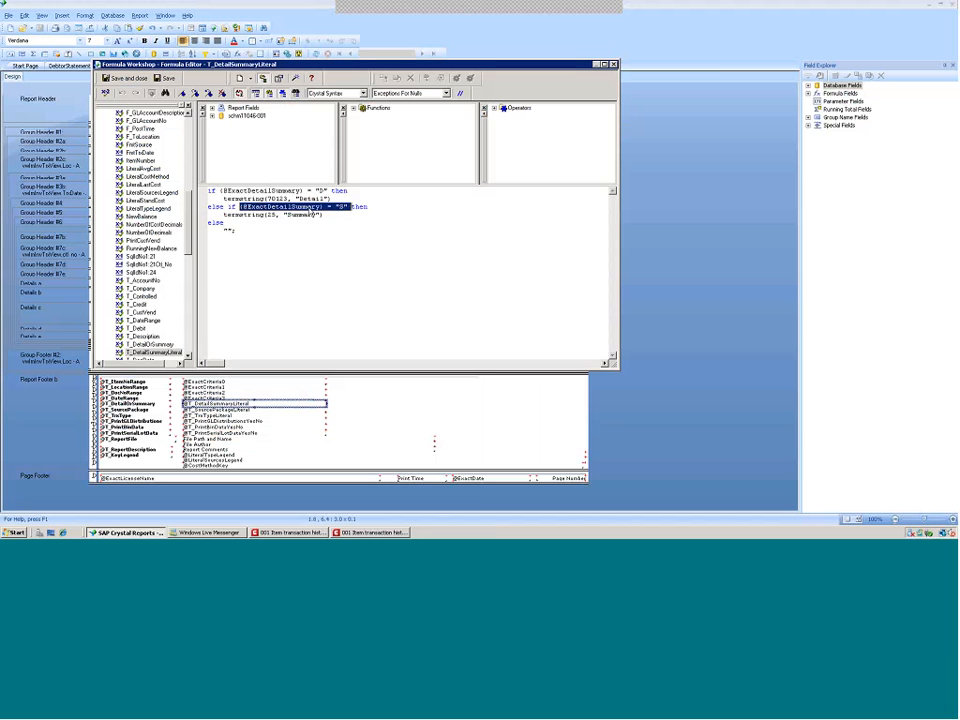
{"action": "right_click", "coordinate": [311, 212]}
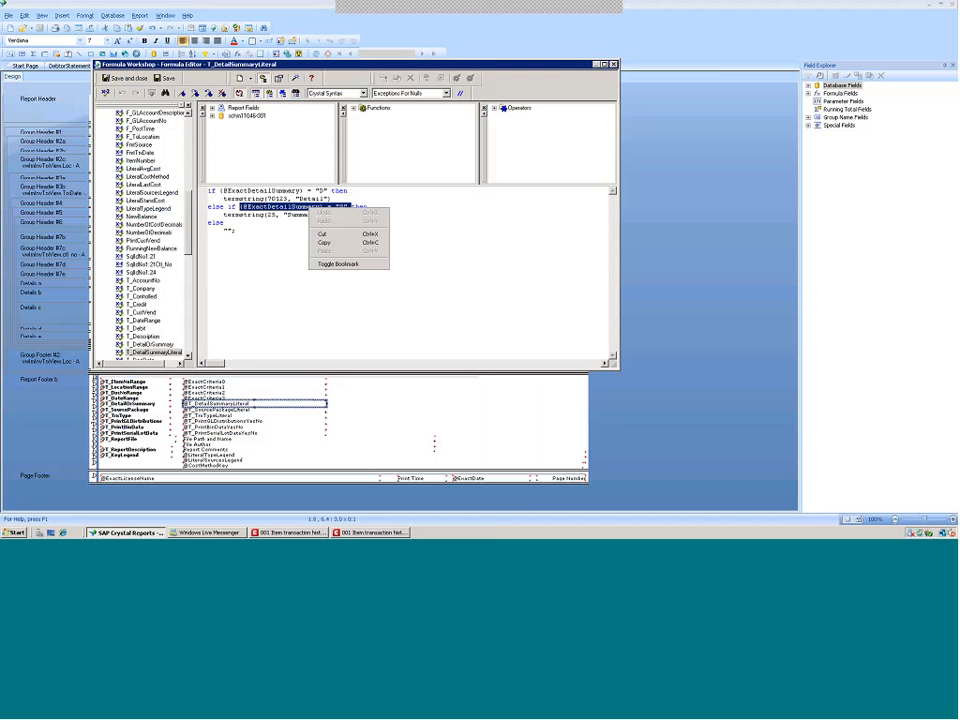
{"action": "left_click", "coordinate": [445, 221]}
{"action": "left_click_drag", "start_coordinate": [240, 207], "coordinate": [348, 207]}
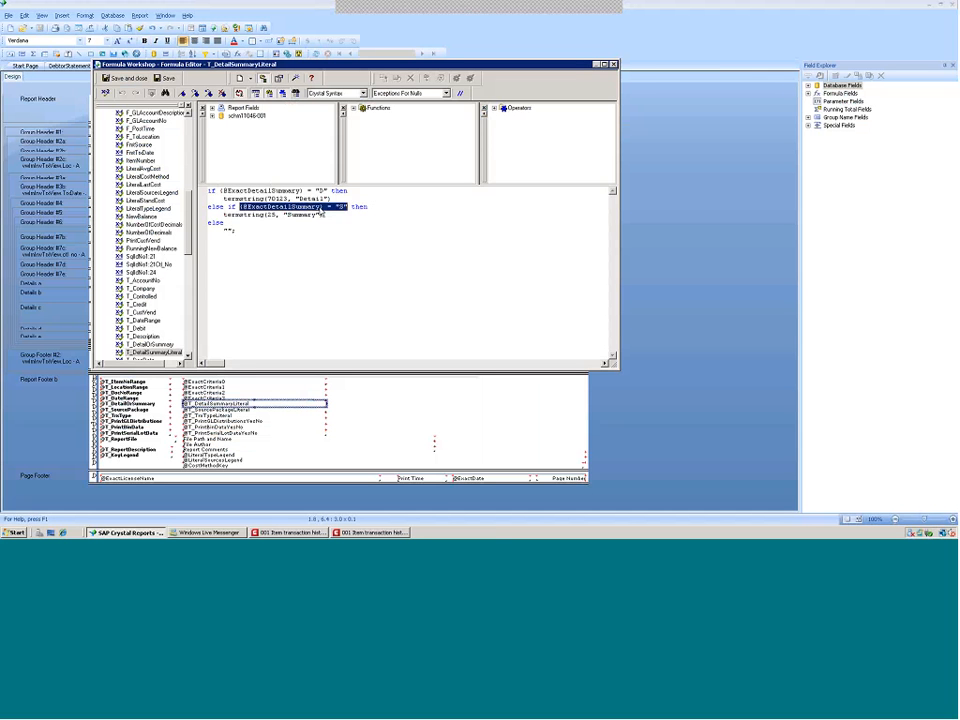
{"action": "right_click", "coordinate": [320, 209]}
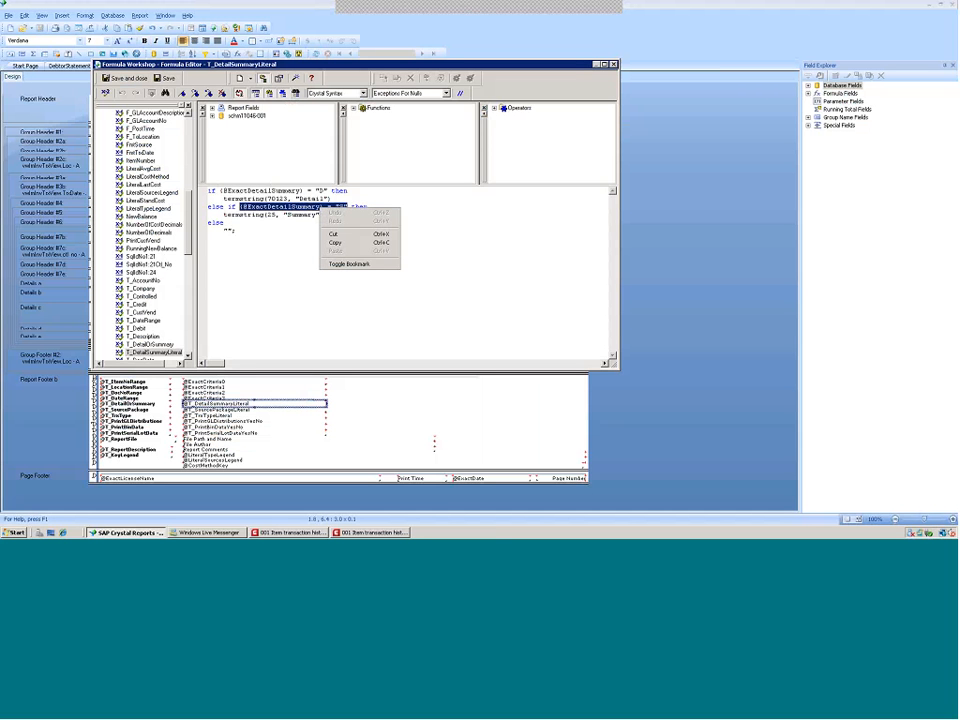
{"action": "left_click", "coordinate": [336, 243]}
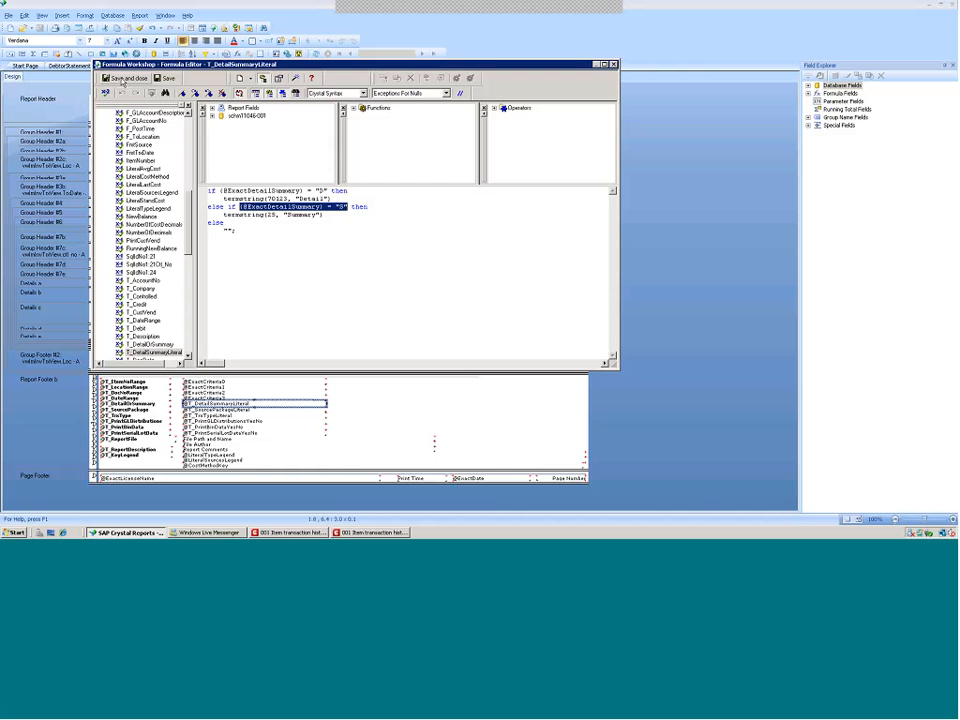
{"action": "left_click", "coordinate": [122, 79]}
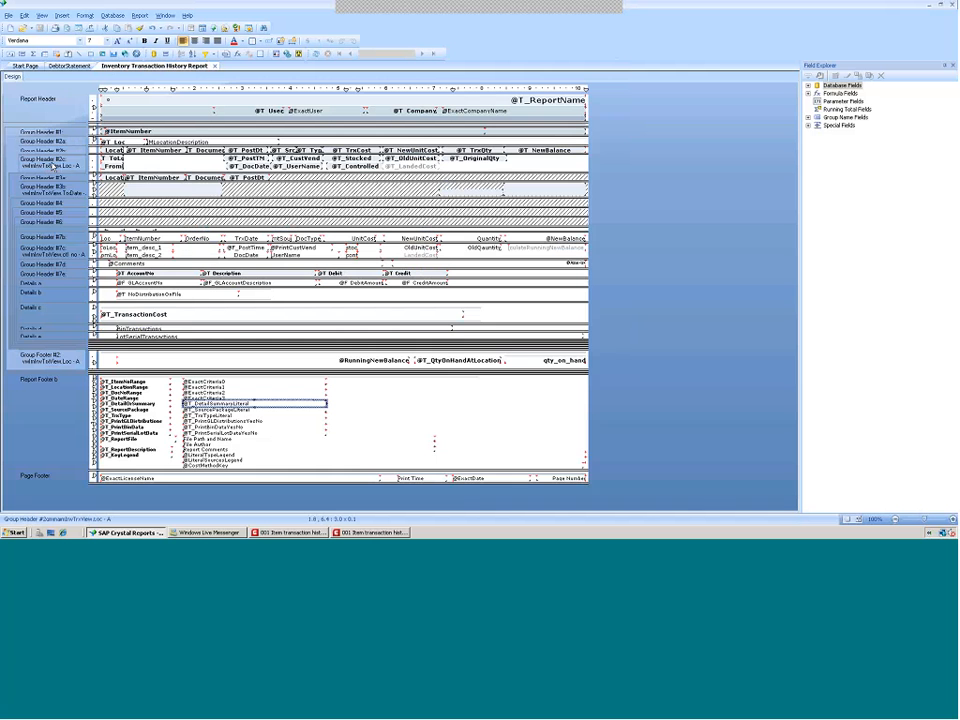
Paste that condition as the Suppress formula for Group Header #2c in Section Expert and confirm
{"action": "right_click", "coordinate": [60, 165]}
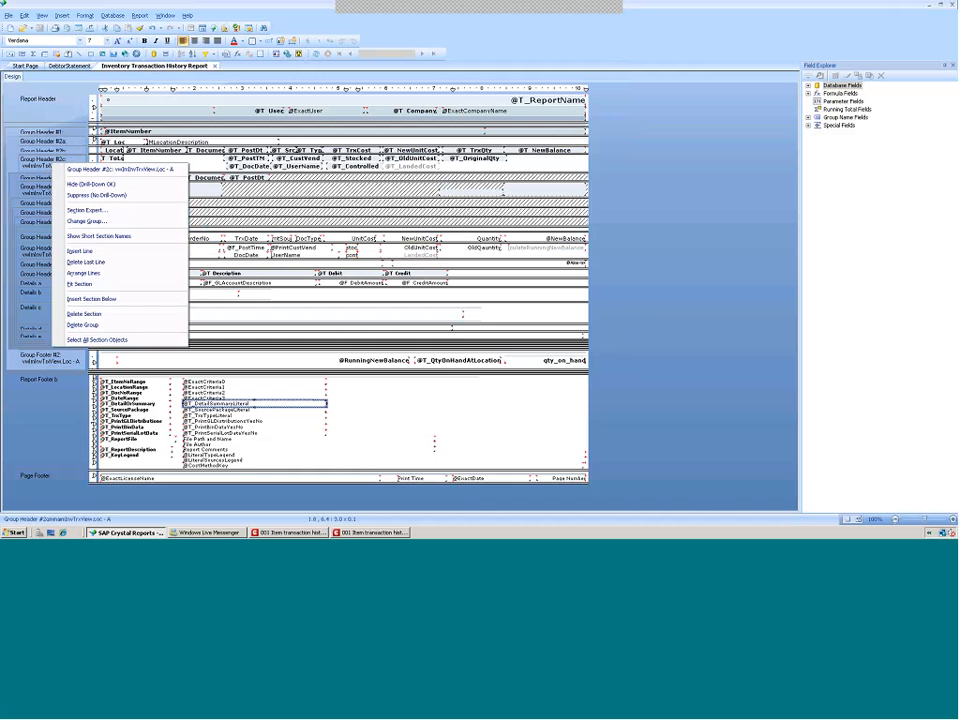
{"action": "left_click", "coordinate": [84, 211]}
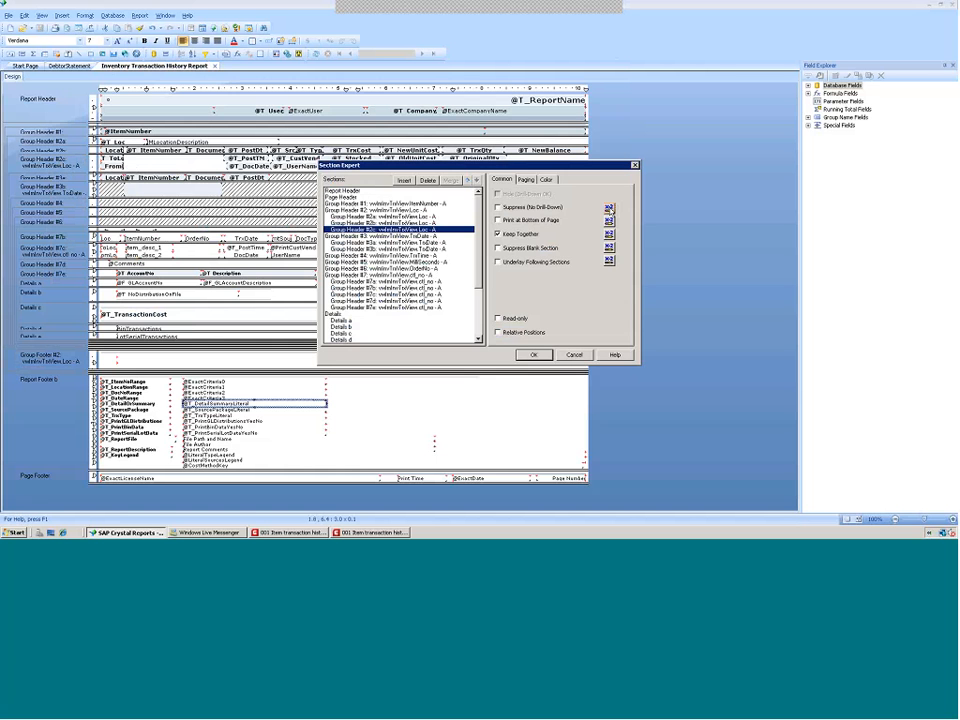
{"action": "left_click", "coordinate": [608, 210]}
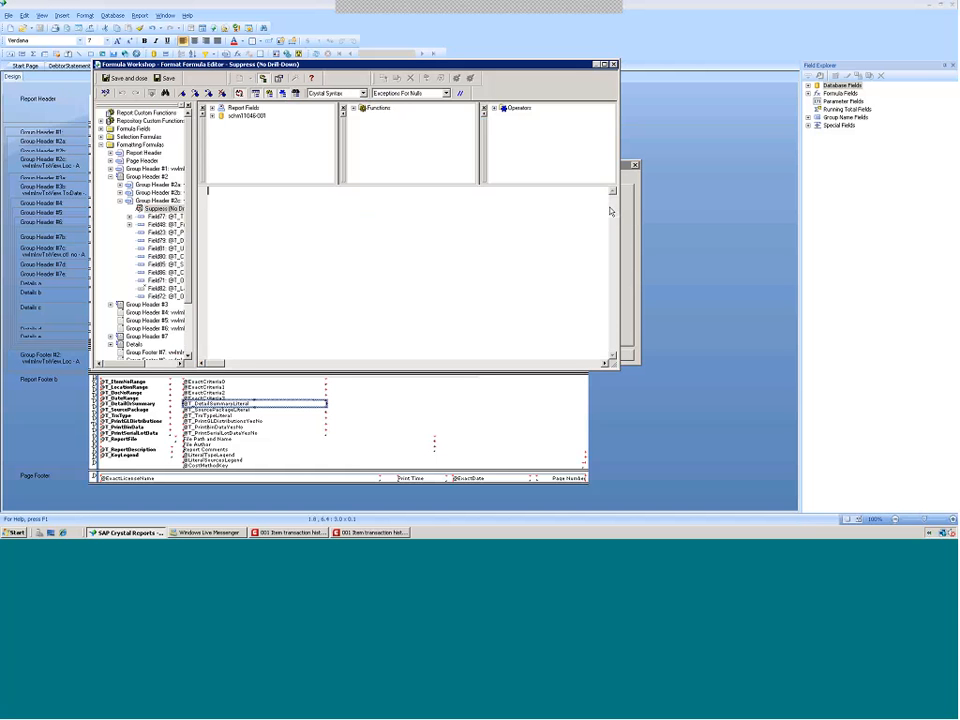
{"action": "right_click", "coordinate": [230, 204]}
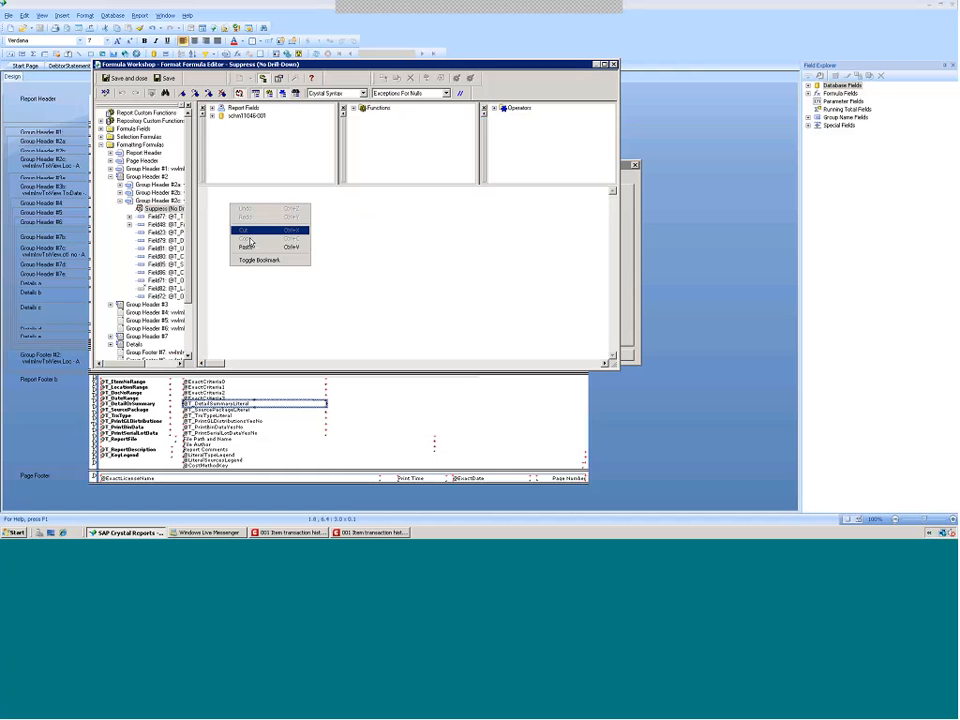
{"action": "left_click", "coordinate": [248, 245]}
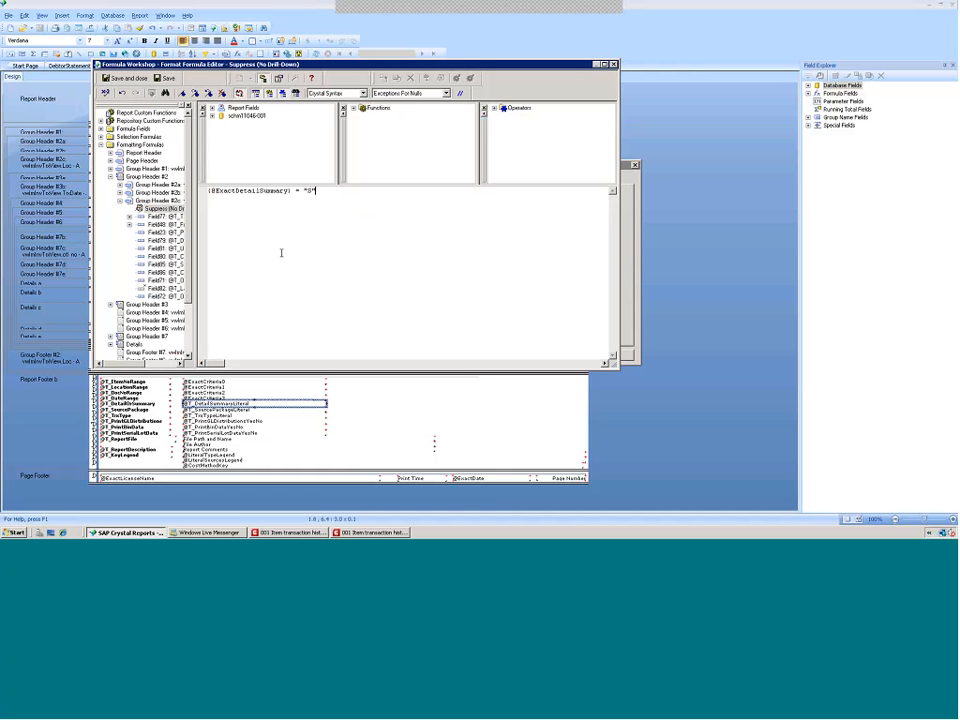
{"action": "left_click", "coordinate": [128, 79]}
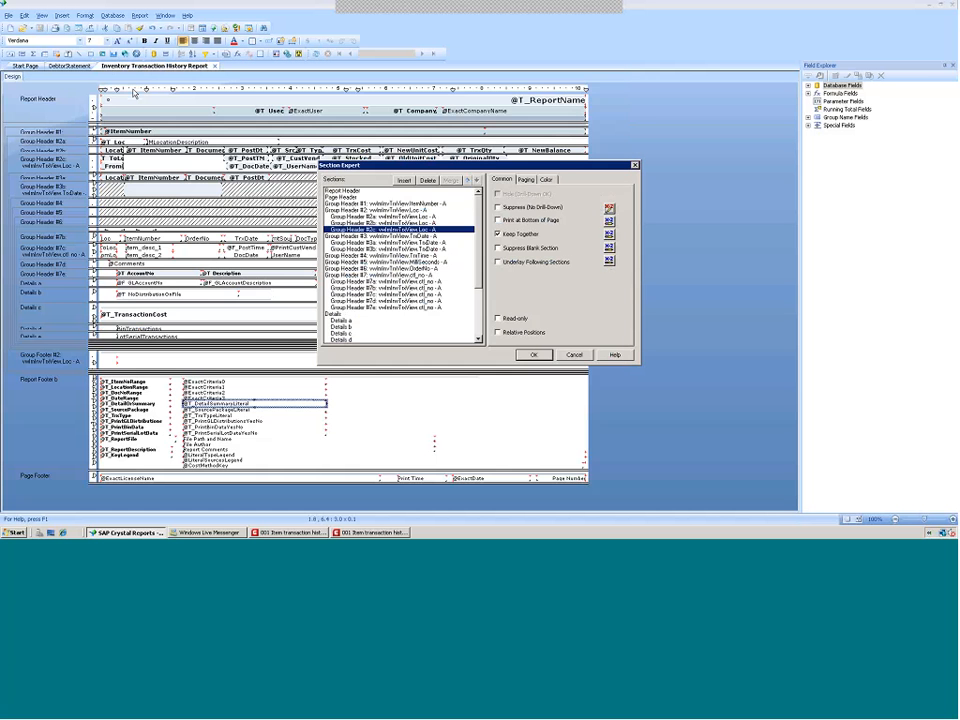
{"action": "left_click", "coordinate": [533, 355]}
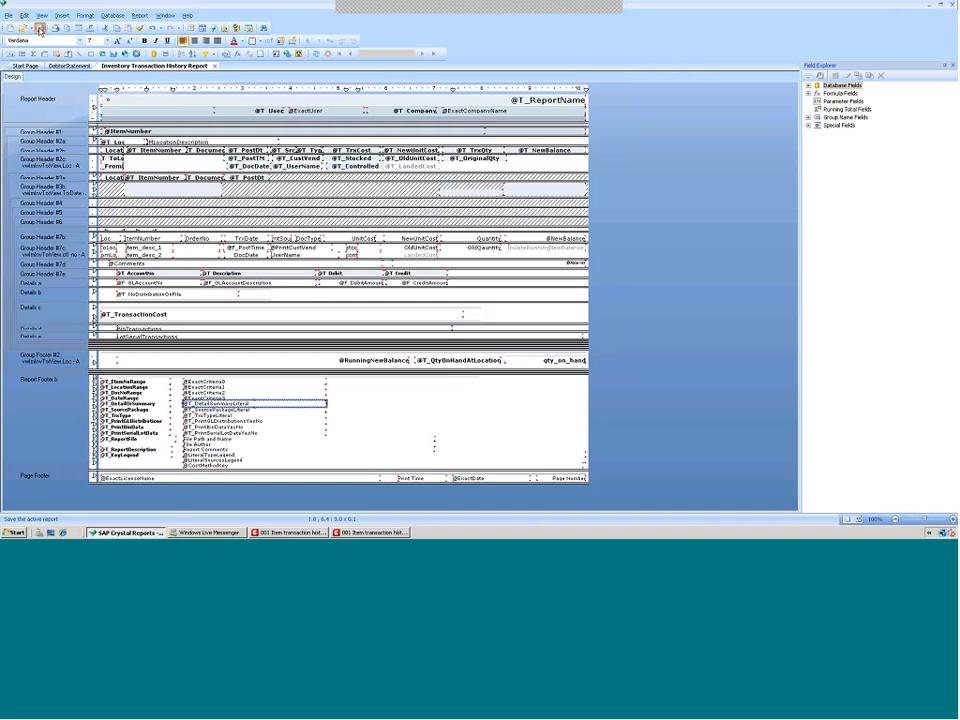
Save the report, close the old preview, rerun the summary Crystal report and go to its last page
{"action": "left_click", "coordinate": [40, 31]}
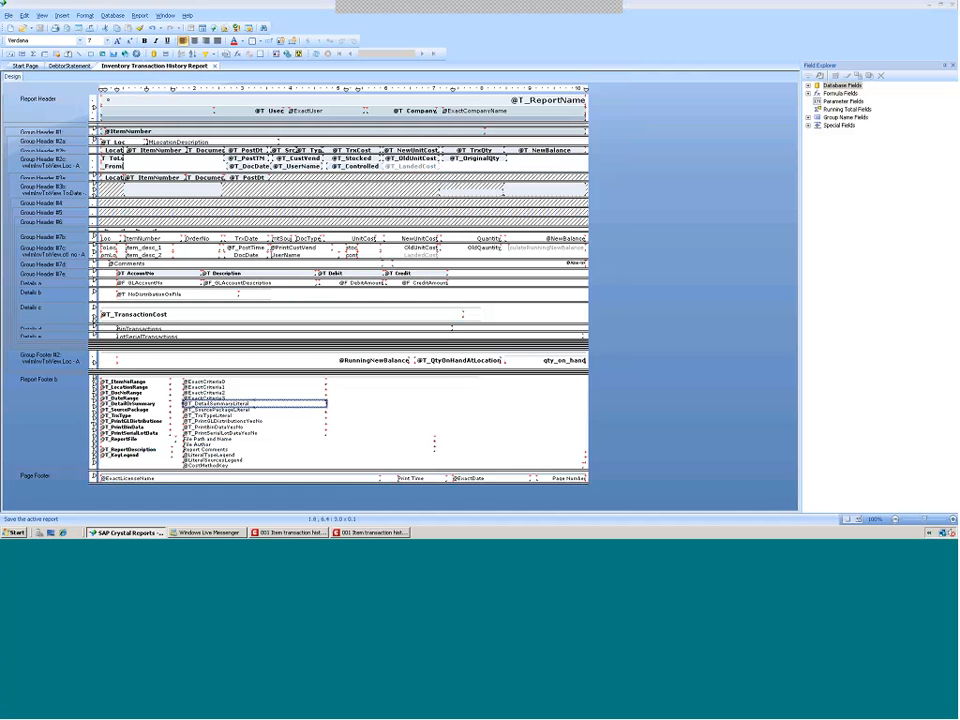
{"action": "left_click", "coordinate": [387, 533]}
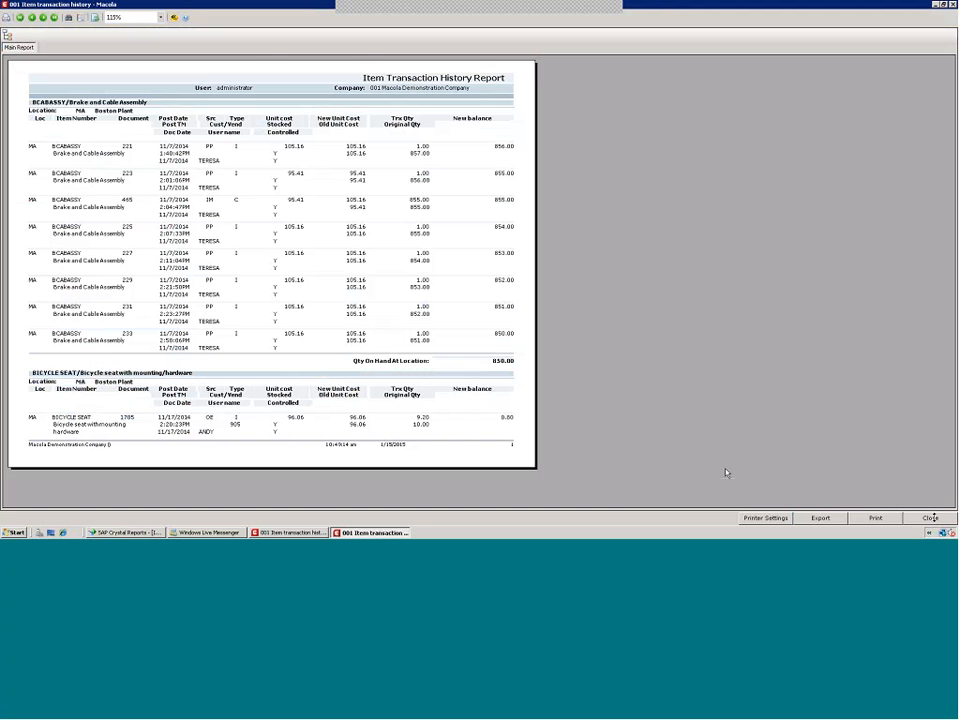
{"action": "left_click", "coordinate": [932, 518]}
{"action": "left_click", "coordinate": [296, 534]}
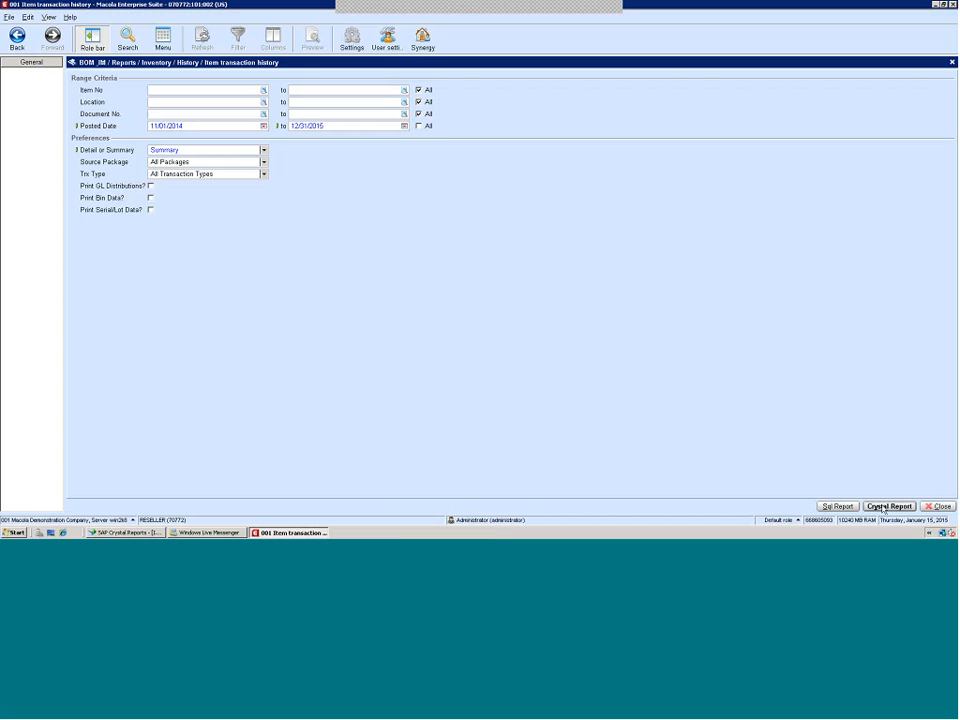
{"action": "left_click", "coordinate": [884, 507]}
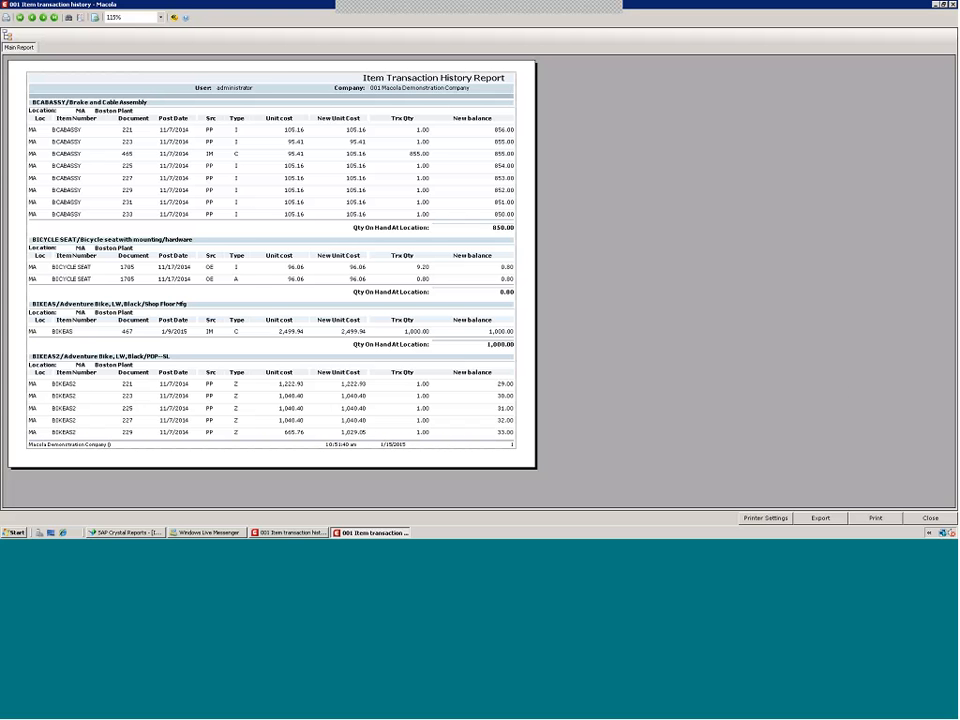
{"action": "left_click", "coordinate": [54, 18]}
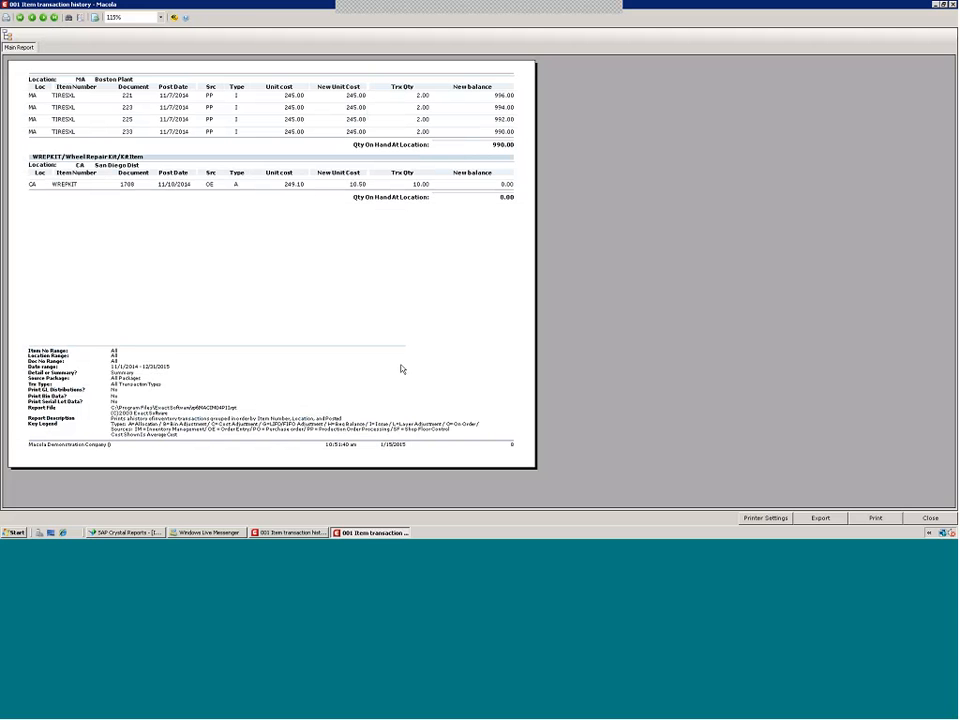
{"action": "left_click", "coordinate": [122, 532]}
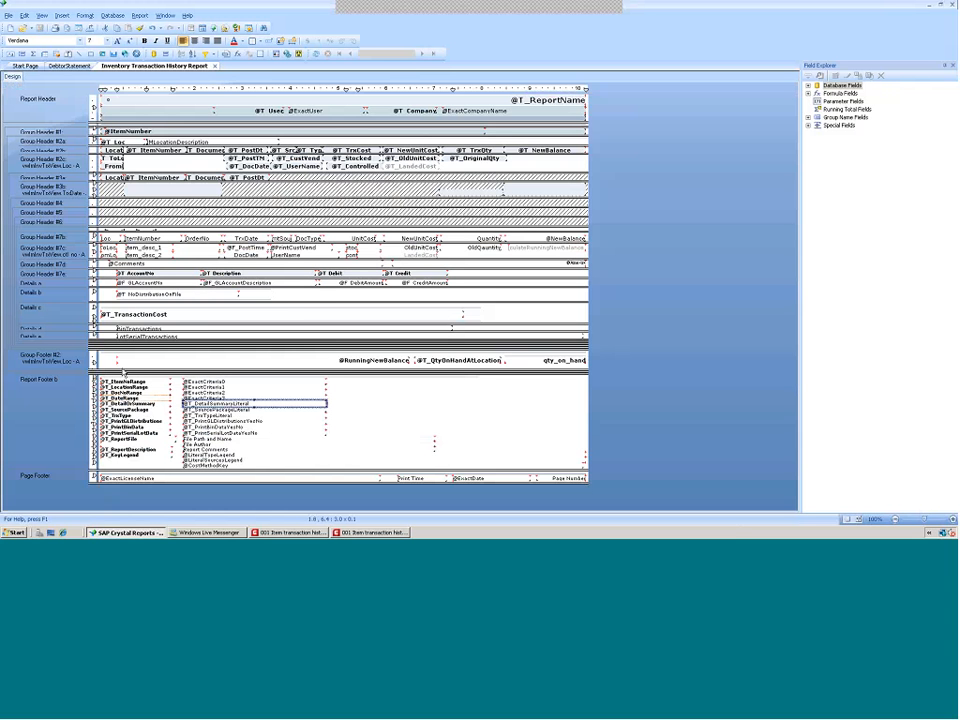
{"action": "right_click", "coordinate": [45, 389]}
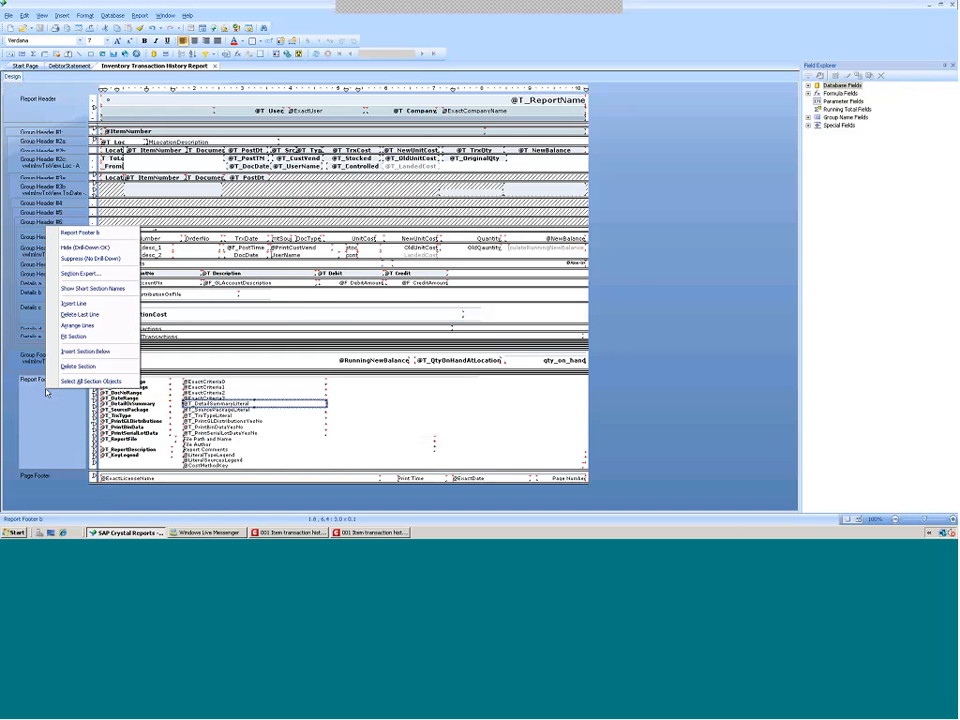
{"action": "left_click", "coordinate": [83, 275]}
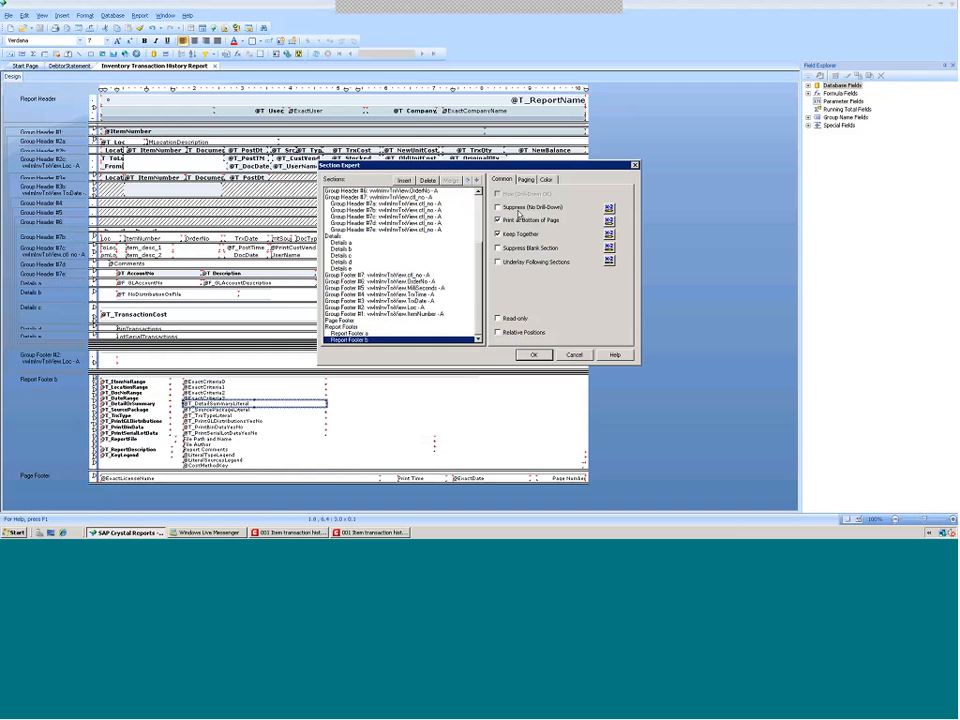
{"action": "left_click", "coordinate": [574, 356]}
{"action": "left_click", "coordinate": [574, 356]}
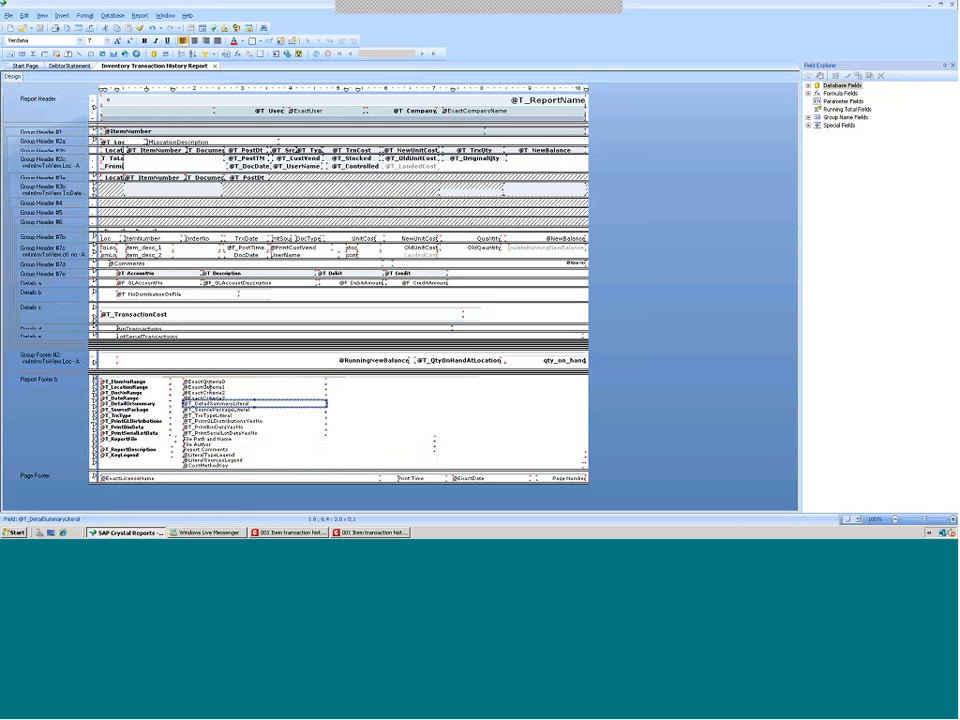
Expand the database and formula field lists in Field Explorer and select the asterisk field in Group Header #7d
{"action": "left_click", "coordinate": [808, 86]}
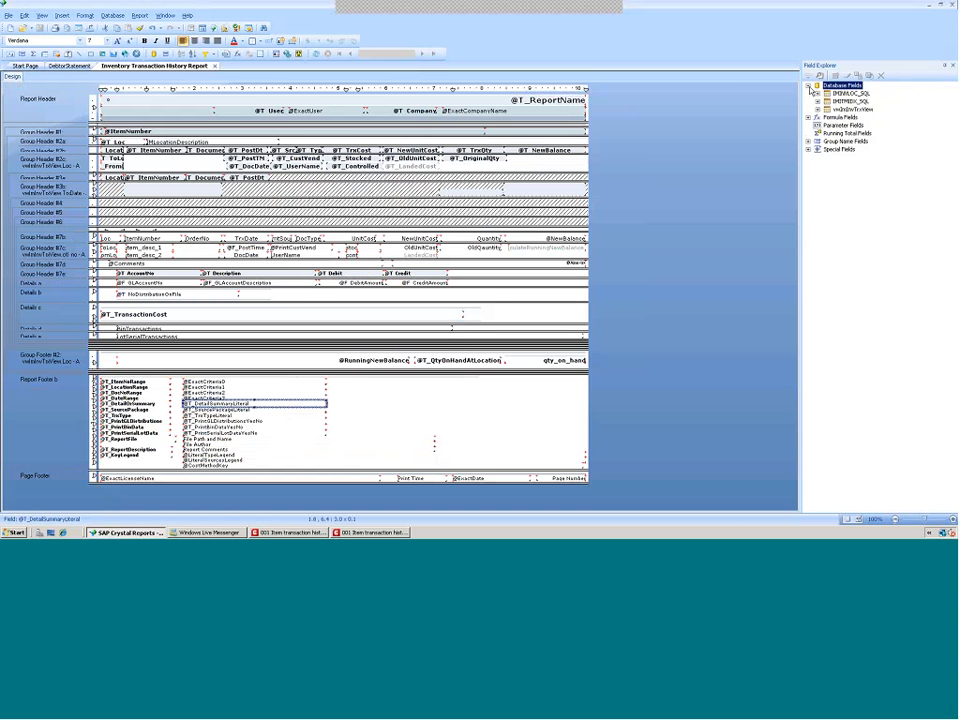
{"action": "left_click", "coordinate": [808, 117]}
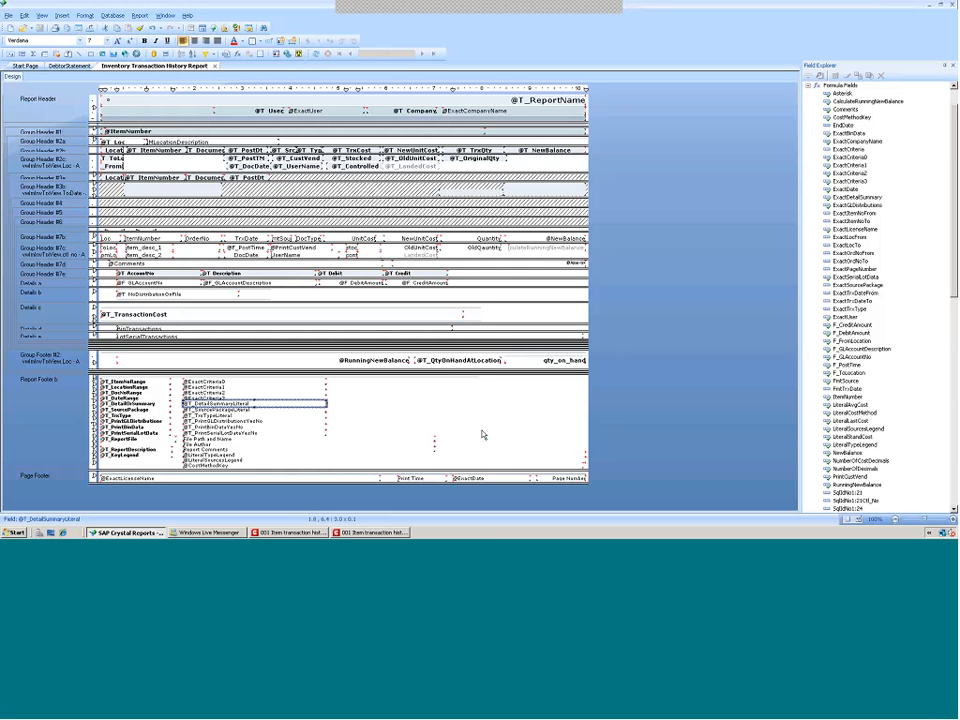
{"action": "left_click", "coordinate": [573, 264]}
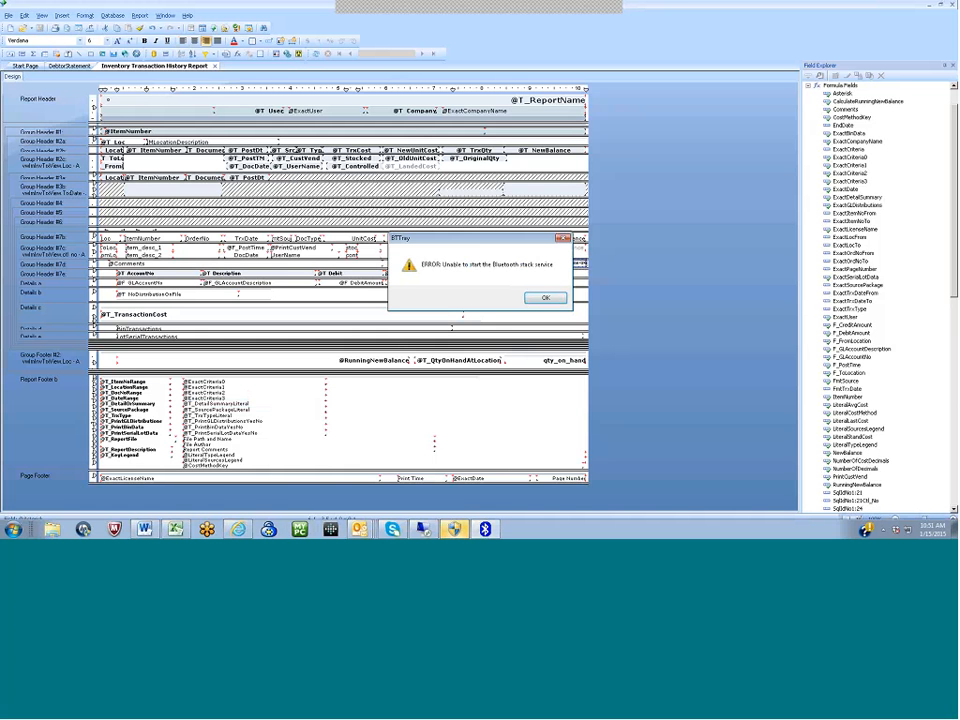
{"action": "left_click", "coordinate": [545, 298]}
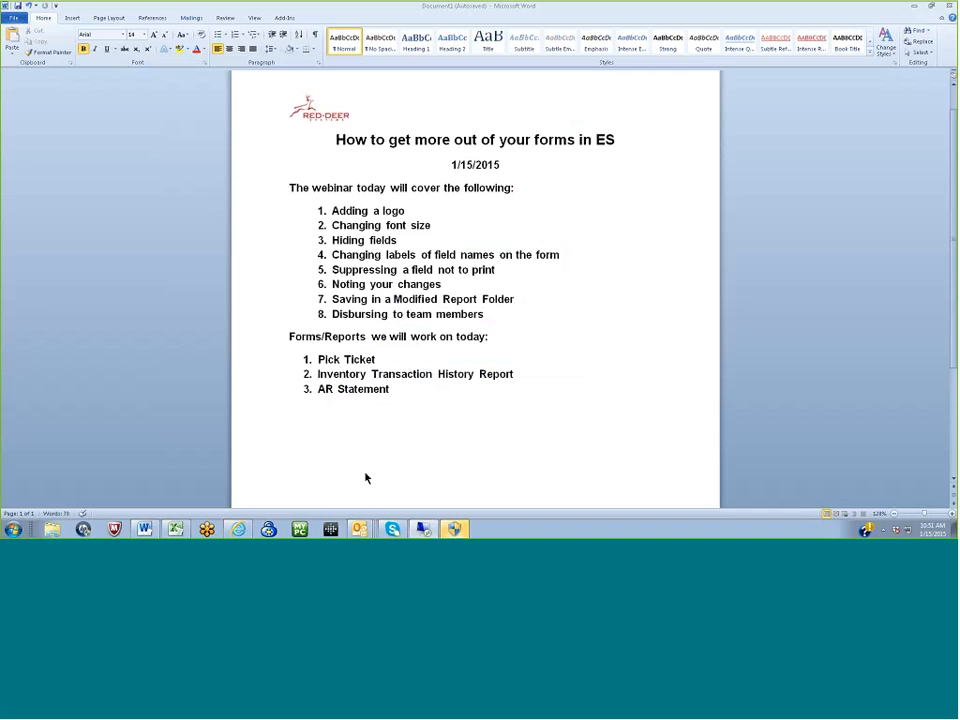
{"action": "left_click", "coordinate": [422, 529]}
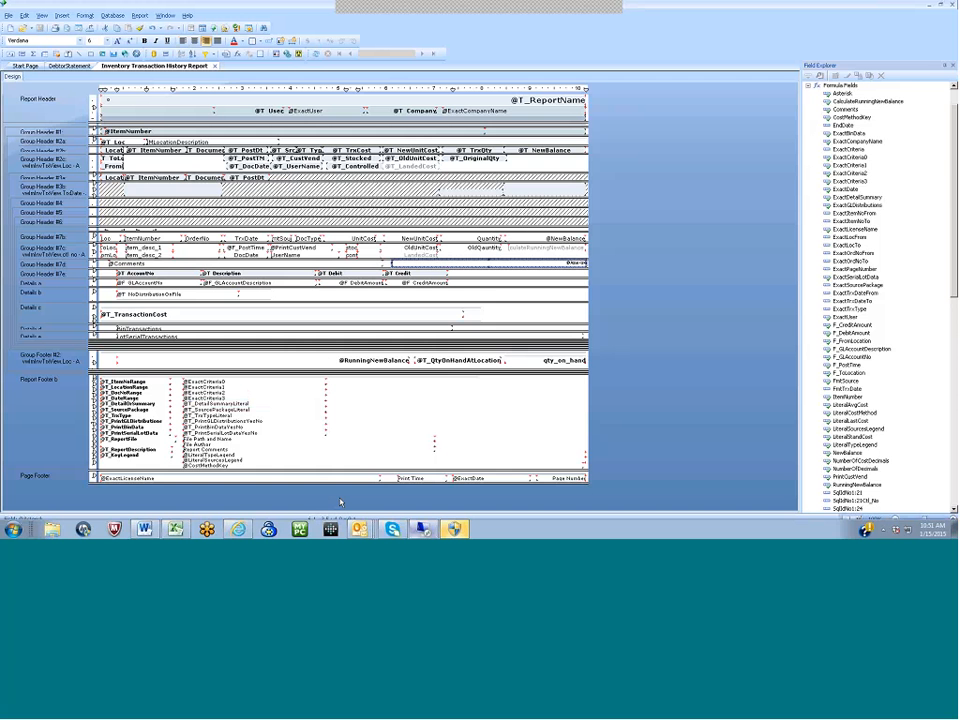
Save the report as MACim04p1i, replacing the existing file
{"action": "left_click", "coordinate": [8, 15]}
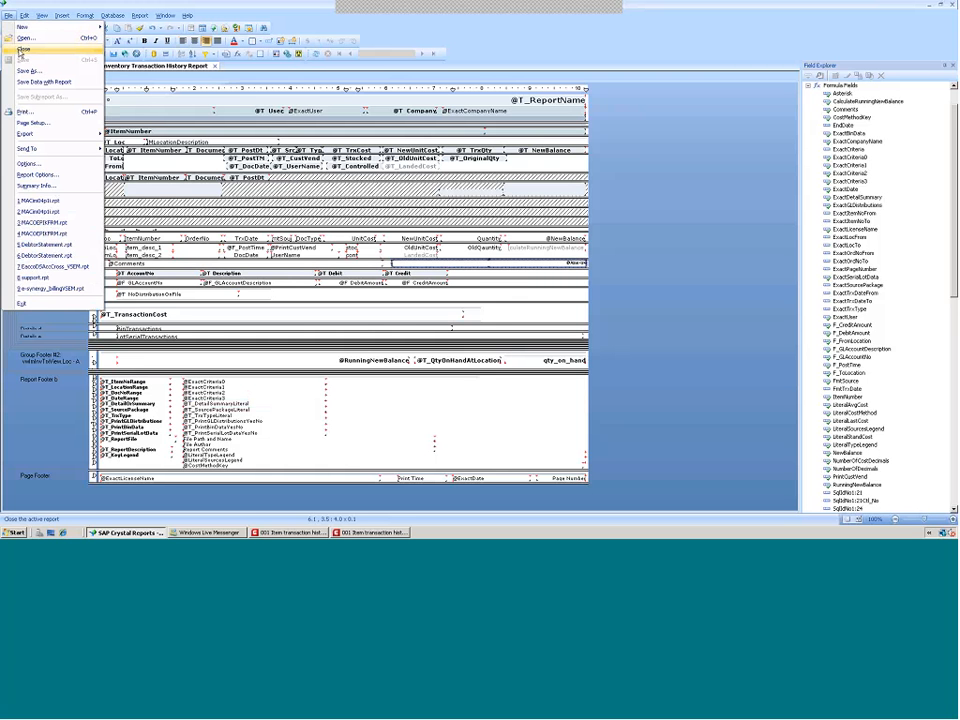
{"action": "left_click", "coordinate": [23, 71]}
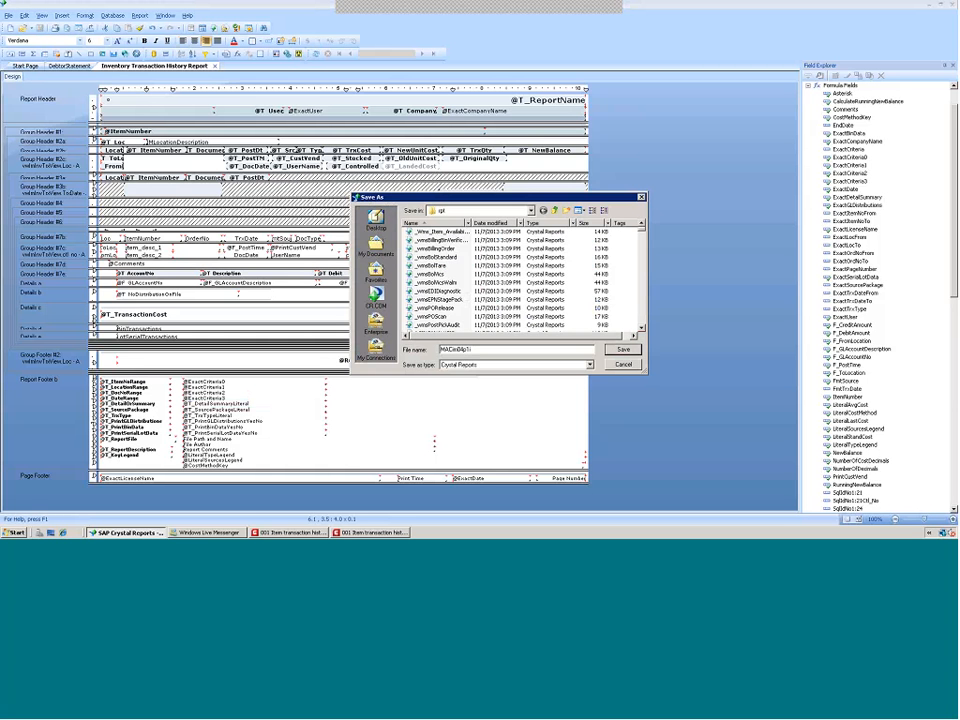
{"action": "left_click", "coordinate": [624, 350]}
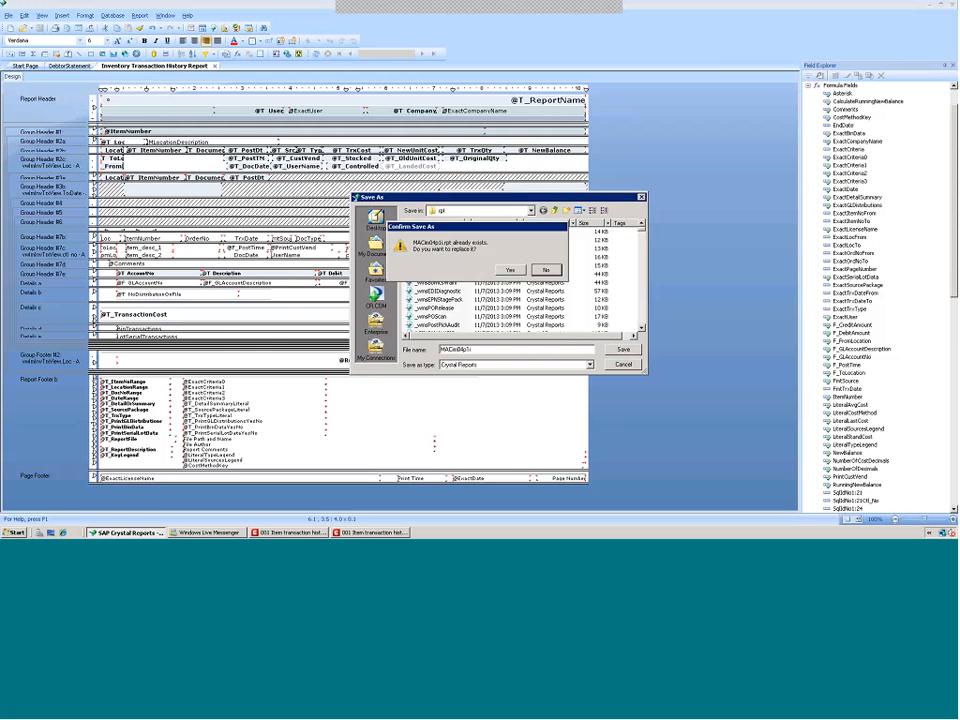
{"action": "left_click", "coordinate": [512, 269]}
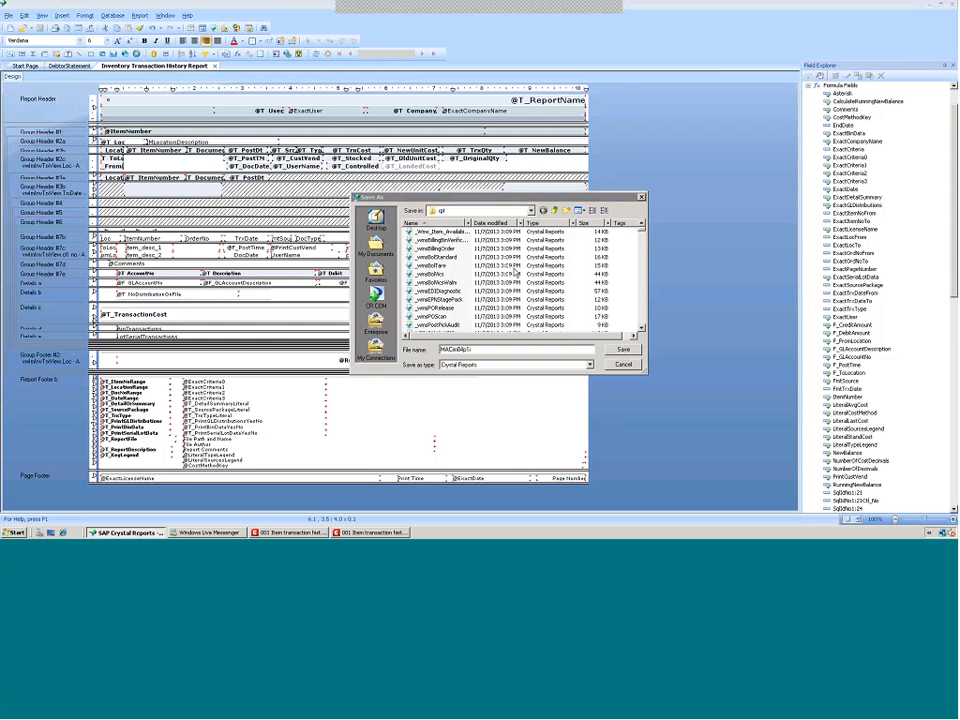
Save the report as MACim04p1i in the Modified ES Reports folder on the MacApps drive, replacing the existing file
{"action": "left_click", "coordinate": [8, 15]}
{"action": "left_click", "coordinate": [28, 70]}
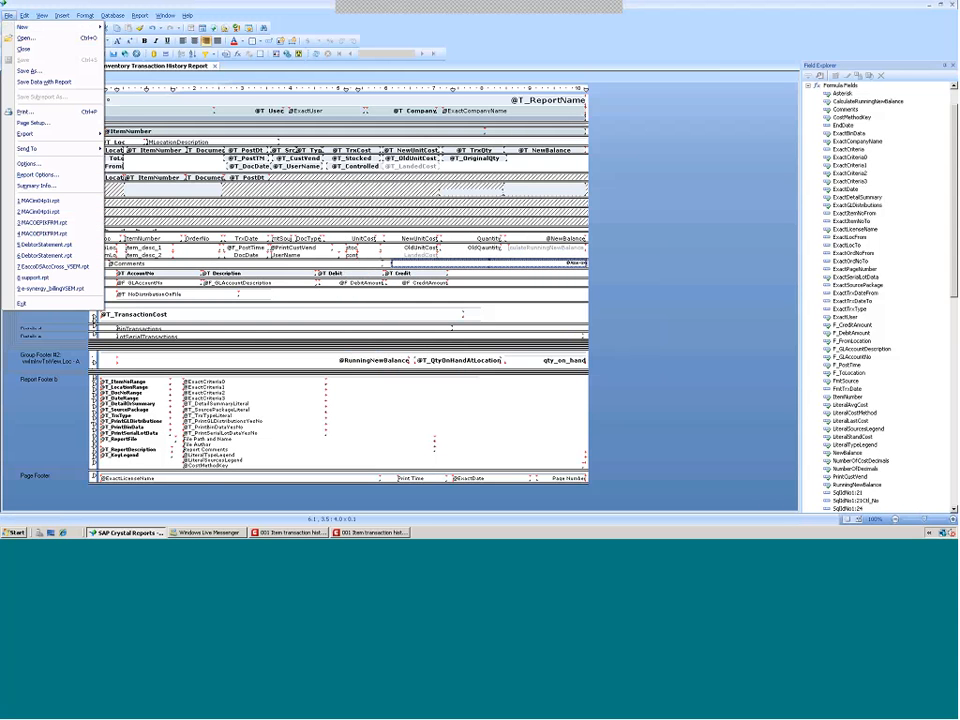
{"action": "left_click", "coordinate": [531, 211]}
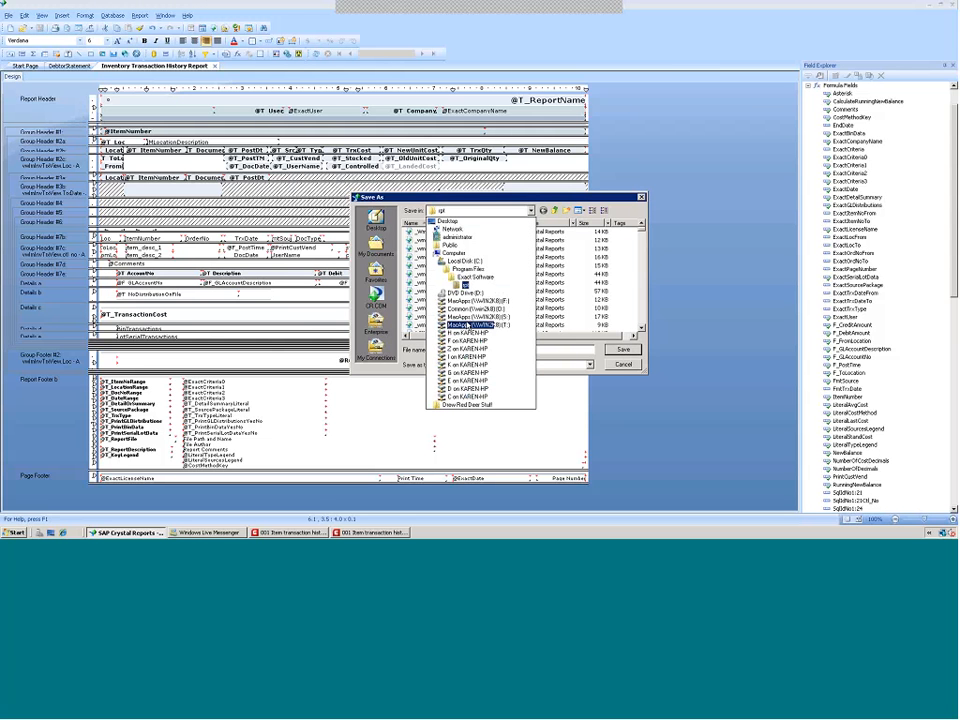
{"action": "left_click", "coordinate": [470, 301]}
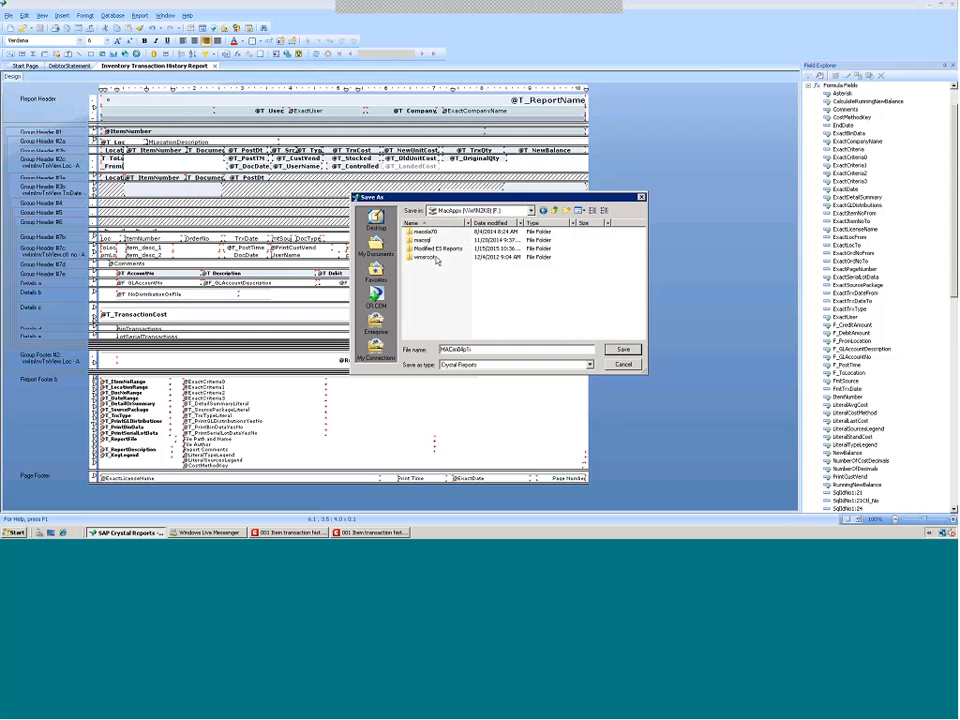
{"action": "double_click", "coordinate": [430, 250]}
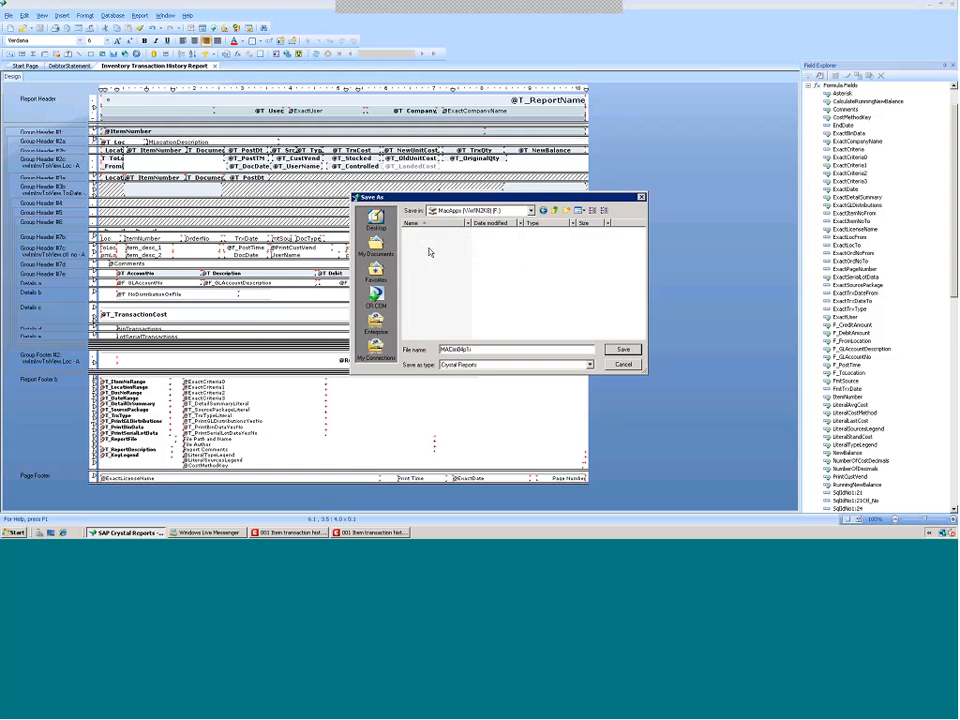
{"action": "key", "text": "Return"}
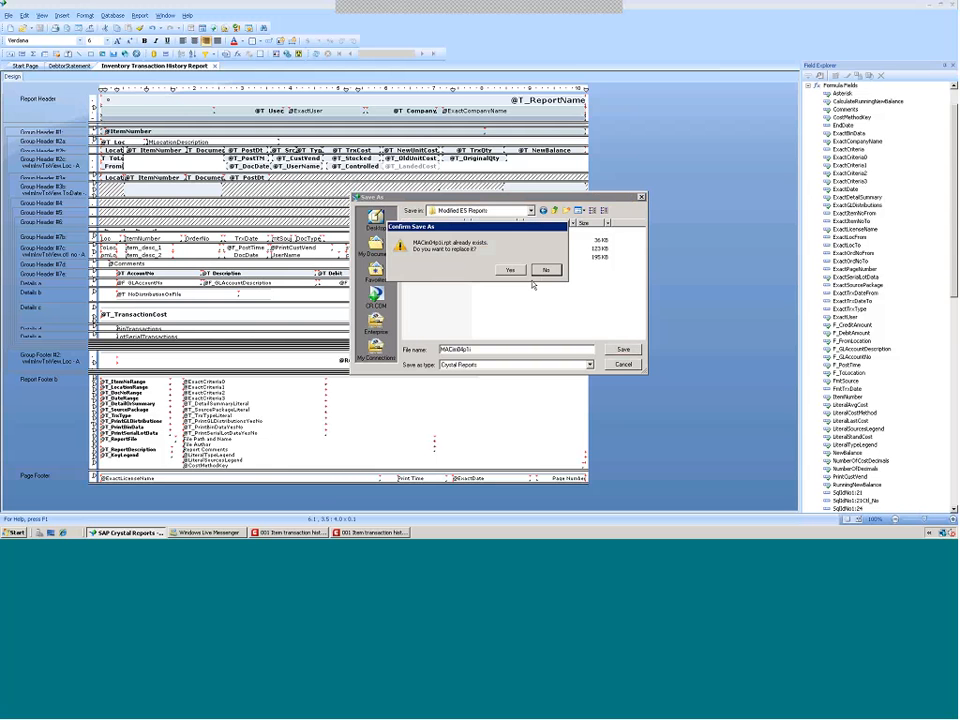
{"action": "left_click", "coordinate": [512, 269]}
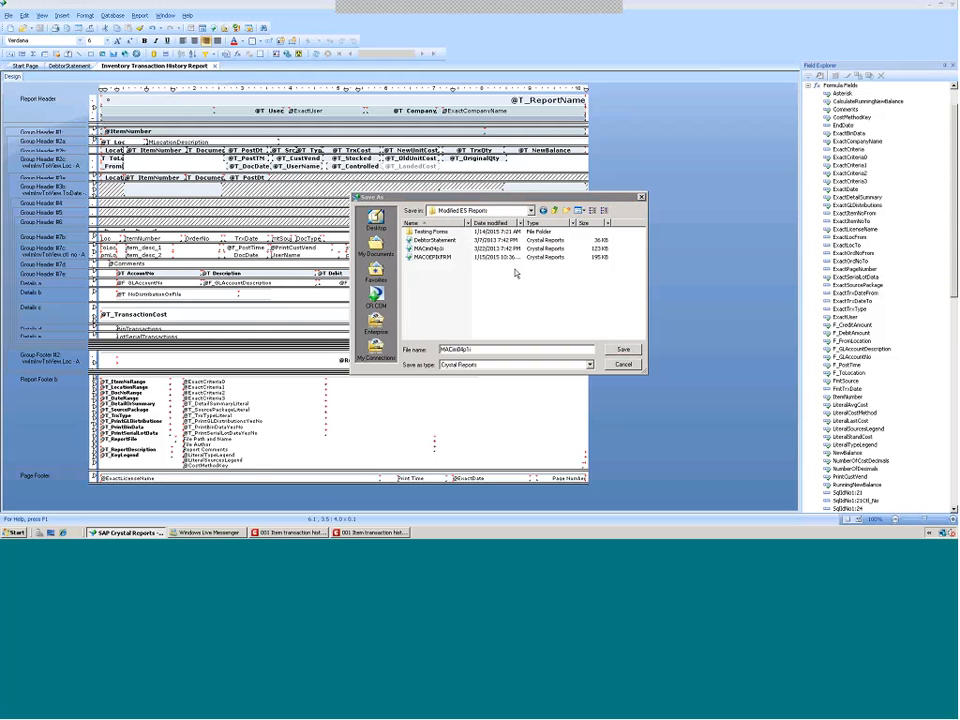
Set the report's summary Author to Modified 1/15/15 in the document properties
{"action": "left_click", "coordinate": [8, 16]}
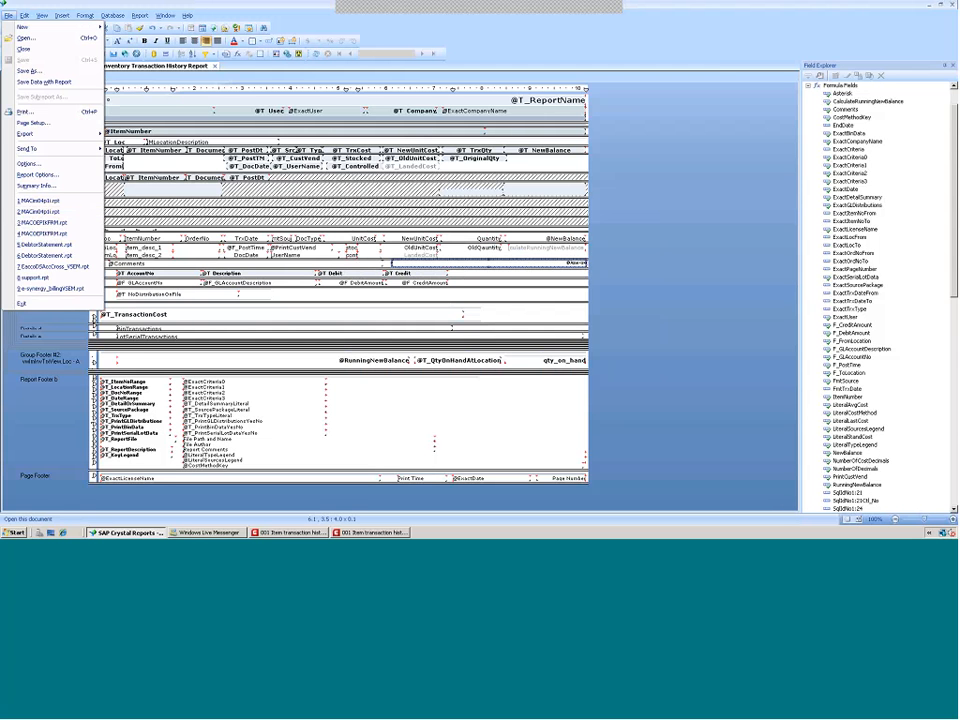
{"action": "left_click", "coordinate": [36, 185]}
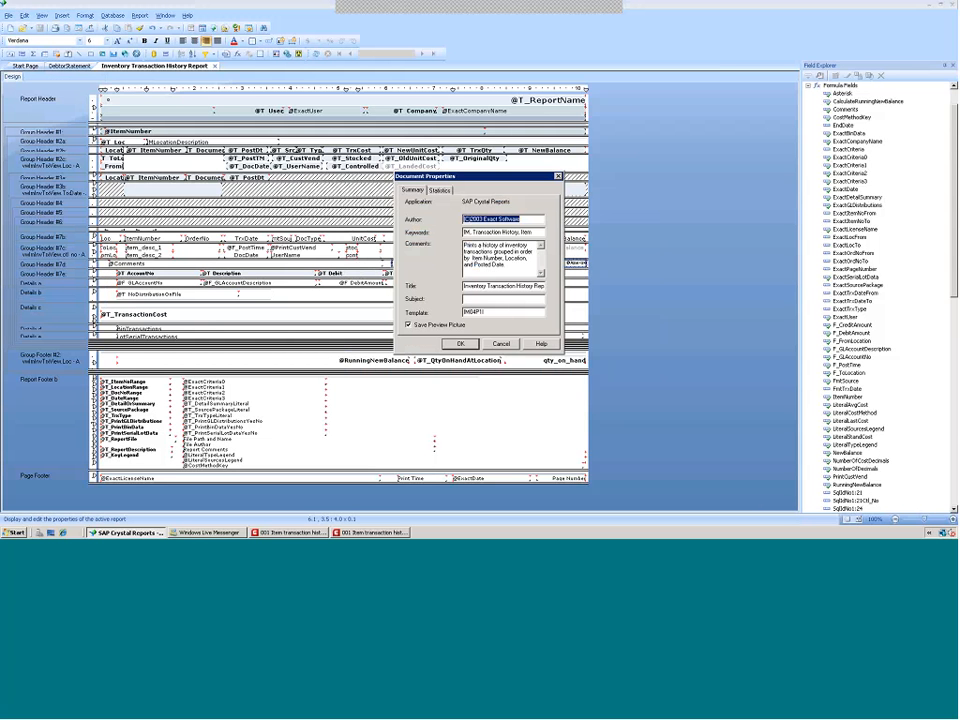
{"action": "left_click", "coordinate": [527, 219]}
{"action": "left_click_drag", "start_coordinate": [527, 219], "coordinate": [443, 222]}
{"action": "type", "text": "Modified"}
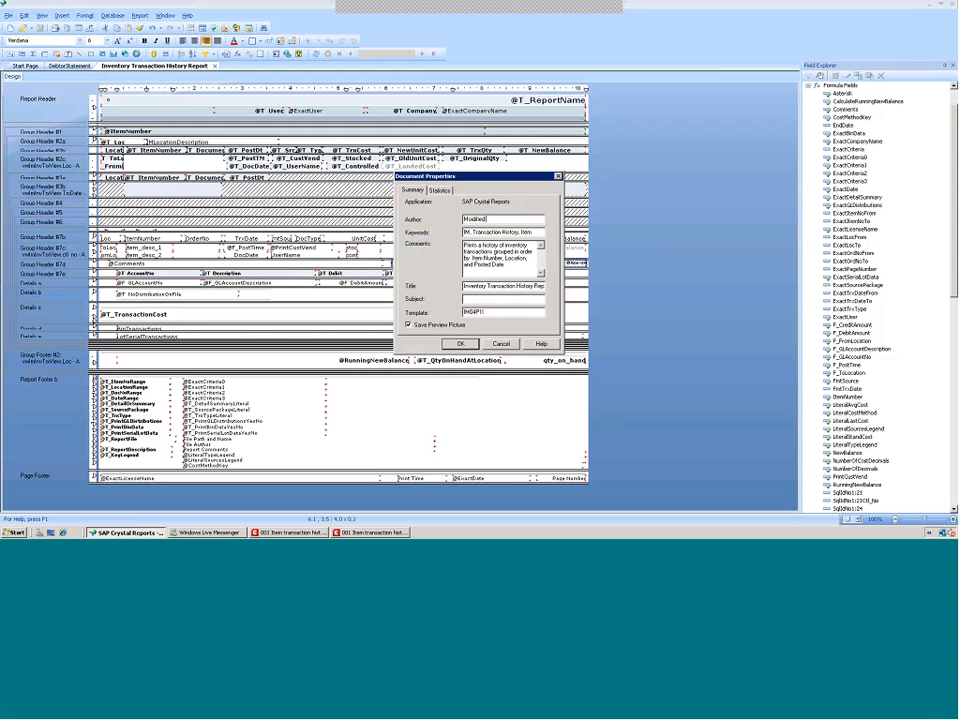
{"action": "type", "text": " 1/15/15"}
{"action": "left_click", "coordinate": [460, 343]}
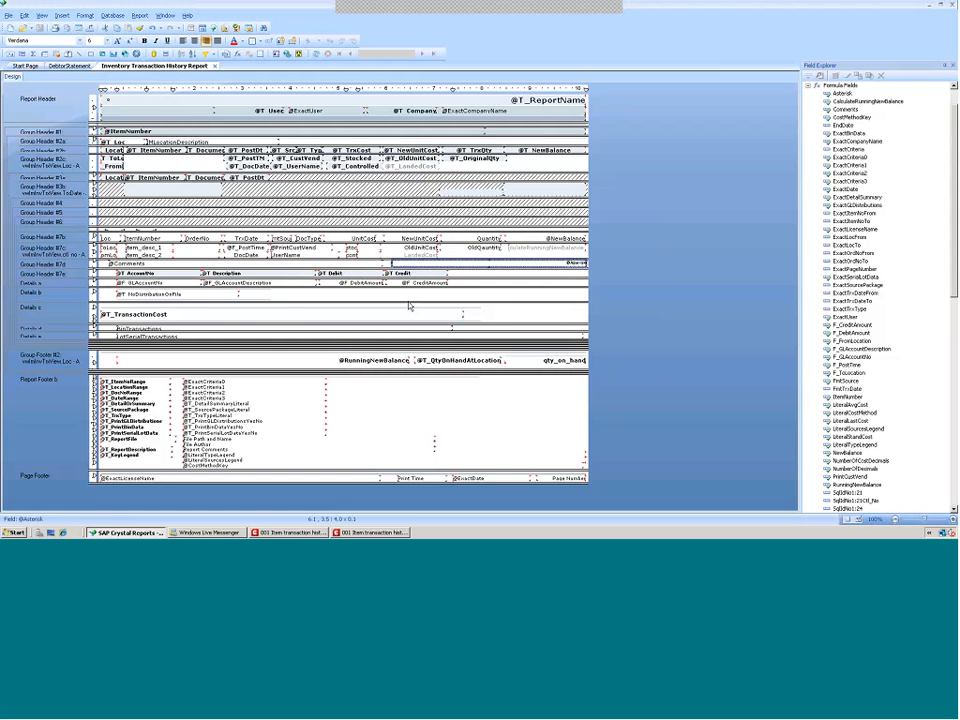
Close the item transaction history report, returning to the DebtorStatement design
{"action": "left_click", "coordinate": [8, 16]}
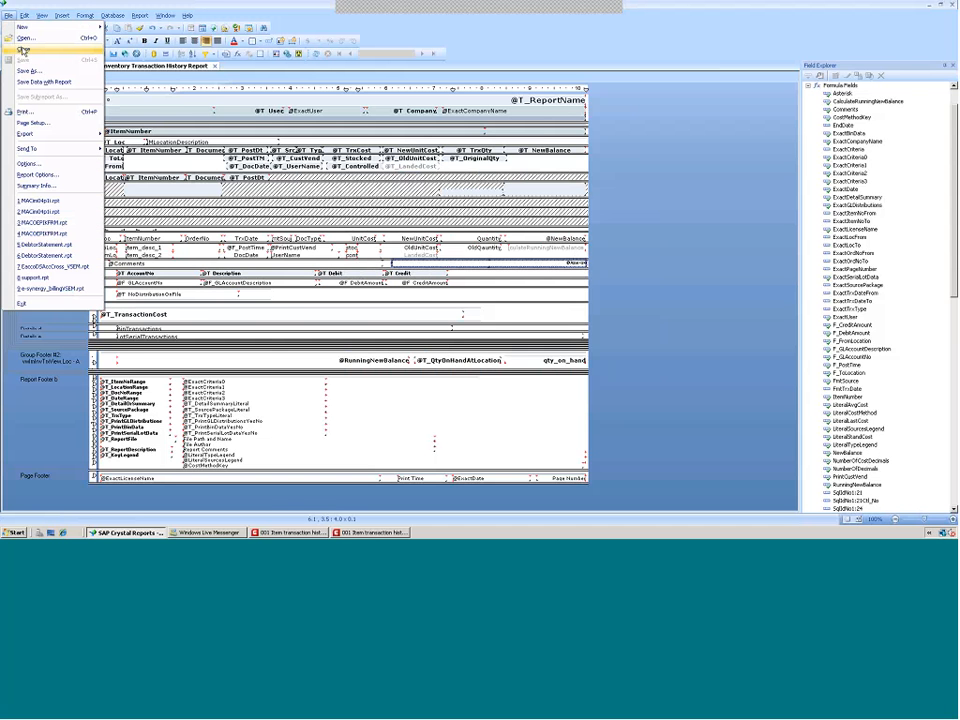
{"action": "left_click", "coordinate": [22, 48]}
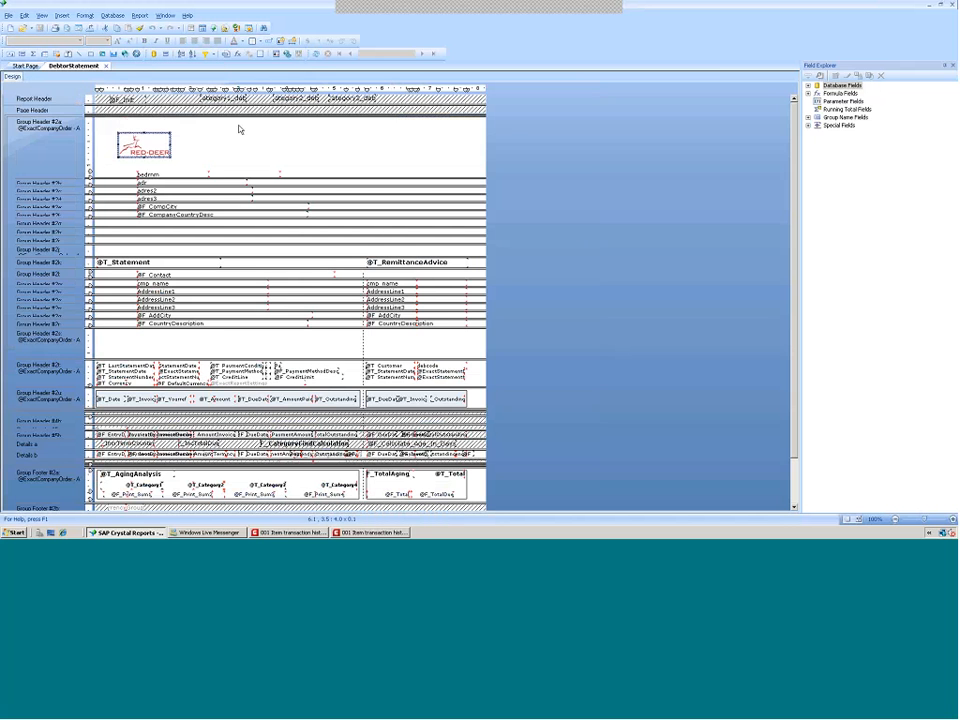
{"action": "left_click", "coordinate": [141, 143]}
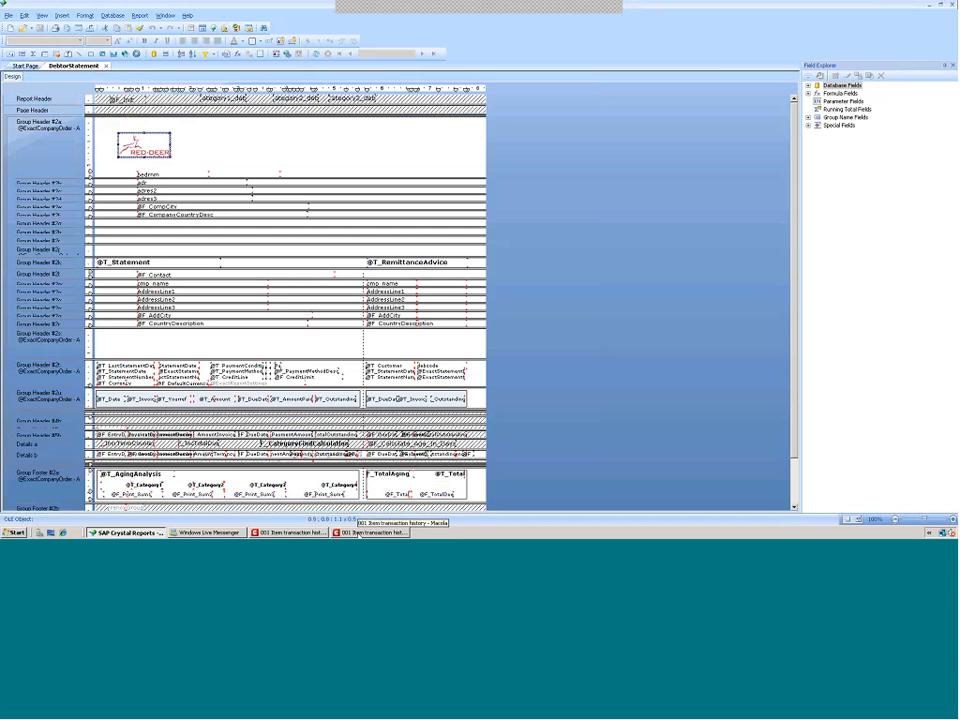
Close the old report preview and the item transaction history window in Macola
{"action": "left_click", "coordinate": [358, 534]}
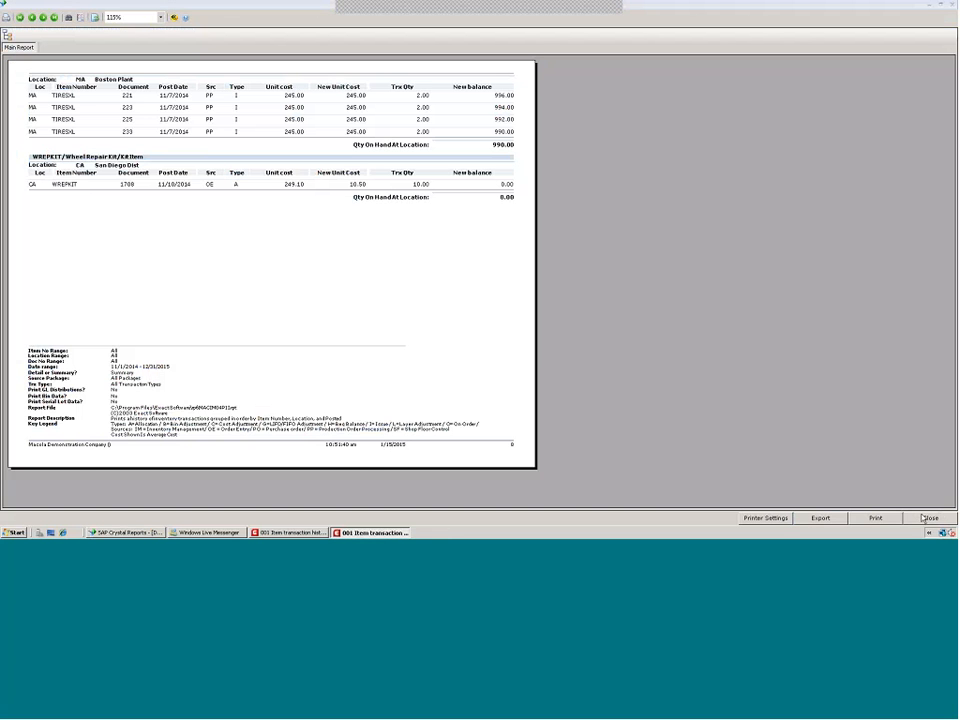
{"action": "left_click", "coordinate": [927, 518]}
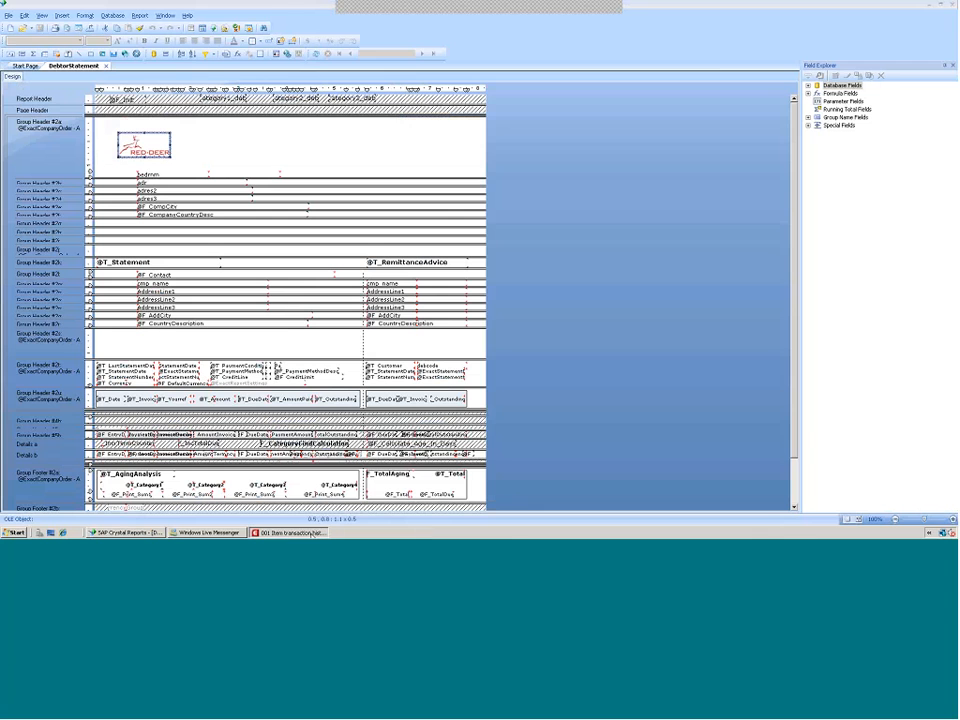
{"action": "left_click", "coordinate": [313, 533]}
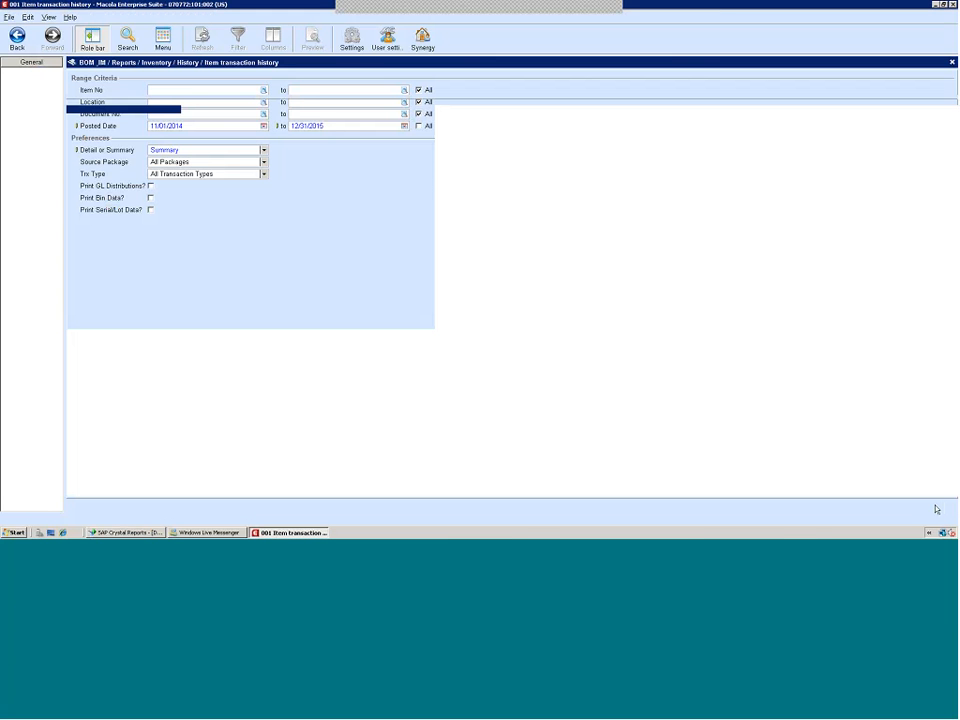
{"action": "left_click", "coordinate": [936, 509]}
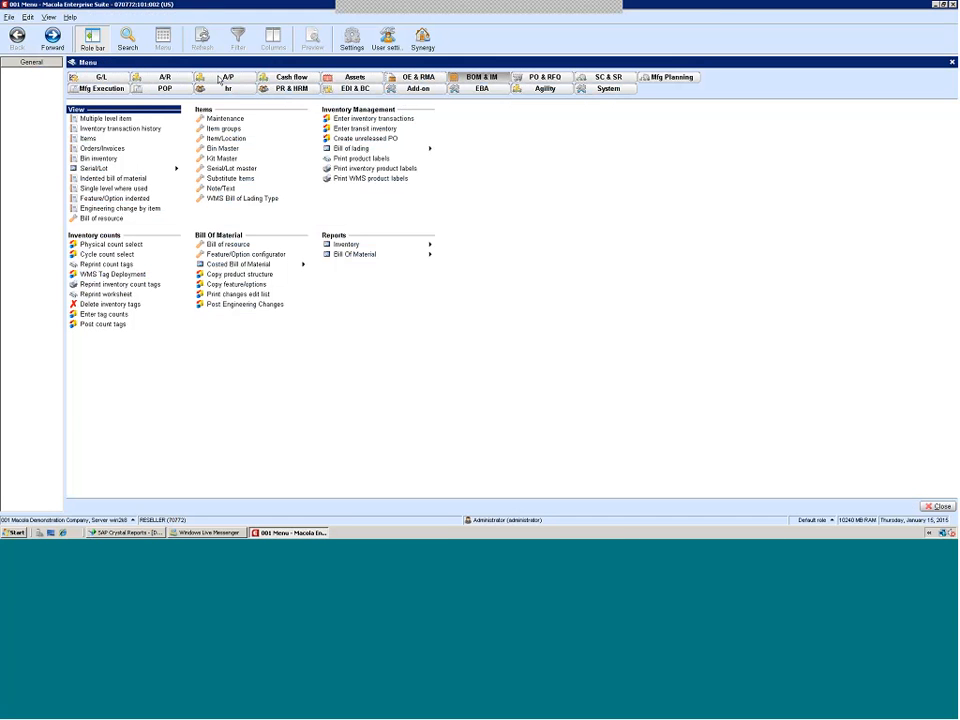
Run the A/R Customer statements report in Macola and preview the statement at a larger zoom
{"action": "left_click", "coordinate": [165, 77]}
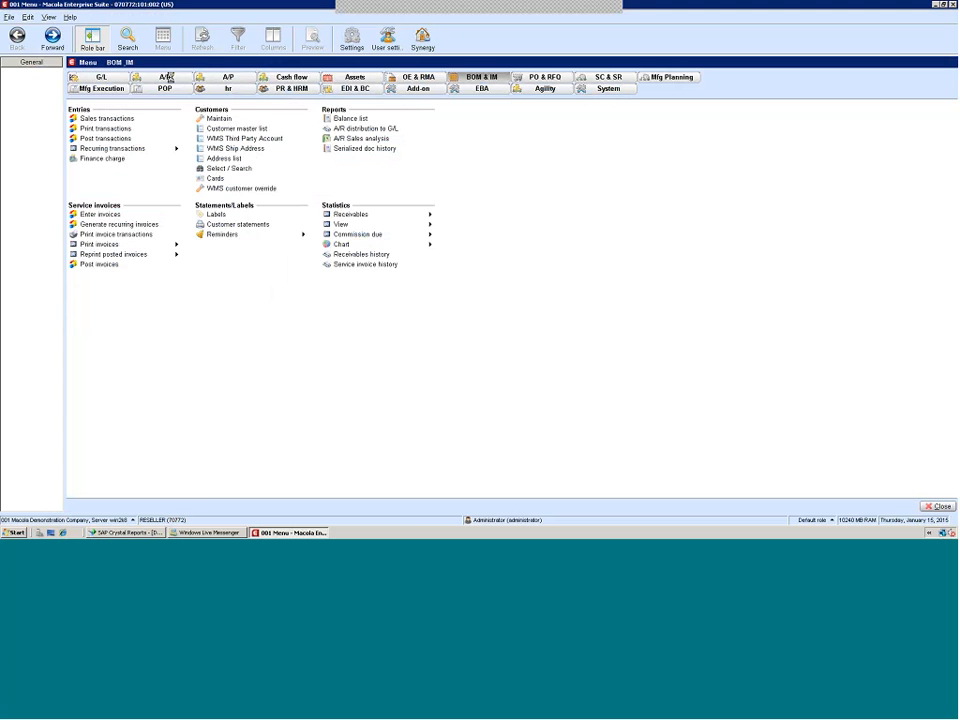
{"action": "left_click", "coordinate": [228, 226]}
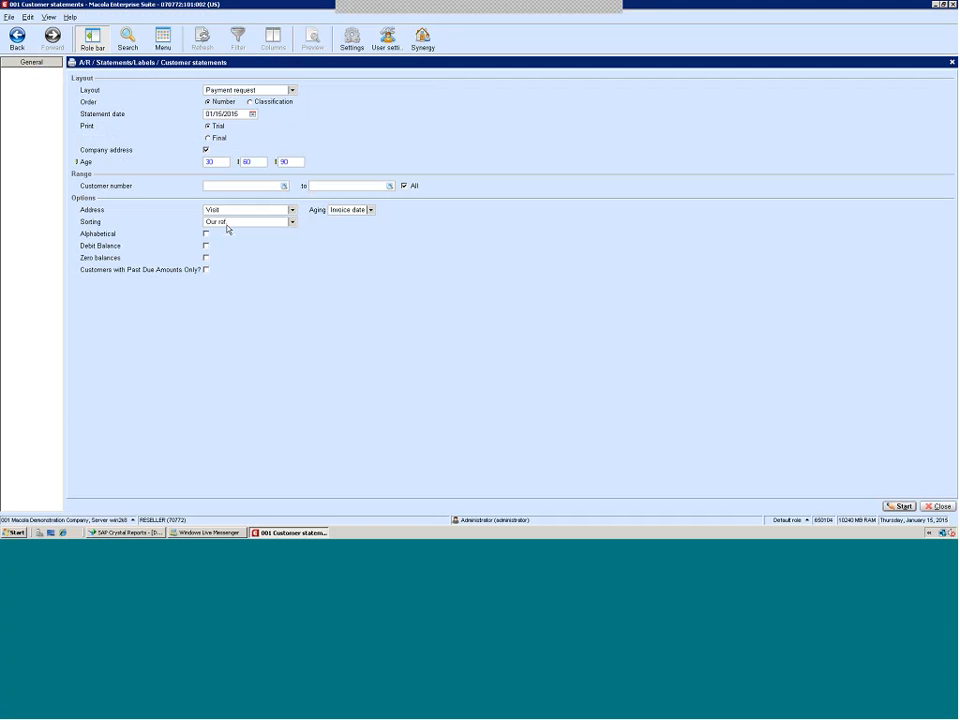
{"action": "left_click", "coordinate": [900, 507]}
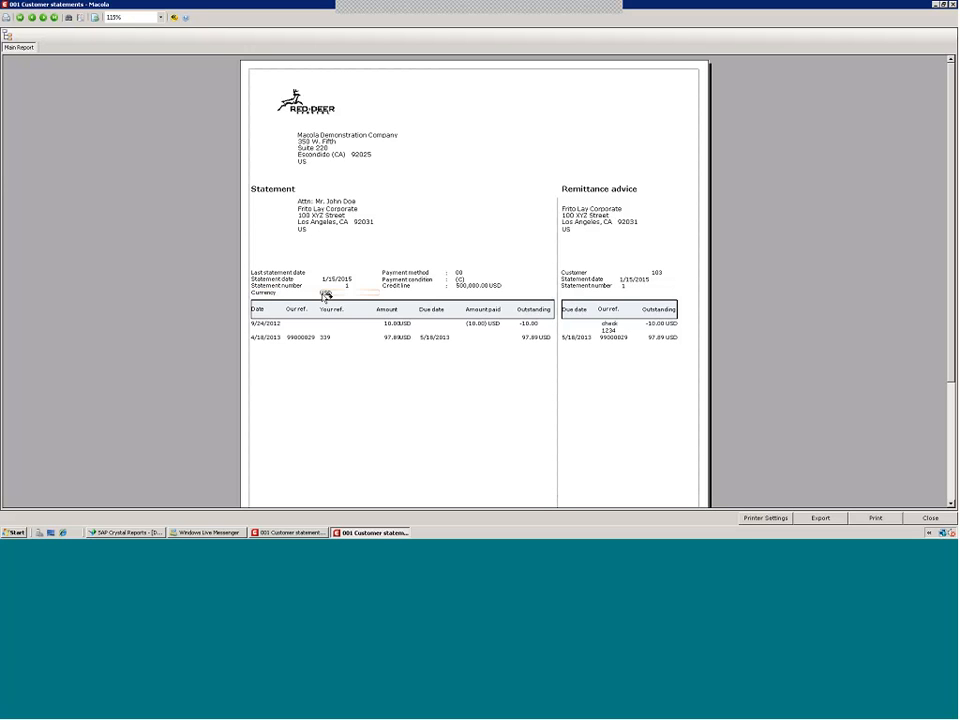
{"action": "left_click", "coordinate": [161, 17]}
{"action": "left_click", "coordinate": [118, 49]}
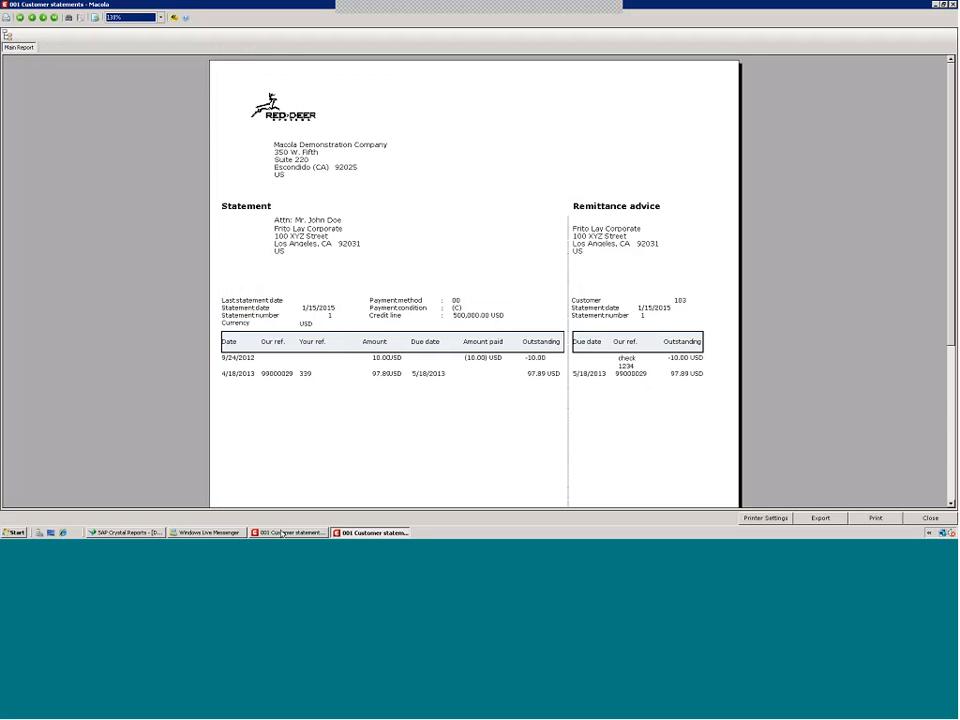
Nudge the due date field in the Details a section of DebtorStatement slightly to the right
{"action": "left_click", "coordinate": [130, 533]}
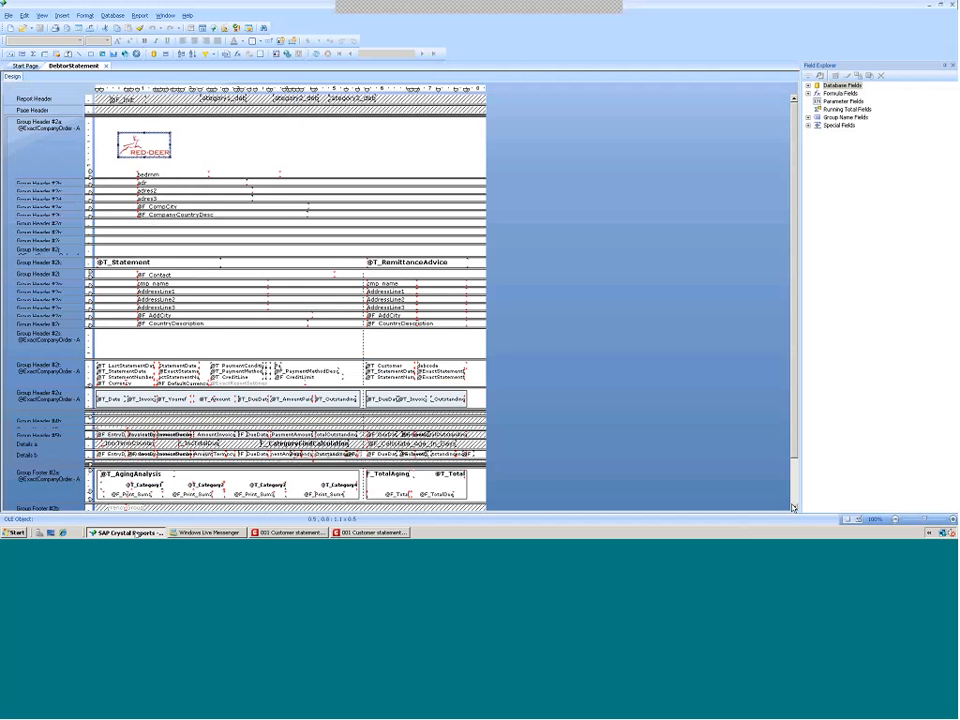
{"action": "left_click", "coordinate": [794, 507]}
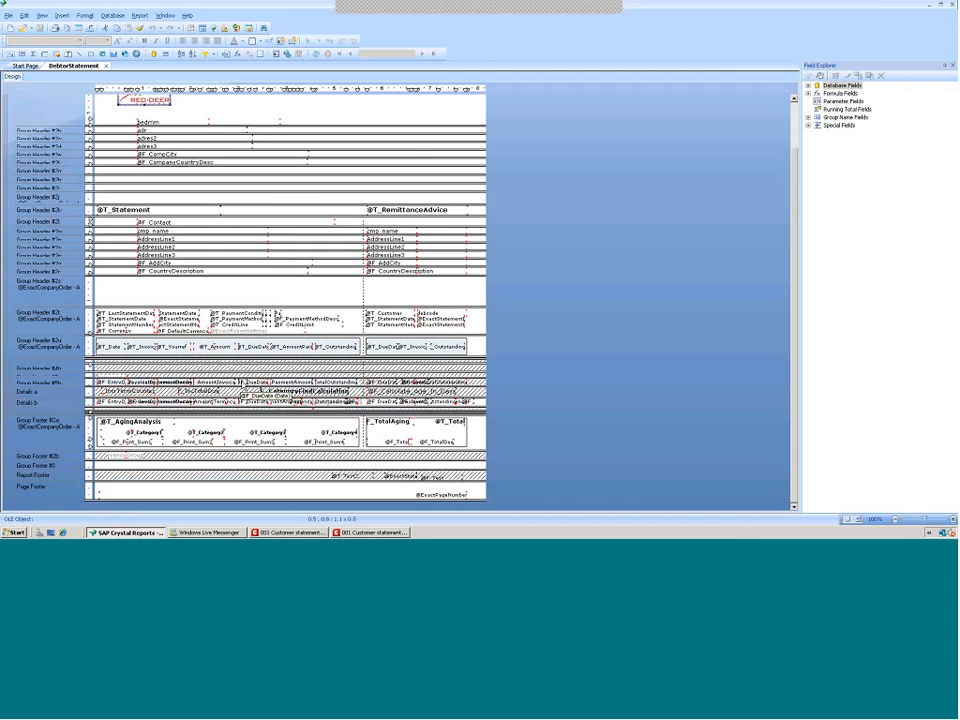
{"action": "left_click", "coordinate": [252, 382]}
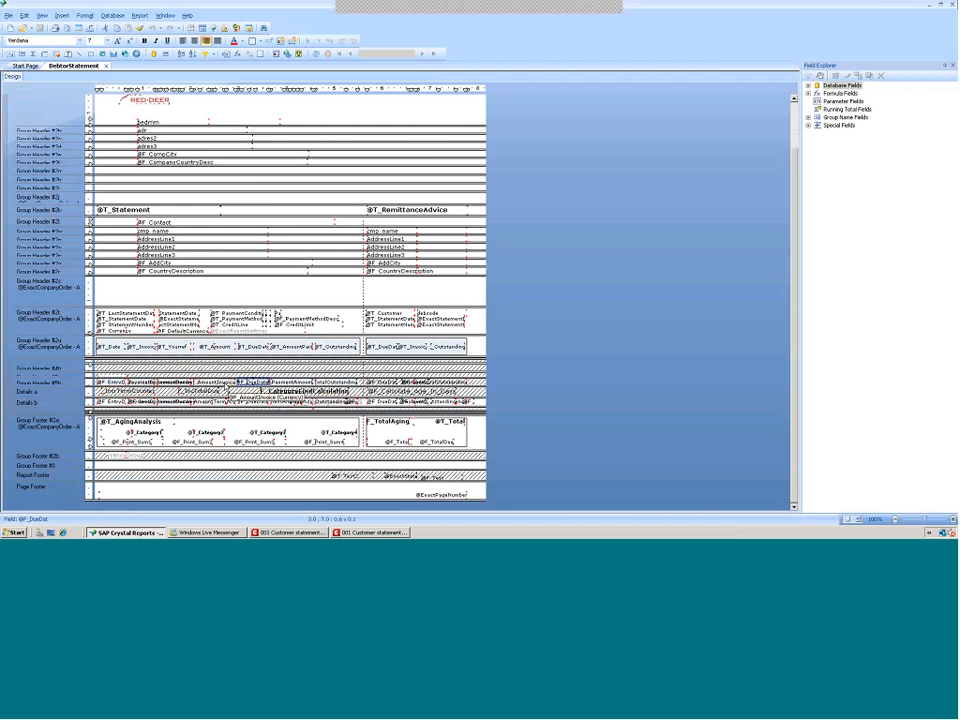
{"action": "left_click_drag", "start_coordinate": [238, 382], "coordinate": [256, 383]}
{"action": "left_click", "coordinate": [222, 382]}
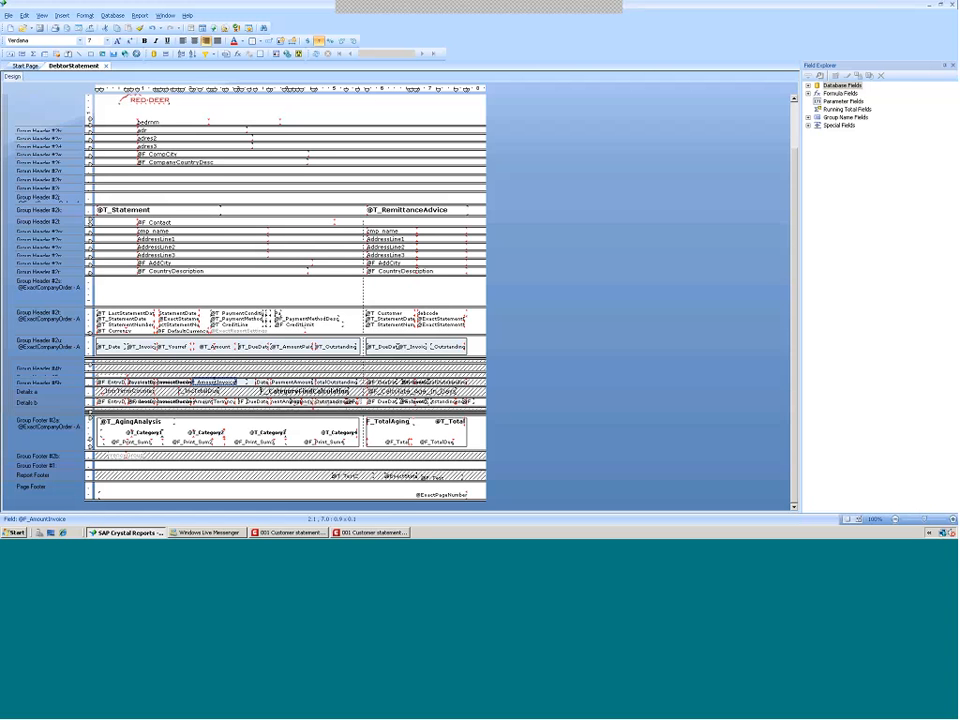
{"action": "key", "text": "Escape"}
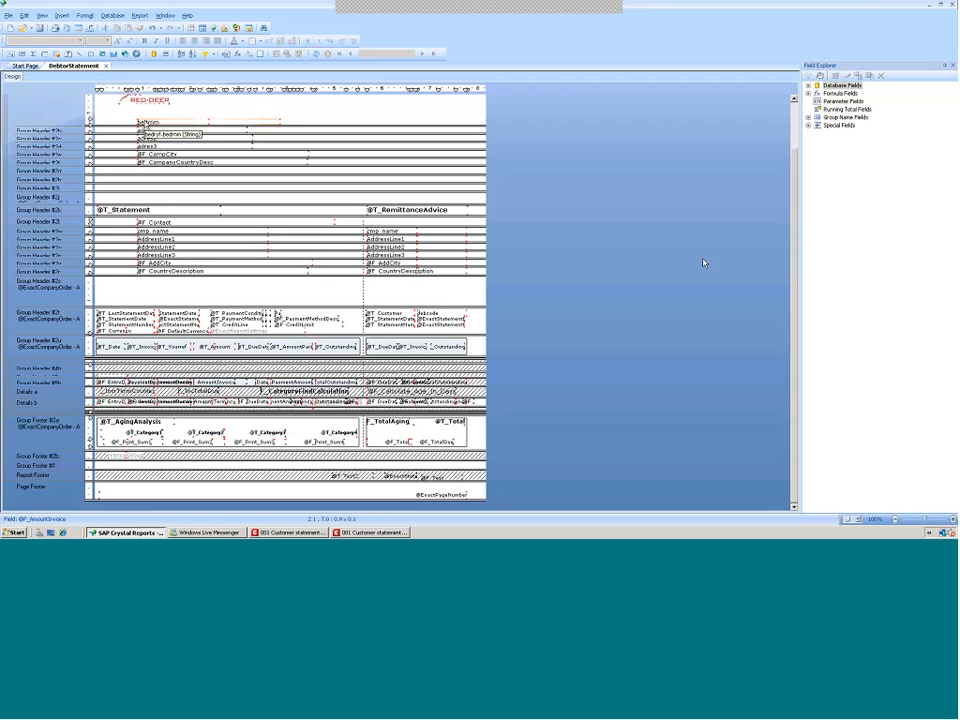
Insert a text object reading Red Deer Systems beside the Red Deer logo in Group Header #2a
{"action": "scroll", "coordinate": [703, 263], "scroll_direction": "up", "scroll_amount": 2}
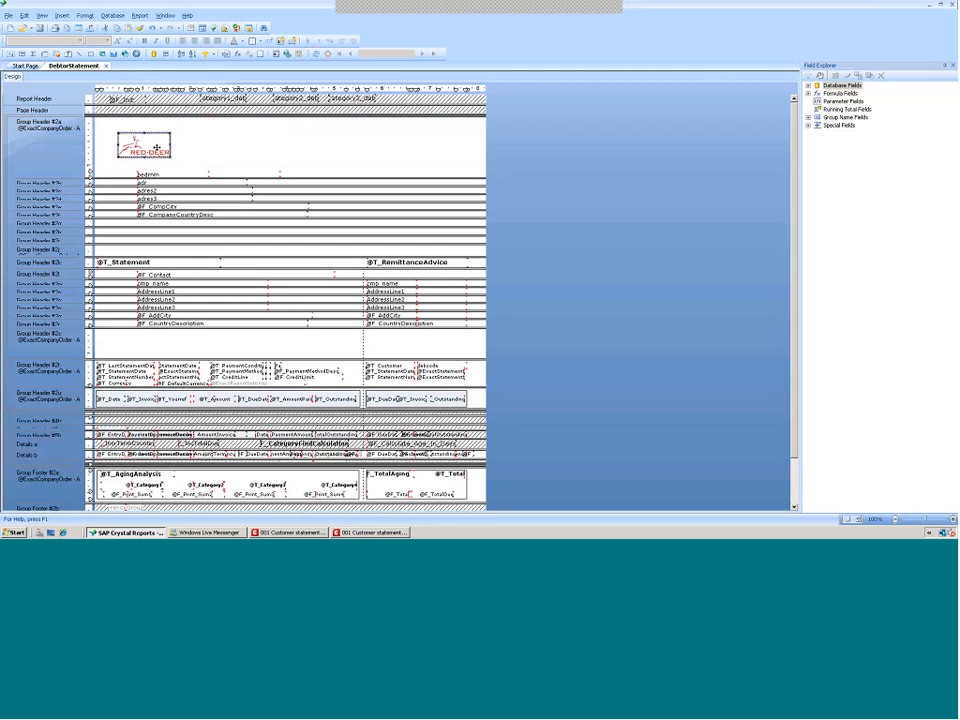
{"action": "left_click", "coordinate": [155, 150]}
{"action": "left_click", "coordinate": [61, 16]}
{"action": "left_click", "coordinate": [68, 28]}
{"action": "left_click", "coordinate": [237, 146]}
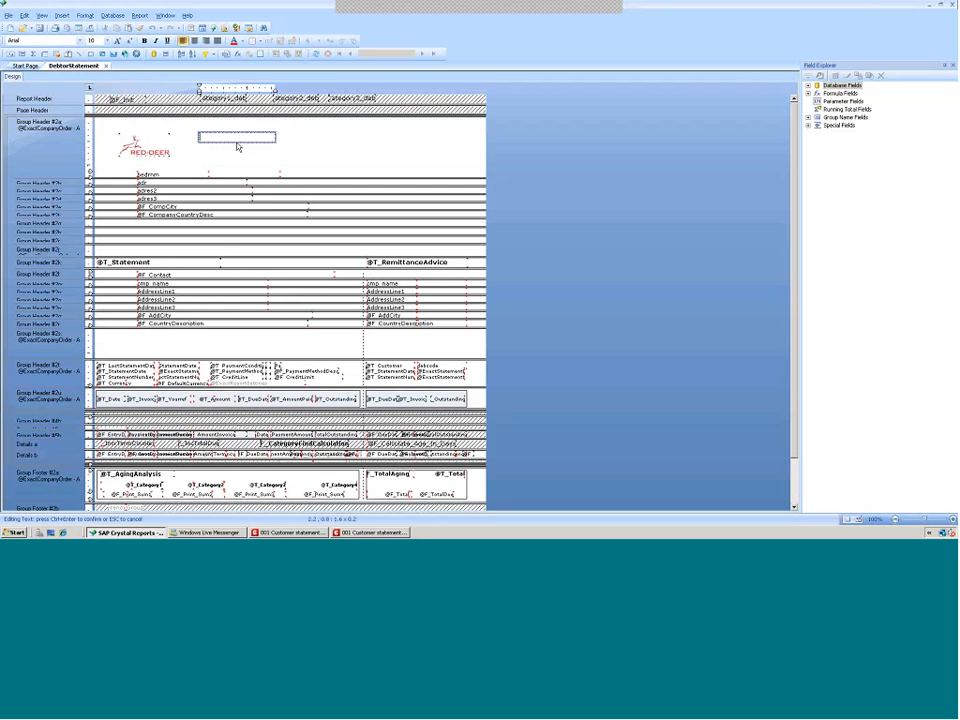
{"action": "type", "text": "Red Deer Systems"}
{"action": "key", "text": "ctrl+Return"}
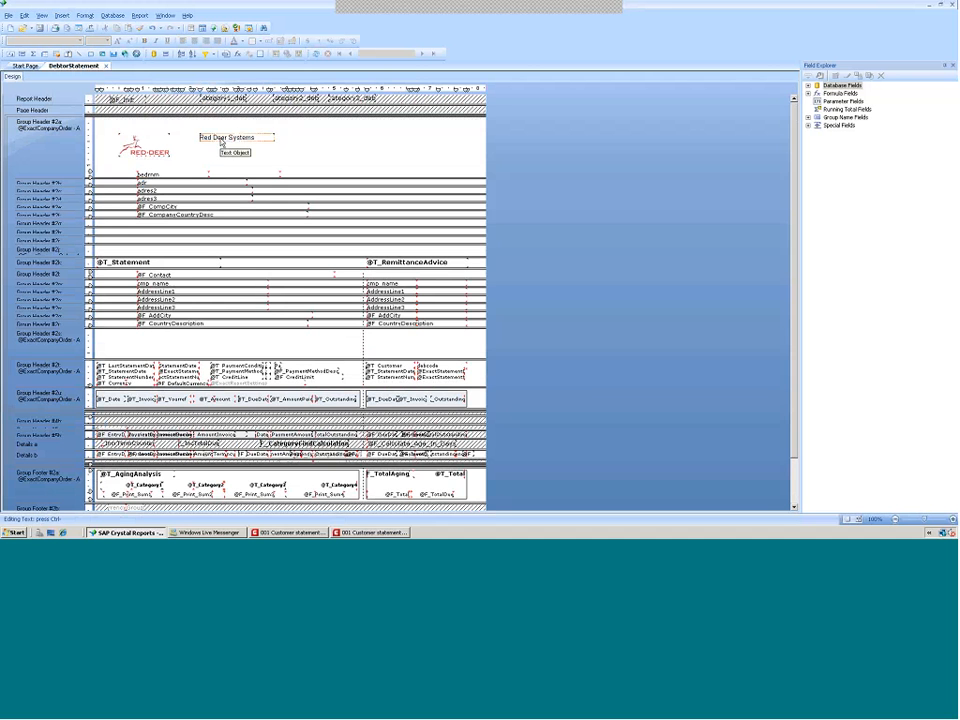
Move the Red Deer Systems text closer to the logo and make it bold
{"action": "left_click_drag", "start_coordinate": [221, 141], "coordinate": [208, 146]}
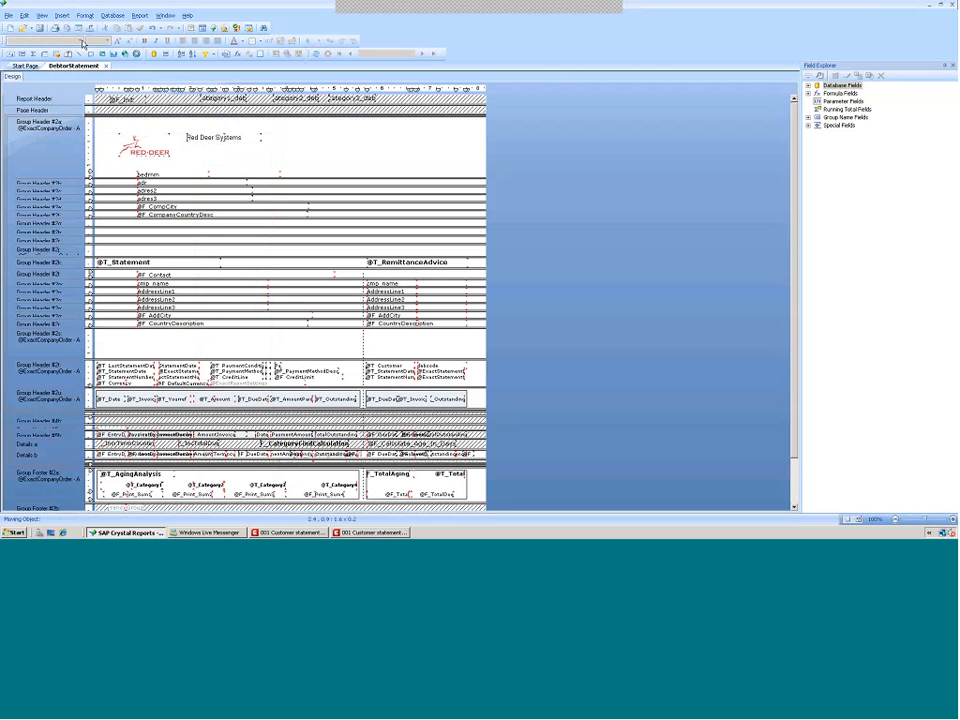
{"action": "left_click", "coordinate": [200, 136]}
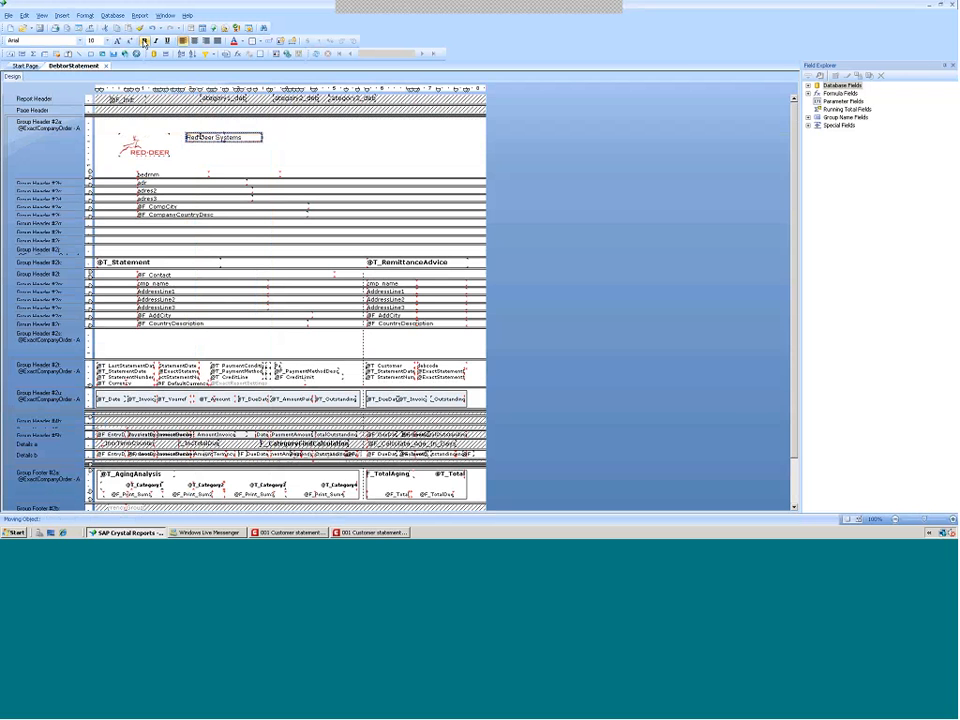
Delete the company name field and the first address field below the Red Deer logo
{"action": "left_click", "coordinate": [143, 174], "text": "ctrl"}
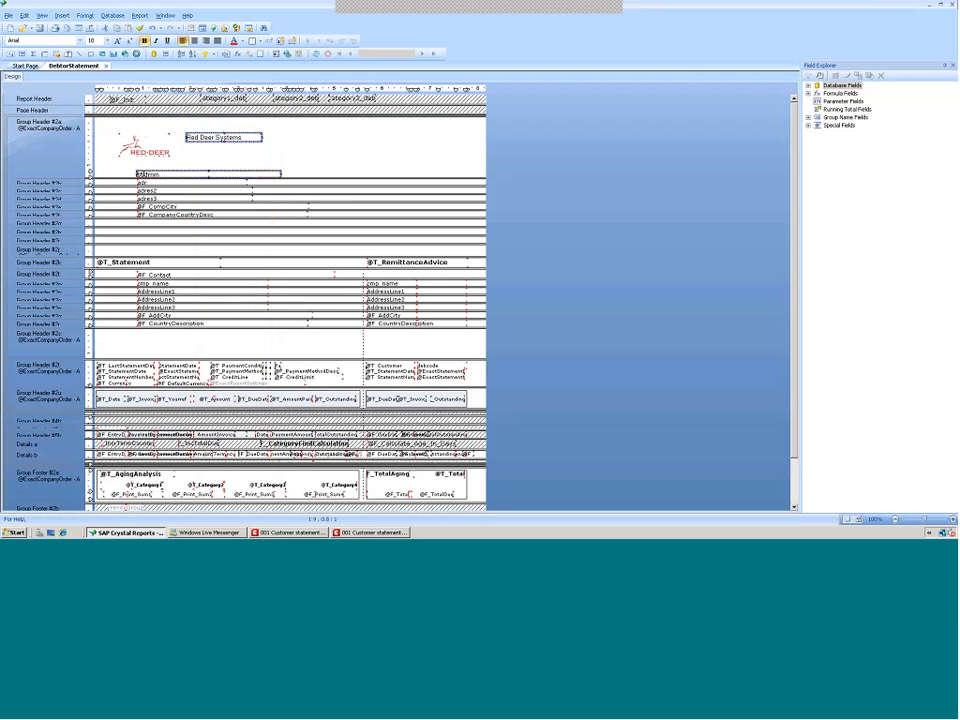
{"action": "key", "text": "Delete"}
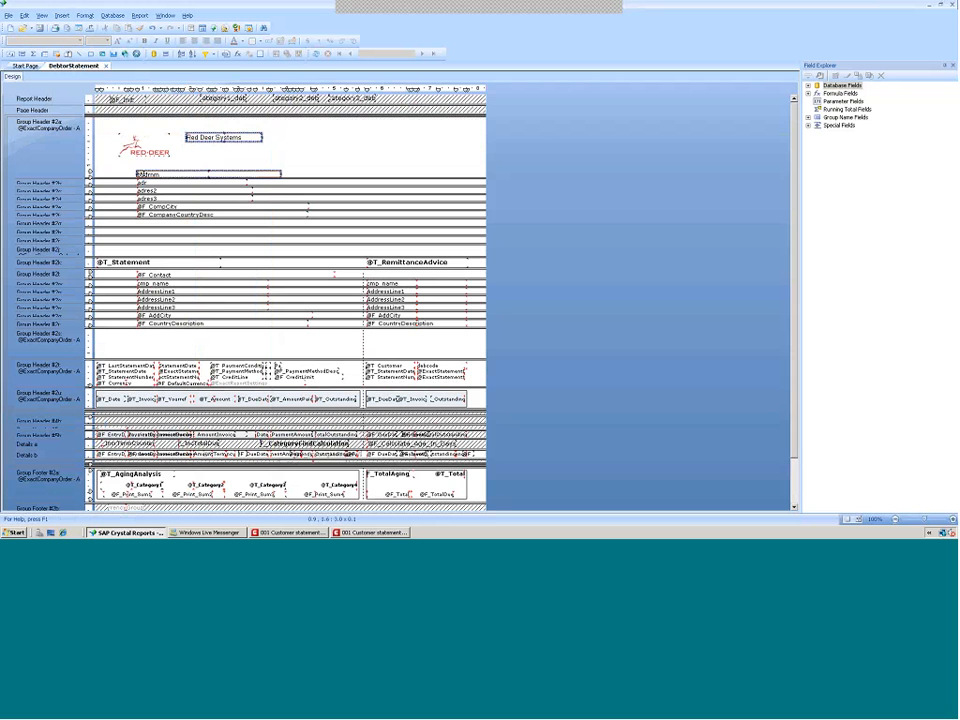
{"action": "left_click", "coordinate": [150, 185]}
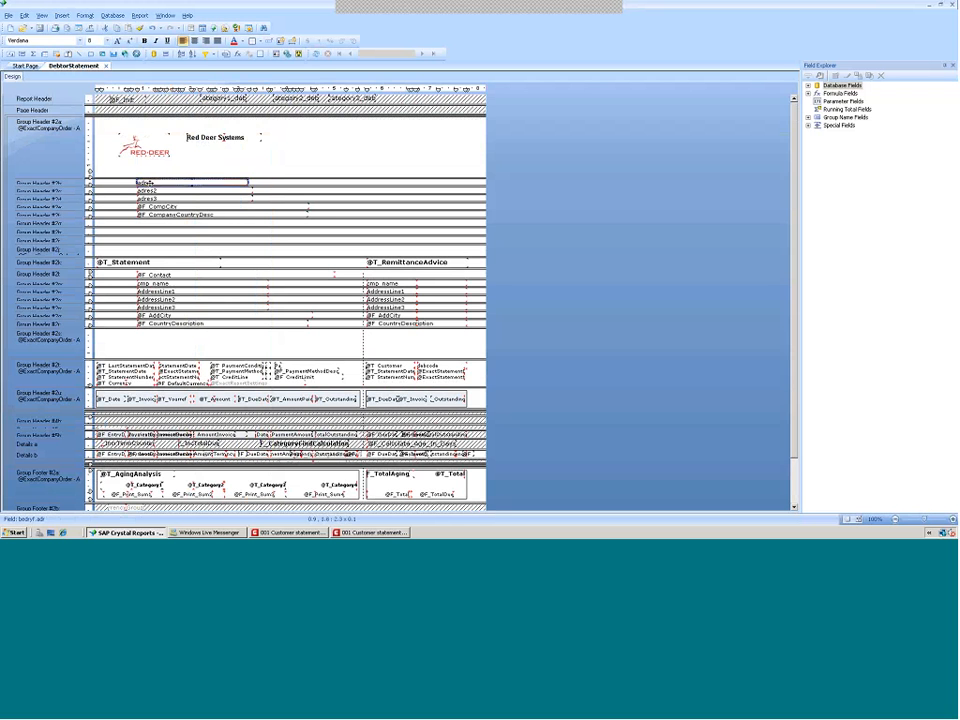
{"action": "key", "text": "Delete"}
Delete the remaining company address sections beneath the logo in Section Expert and shrink the leftover blank sections
{"action": "left_click", "coordinate": [147, 190]}
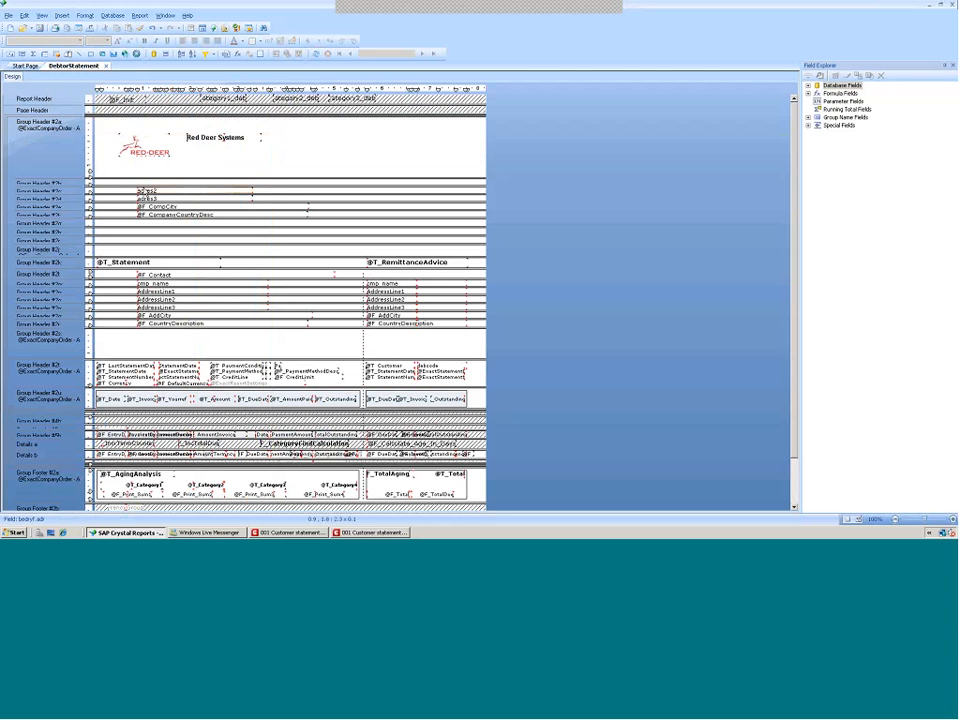
{"action": "right_click", "coordinate": [49, 186]}
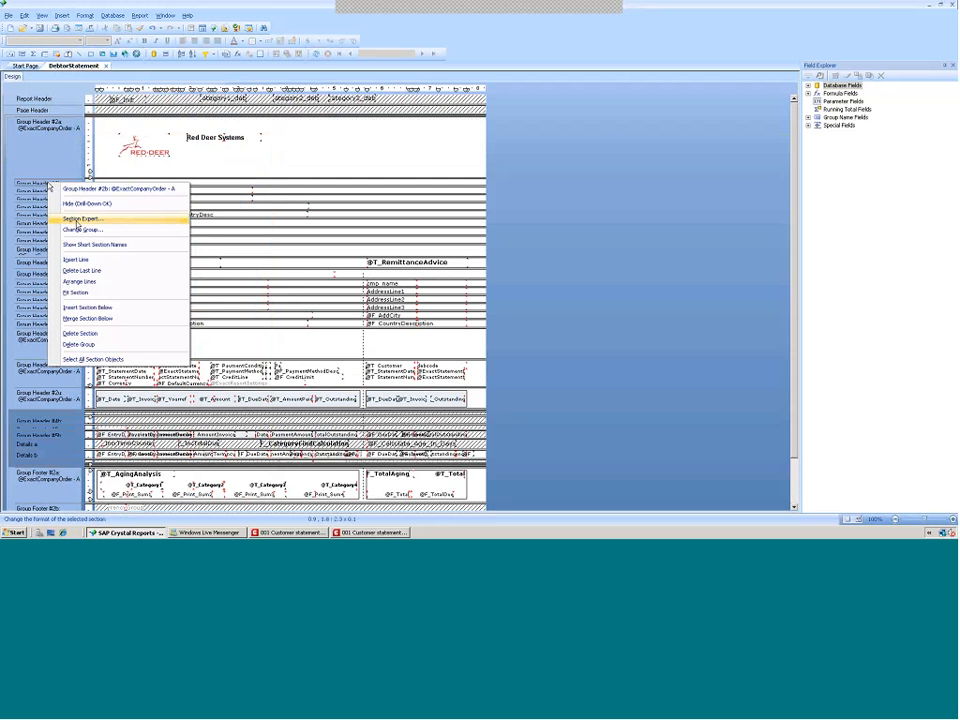
{"action": "left_click", "coordinate": [78, 219]}
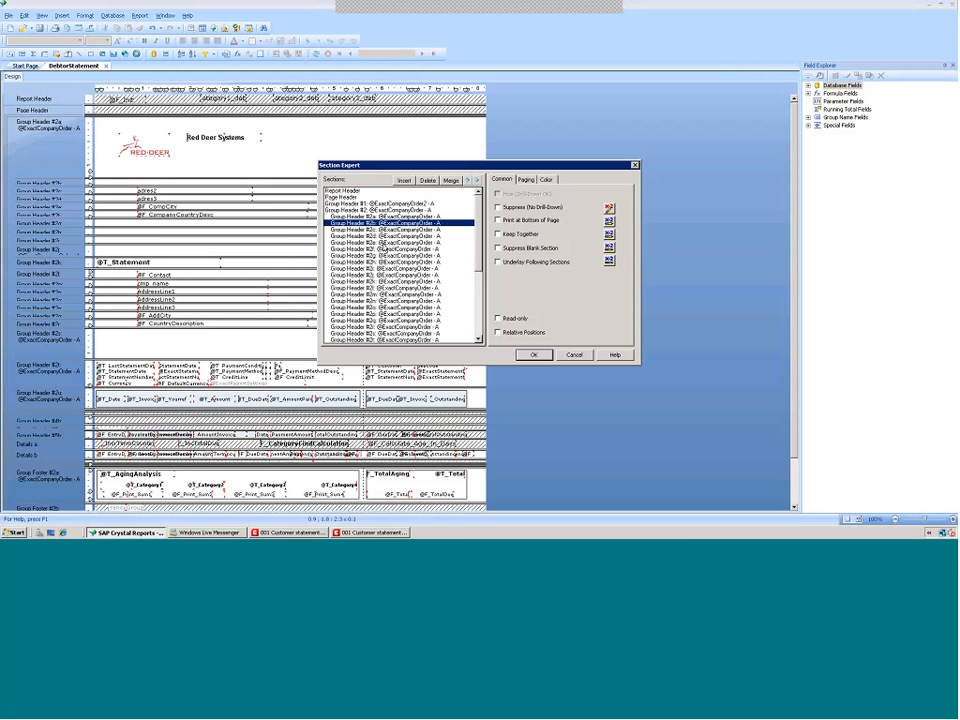
{"action": "left_click", "coordinate": [381, 248]}
{"action": "left_click", "coordinate": [428, 182]}
{"action": "left_click", "coordinate": [428, 182]}
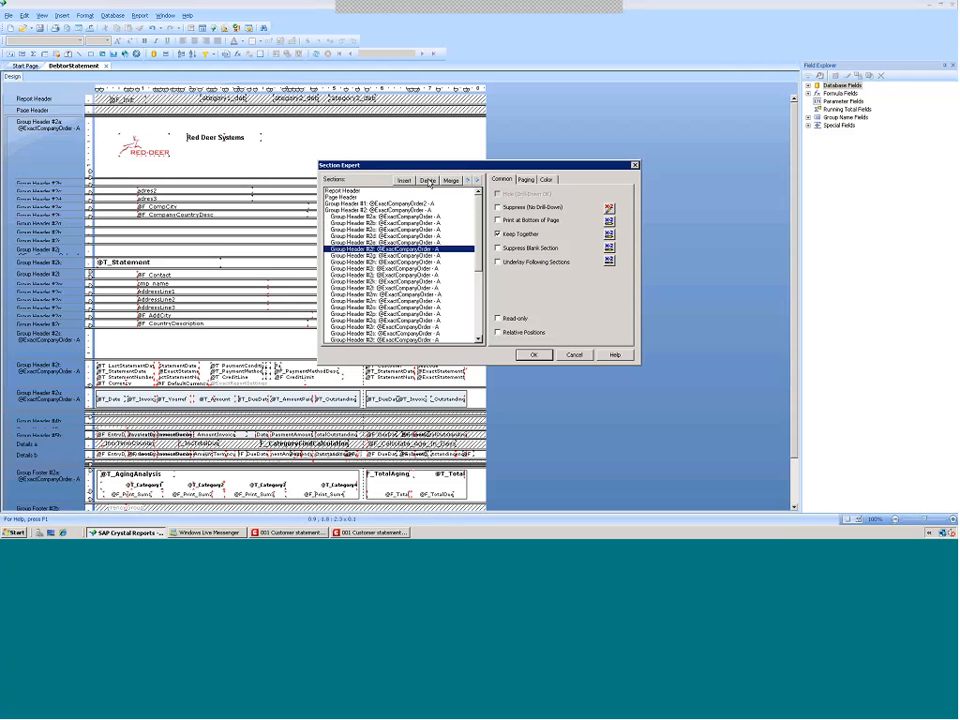
{"action": "left_click", "coordinate": [428, 182]}
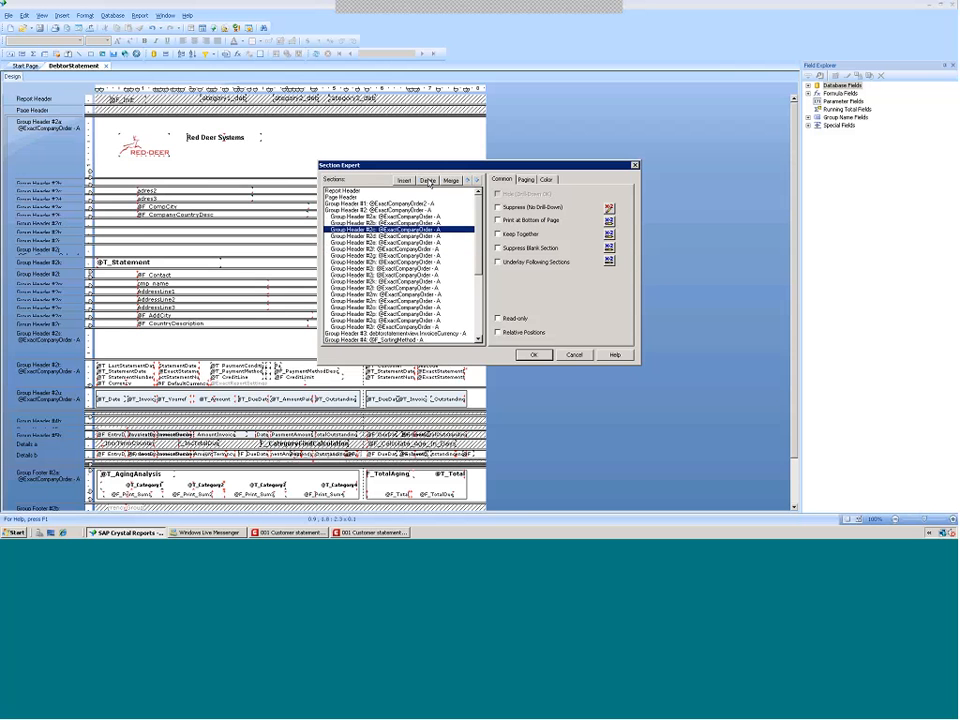
{"action": "left_click", "coordinate": [533, 355]}
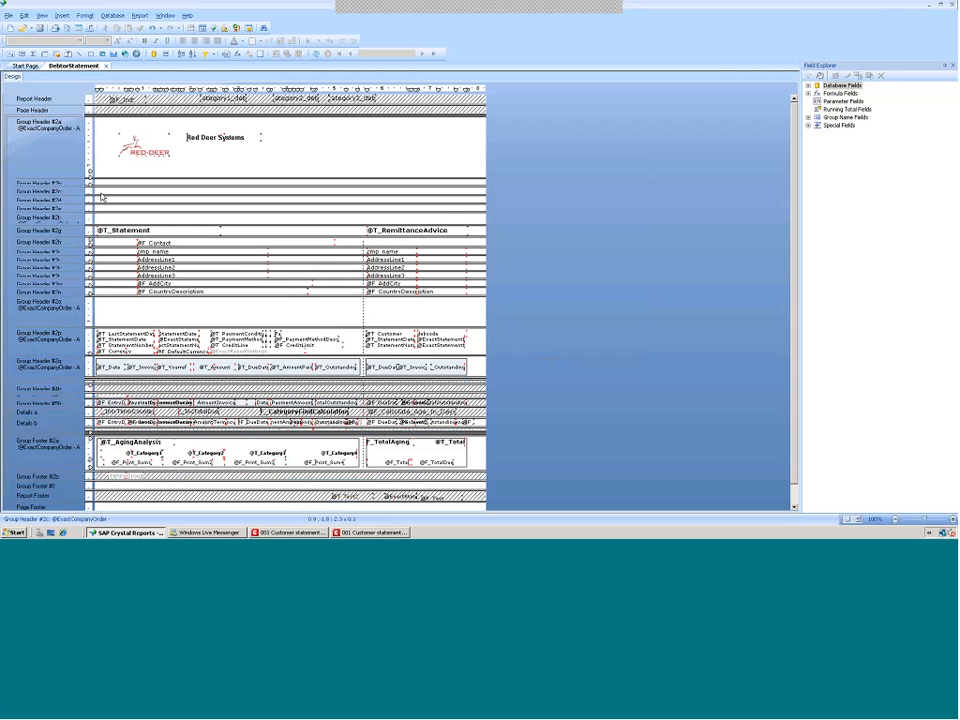
{"action": "left_click_drag", "start_coordinate": [107, 195], "coordinate": [111, 185]}
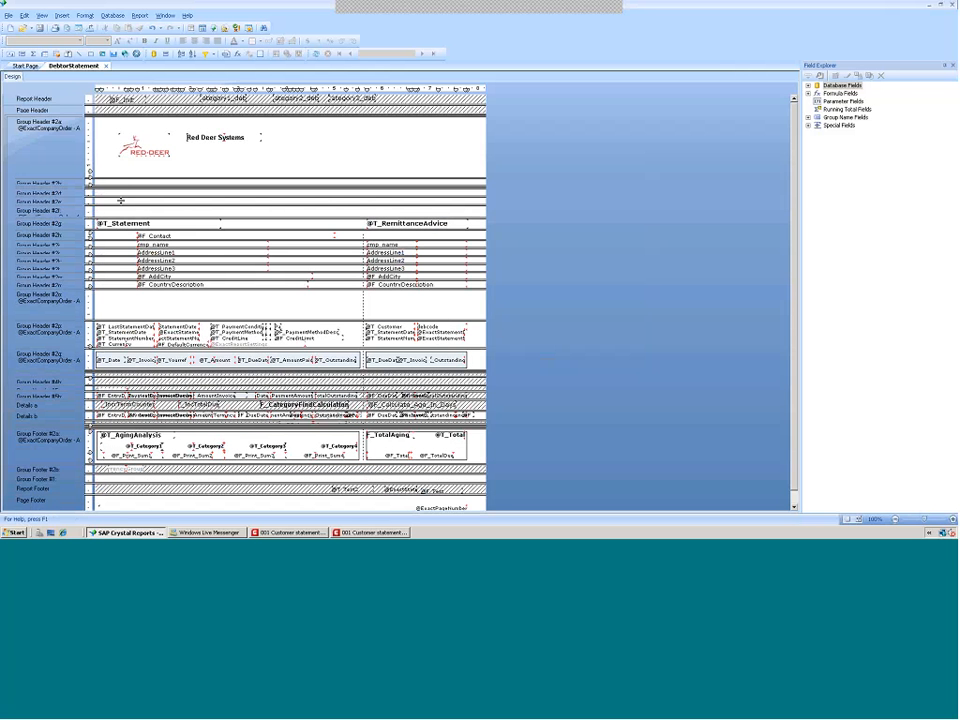
{"action": "left_click_drag", "start_coordinate": [122, 196], "coordinate": [129, 190]}
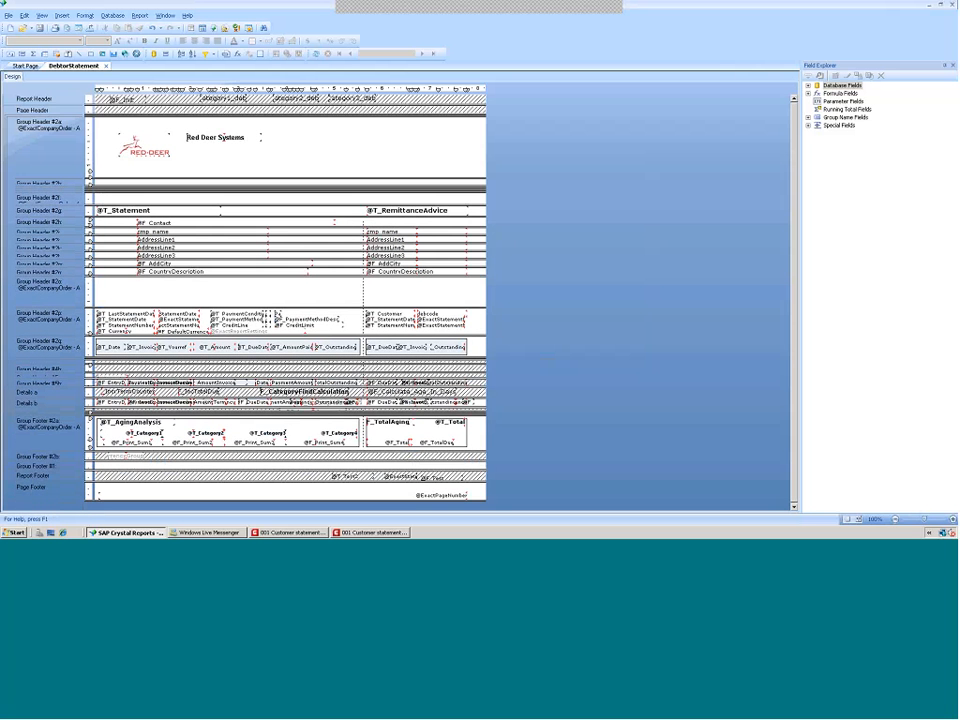
Save DebtorStatement, replacing the existing report file
{"action": "left_click", "coordinate": [9, 16]}
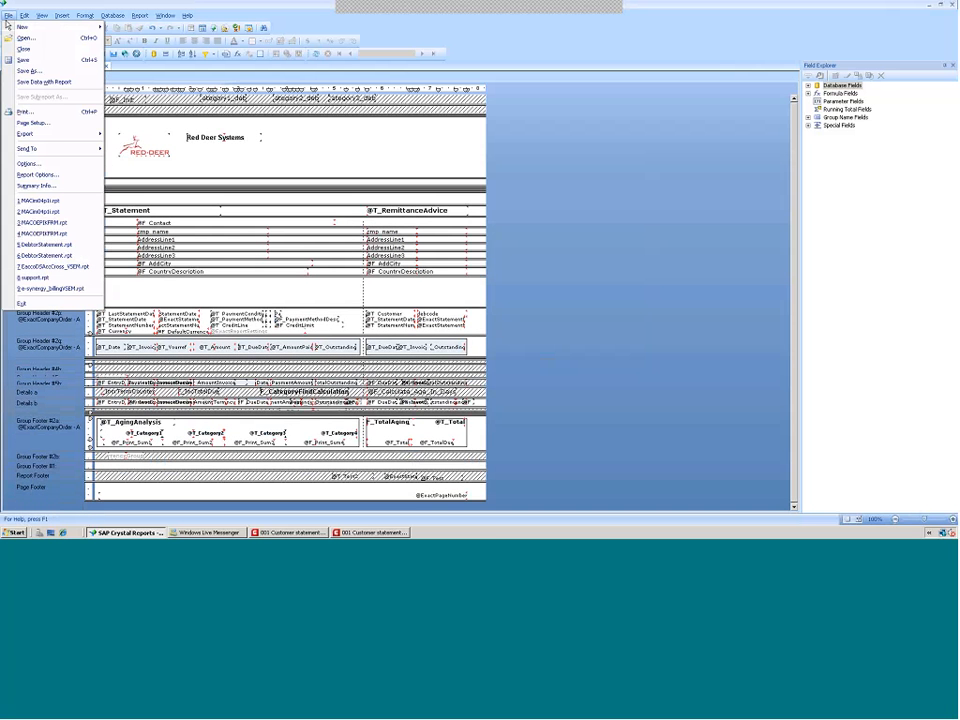
{"action": "left_click", "coordinate": [27, 73]}
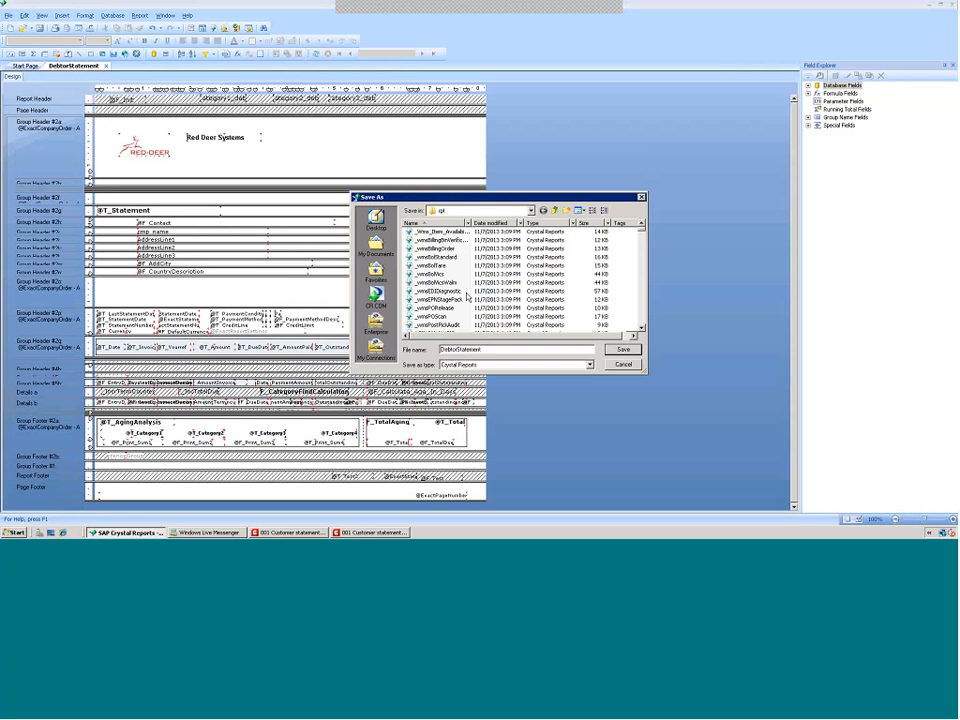
{"action": "key", "text": "Return"}
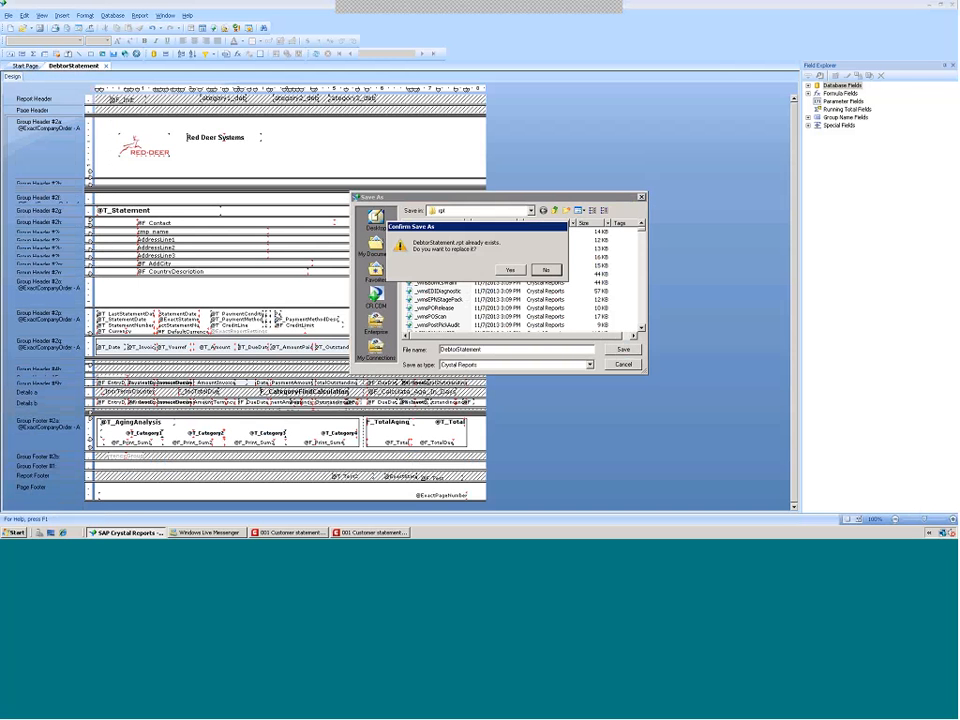
{"action": "left_click", "coordinate": [511, 270]}
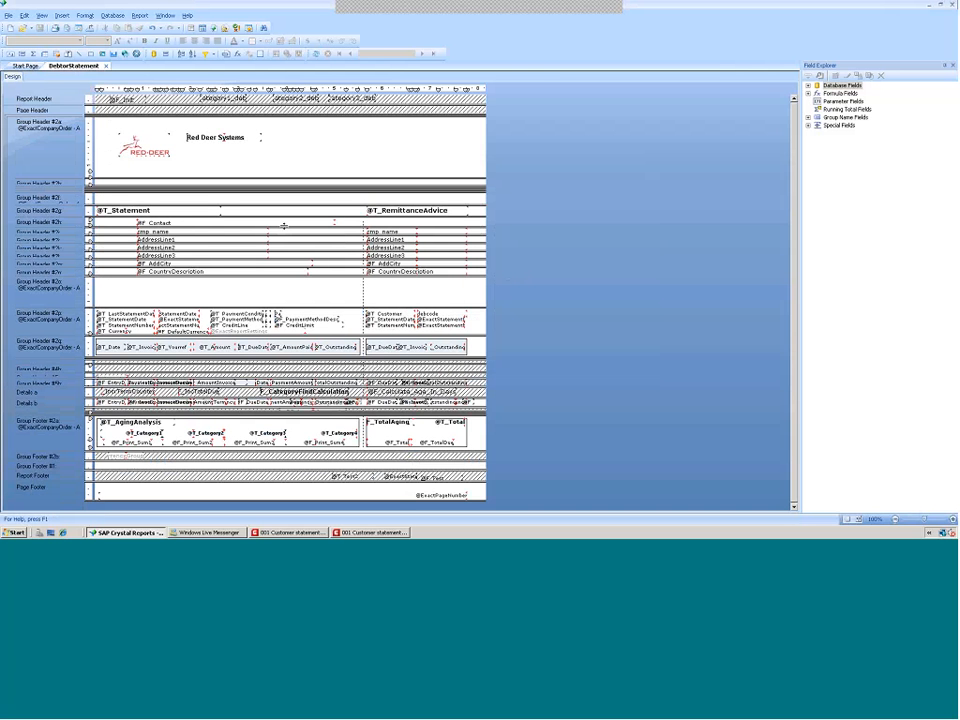
Run the Customer statements report in Macola to preview the revised header, then close the preview
{"action": "left_click", "coordinate": [381, 533]}
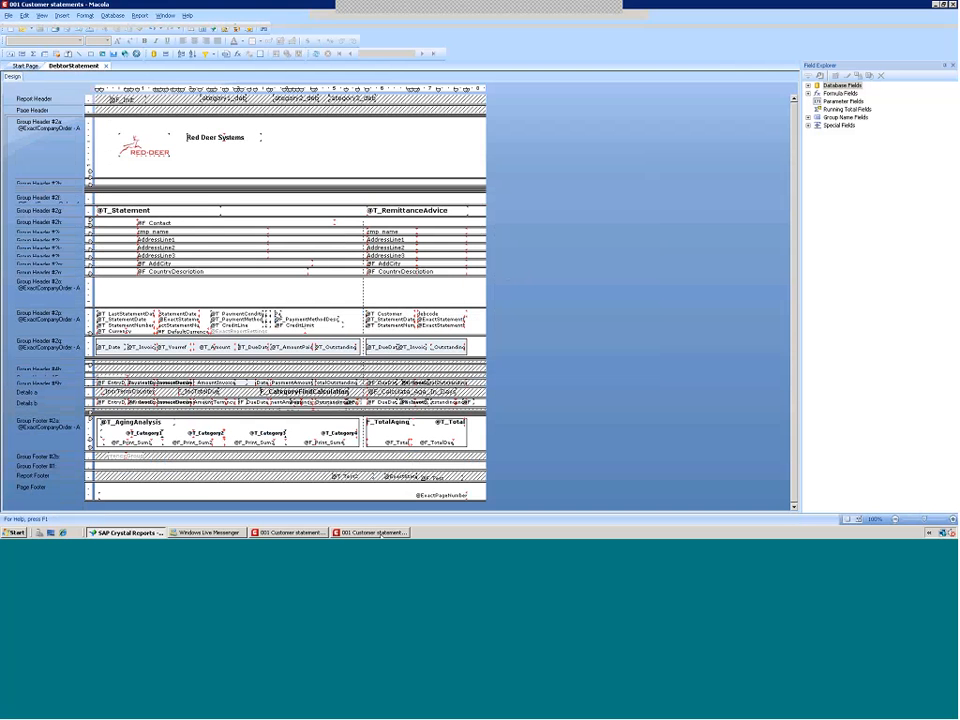
{"action": "left_click", "coordinate": [936, 520]}
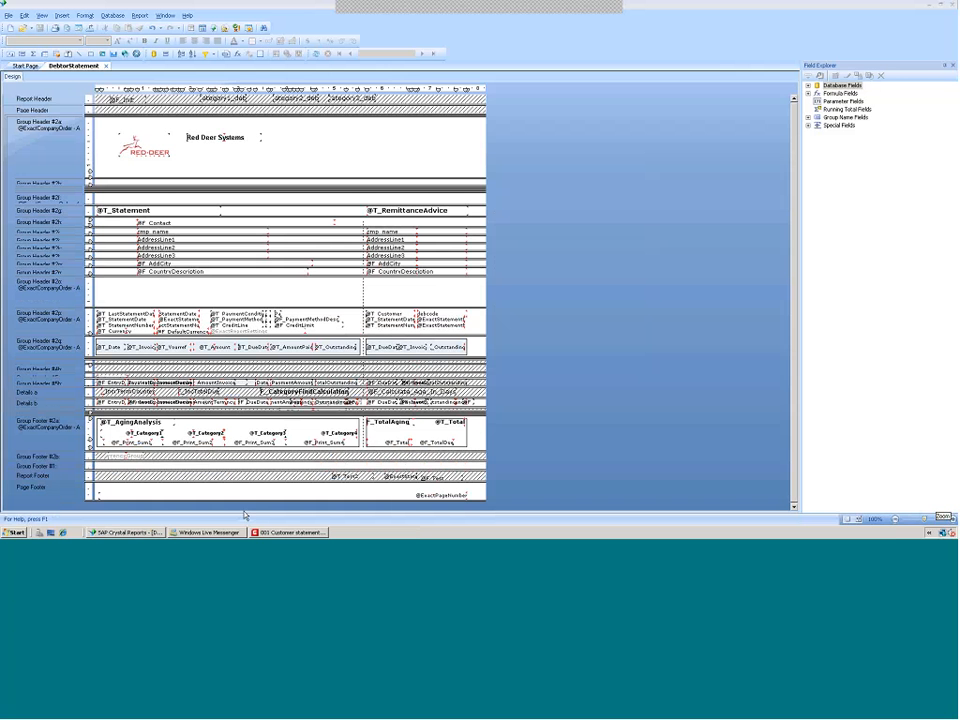
{"action": "left_click", "coordinate": [285, 534]}
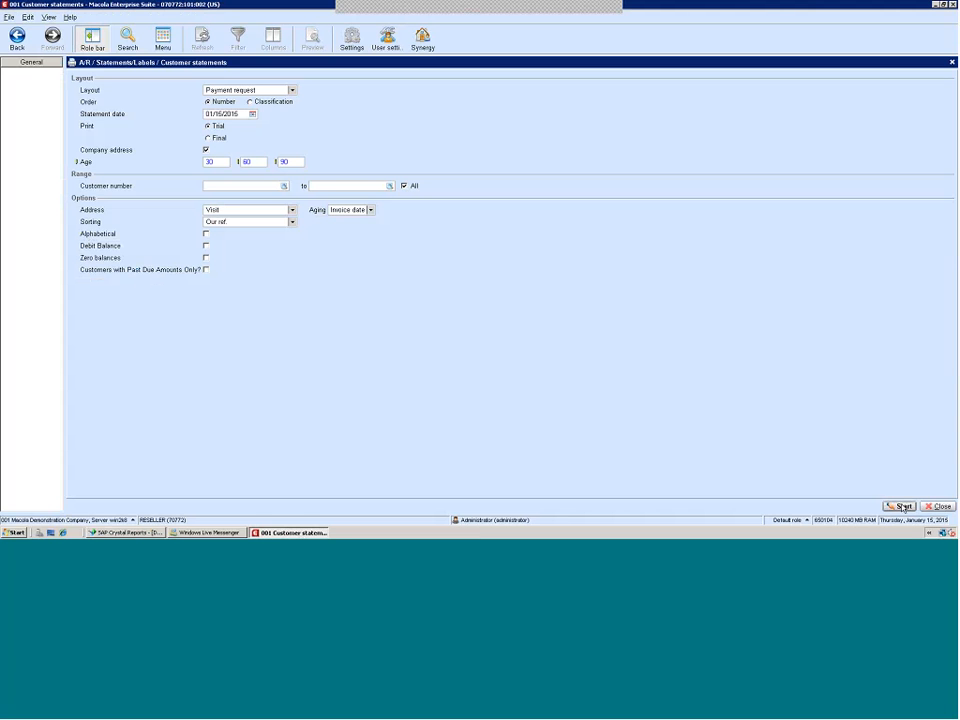
{"action": "left_click", "coordinate": [903, 507]}
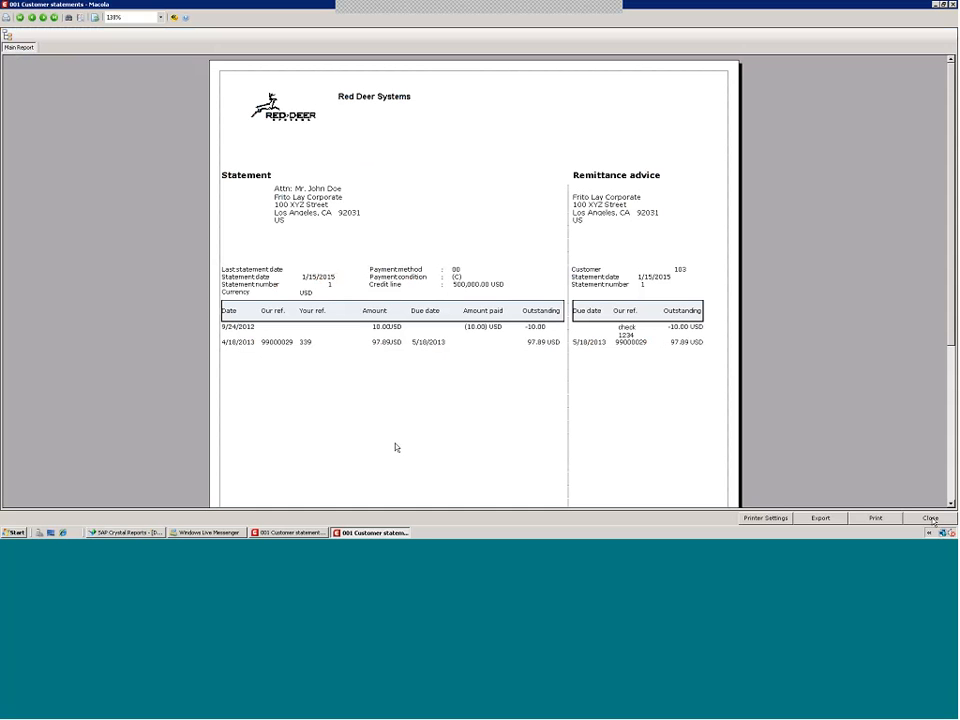
{"action": "left_click", "coordinate": [931, 518]}
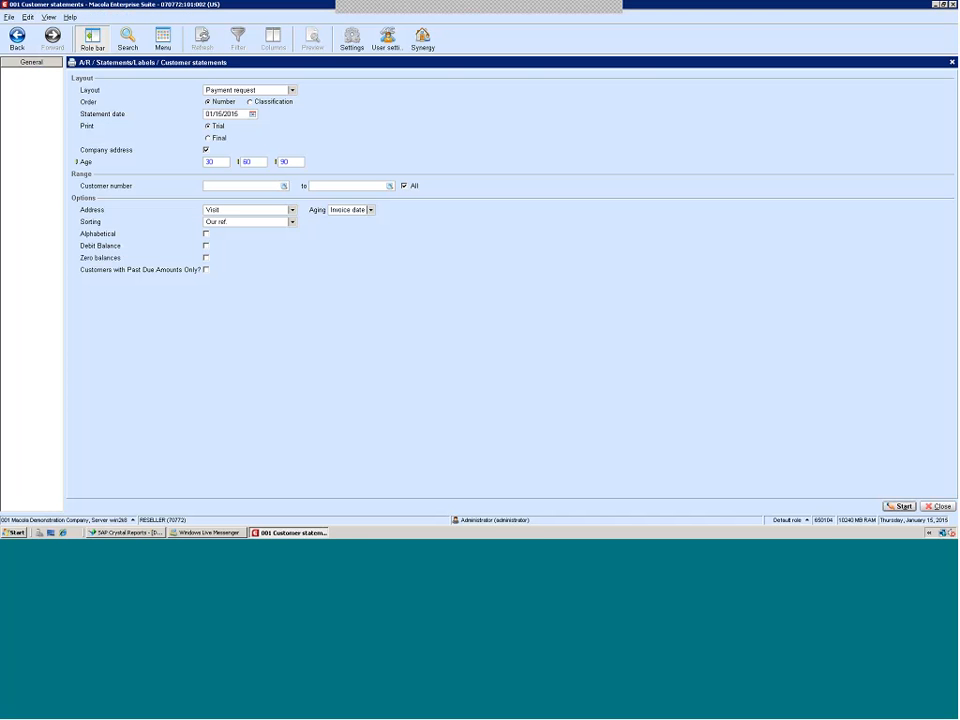
Shrink the blank Group Header #2c section and delete the Currency label from the statement details header
{"action": "left_click", "coordinate": [125, 532]}
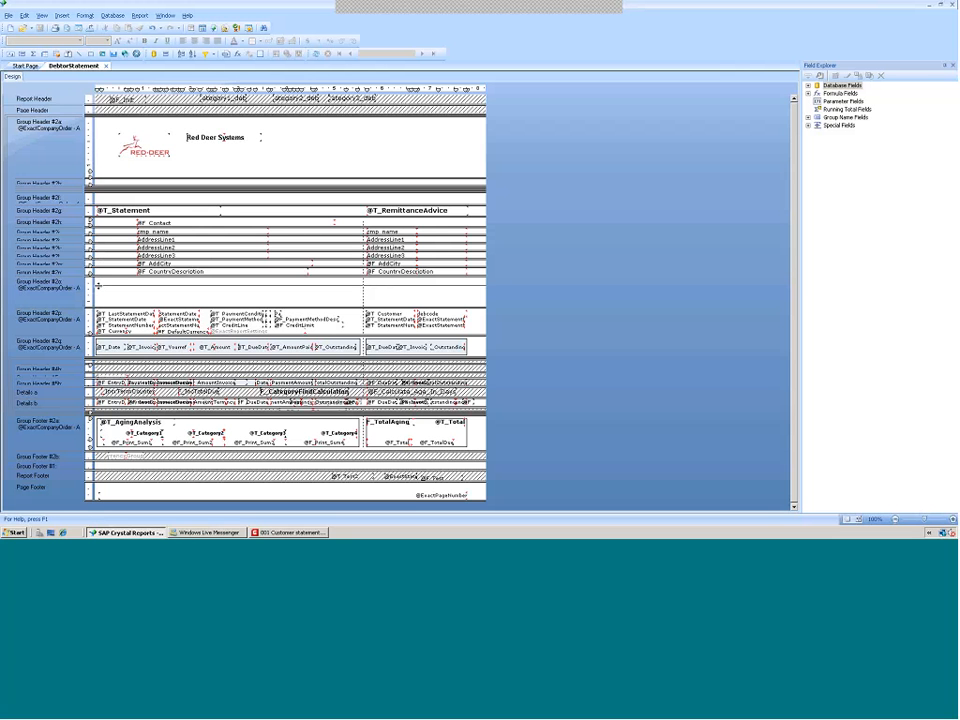
{"action": "left_click_drag", "start_coordinate": [98, 286], "coordinate": [98, 285]}
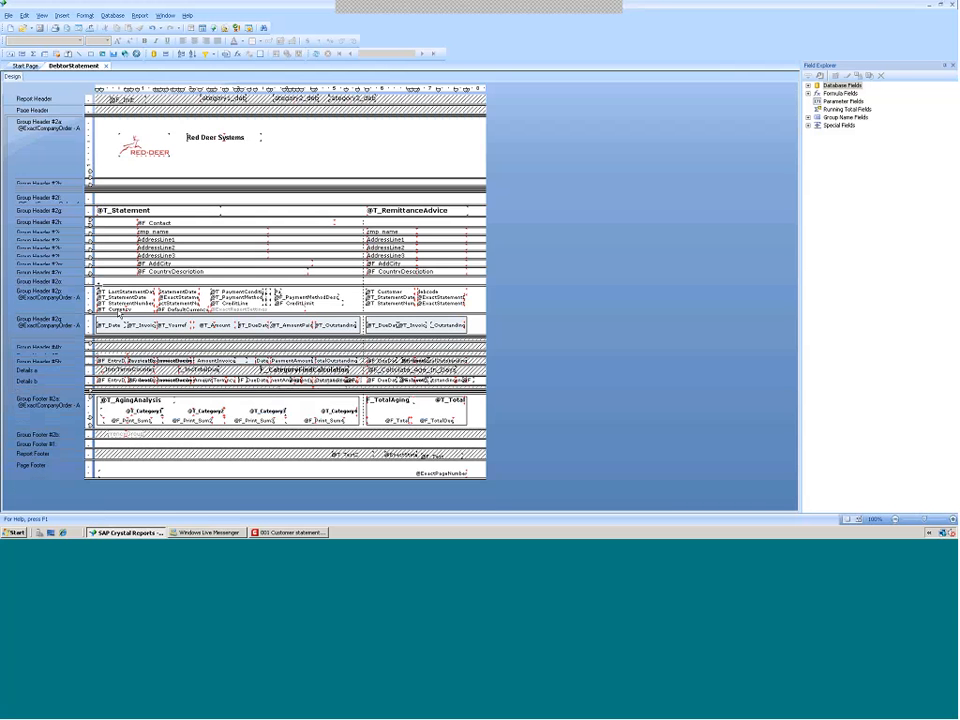
{"action": "left_click", "coordinate": [108, 311]}
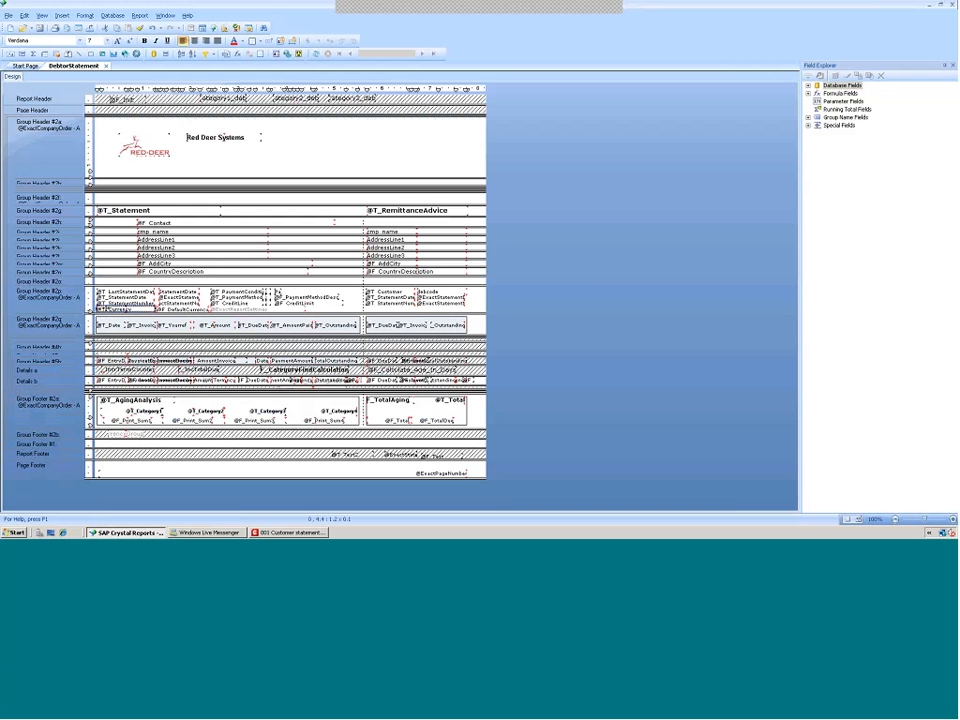
{"action": "key", "text": "Delete"}
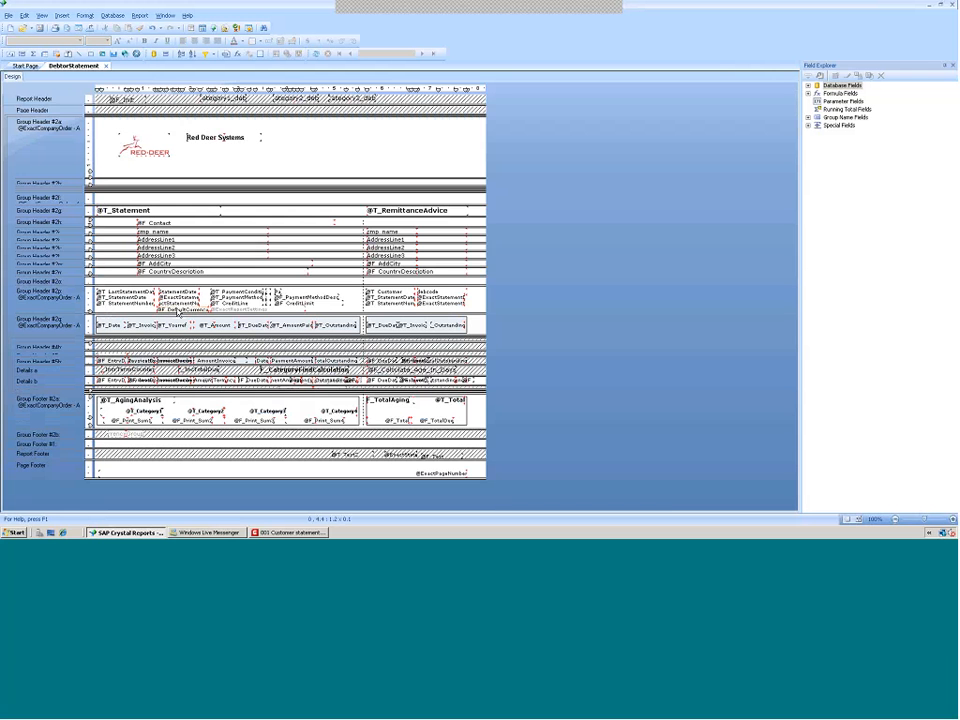
Delete the default currency field and the credit line label and credit limit field from the statement details header
{"action": "left_click", "coordinate": [178, 311]}
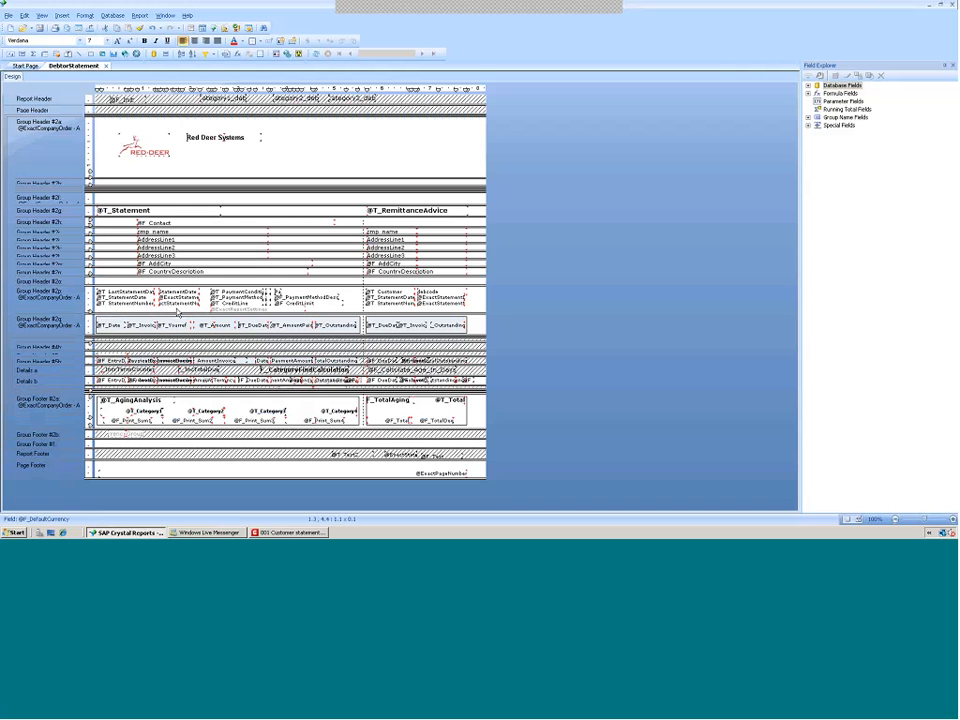
{"action": "key", "text": "Delete"}
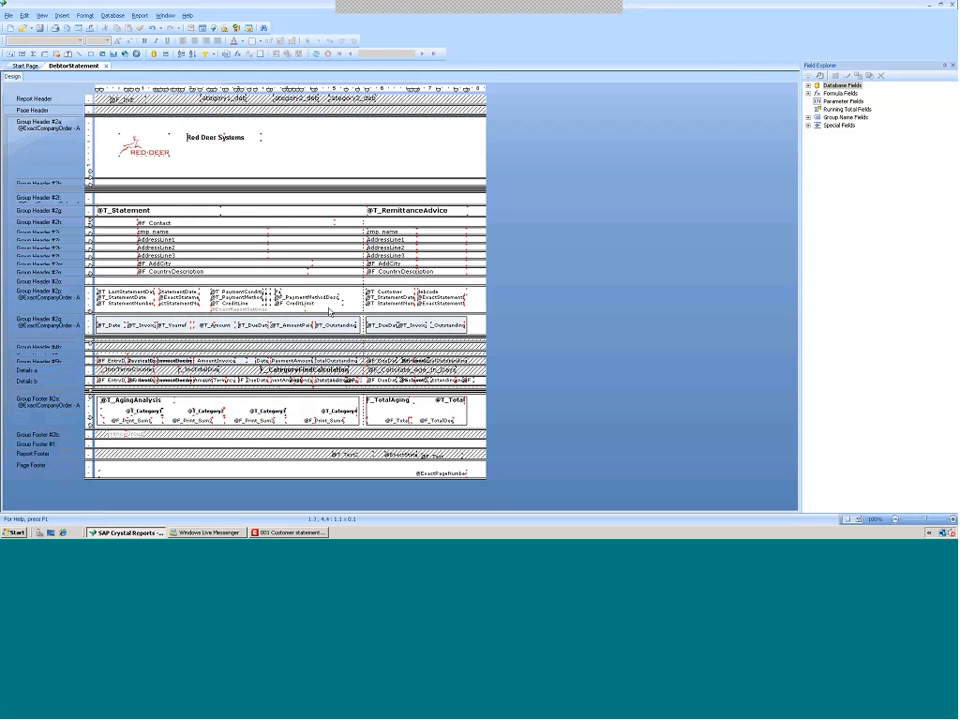
{"action": "left_click", "coordinate": [233, 304]}
{"action": "left_click", "coordinate": [290, 304]}
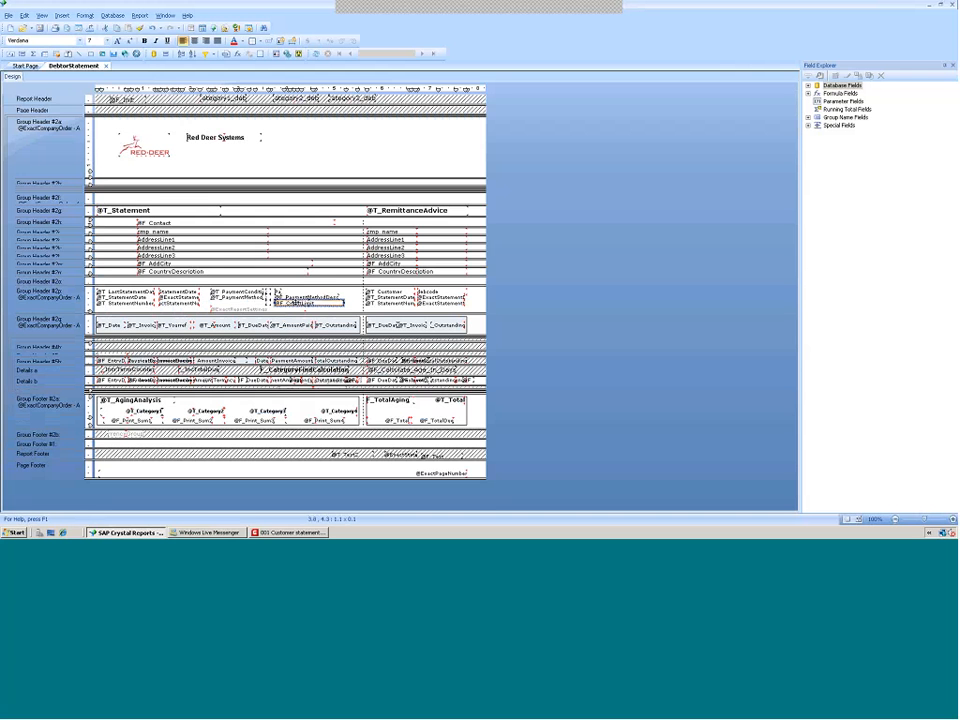
{"action": "key", "text": "Delete"}
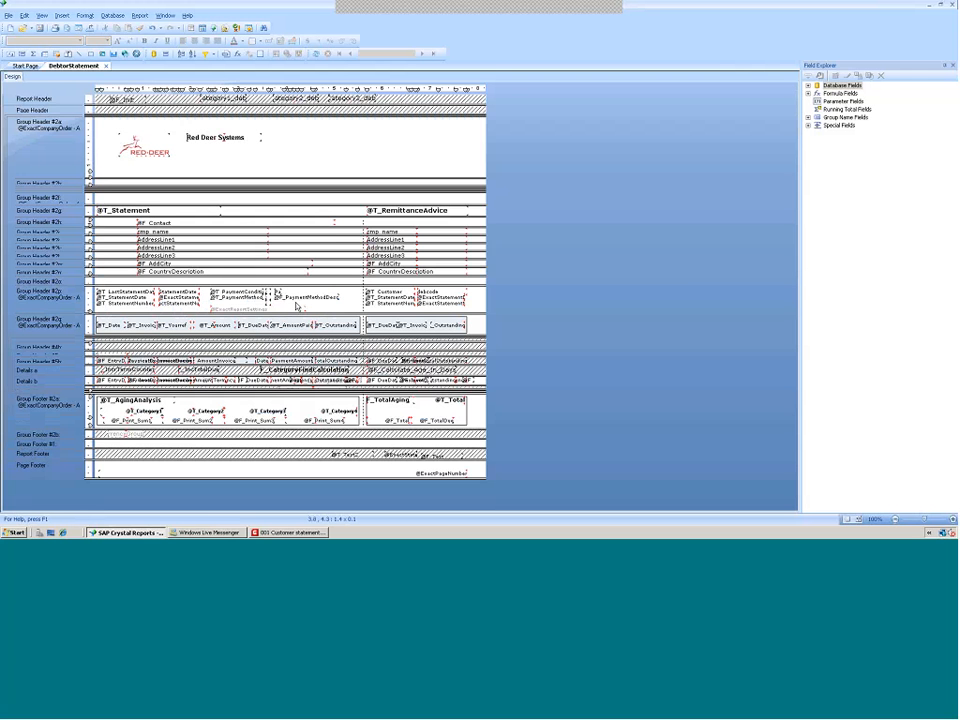
Move the payment condition field slightly to the right
{"action": "left_click", "coordinate": [283, 297]}
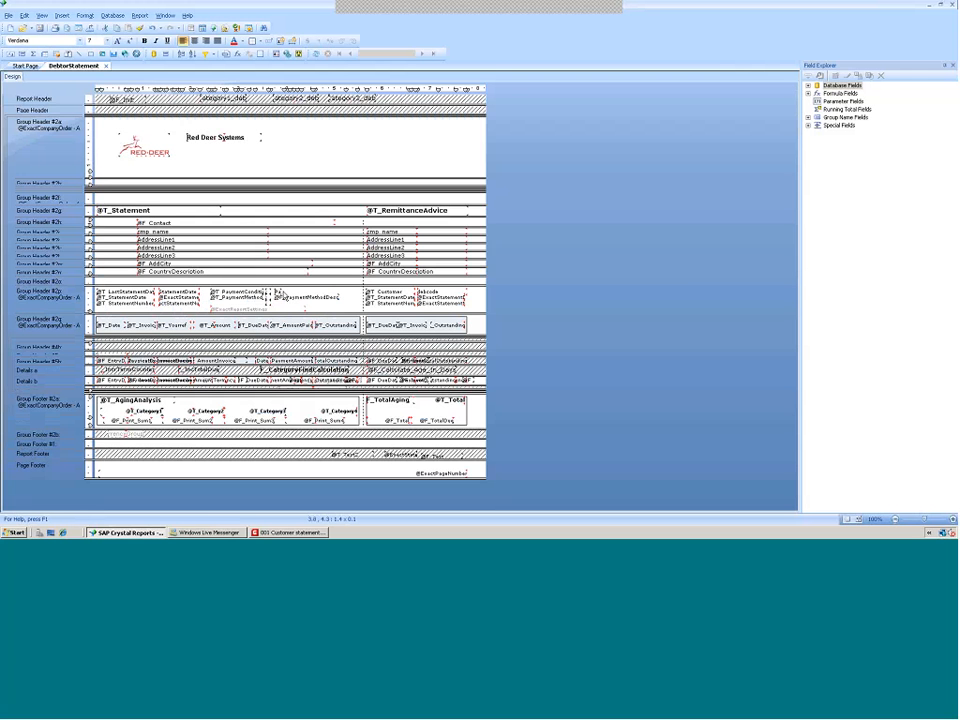
{"action": "left_click", "coordinate": [280, 293]}
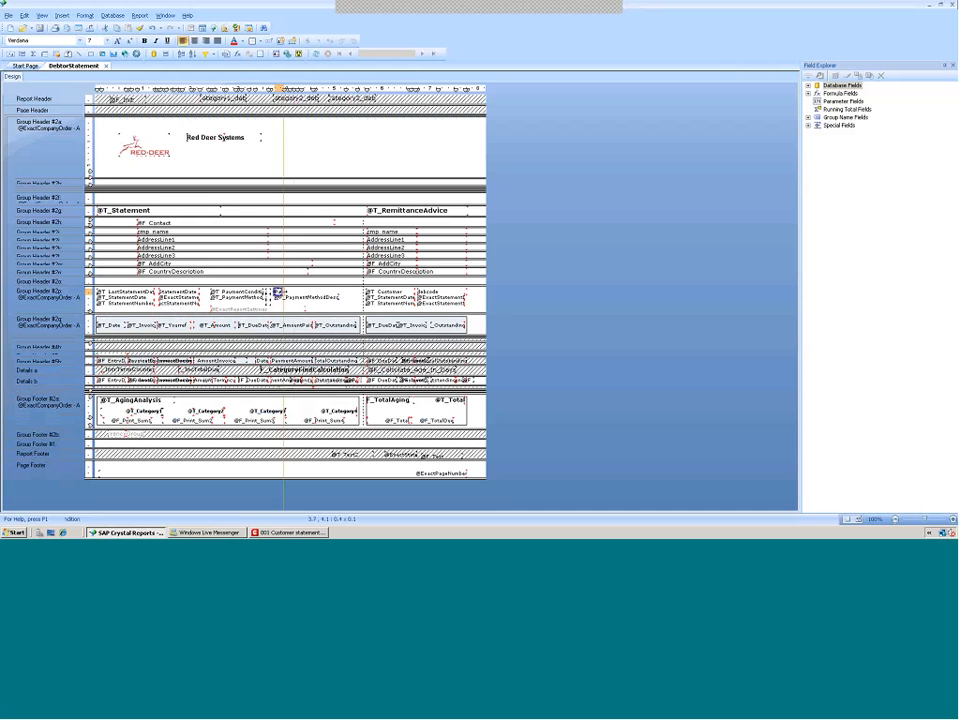
{"action": "left_click_drag", "start_coordinate": [283, 292], "coordinate": [298, 292]}
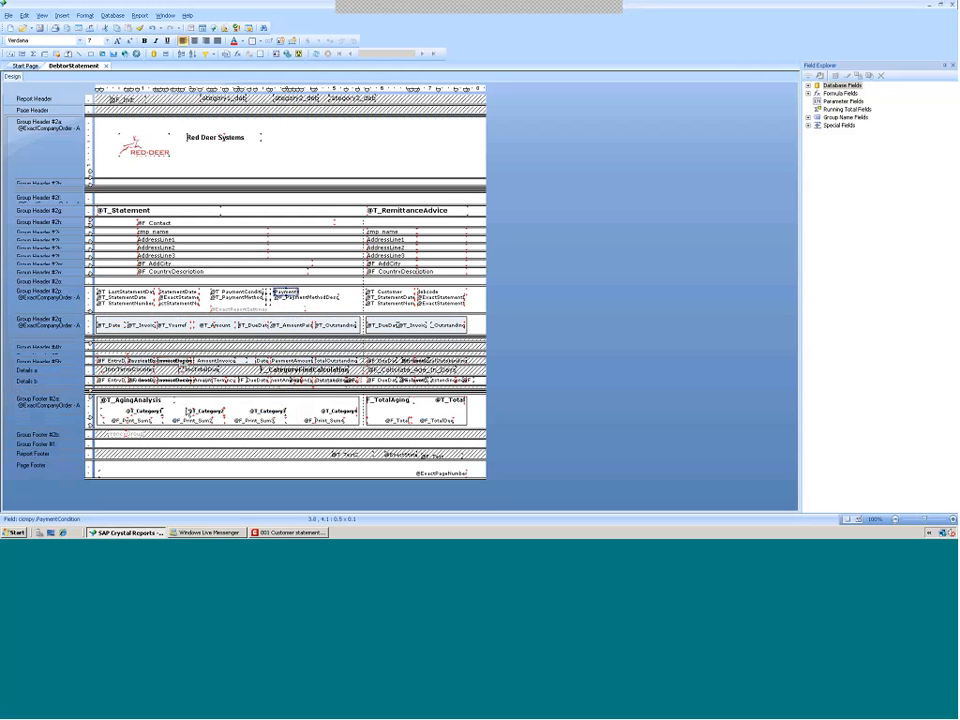
Delete the invoice currency field from the Details b section
{"action": "left_click", "coordinate": [226, 384]}
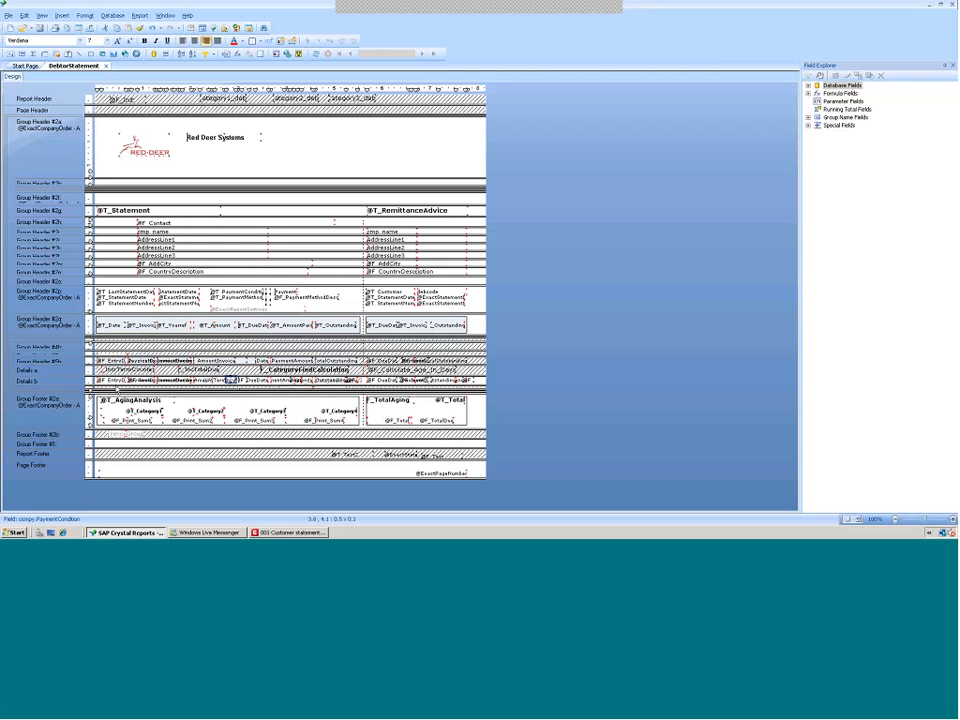
{"action": "left_click", "coordinate": [231, 381]}
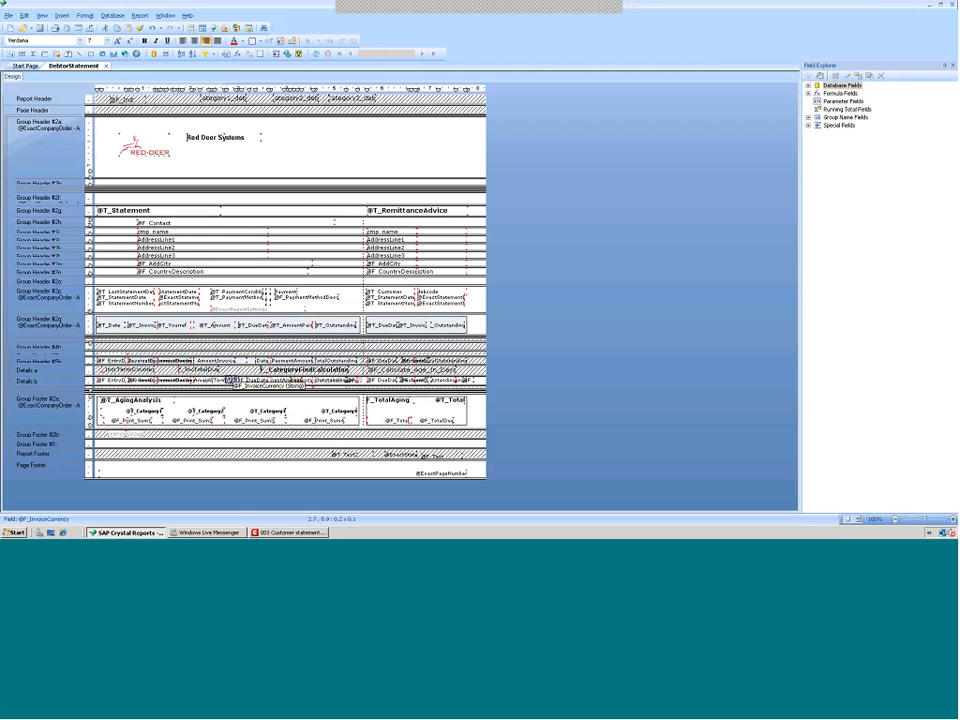
{"action": "key", "text": "Delete"}
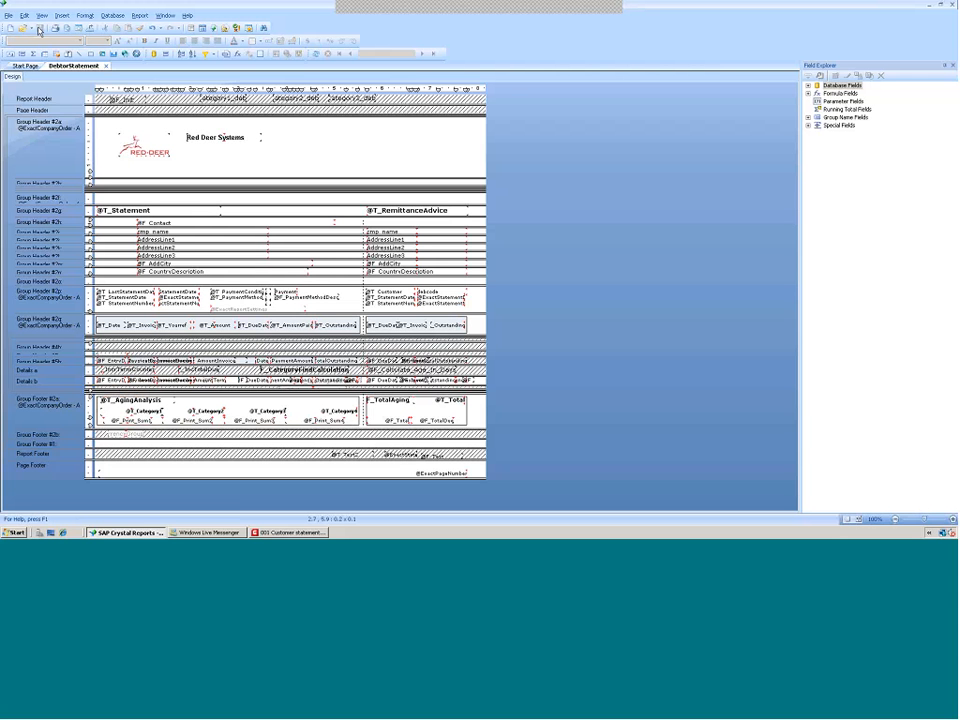
Run the Customer statements report in Macola to preview the statement details, then return to the report designer
{"action": "left_click", "coordinate": [309, 534]}
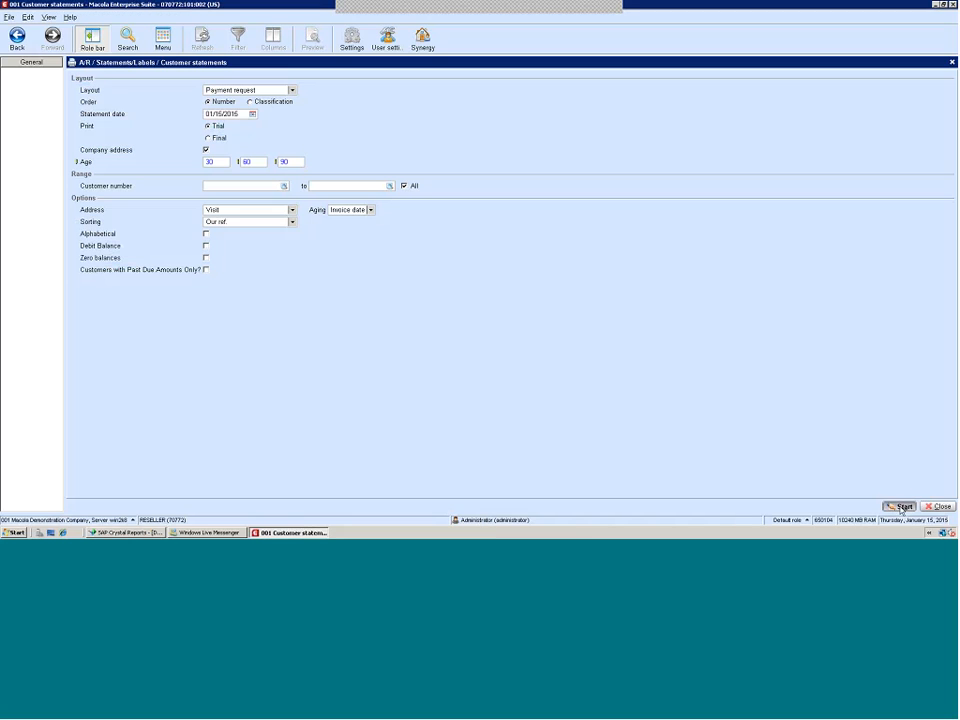
{"action": "left_click", "coordinate": [902, 510]}
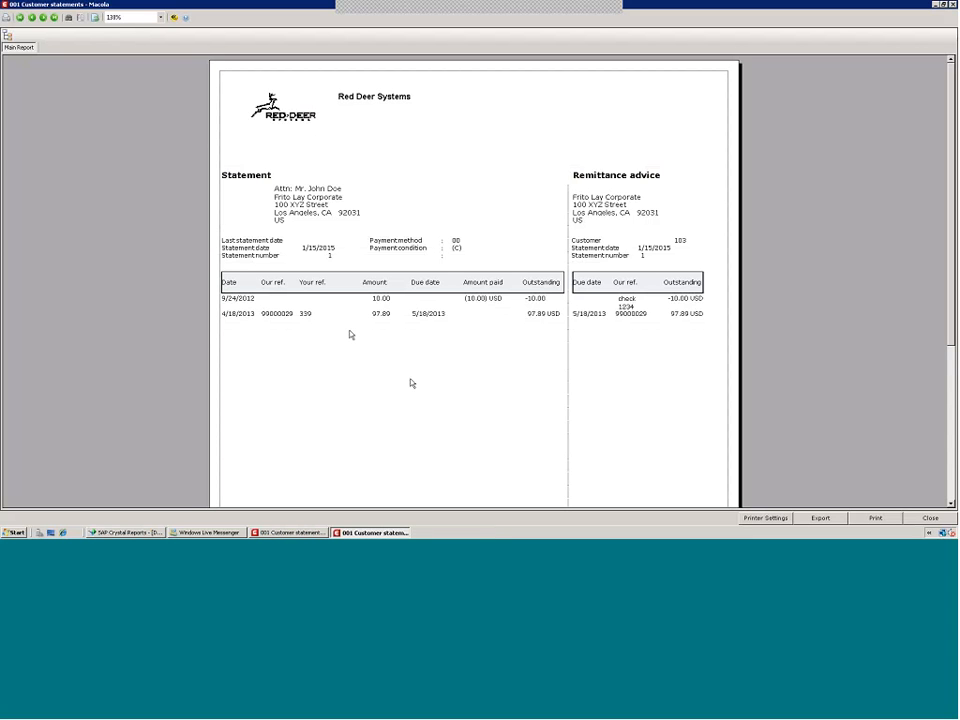
{"action": "left_click", "coordinate": [320, 284]}
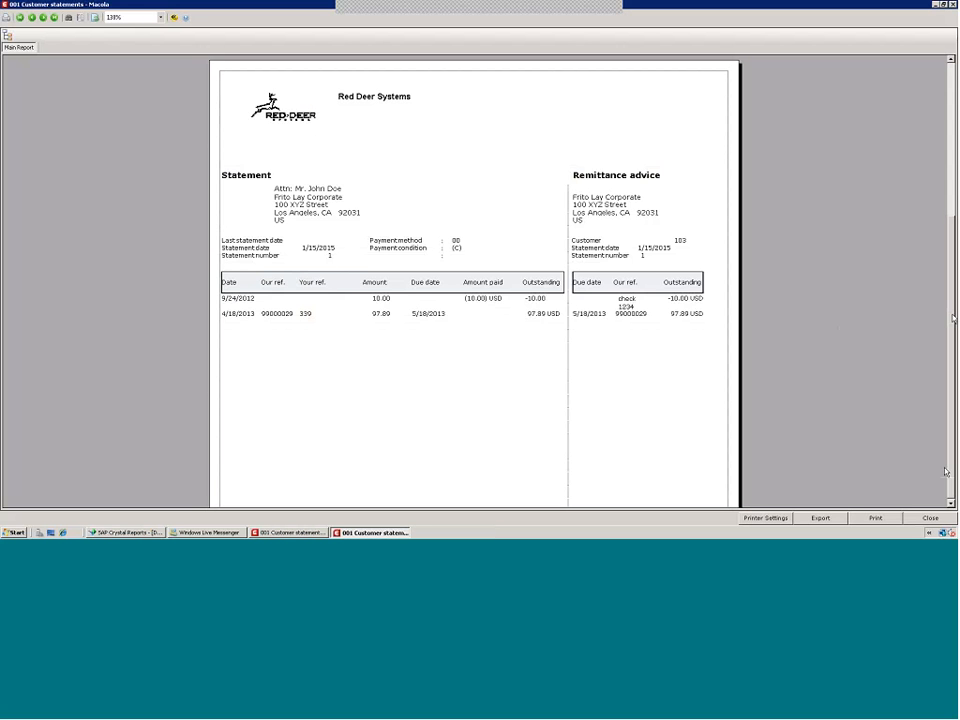
{"action": "scroll", "coordinate": [945, 471], "scroll_direction": "down", "scroll_amount": 3}
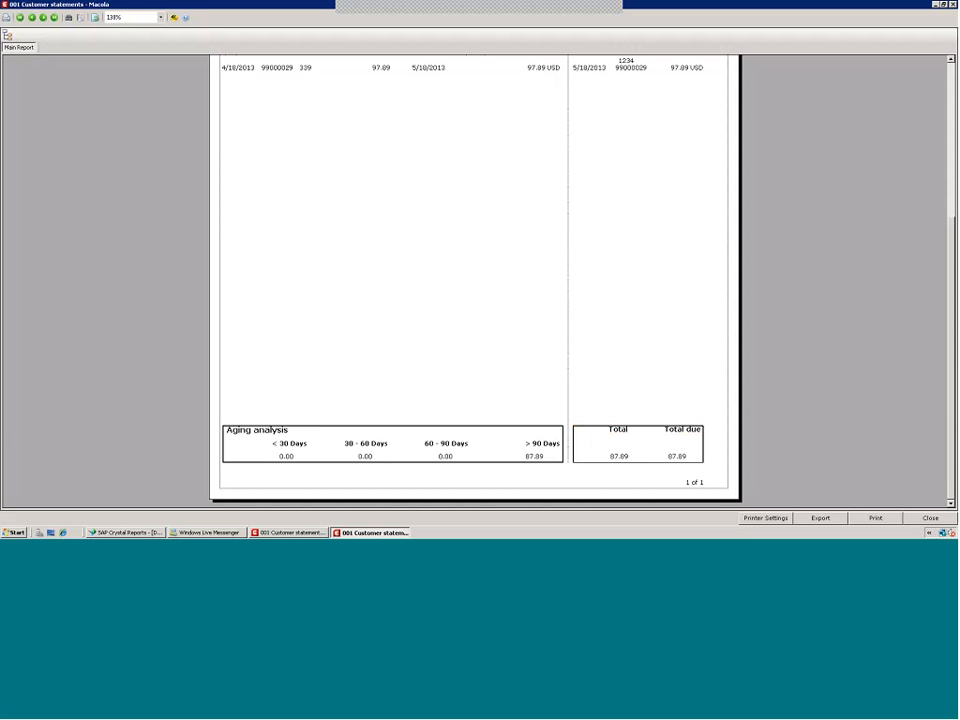
{"action": "left_click", "coordinate": [127, 532]}
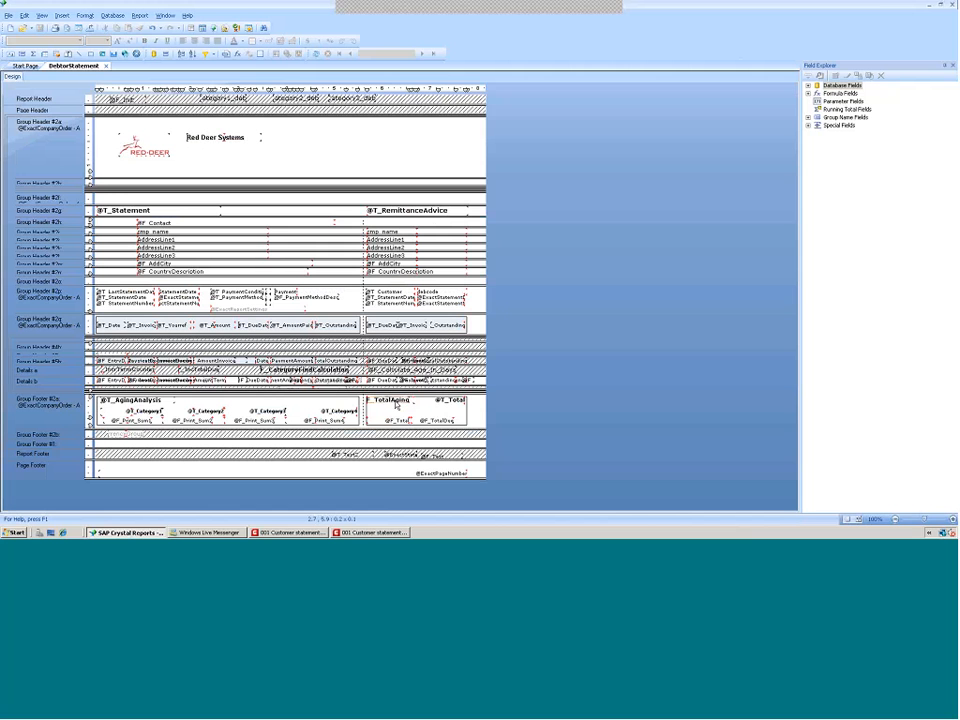
Delete the total aging label and total field from the statement group footer, and move the Total label down
{"action": "left_click", "coordinate": [396, 402]}
{"action": "key", "text": "Delete"}
{"action": "left_click", "coordinate": [397, 420]}
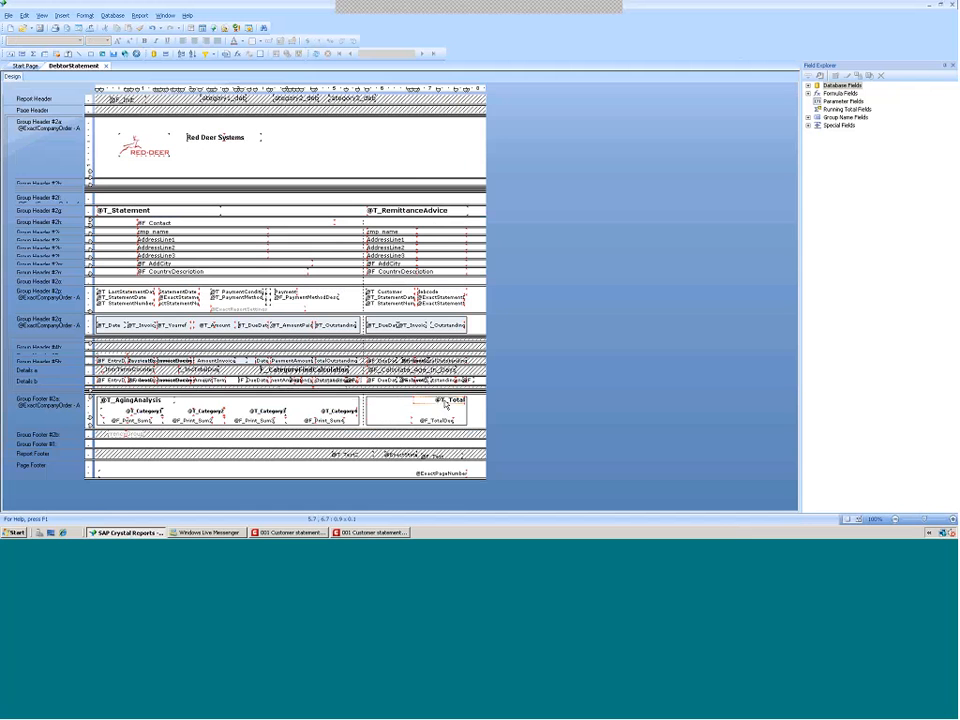
{"action": "left_click_drag", "start_coordinate": [445, 404], "coordinate": [440, 421]}
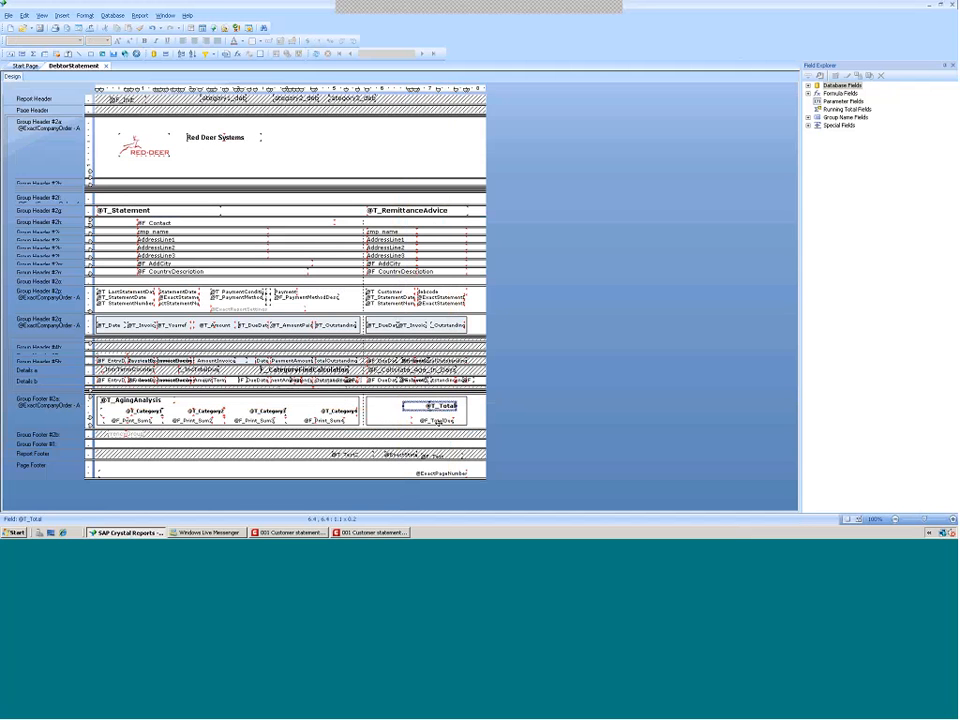
{"action": "left_click", "coordinate": [438, 422]}
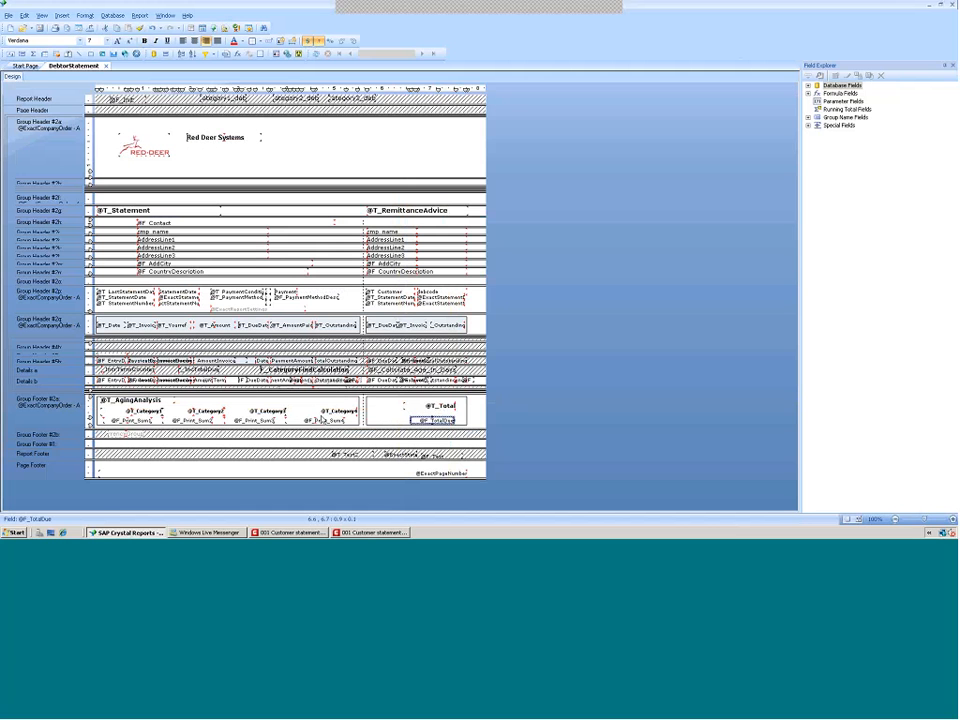
{"action": "left_click", "coordinate": [318, 420]}
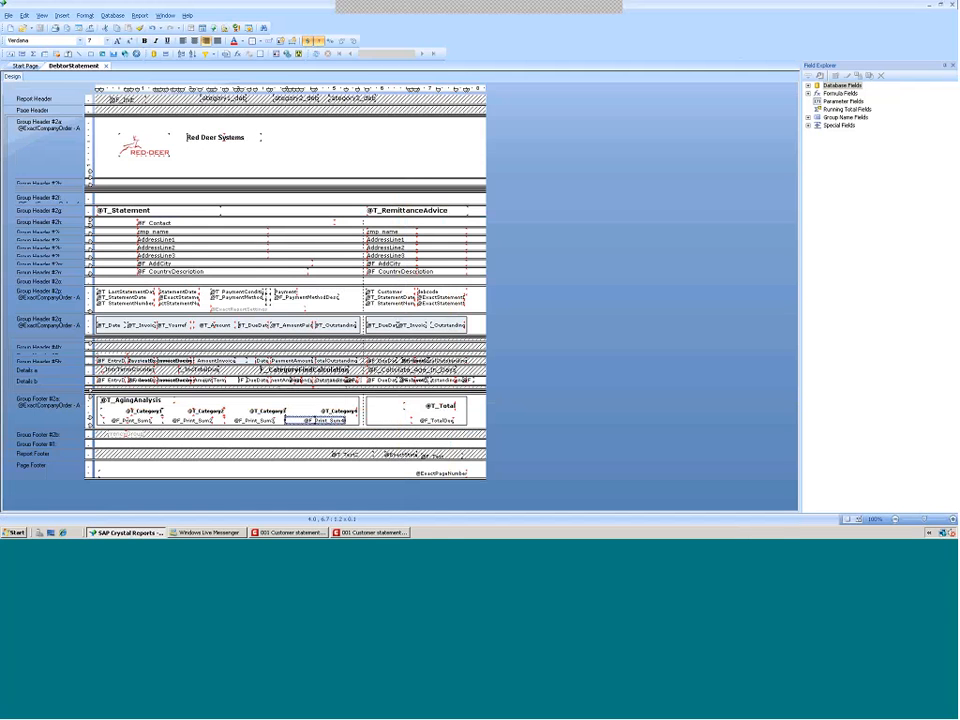
Reload the customer statement preview in Macola to check the revised totals box, then return to the designer
{"action": "left_click", "coordinate": [370, 533]}
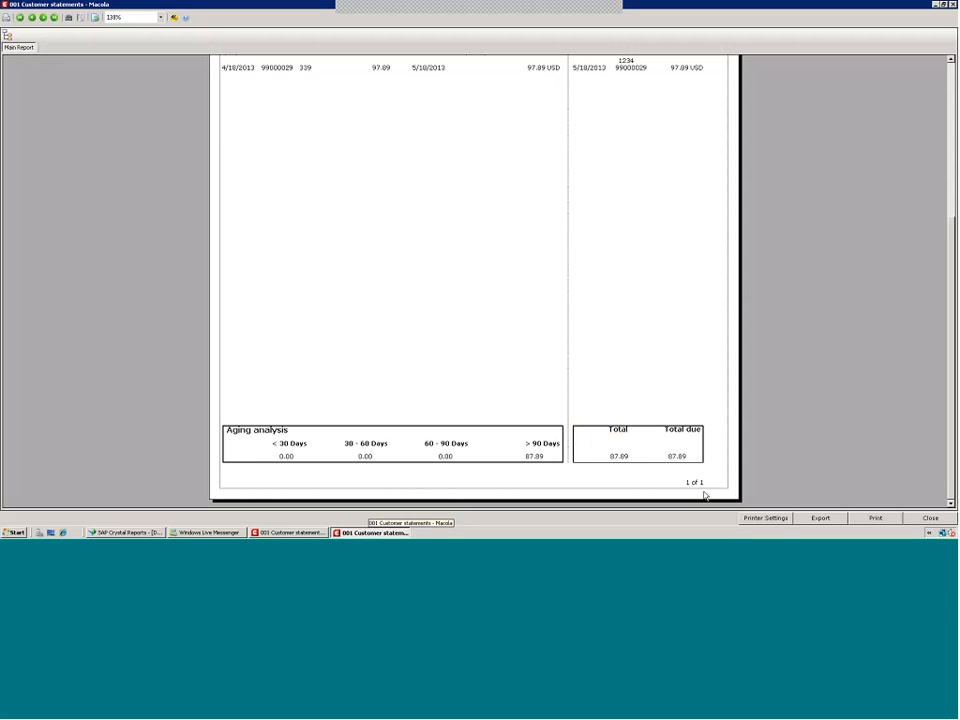
{"action": "left_click", "coordinate": [930, 517]}
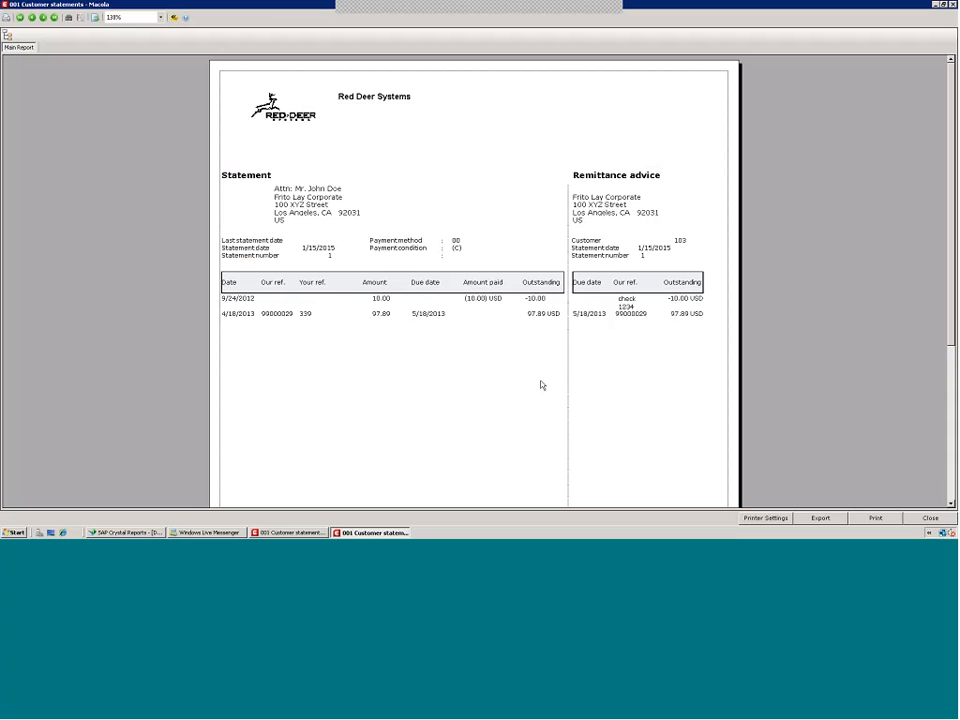
{"action": "left_click", "coordinate": [952, 504]}
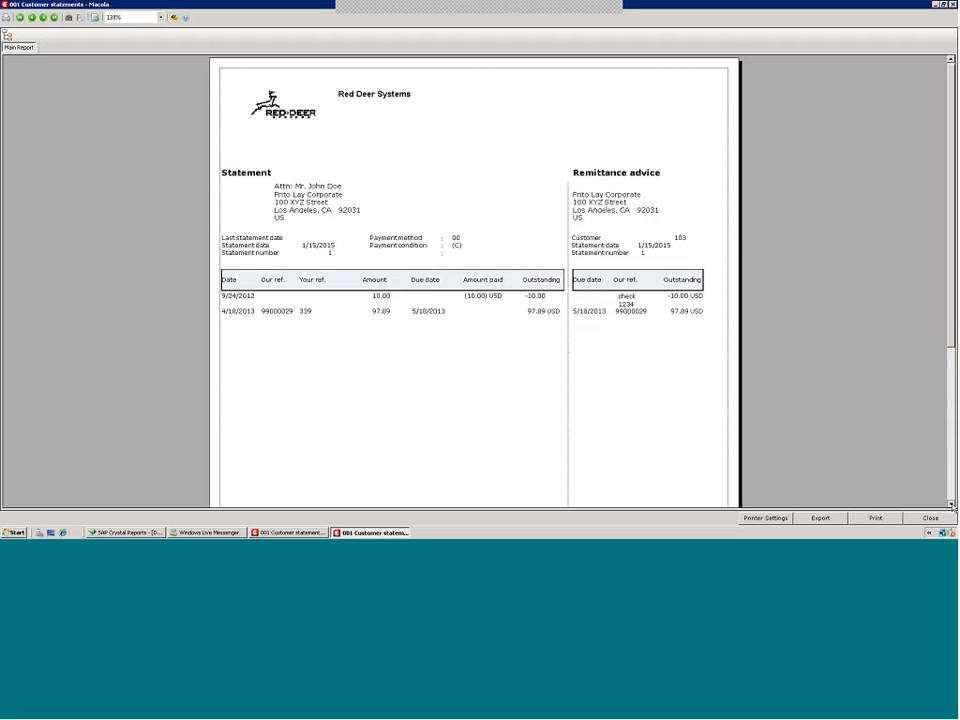
{"action": "left_click", "coordinate": [952, 505]}
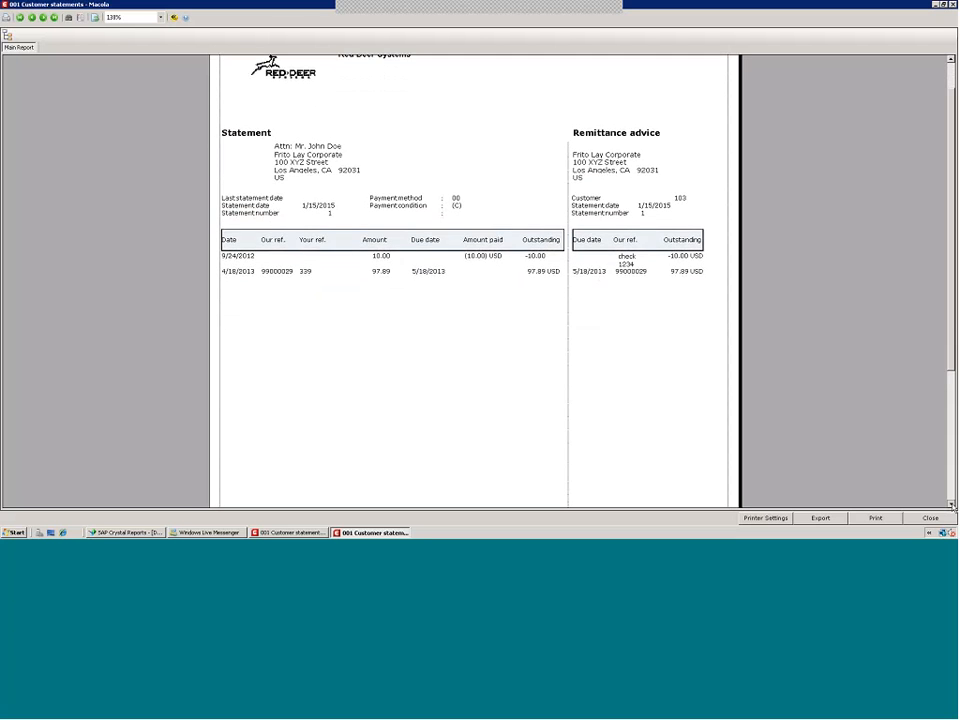
{"action": "left_click", "coordinate": [952, 504]}
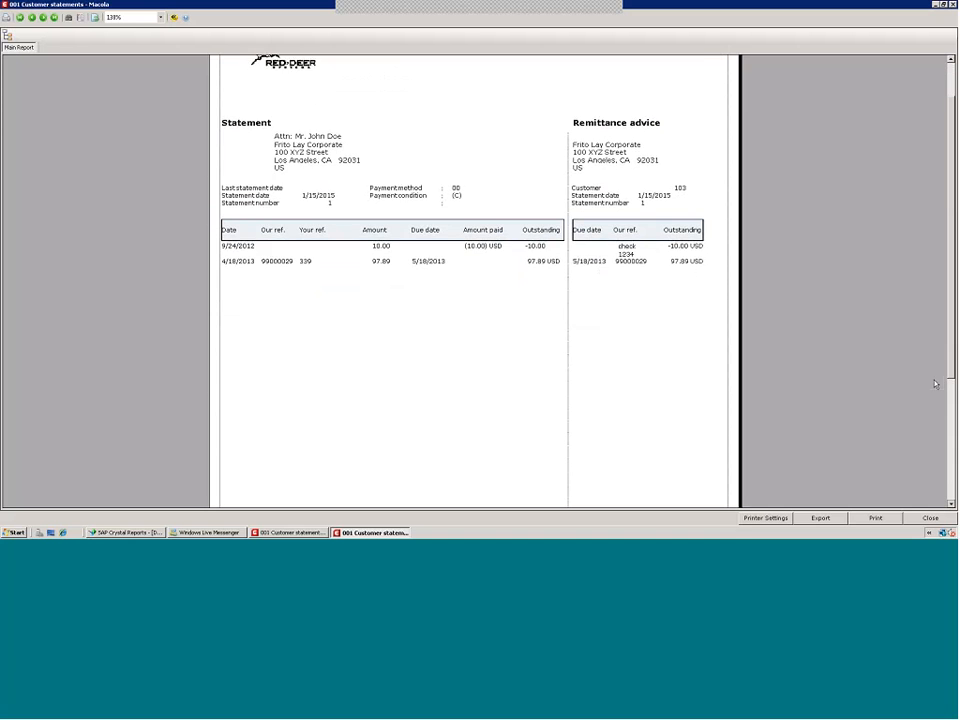
{"action": "left_click", "coordinate": [953, 479]}
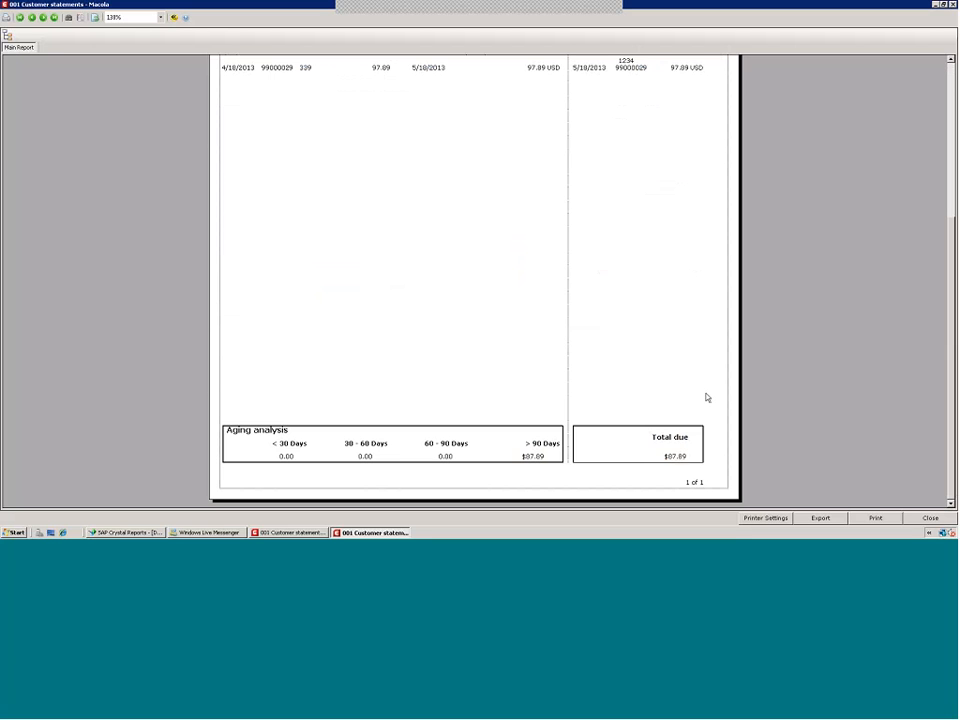
{"action": "left_click", "coordinate": [121, 532]}
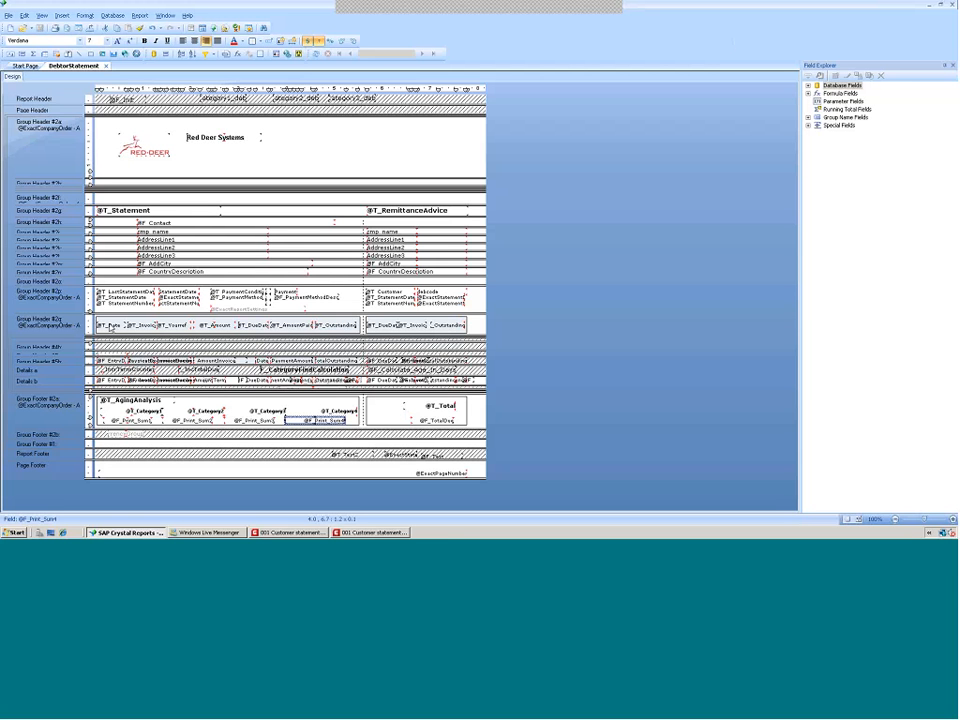
Edit the last statement date label formula so it contains only the text "Last statement date", then save and close
{"action": "left_click", "coordinate": [109, 324]}
{"action": "left_click", "coordinate": [109, 325]}
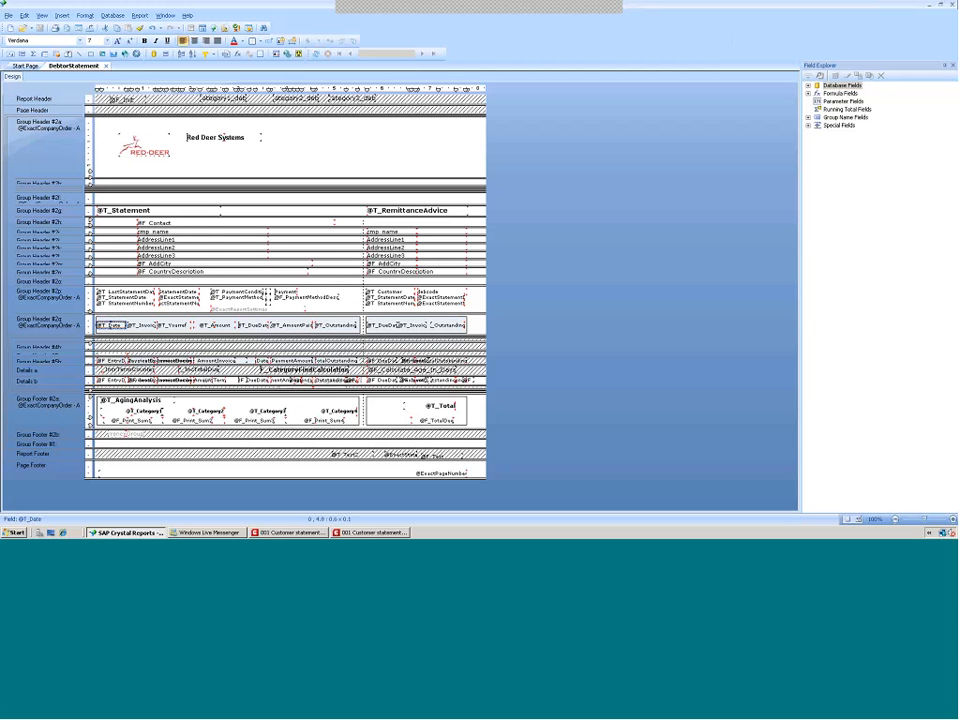
{"action": "right_click", "coordinate": [115, 291]}
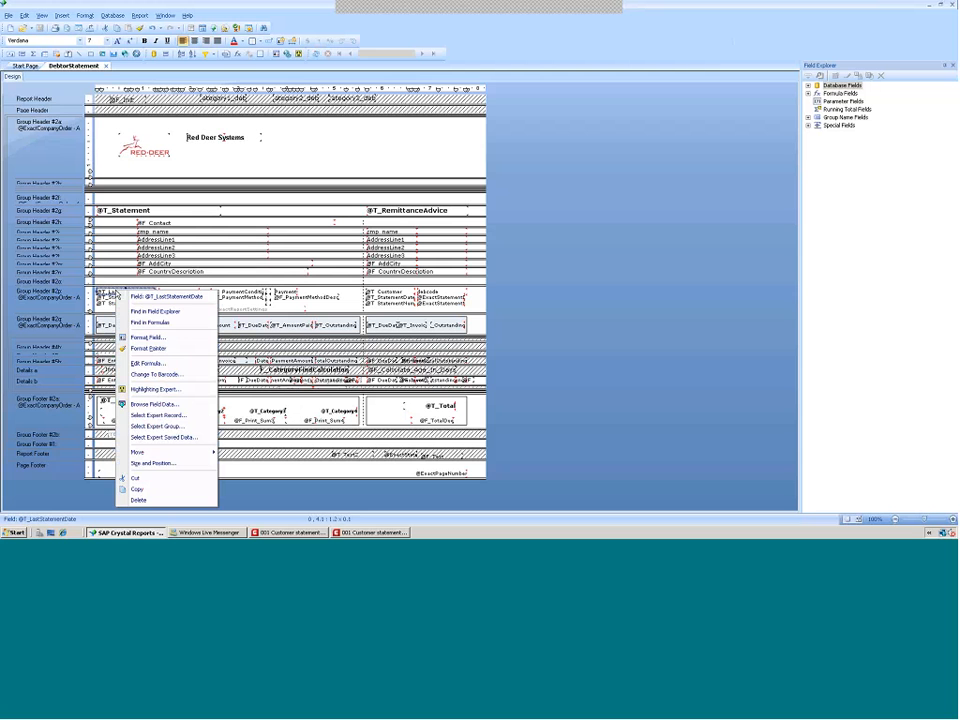
{"action": "left_click", "coordinate": [145, 364]}
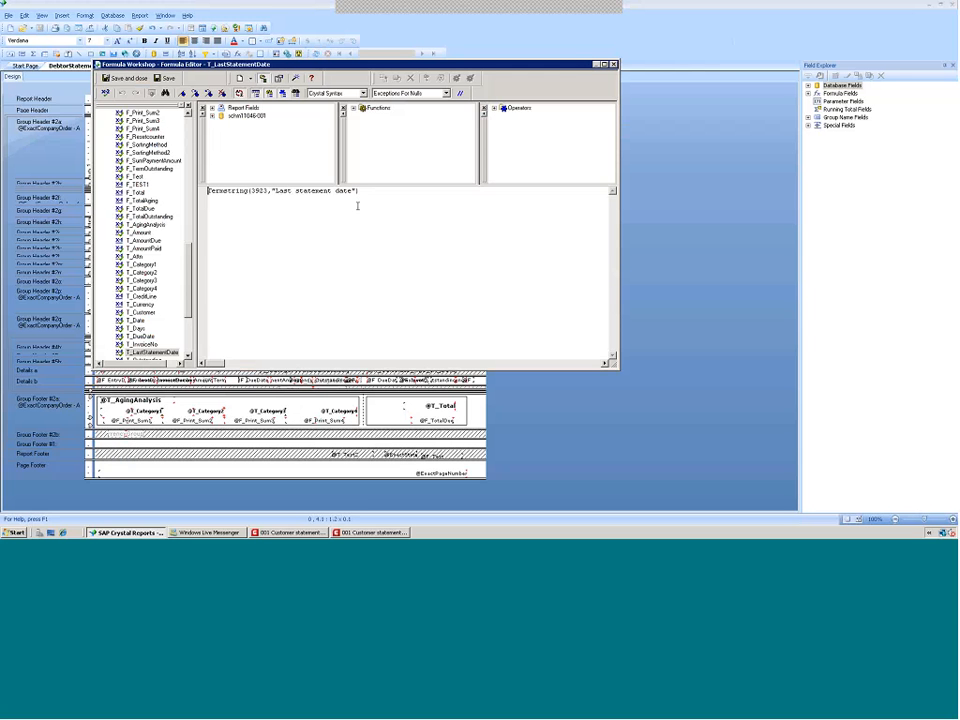
{"action": "left_click_drag", "start_coordinate": [270, 190], "coordinate": [201, 196]}
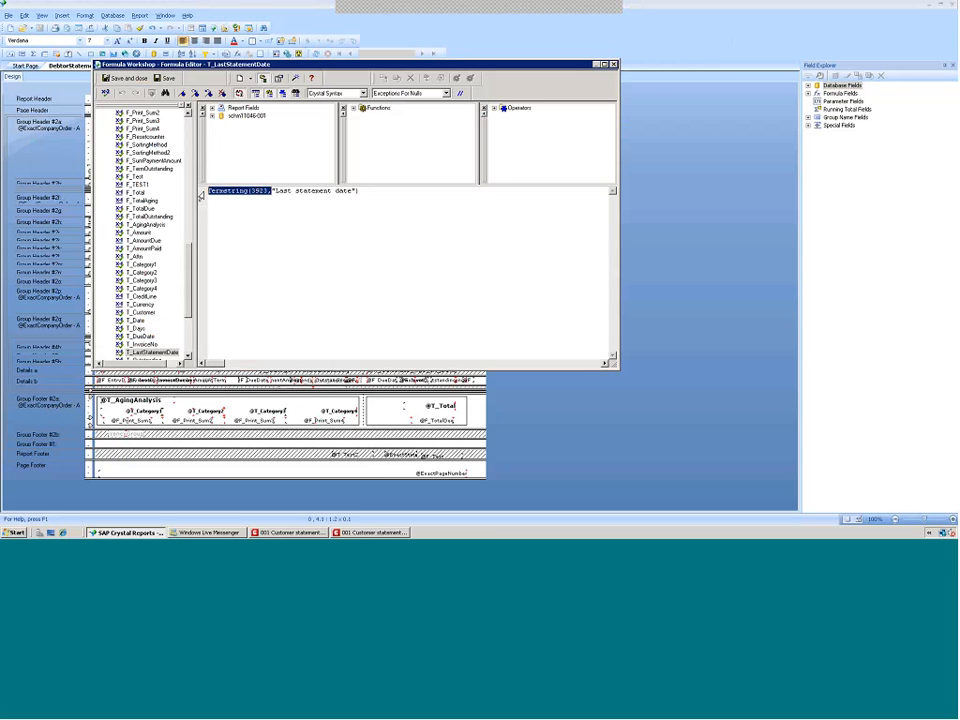
{"action": "key", "text": "Delete"}
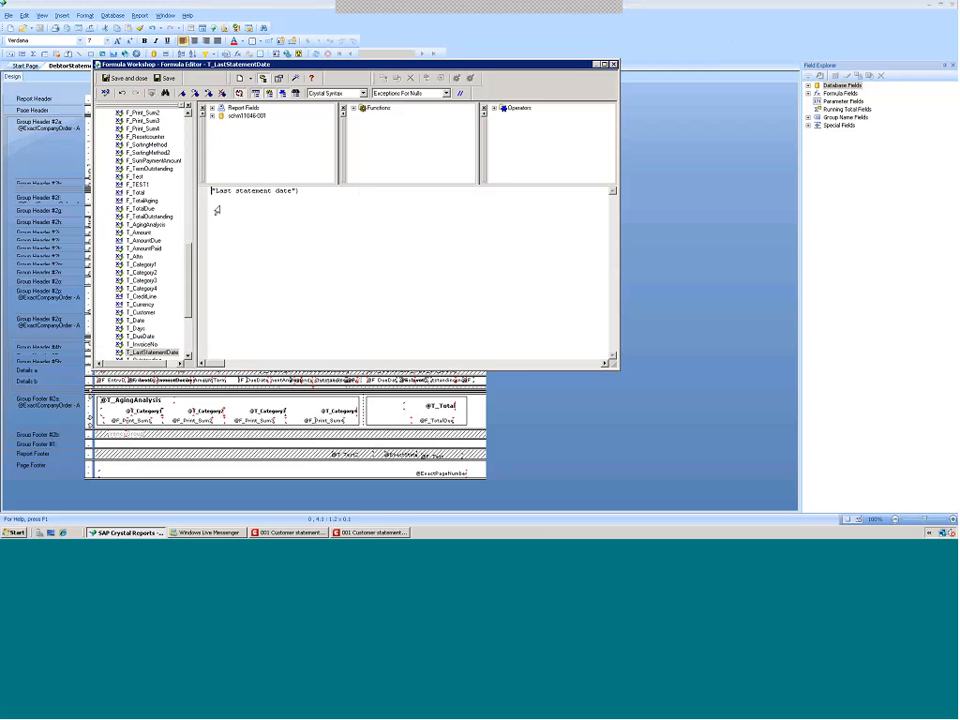
{"action": "left_click_drag", "start_coordinate": [295, 191], "coordinate": [305, 195]}
{"action": "key", "text": "Delete"}
{"action": "left_click", "coordinate": [125, 78]}
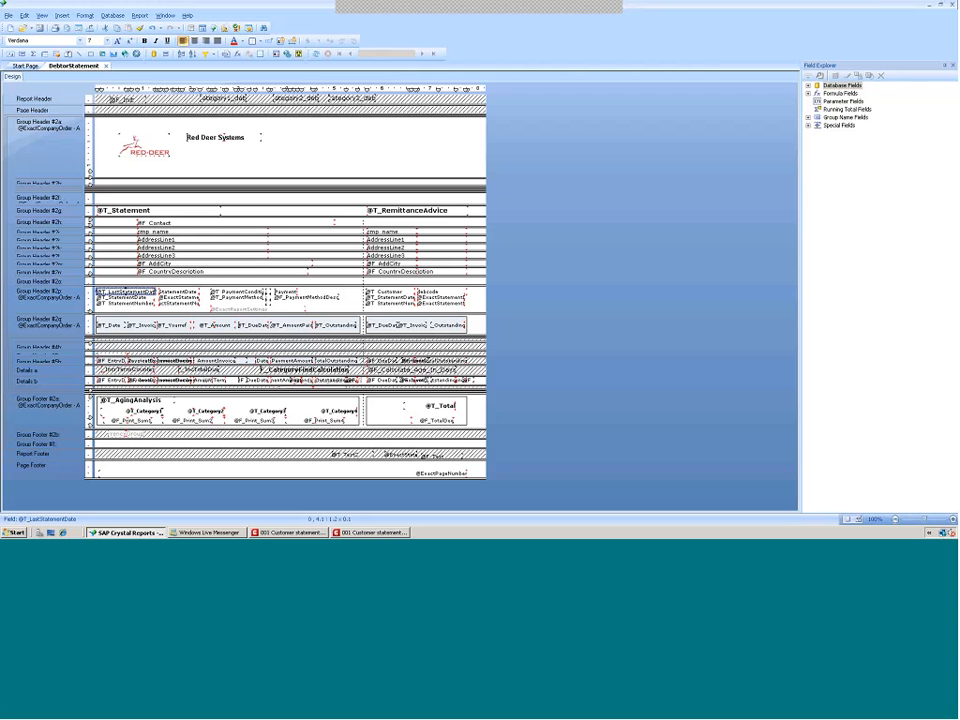
Expand the Formula Fields list in the Field Explorer and browse the available formulas
{"action": "left_click", "coordinate": [809, 87]}
{"action": "left_click", "coordinate": [809, 157]}
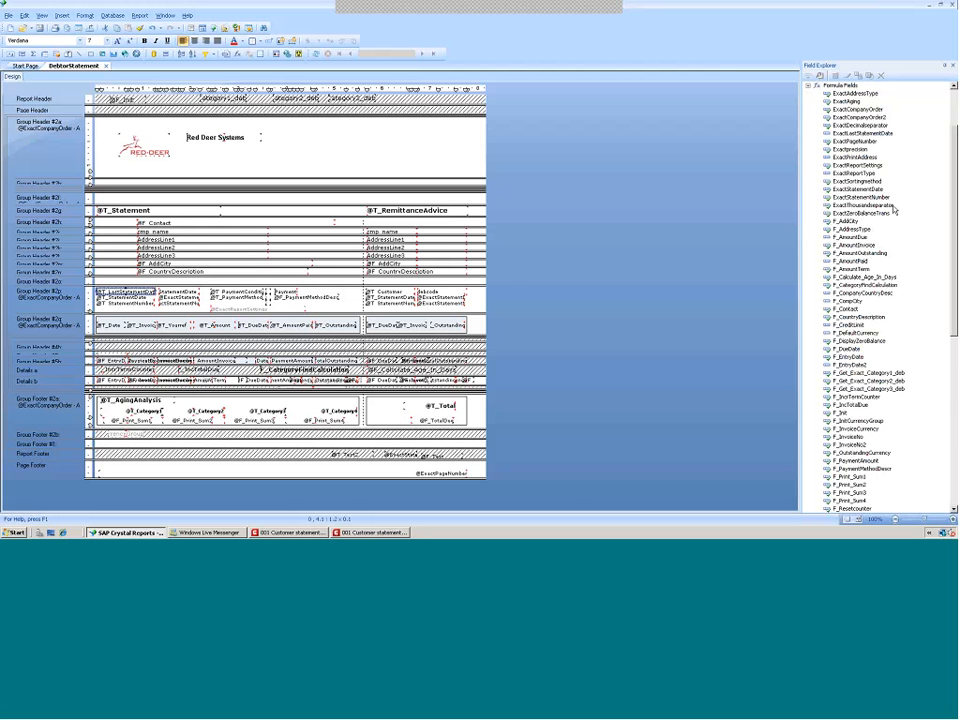
{"action": "scroll", "coordinate": [895, 210], "scroll_direction": "down", "scroll_amount": 15}
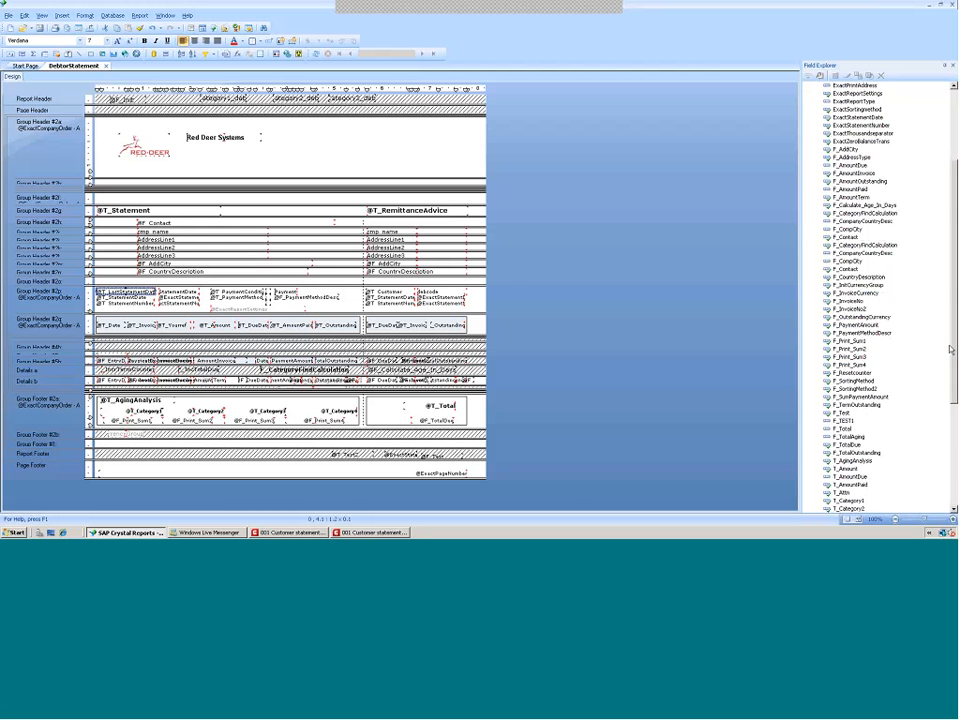
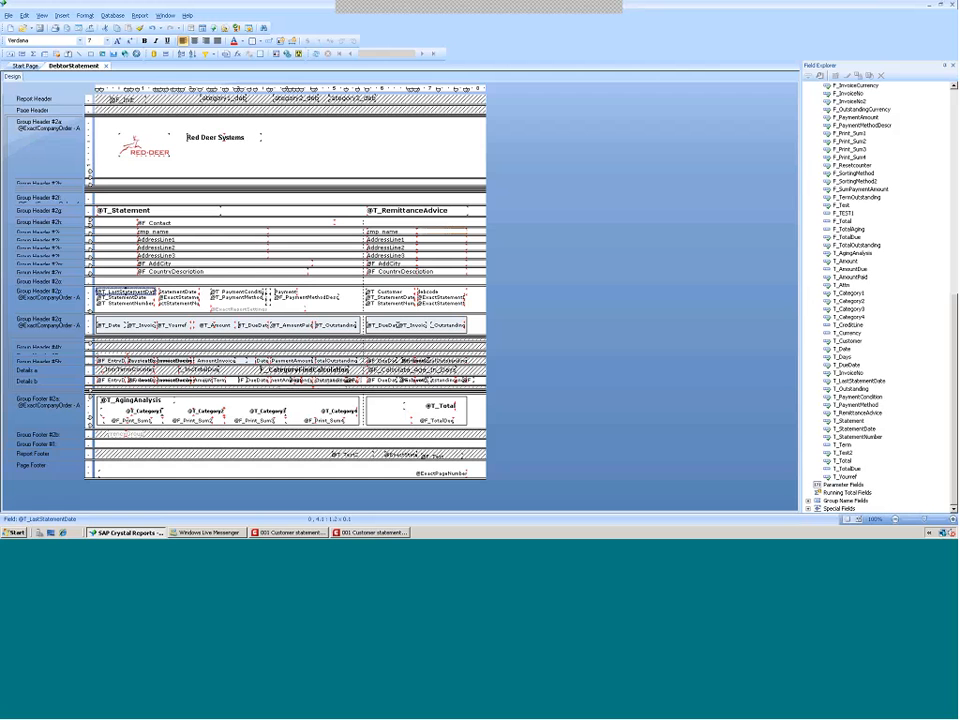
Move the remittance advice column guideline slightly to the right on the ruler
{"action": "left_click", "coordinate": [369, 89]}
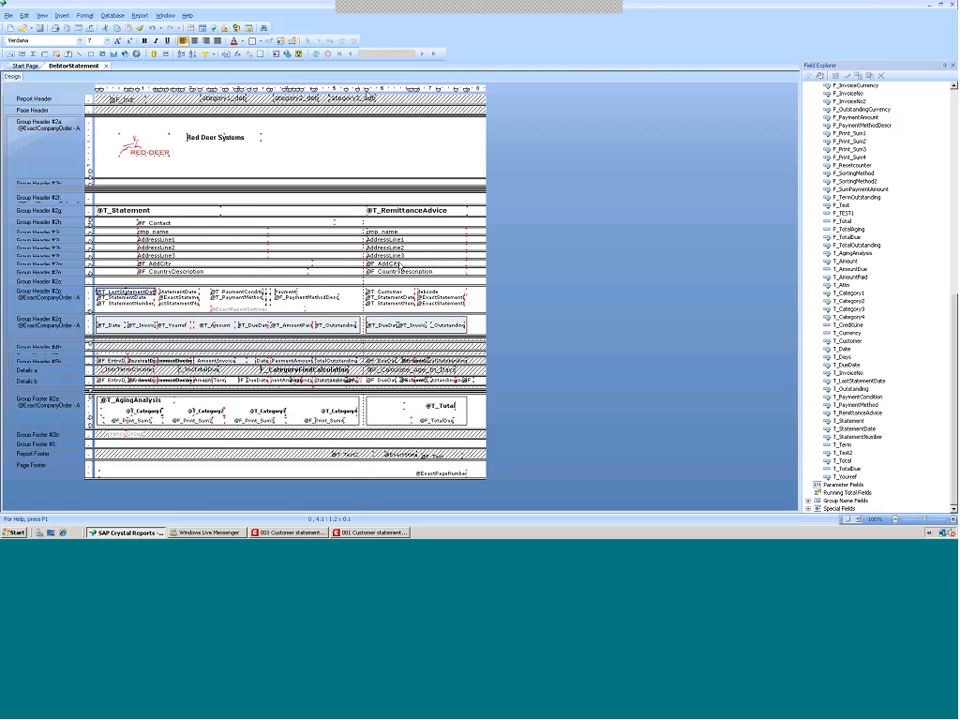
{"action": "left_click_drag", "start_coordinate": [367, 91], "coordinate": [383, 91]}
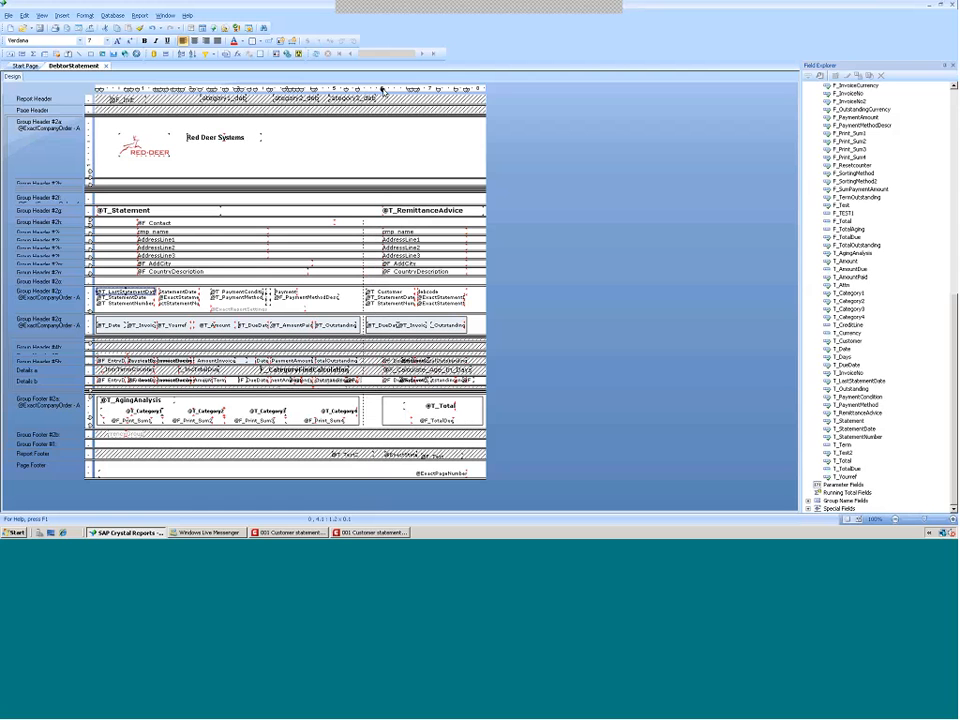
{"action": "left_click", "coordinate": [383, 91]}
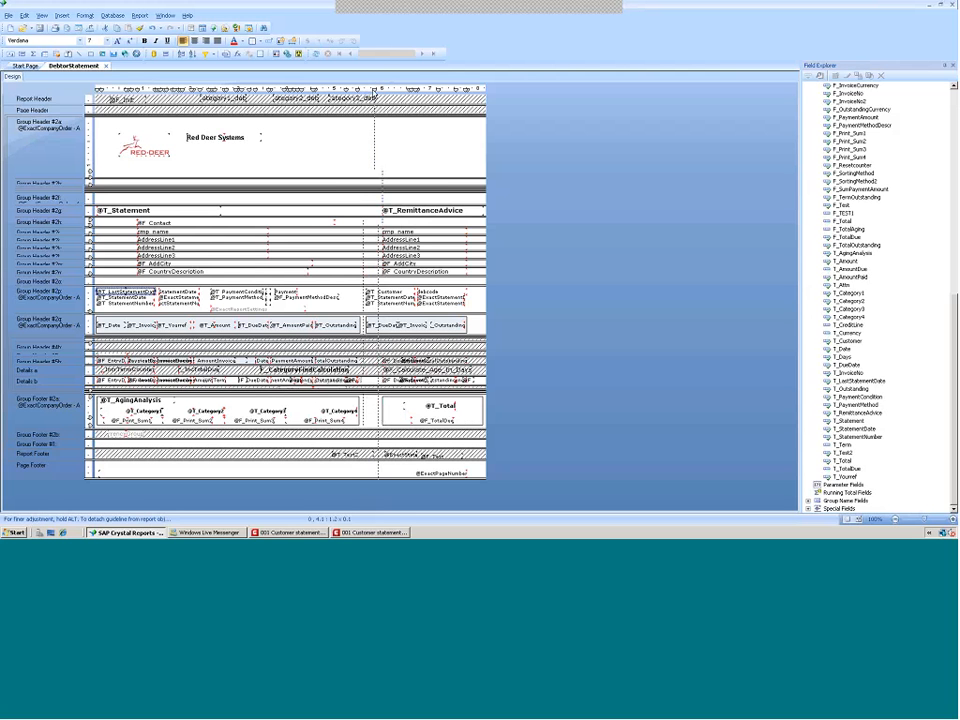
{"action": "left_click_drag", "start_coordinate": [374, 91], "coordinate": [374, 91]}
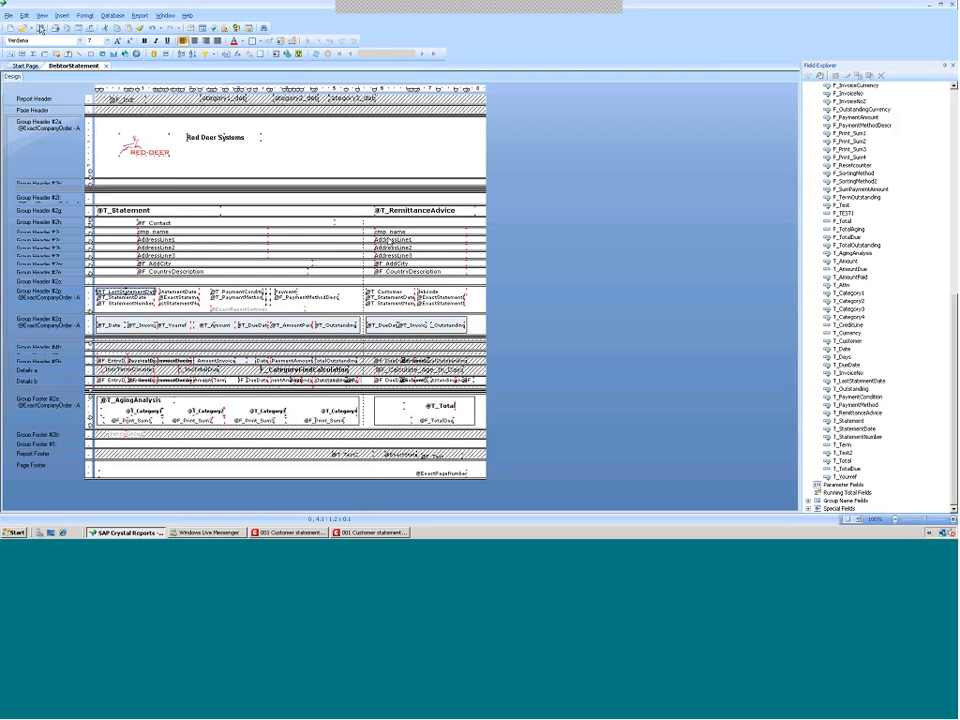
Turn on guideline display for both the design and preview views
{"action": "left_click", "coordinate": [41, 16]}
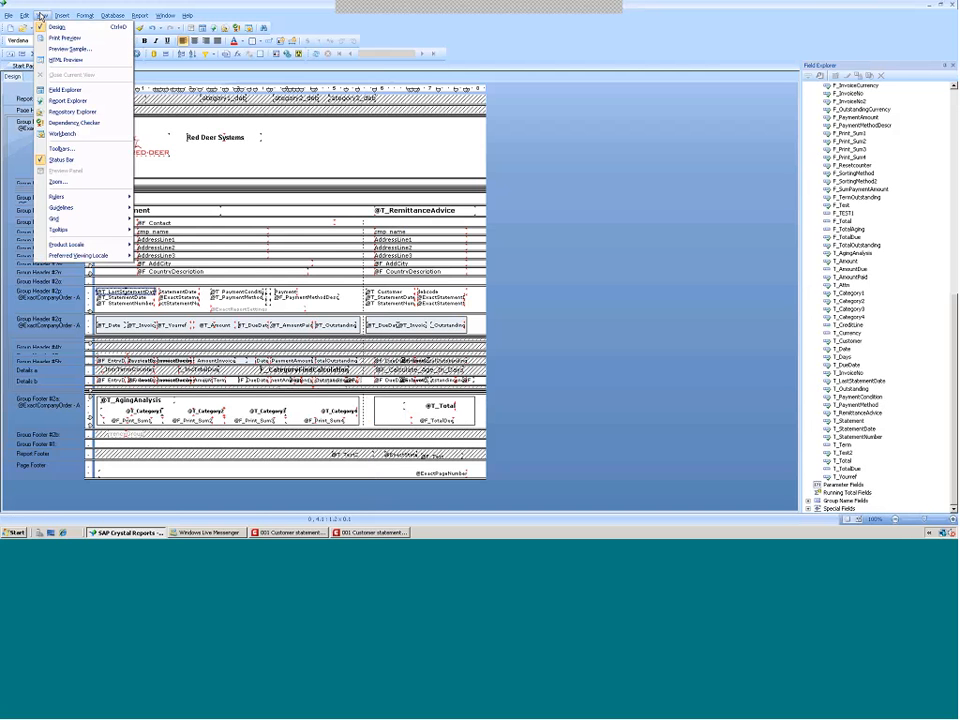
{"action": "mouse_move", "coordinate": [54, 221]}
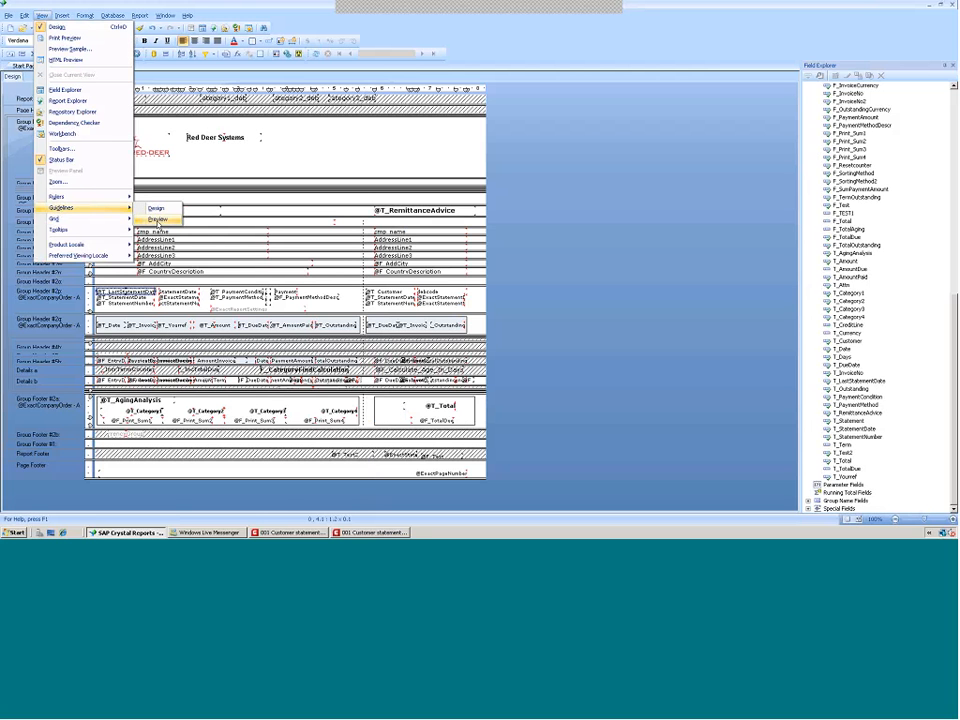
{"action": "left_click", "coordinate": [158, 221]}
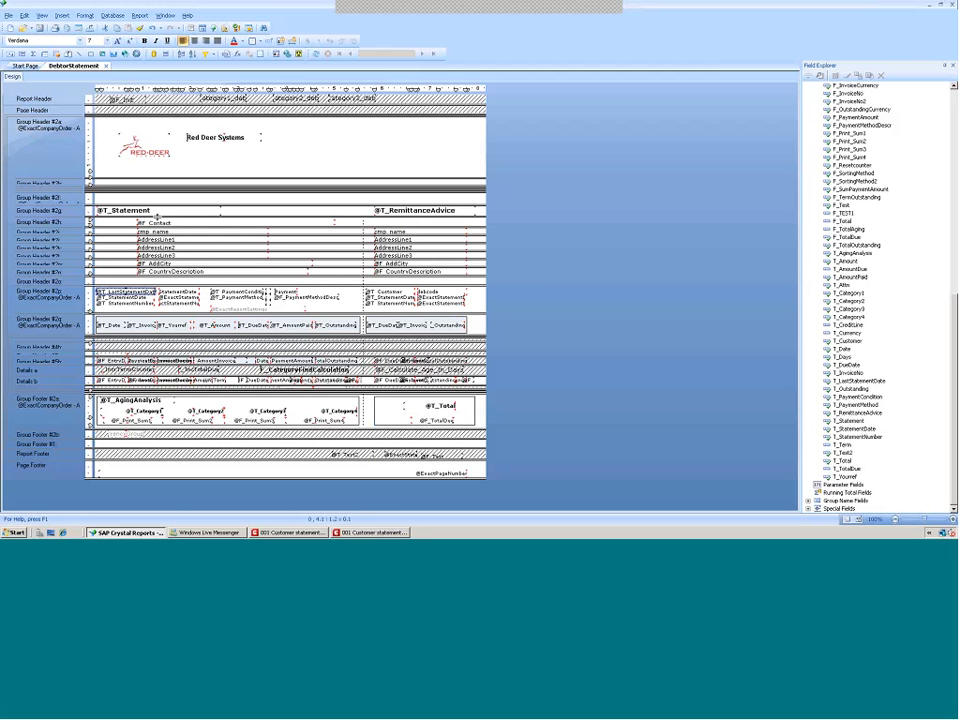
{"action": "left_click", "coordinate": [25, 16]}
{"action": "left_click", "coordinate": [42, 16]}
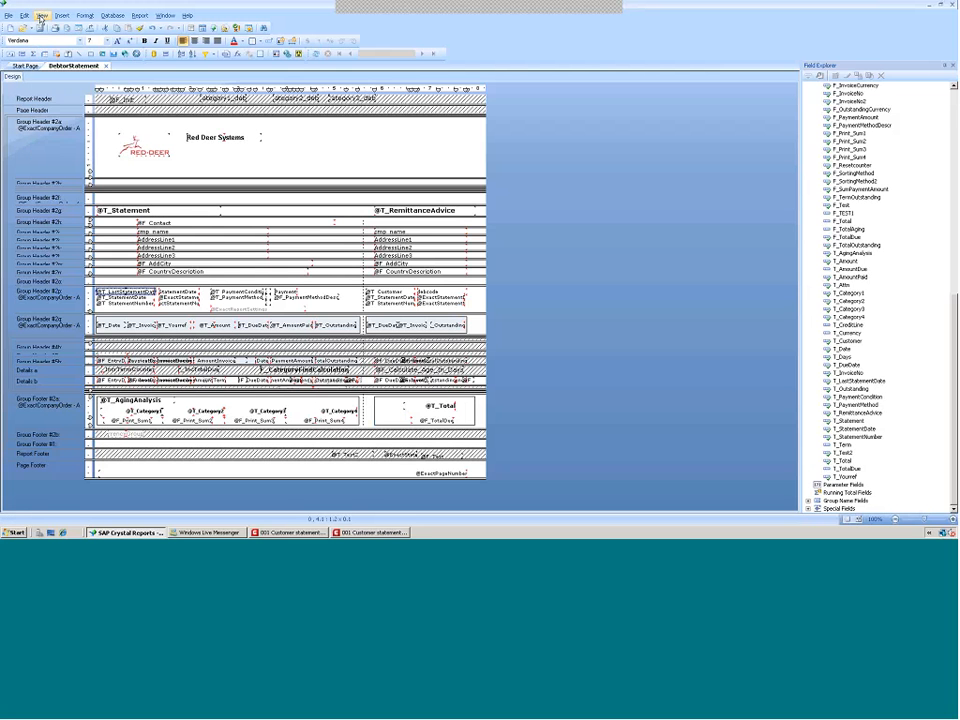
{"action": "left_click", "coordinate": [42, 16]}
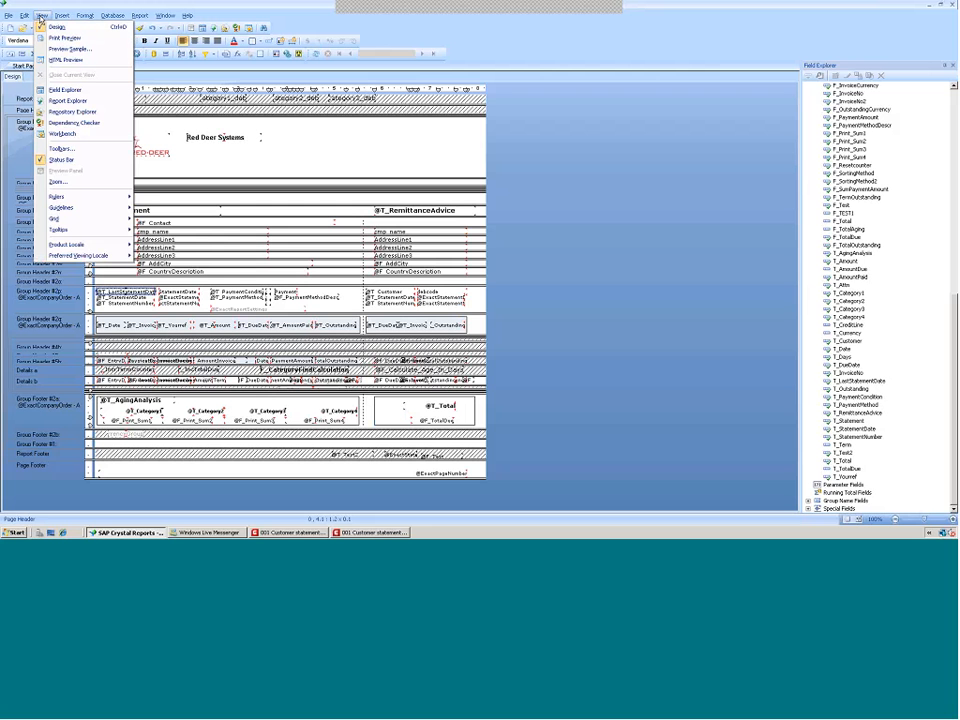
{"action": "mouse_move", "coordinate": [115, 208]}
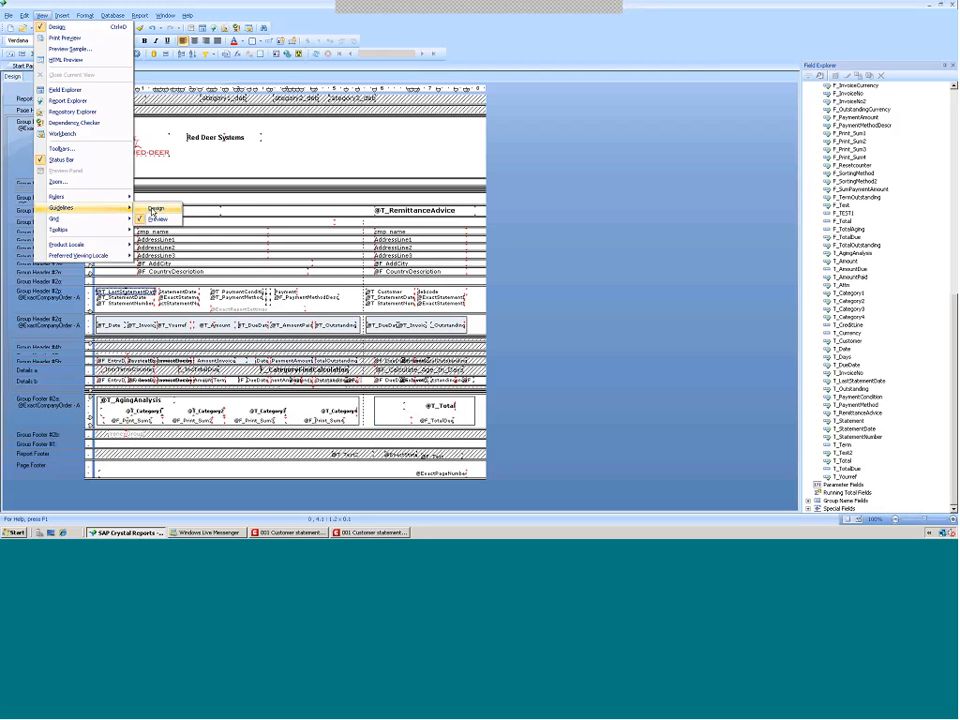
{"action": "left_click", "coordinate": [152, 210]}
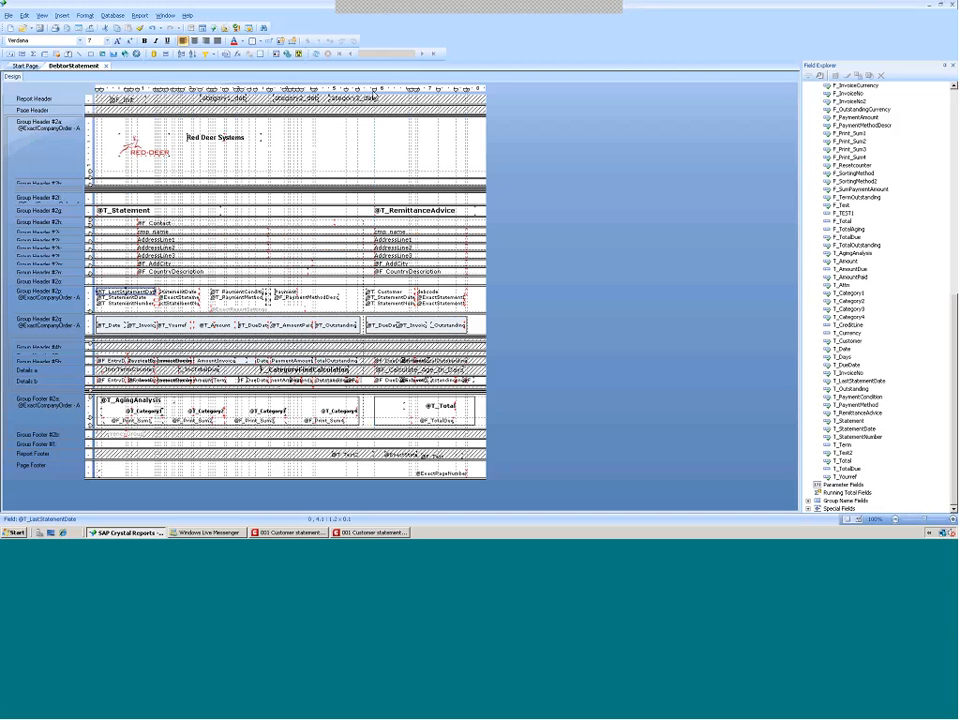
Try moving the remittance advice guideline further to the right
{"action": "left_click_drag", "start_coordinate": [375, 91], "coordinate": [388, 92]}
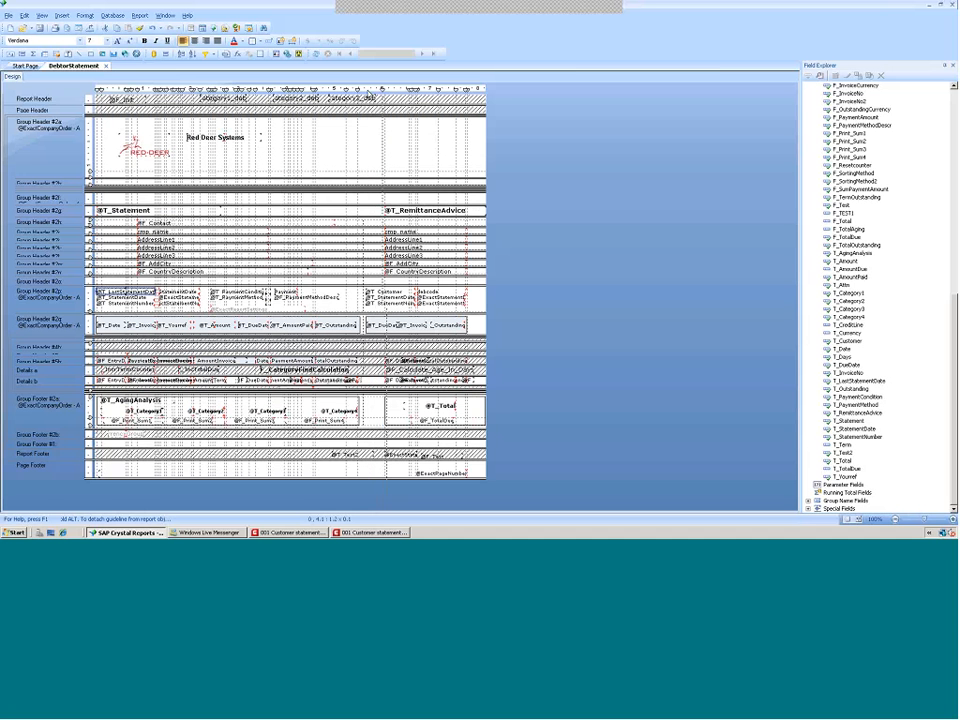
{"action": "left_click_drag", "start_coordinate": [375, 91], "coordinate": [375, 91]}
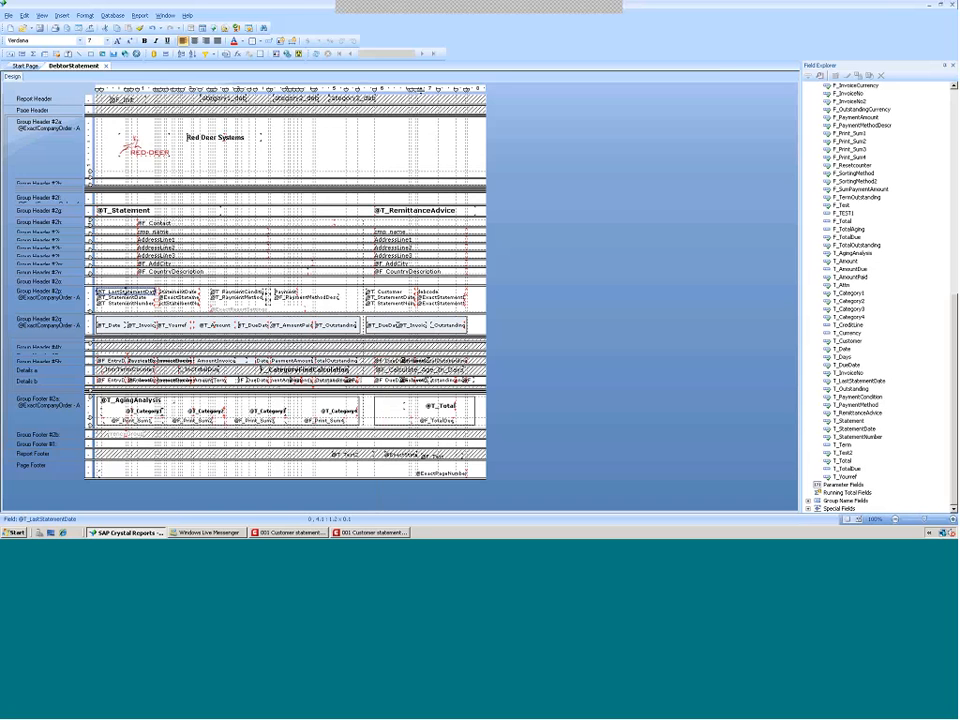
Select the Red Deer Systems text and turn guideline display off for design and preview views
{"action": "left_click", "coordinate": [392, 152]}
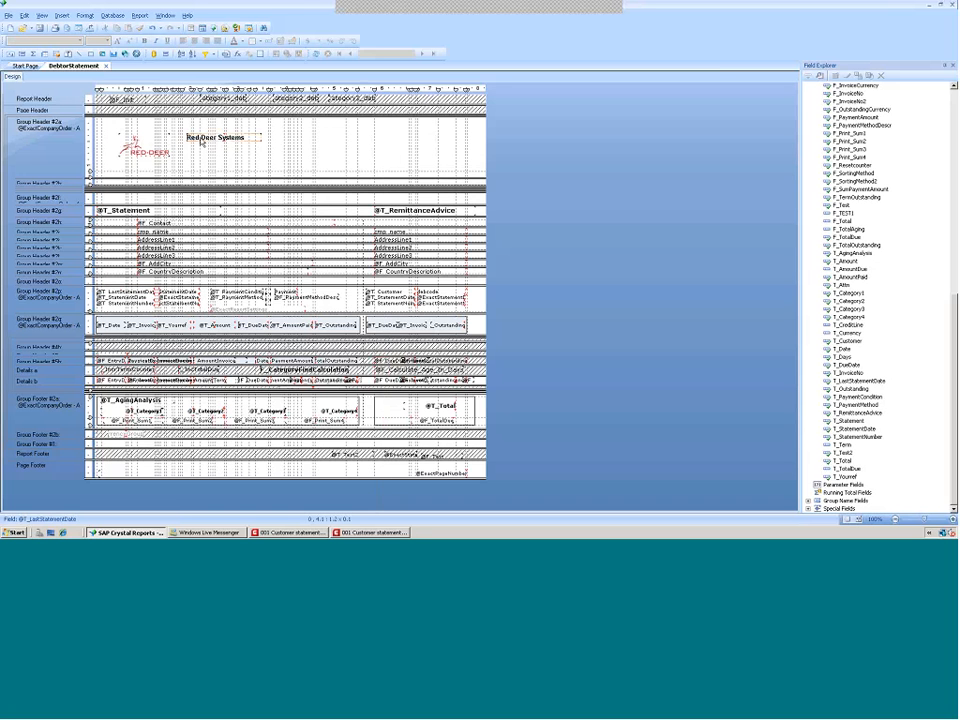
{"action": "left_click", "coordinate": [201, 140]}
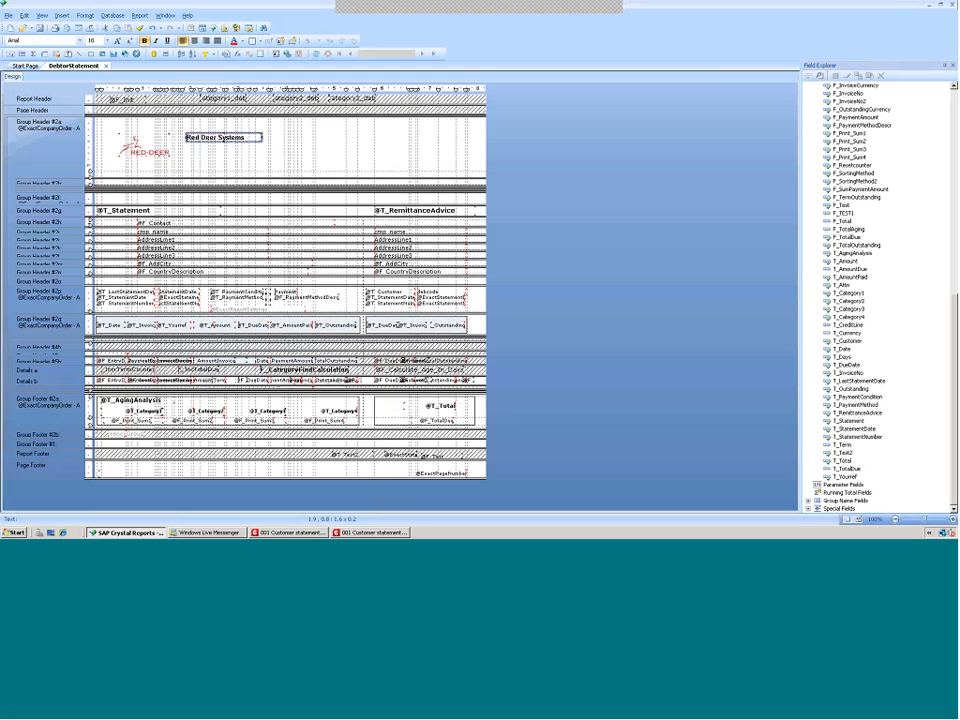
{"action": "left_click", "coordinate": [42, 16]}
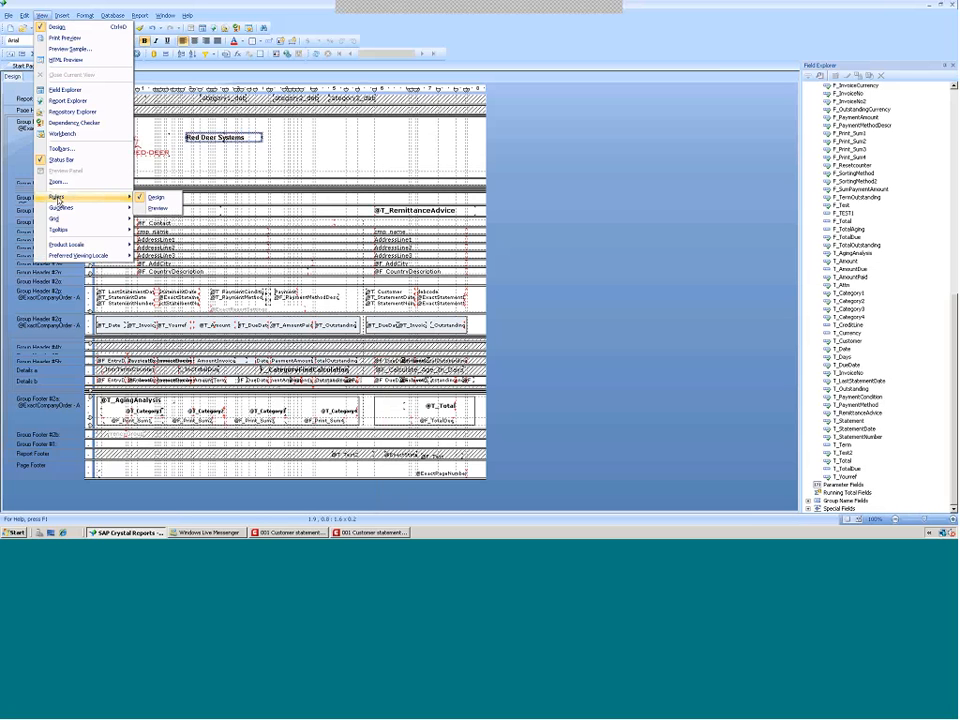
{"action": "mouse_move", "coordinate": [60, 211]}
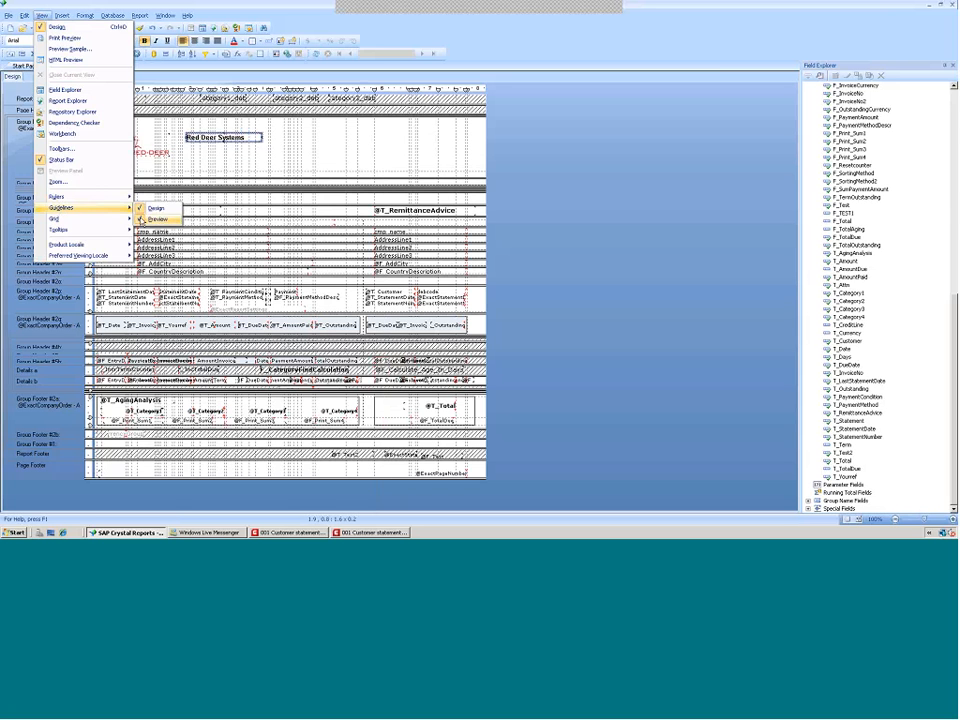
{"action": "left_click", "coordinate": [155, 219]}
{"action": "left_click", "coordinate": [40, 16]}
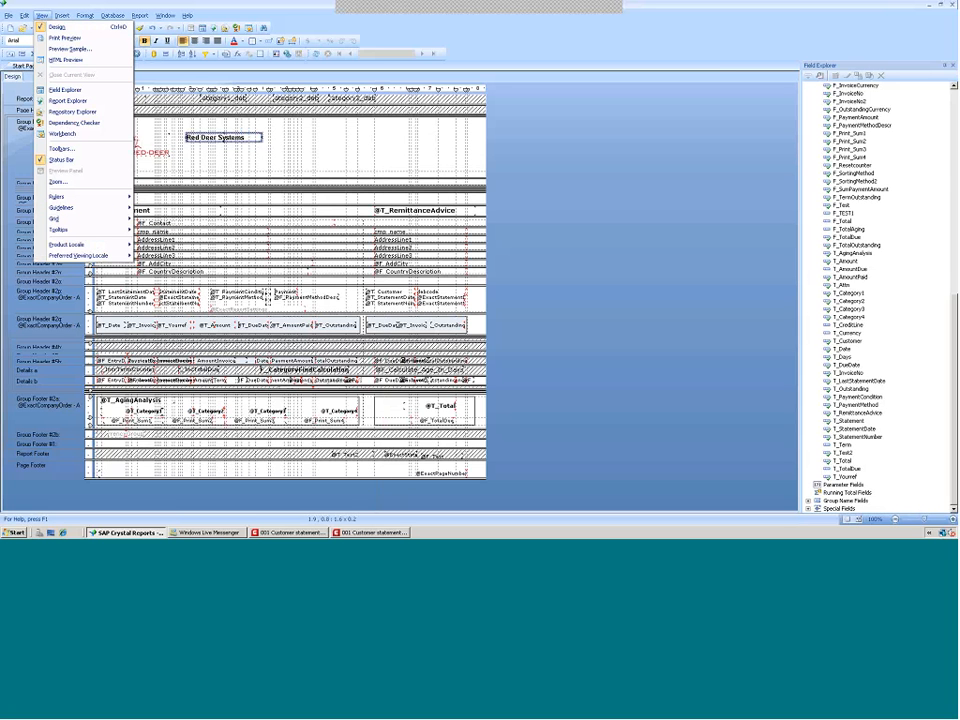
{"action": "mouse_move", "coordinate": [58, 207]}
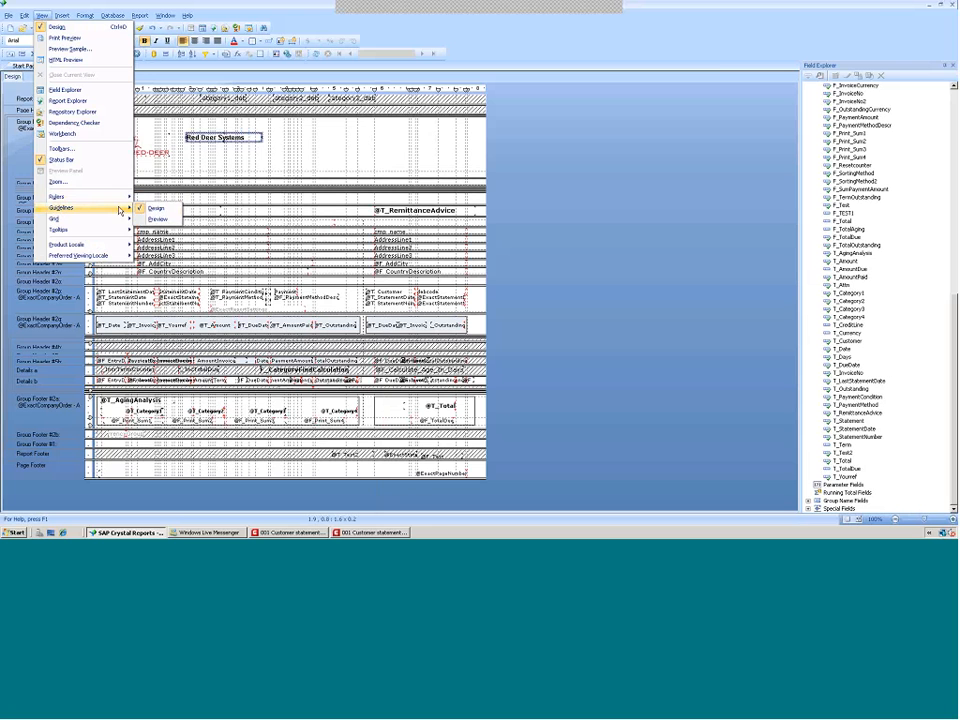
{"action": "left_click", "coordinate": [152, 208]}
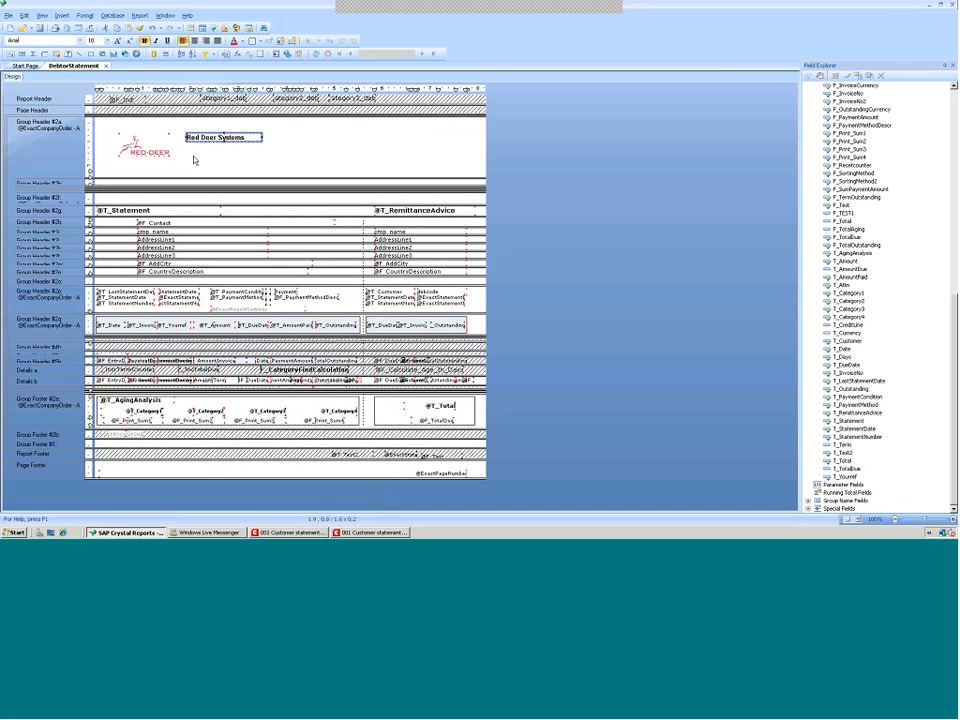
Try realigning the Red Deer Systems text to a ruler guideline
{"action": "left_click_drag", "start_coordinate": [203, 91], "coordinate": [189, 91]}
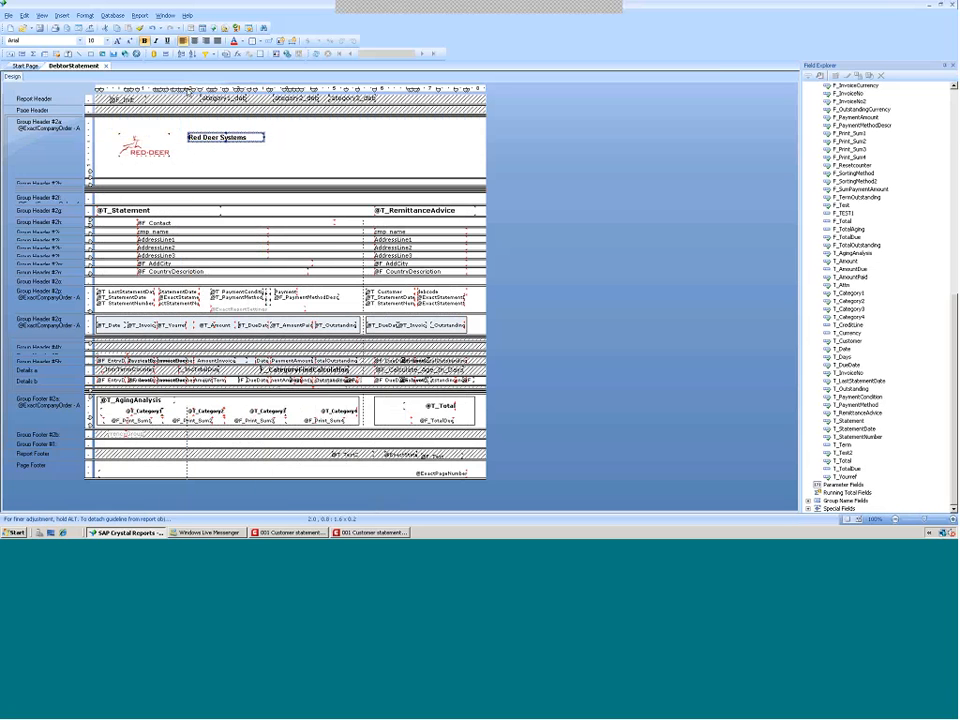
{"action": "left_click_drag", "start_coordinate": [200, 139], "coordinate": [198, 140]}
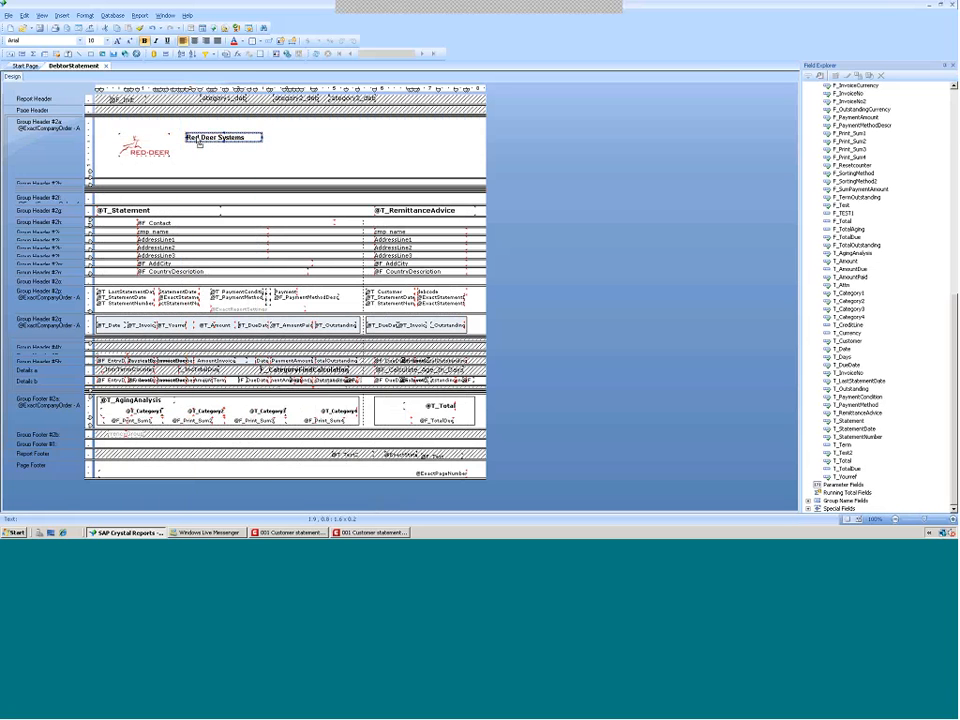
{"action": "left_click", "coordinate": [296, 160]}
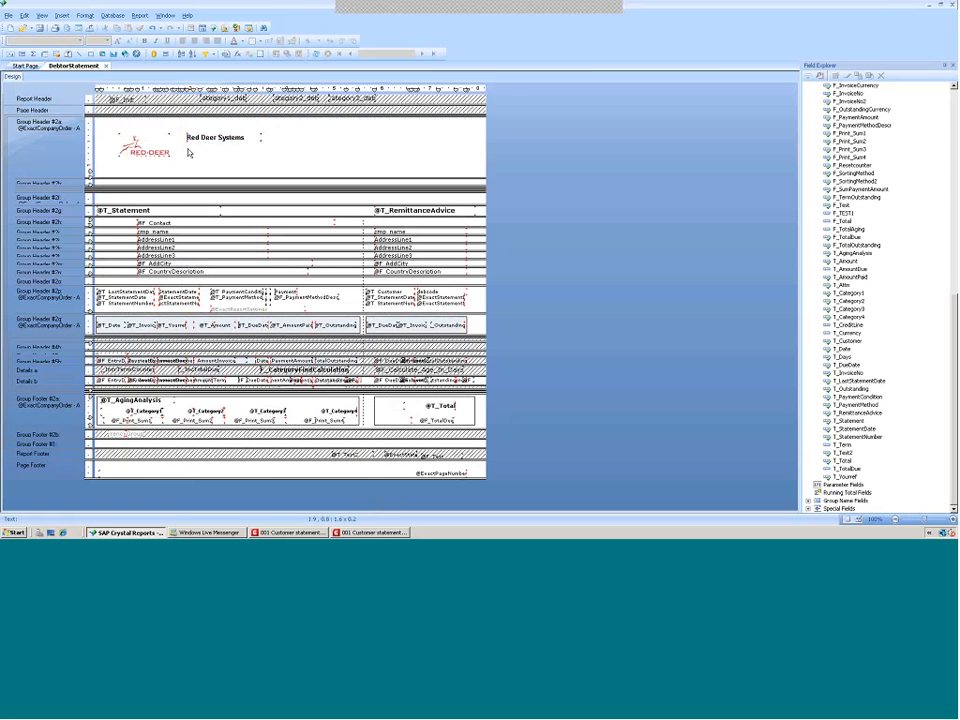
{"action": "left_click", "coordinate": [190, 142]}
Insert a text object reading "add" and place it just below the Red Deer Systems label
{"action": "left_click", "coordinate": [62, 15]}
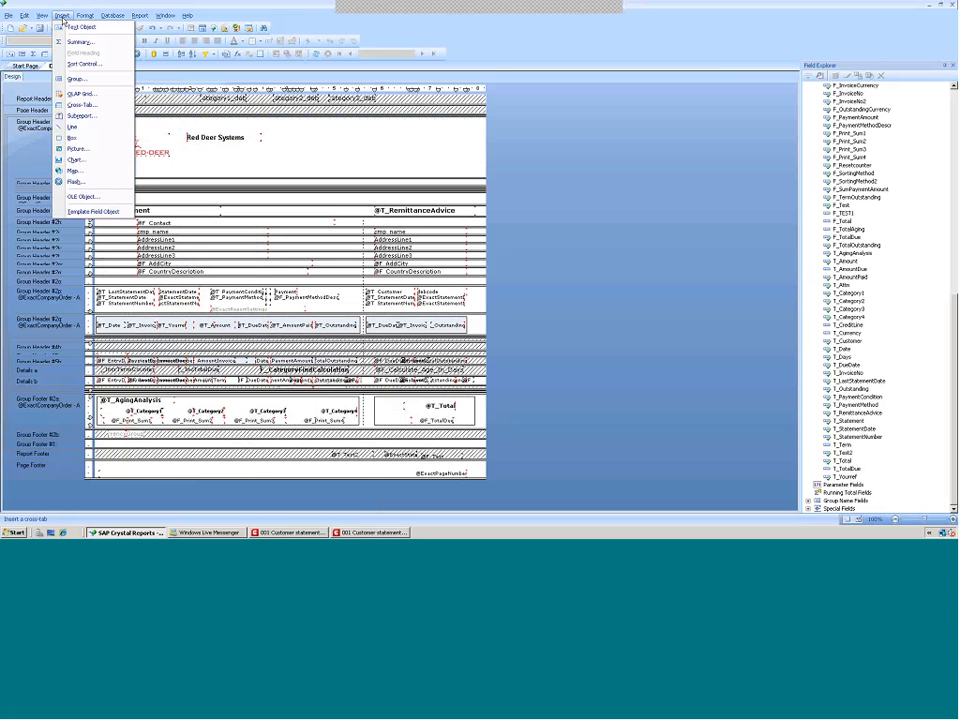
{"action": "left_click", "coordinate": [62, 29]}
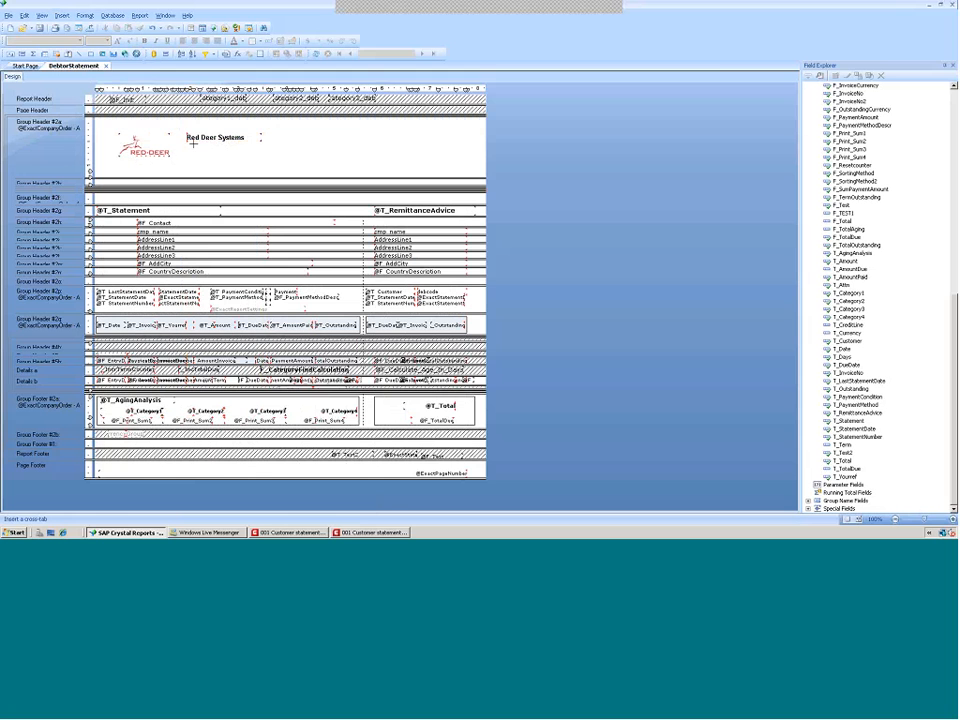
{"action": "left_click", "coordinate": [258, 153]}
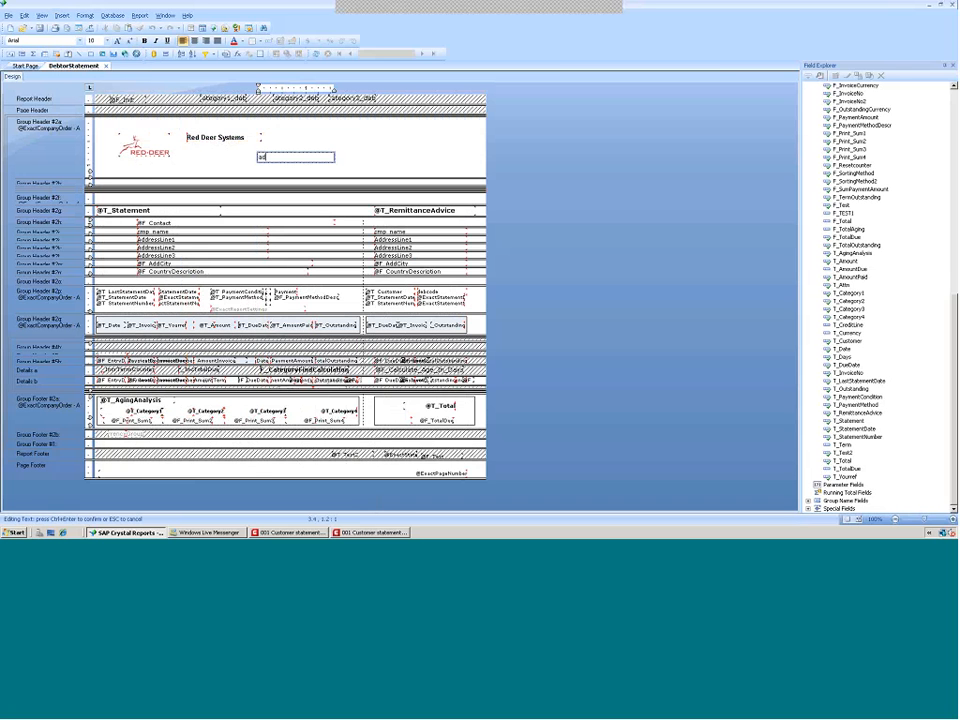
{"action": "type", "text": "add"}
{"action": "left_click", "coordinate": [240, 163]}
{"action": "left_click_drag", "start_coordinate": [264, 157], "coordinate": [199, 157]}
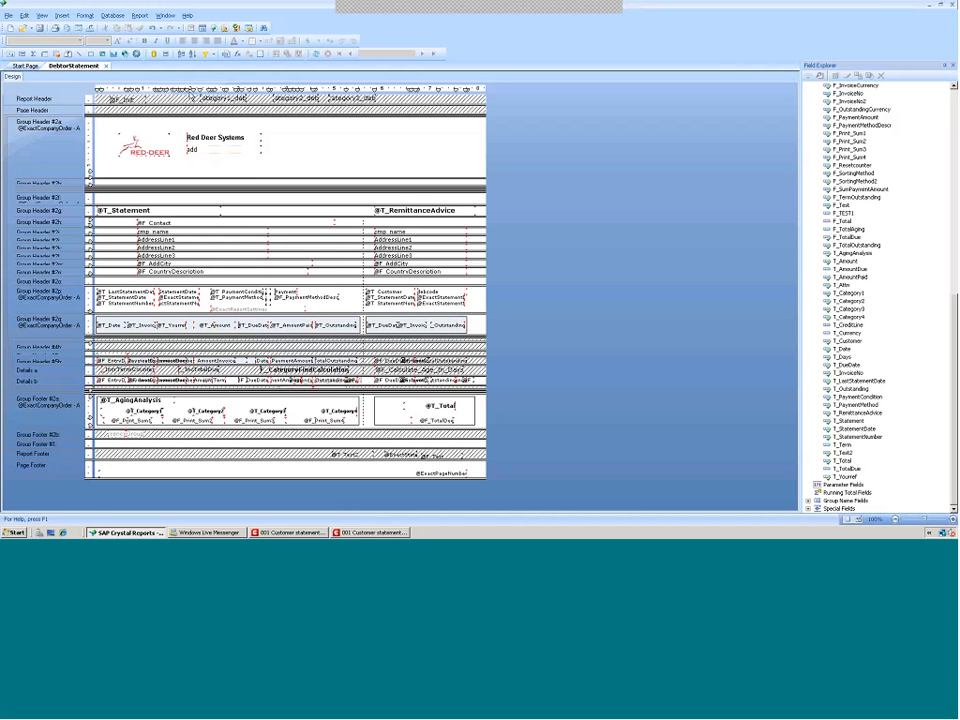
Try shifting the header text guideline to the right along with both labels
{"action": "left_click_drag", "start_coordinate": [187, 92], "coordinate": [204, 92]}
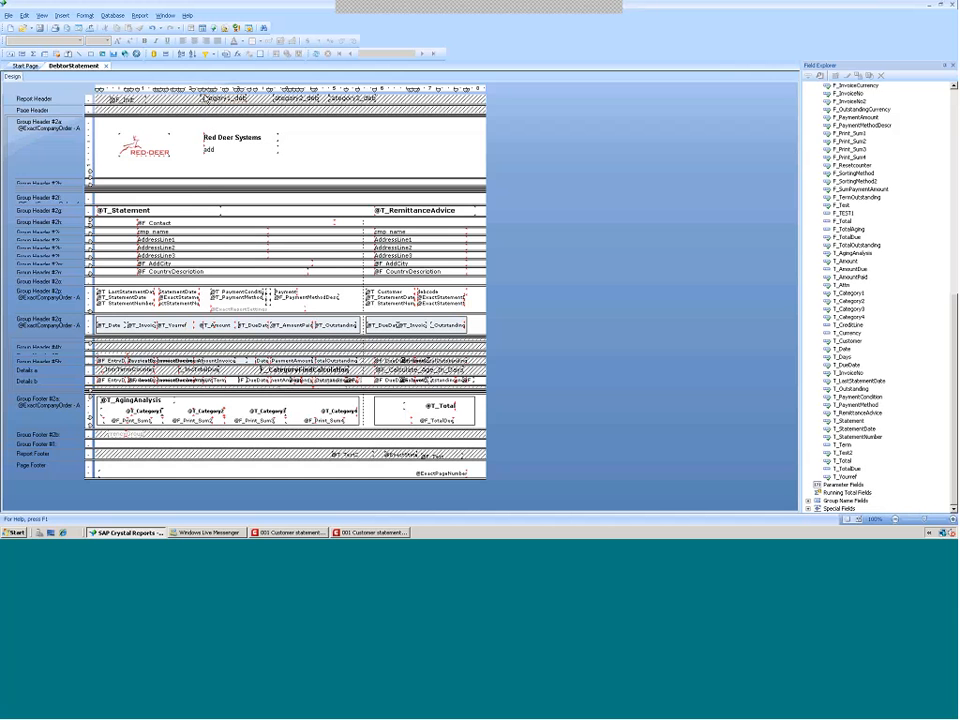
{"action": "left_click_drag", "start_coordinate": [204, 90], "coordinate": [186, 90]}
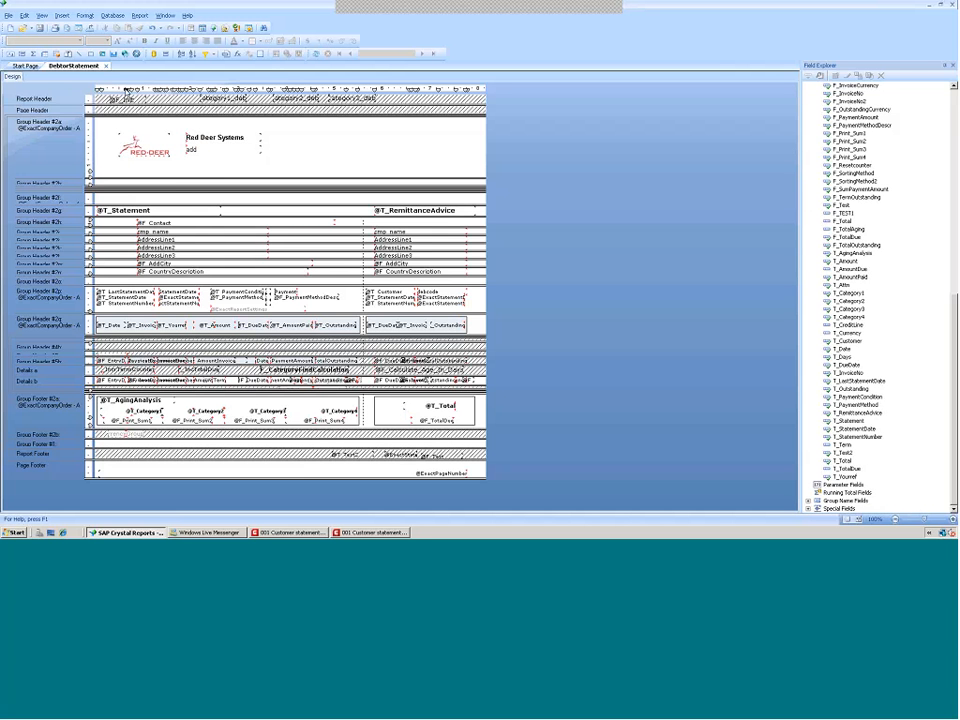
Try placing a new ruler guideline near the left edge of the statement header
{"action": "left_click", "coordinate": [141, 91]}
{"action": "left_click_drag", "start_coordinate": [140, 91], "coordinate": [127, 91]}
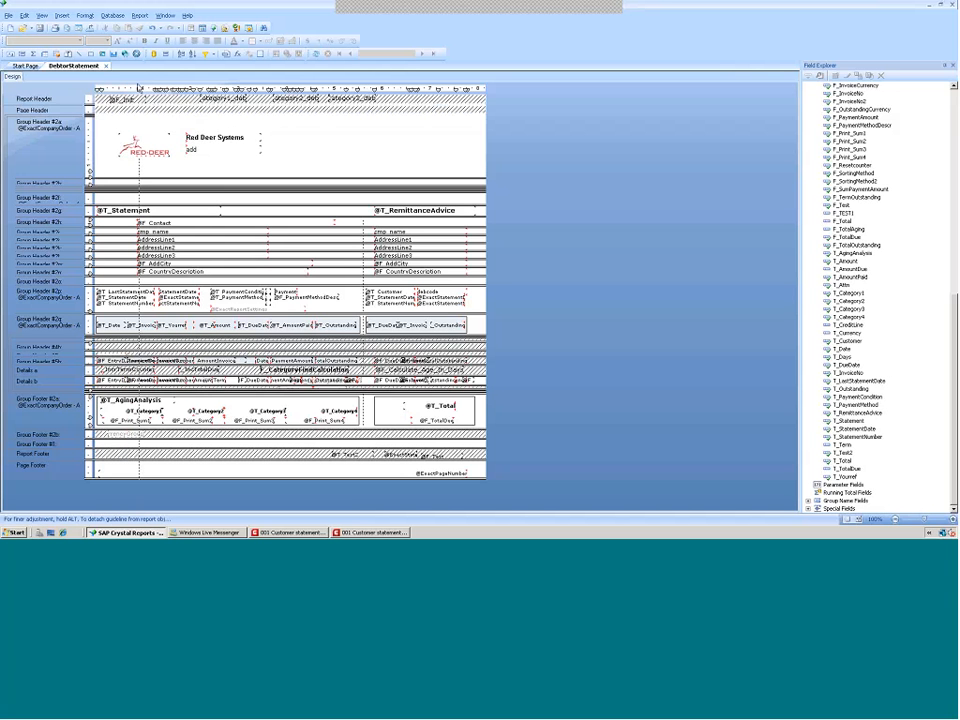
{"action": "left_click", "coordinate": [135, 91]}
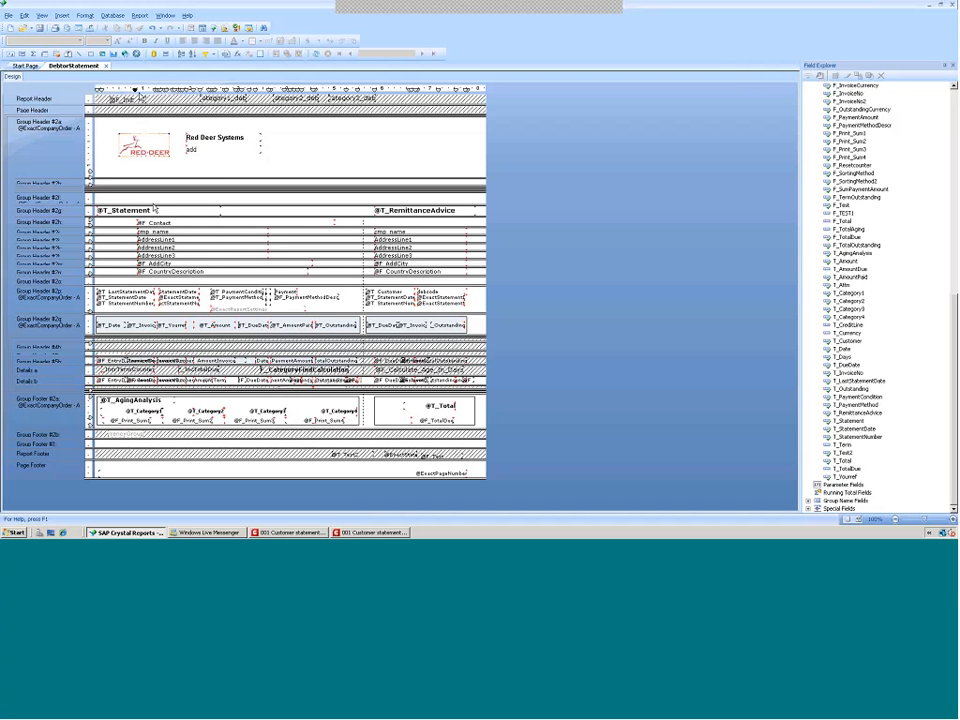
{"action": "left_click_drag", "start_coordinate": [135, 91], "coordinate": [147, 91]}
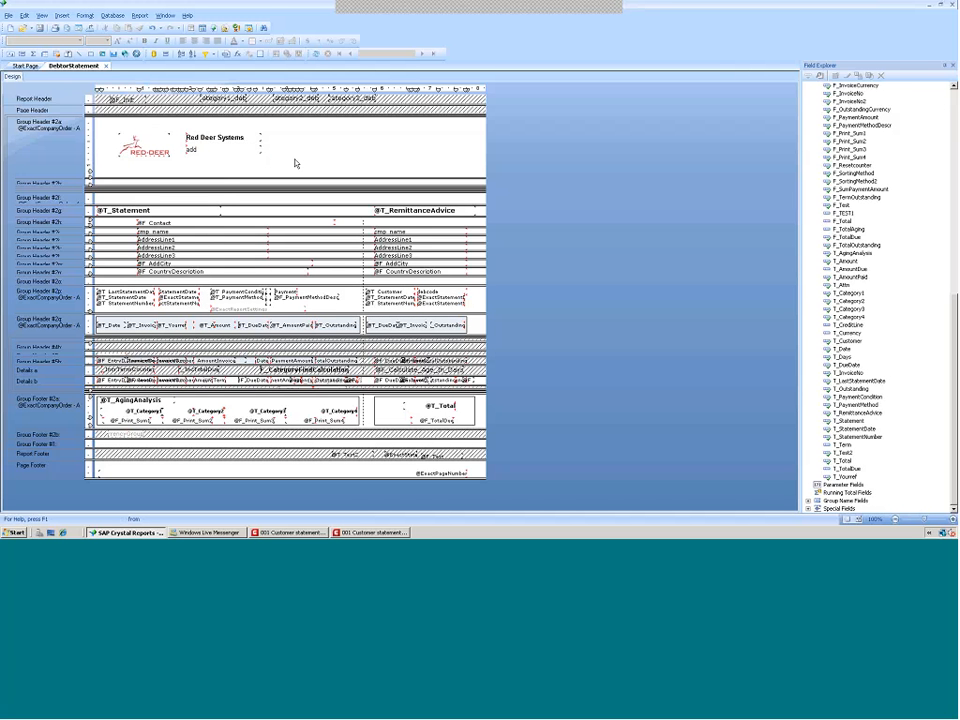